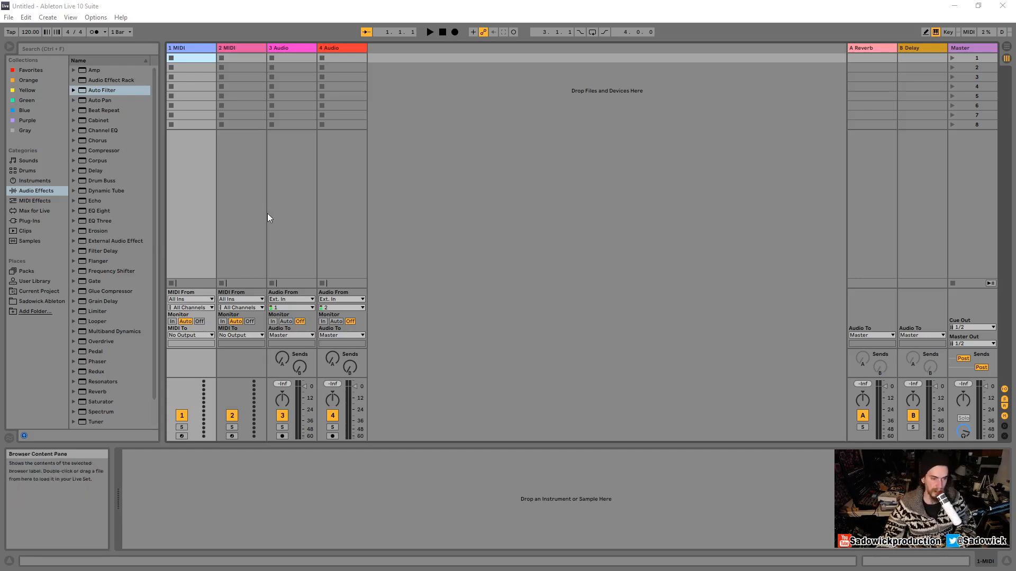
Step: Open the Sadowick Ableton place and widen the browser to show the four wav samples in the Tutorial 06 - Auto filter & Automation folder
{"action": "left_click", "coordinate": [51, 301]}
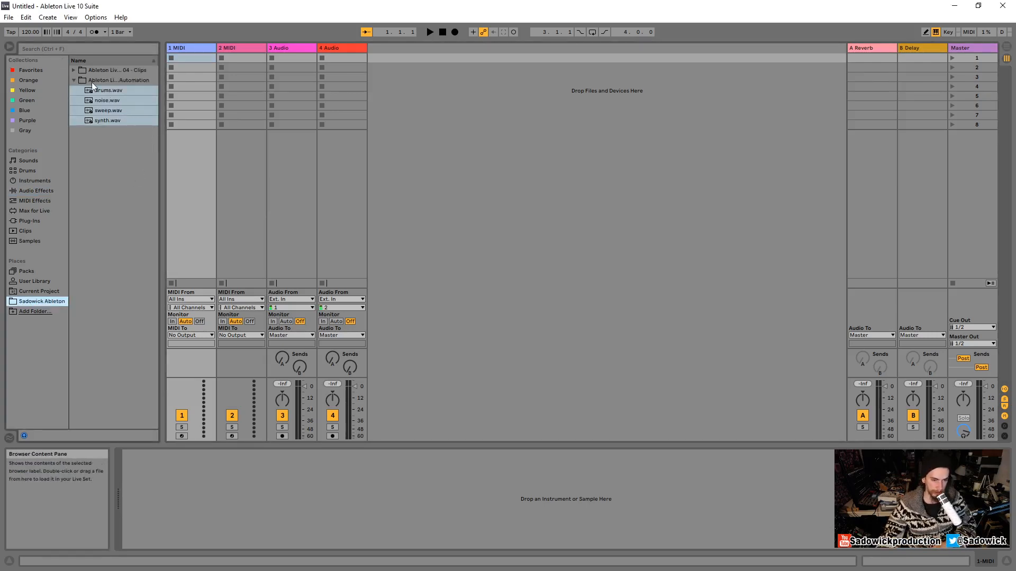
{"action": "left_click_drag", "start_coordinate": [162, 110], "coordinate": [320, 106]}
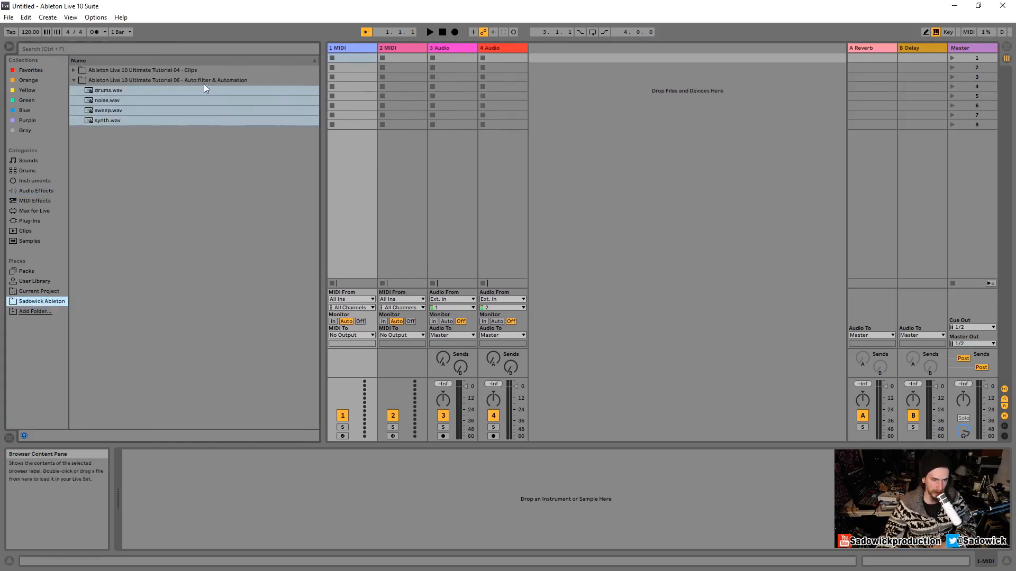
{"action": "left_click", "coordinate": [224, 81]}
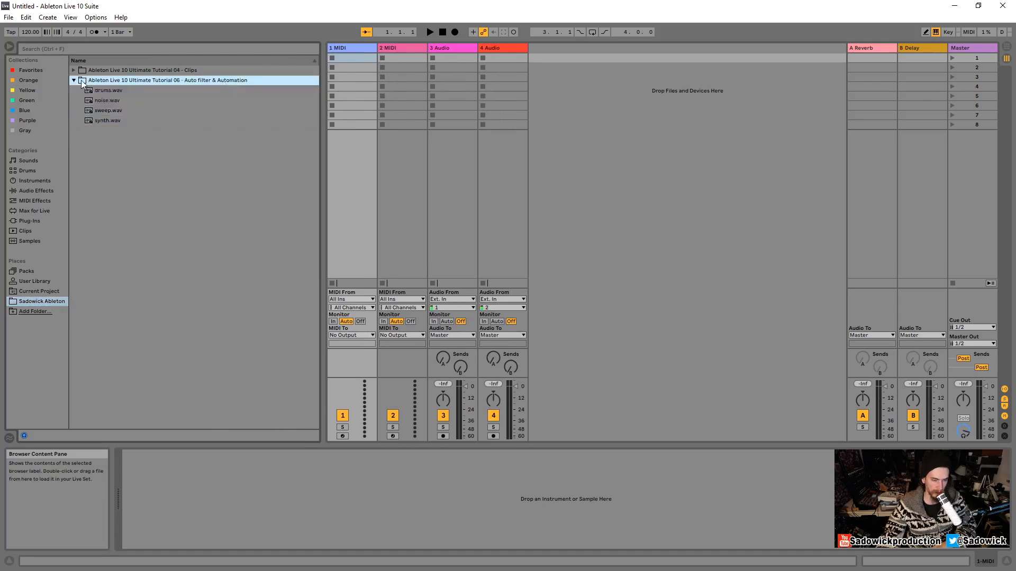
{"action": "left_click_drag", "start_coordinate": [111, 120], "coordinate": [97, 97]}
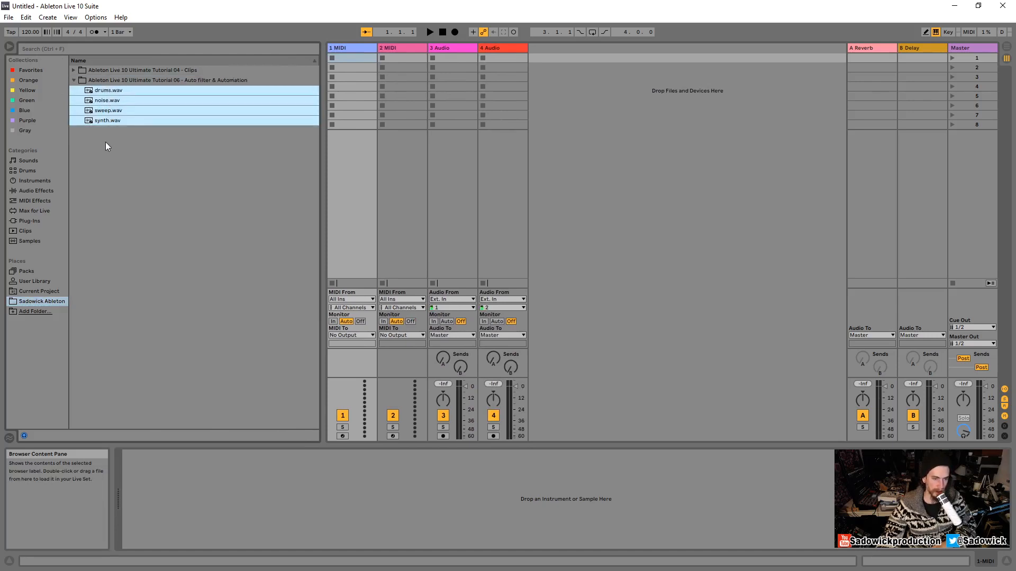
{"action": "left_click", "coordinate": [109, 80]}
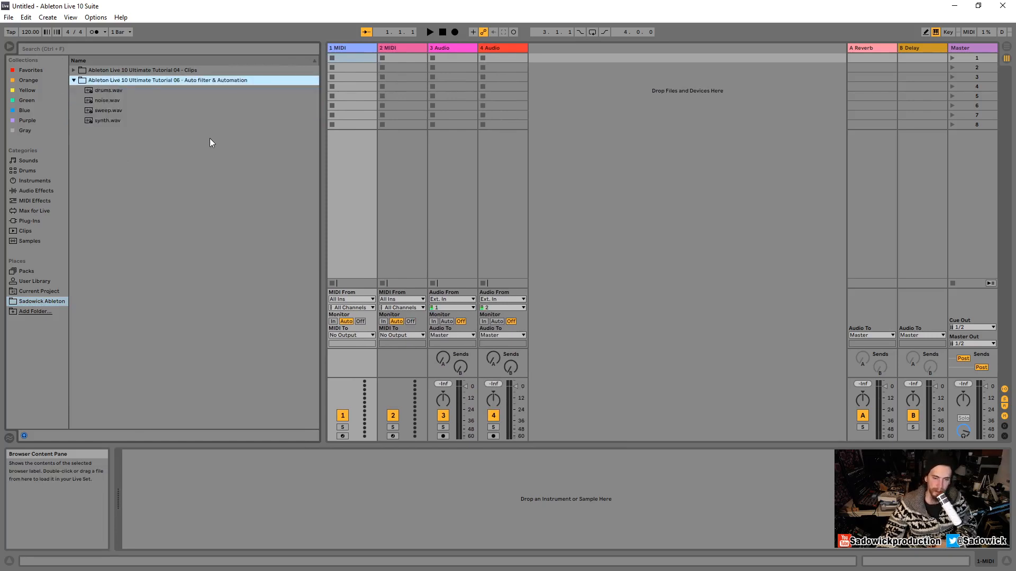
Step: Switch to Arrangement View with a narrower browser and delete both MIDI tracks
{"action": "key", "text": "Tab"}
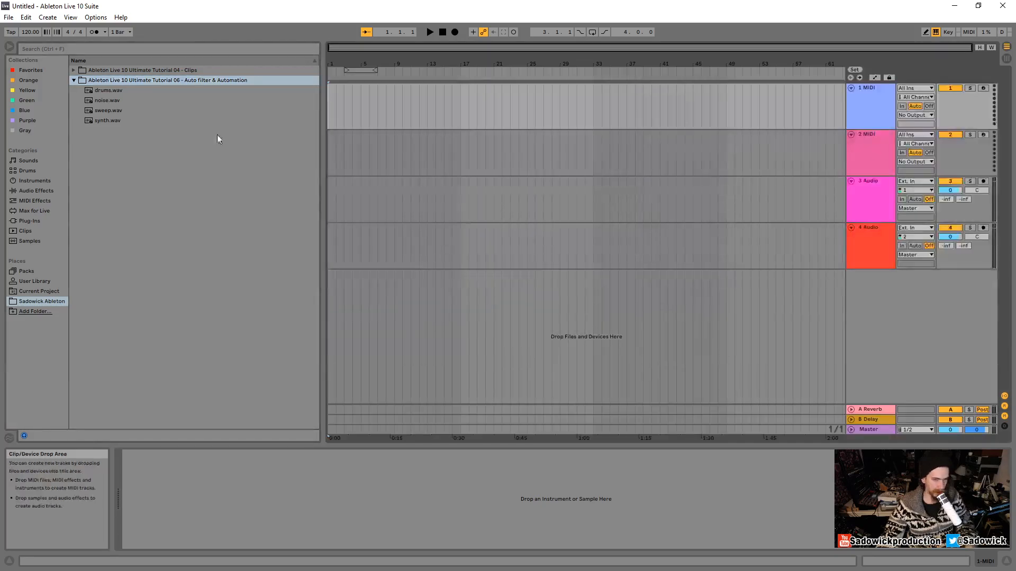
{"action": "left_click_drag", "start_coordinate": [318, 152], "coordinate": [239, 153]}
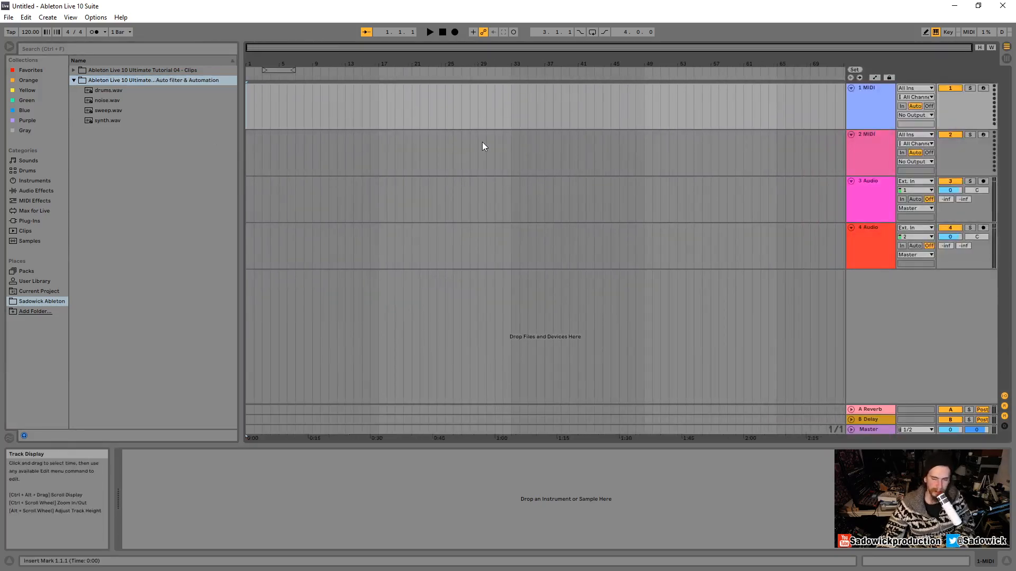
{"action": "left_click", "coordinate": [871, 87]}
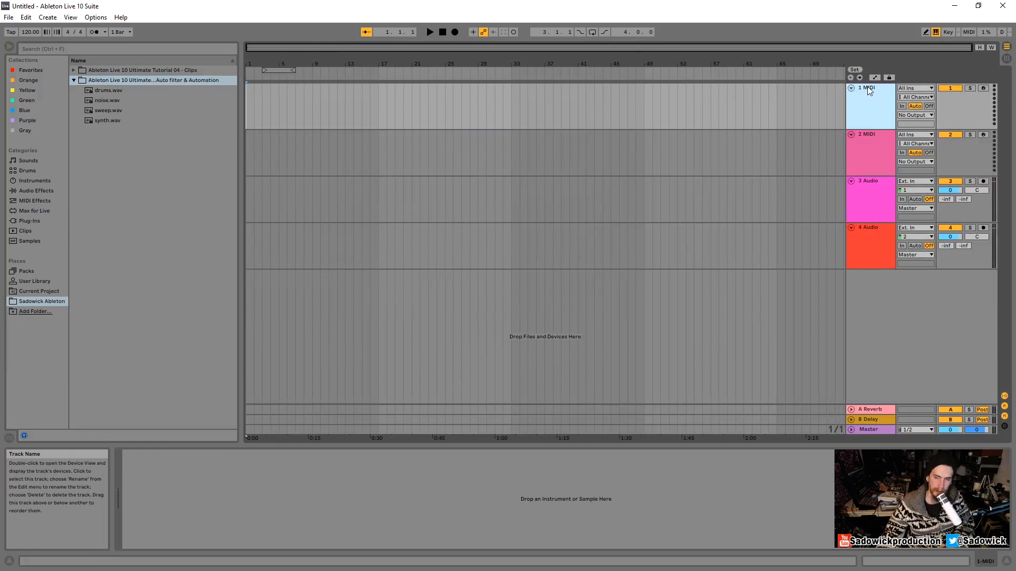
{"action": "right_click", "coordinate": [867, 87]}
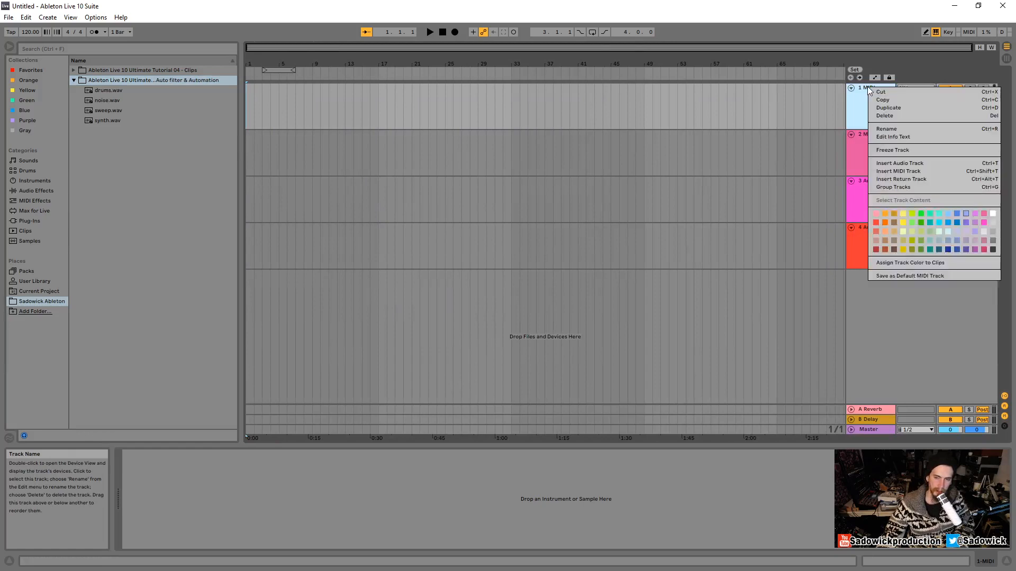
{"action": "left_click", "coordinate": [890, 117]}
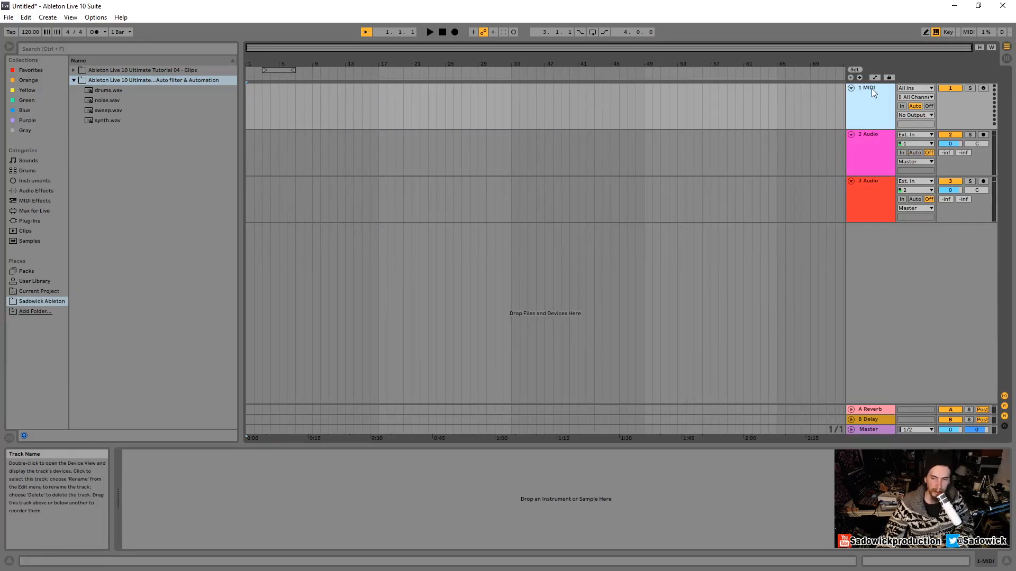
{"action": "key", "text": "Delete"}
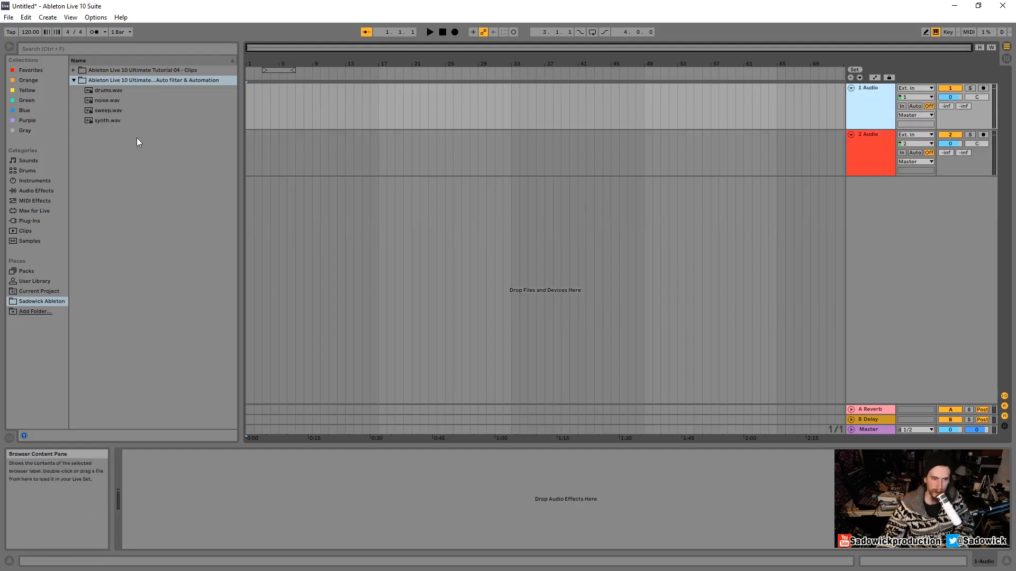
Step: Place the drums, noise, sweep and synth samples end to end on the second audio track, starting at bar 17
{"action": "left_click_drag", "start_coordinate": [135, 138], "coordinate": [380, 149]}
{"action": "left_click_drag", "start_coordinate": [388, 63], "coordinate": [324, 107]}
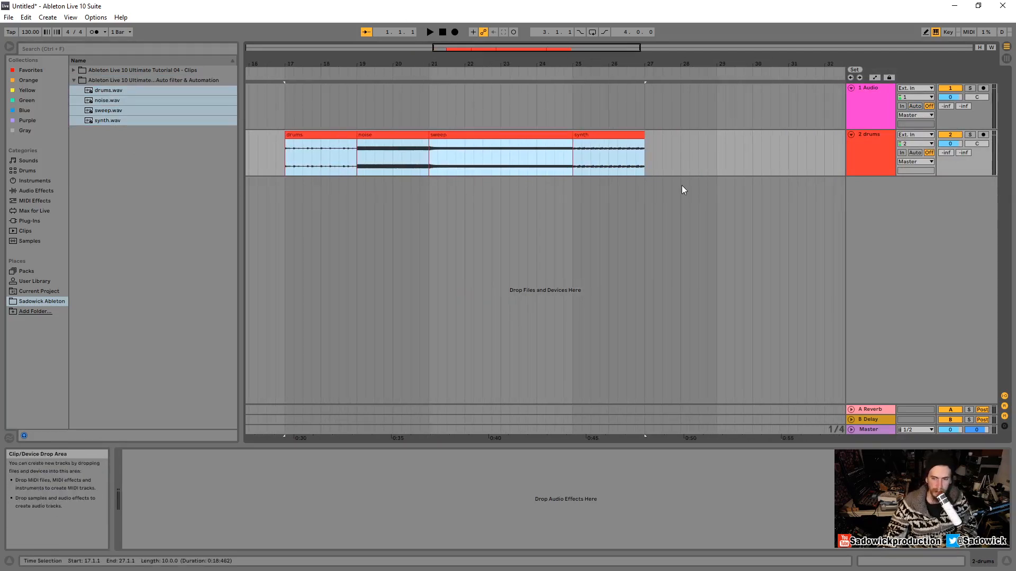
{"action": "right_click", "coordinate": [871, 135]}
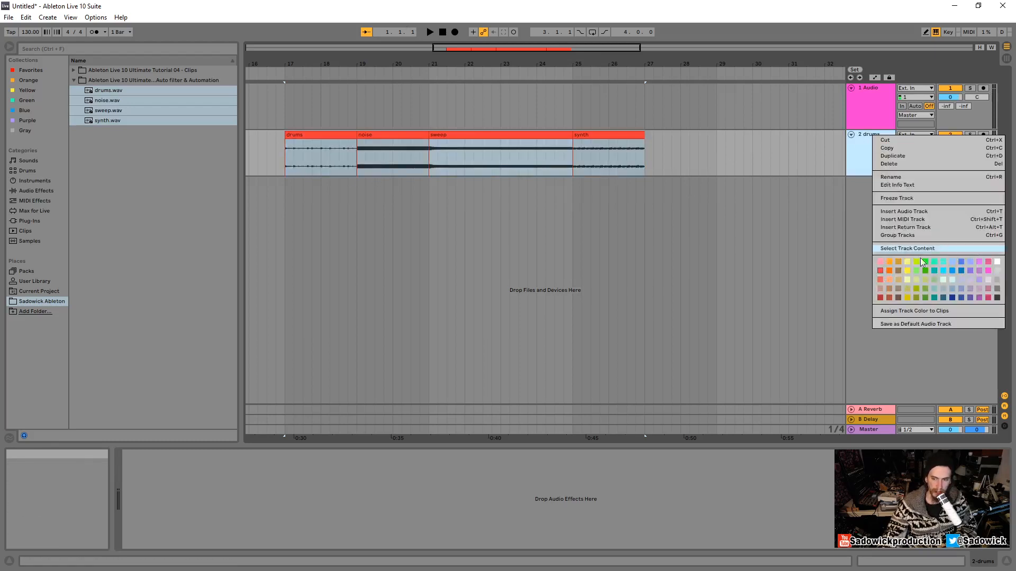
{"action": "left_click", "coordinate": [865, 136]}
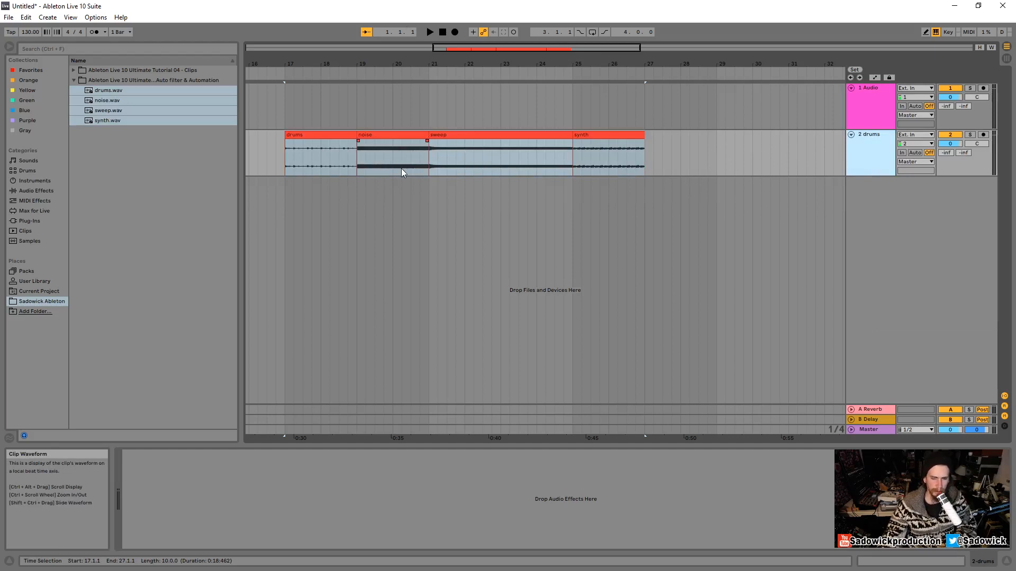
Step: Spread the clips apart on the second track, starting drums at bar 16, sweep at 22.3 and synth at bar 27
{"action": "left_click", "coordinate": [592, 135]}
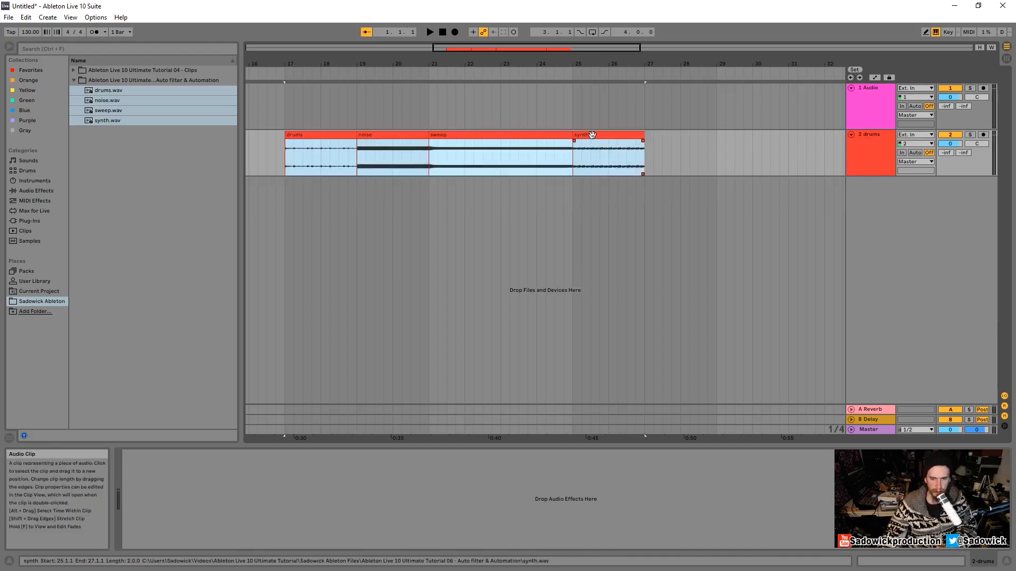
{"action": "left_click", "coordinate": [592, 135]}
{"action": "left_click_drag", "start_coordinate": [647, 145], "coordinate": [289, 151]}
{"action": "mouse_move", "coordinate": [390, 136]}
{"action": "left_mouse_down"}
{"action": "mouse_move", "coordinate": [513, 138]}
{"action": "mouse_move", "coordinate": [387, 139]}
{"action": "left_mouse_up"}
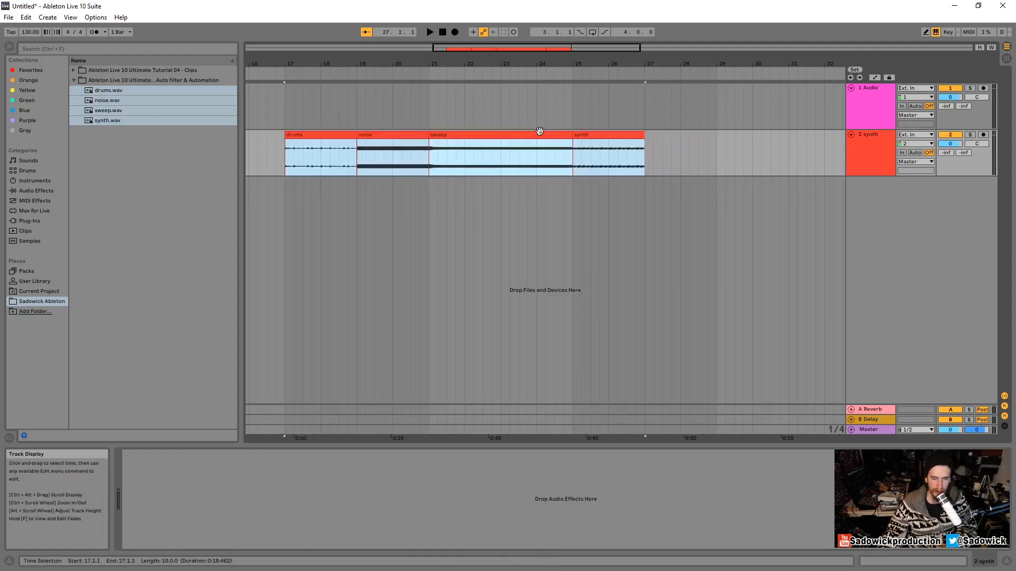
{"action": "left_click_drag", "start_coordinate": [601, 136], "coordinate": [673, 144]}
{"action": "left_click_drag", "start_coordinate": [500, 137], "coordinate": [554, 141]}
{"action": "left_click_drag", "start_coordinate": [316, 141], "coordinate": [292, 139]}
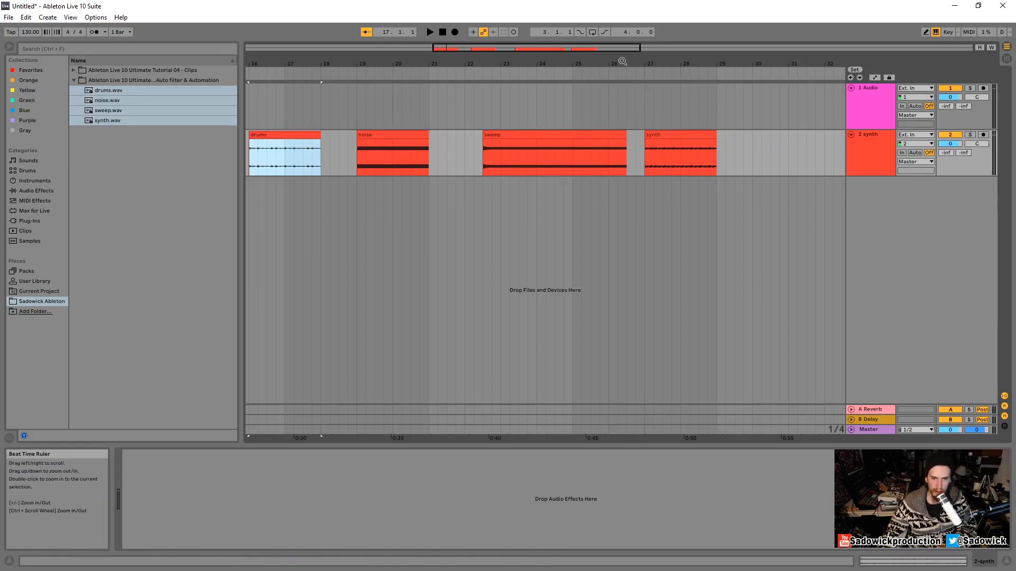
Step: Zoom the timeline in on the noise clip and back out to all four clips, trying a taller overview strip
{"action": "mouse_move", "coordinate": [431, 66]}
{"action": "left_mouse_down"}
{"action": "mouse_move", "coordinate": [431, 45]}
{"action": "mouse_move", "coordinate": [431, 63]}
{"action": "mouse_move", "coordinate": [547, 73]}
{"action": "mouse_move", "coordinate": [549, 86]}
{"action": "left_mouse_up"}
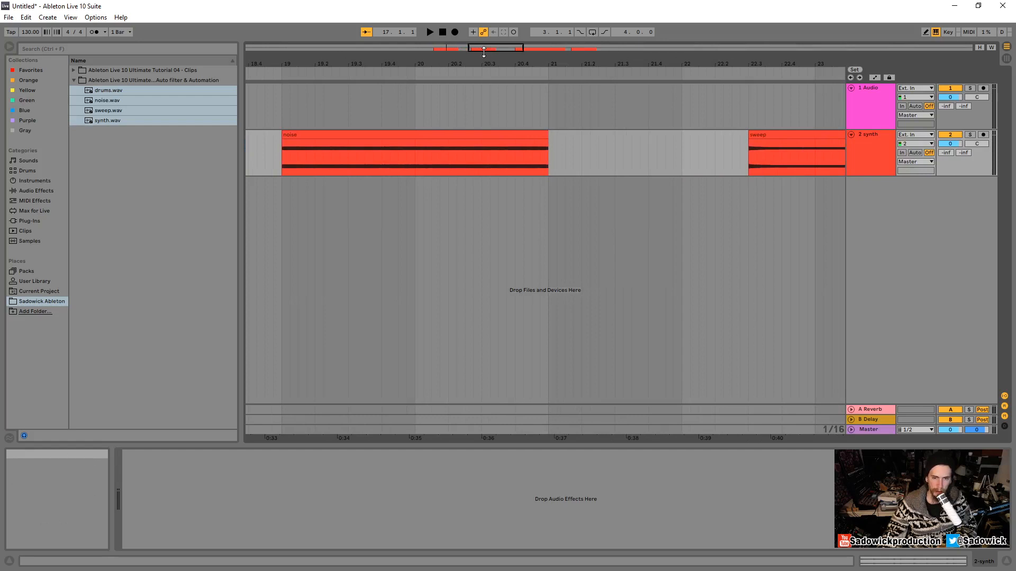
{"action": "left_click_drag", "start_coordinate": [484, 50], "coordinate": [479, 97]}
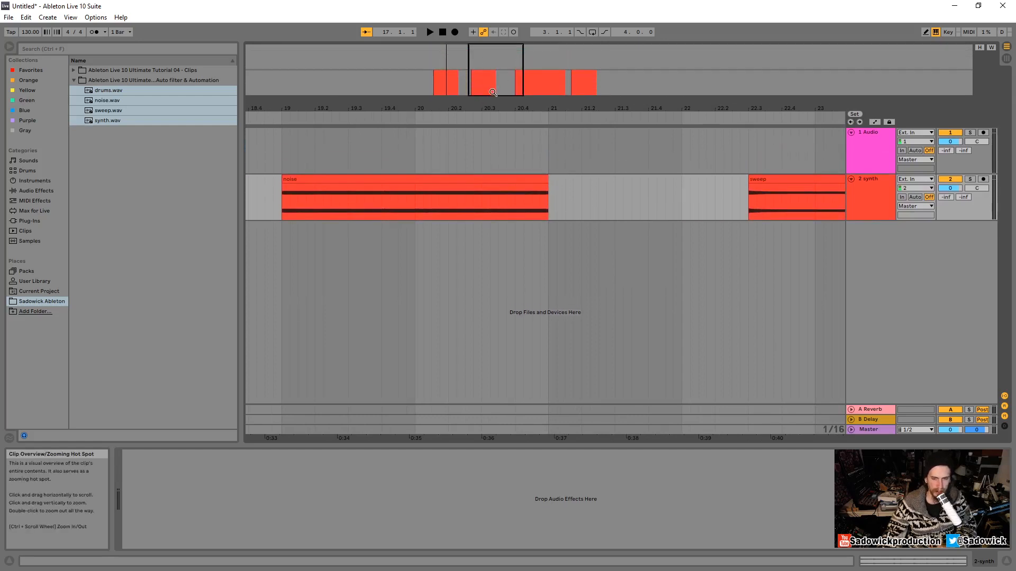
{"action": "left_click_drag", "start_coordinate": [494, 96], "coordinate": [495, 47]}
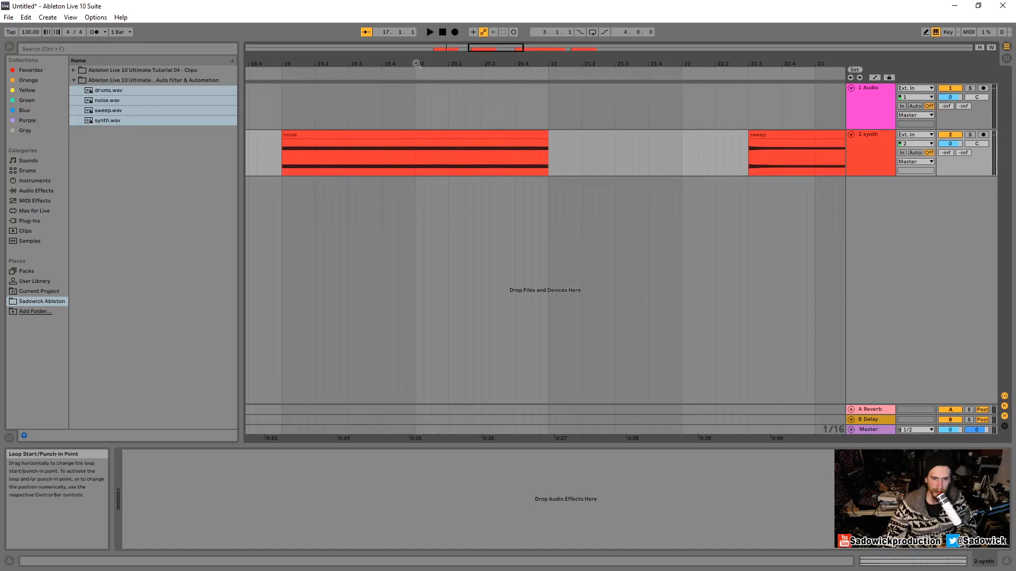
{"action": "mouse_move", "coordinate": [416, 64]}
{"action": "left_mouse_down"}
{"action": "mouse_move", "coordinate": [454, 57]}
{"action": "mouse_move", "coordinate": [453, 82]}
{"action": "mouse_move", "coordinate": [450, 67]}
{"action": "left_mouse_up"}
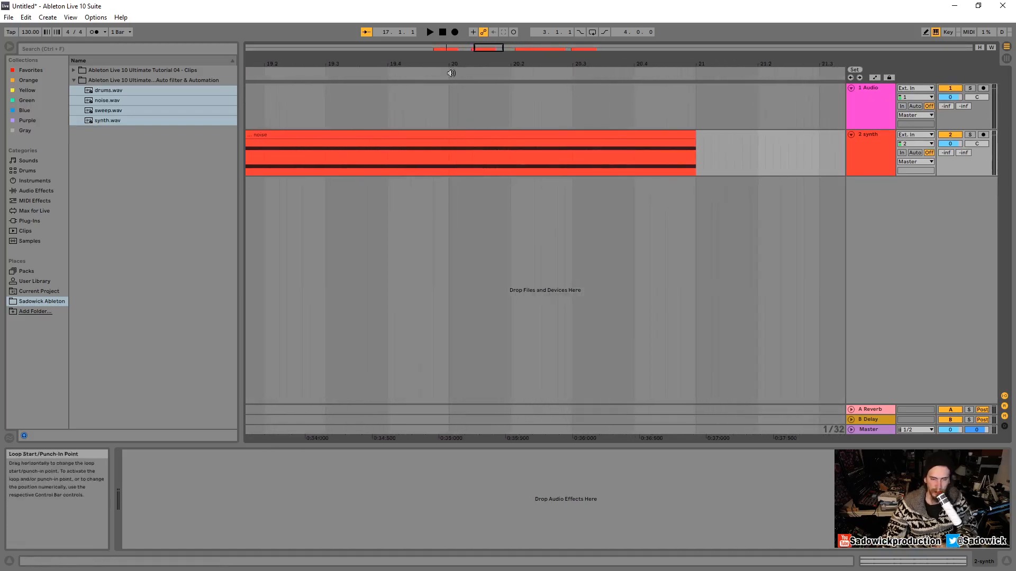
{"action": "left_click_drag", "start_coordinate": [451, 73], "coordinate": [451, 40]}
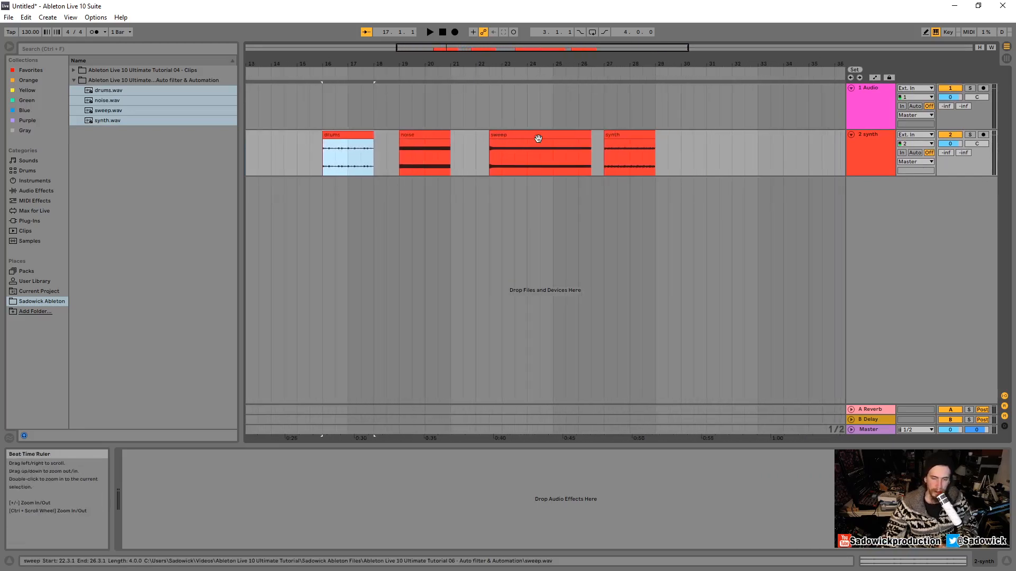
Step: Move the synth clip to start at bar 29 and narrow the browser
{"action": "left_click_drag", "start_coordinate": [626, 133], "coordinate": [685, 132]}
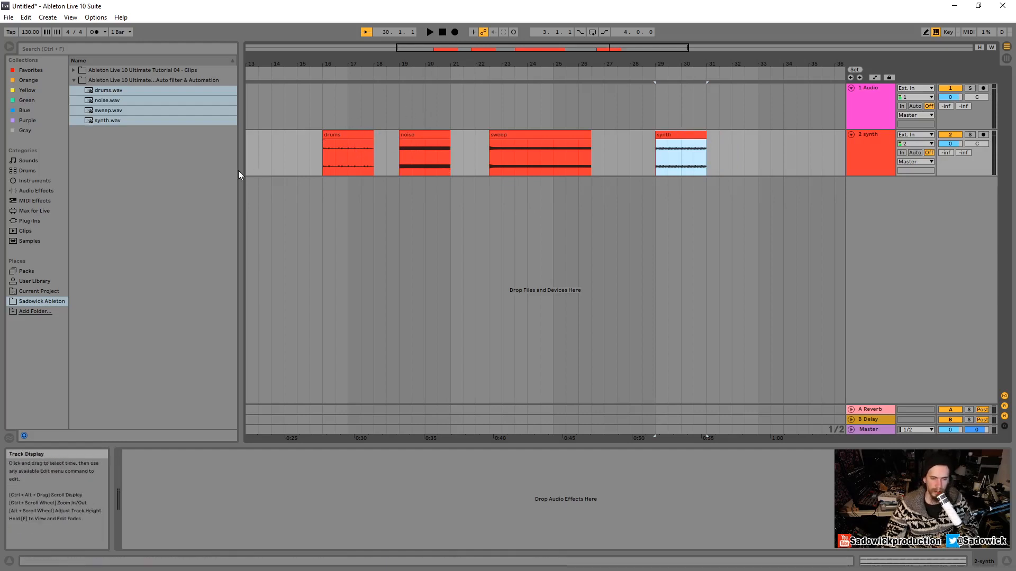
{"action": "left_click_drag", "start_coordinate": [238, 170], "coordinate": [160, 178]}
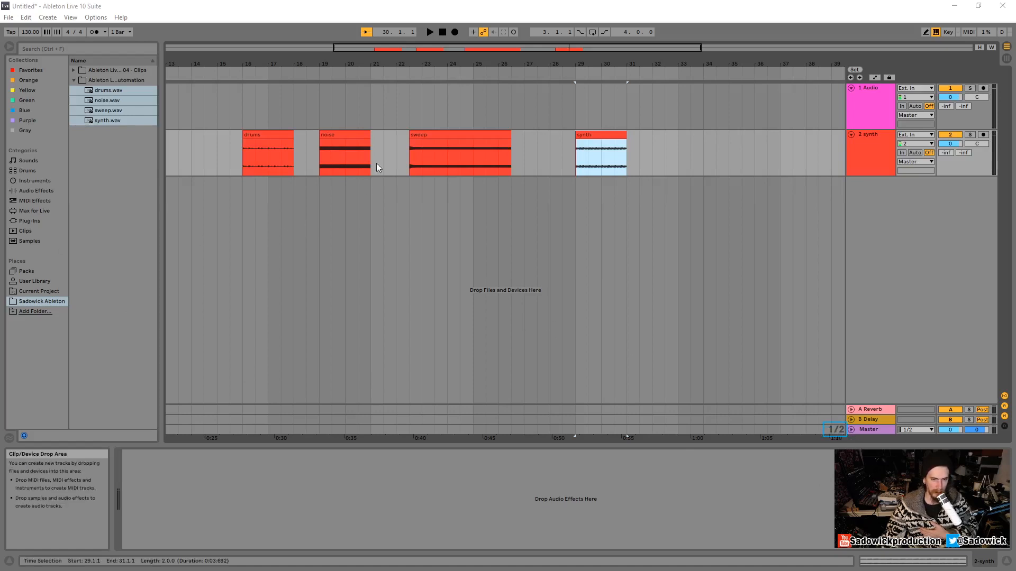
Step: Try time selections snapped to the 1/2 grid on the empty first audio track, at 21.3, 26.3 and above the noise clip
{"action": "left_click_drag", "start_coordinate": [378, 113], "coordinate": [385, 110]}
{"action": "left_click", "coordinate": [391, 108]}
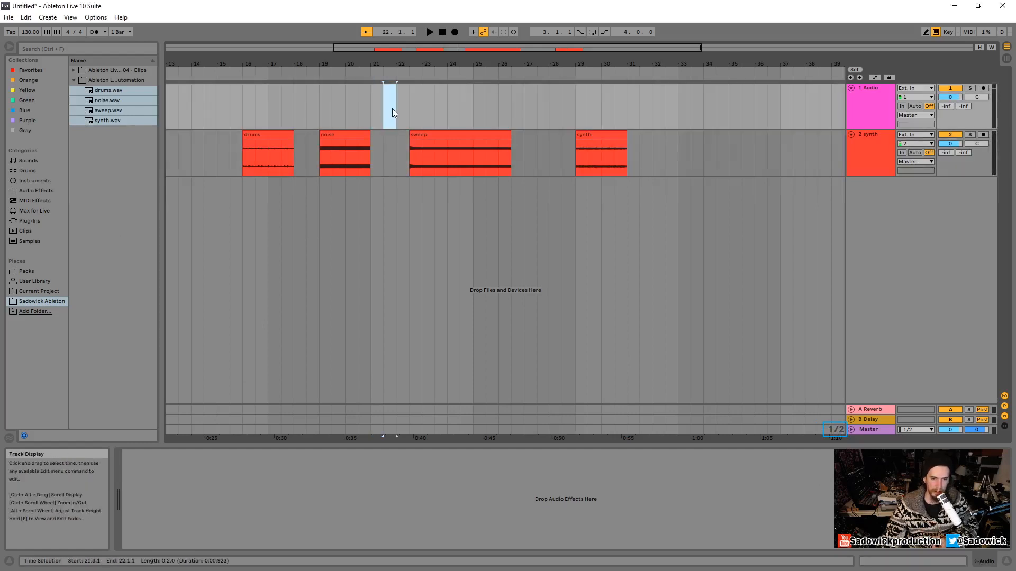
{"action": "left_click", "coordinate": [389, 111]}
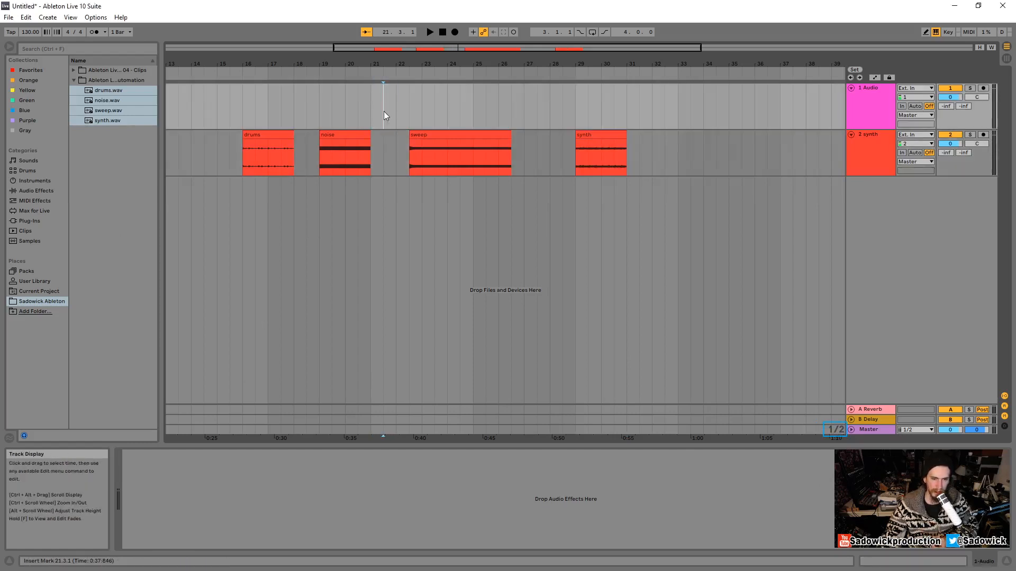
{"action": "left_click_drag", "start_coordinate": [385, 116], "coordinate": [391, 116]}
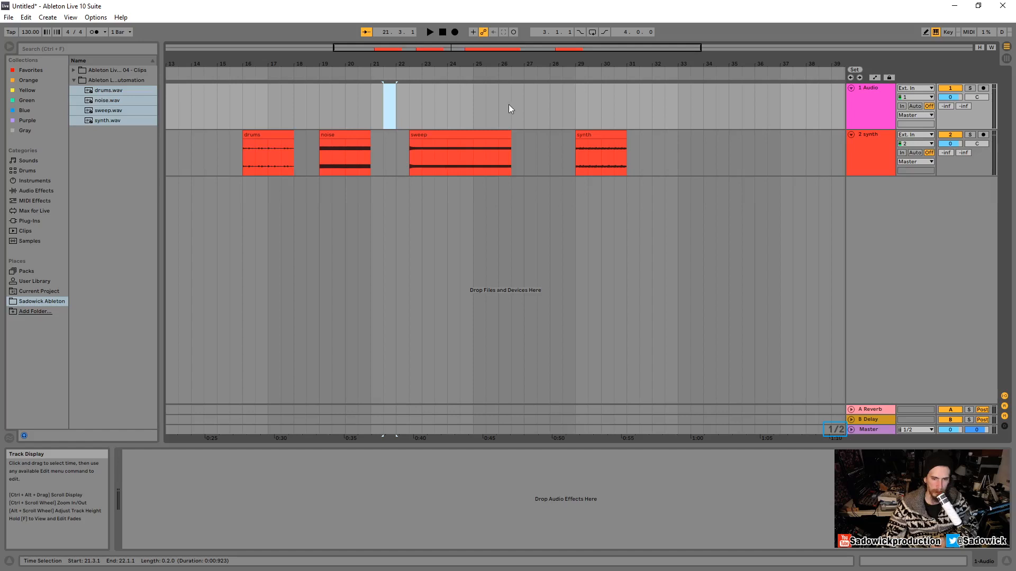
{"action": "left_click_drag", "start_coordinate": [512, 106], "coordinate": [522, 106]}
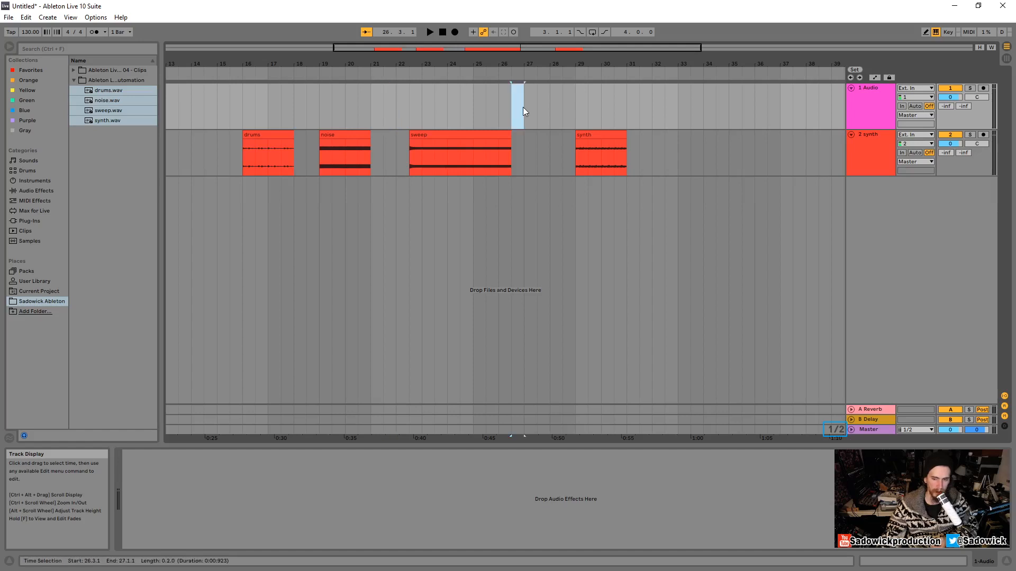
{"action": "left_click", "coordinate": [525, 105]}
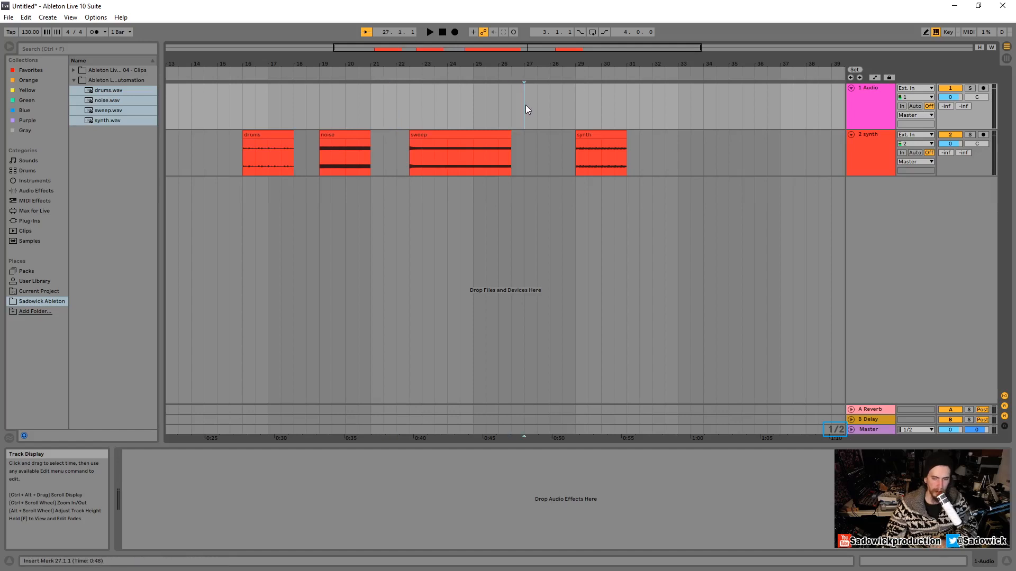
{"action": "left_click_drag", "start_coordinate": [320, 111], "coordinate": [348, 111]}
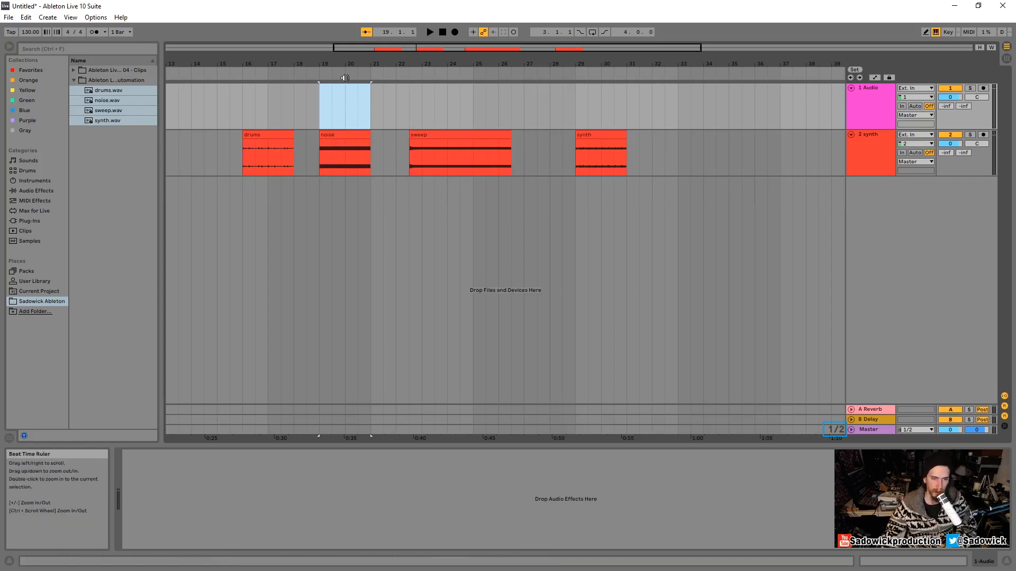
{"action": "left_click", "coordinate": [362, 84]}
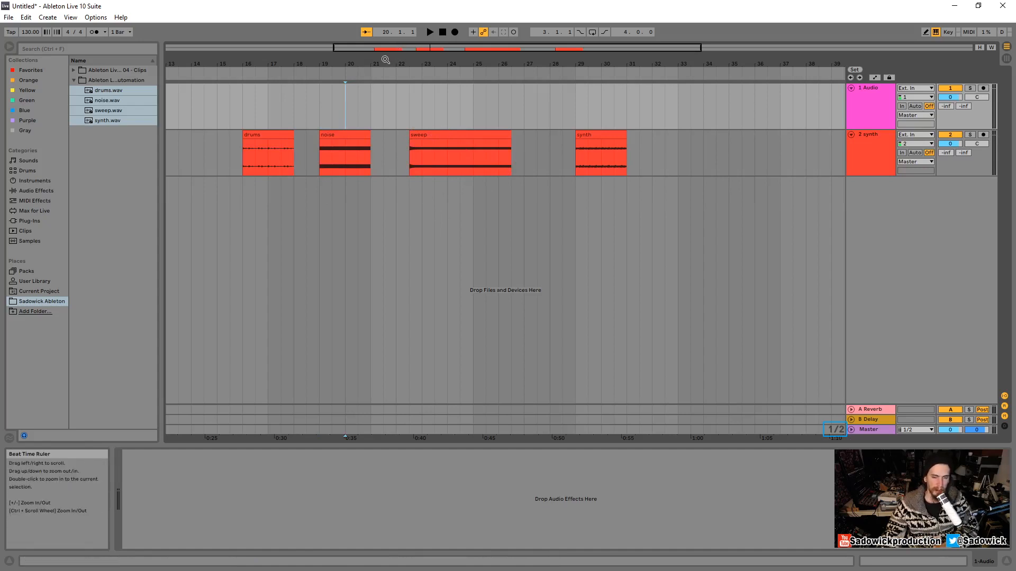
Step: Compare zoom-dependent grid sizes by selecting one 1/16 division at bar 22 and one full bar at bar 31 on the 1/1 grid
{"action": "left_click_drag", "start_coordinate": [385, 59], "coordinate": [386, 137]}
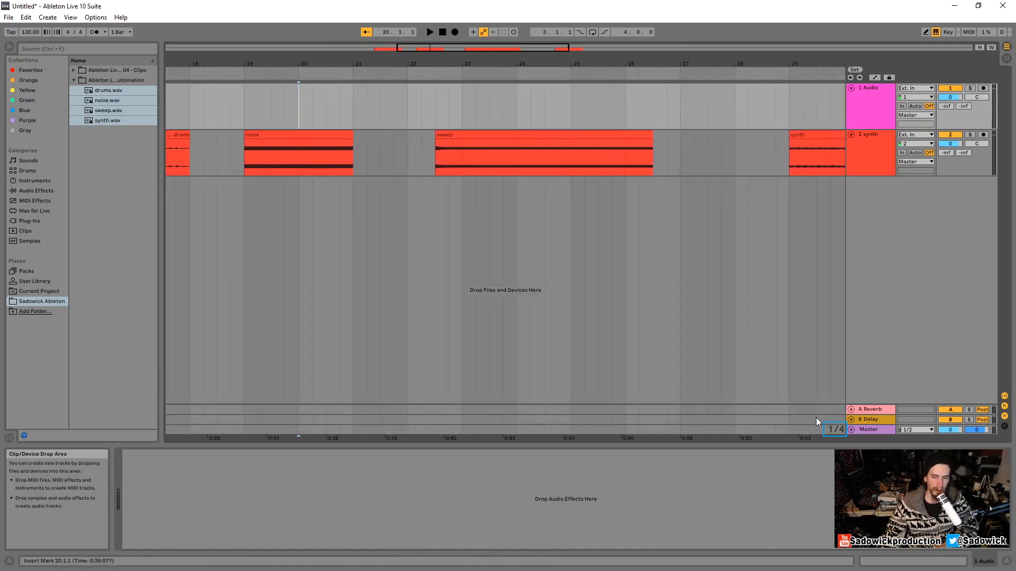
{"action": "left_click_drag", "start_coordinate": [375, 63], "coordinate": [376, 104]}
{"action": "left_click_drag", "start_coordinate": [455, 142], "coordinate": [465, 142]}
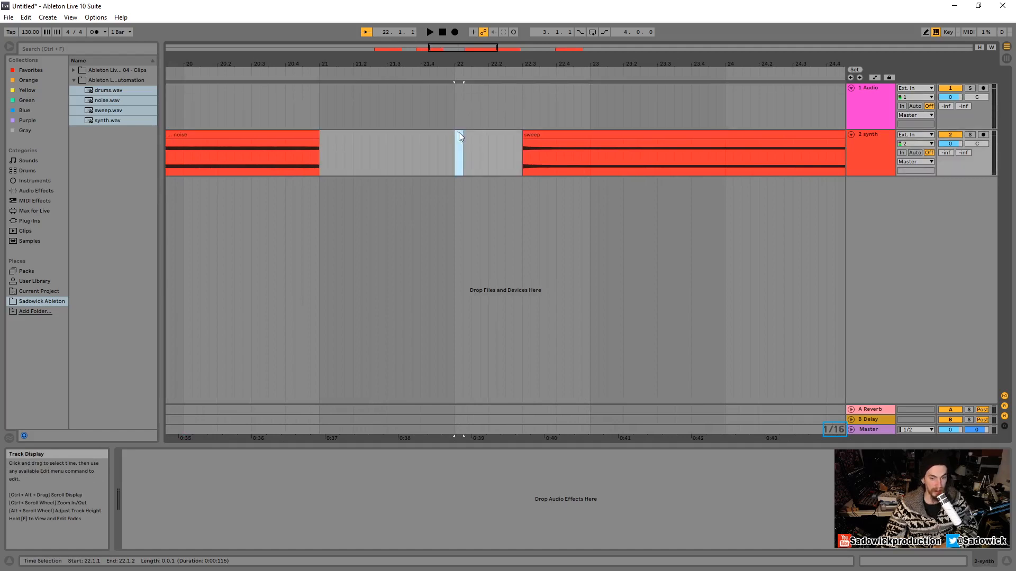
{"action": "mouse_move", "coordinate": [448, 61]}
{"action": "left_mouse_down"}
{"action": "mouse_move", "coordinate": [449, 106]}
{"action": "mouse_move", "coordinate": [448, 32]}
{"action": "mouse_move", "coordinate": [409, 59]}
{"action": "left_mouse_up"}
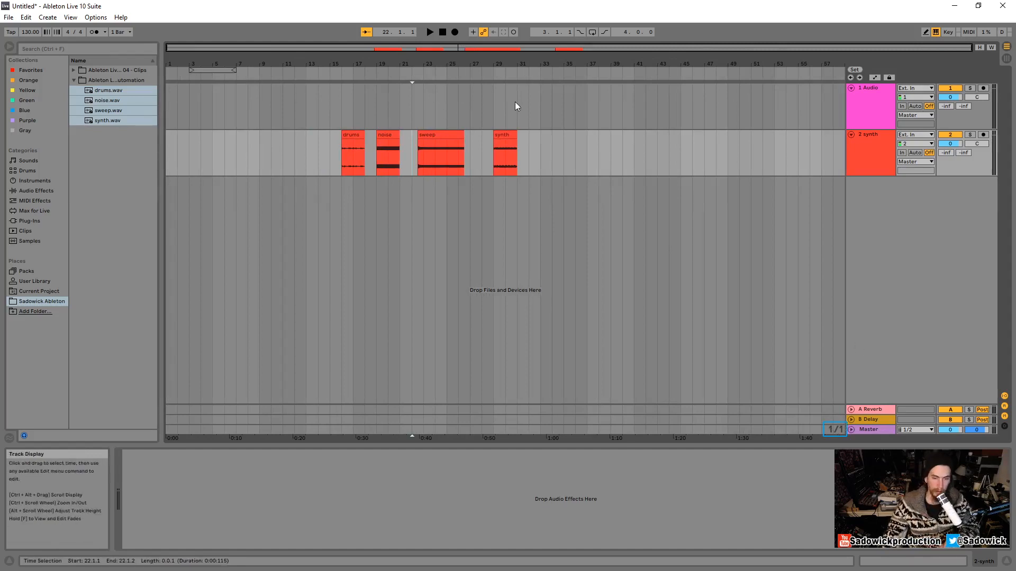
{"action": "left_click_drag", "start_coordinate": [495, 107], "coordinate": [529, 97]}
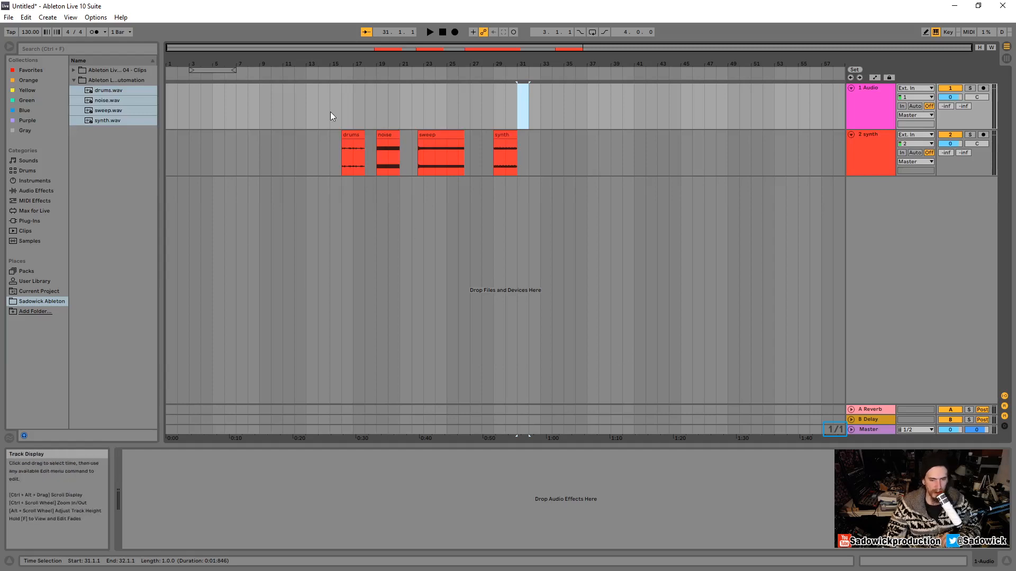
Step: Open the sweep clip's sample and select one 1/16 division at beat position 3, then one full bar at bar 41 on the synth track
{"action": "left_click", "coordinate": [442, 153]}
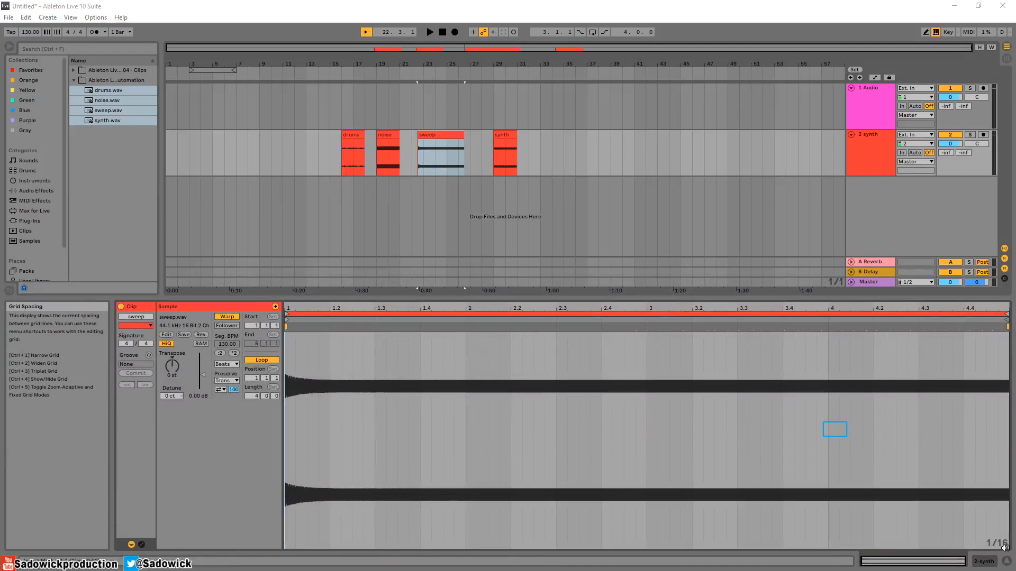
{"action": "left_click_drag", "start_coordinate": [647, 420], "coordinate": [659, 419]}
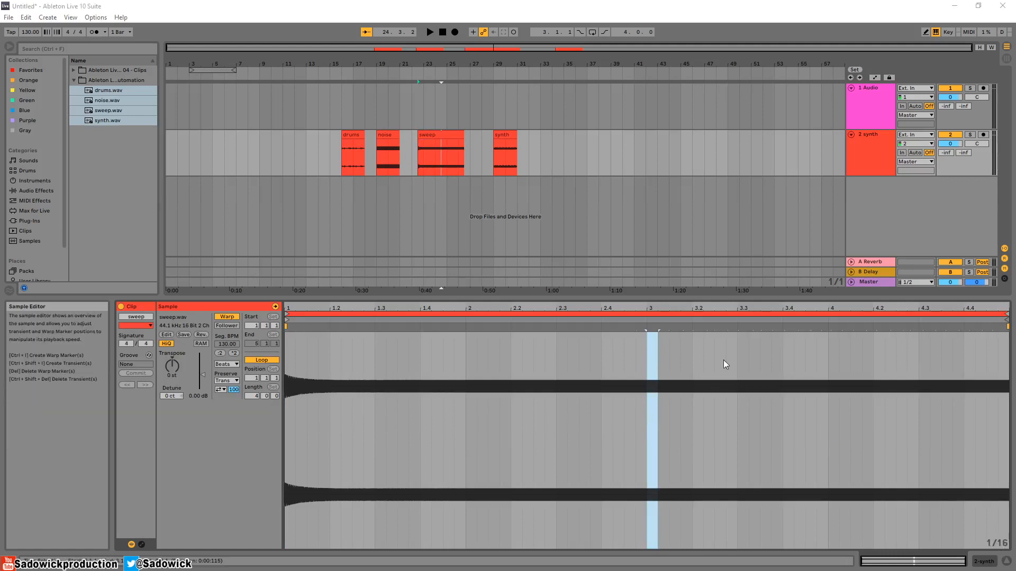
{"action": "left_click", "coordinate": [634, 154]}
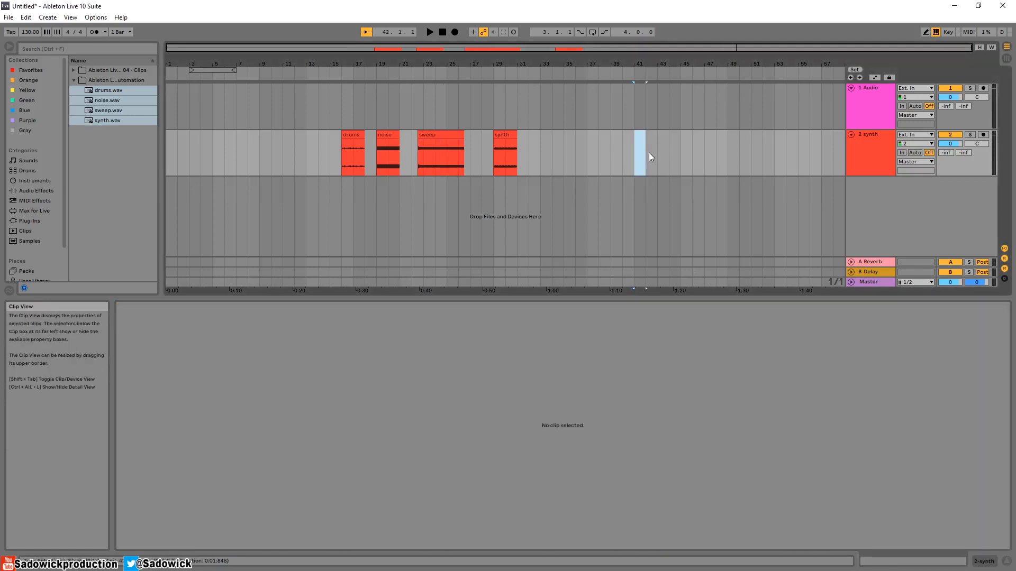
{"action": "left_click_drag", "start_coordinate": [649, 152], "coordinate": [641, 148]}
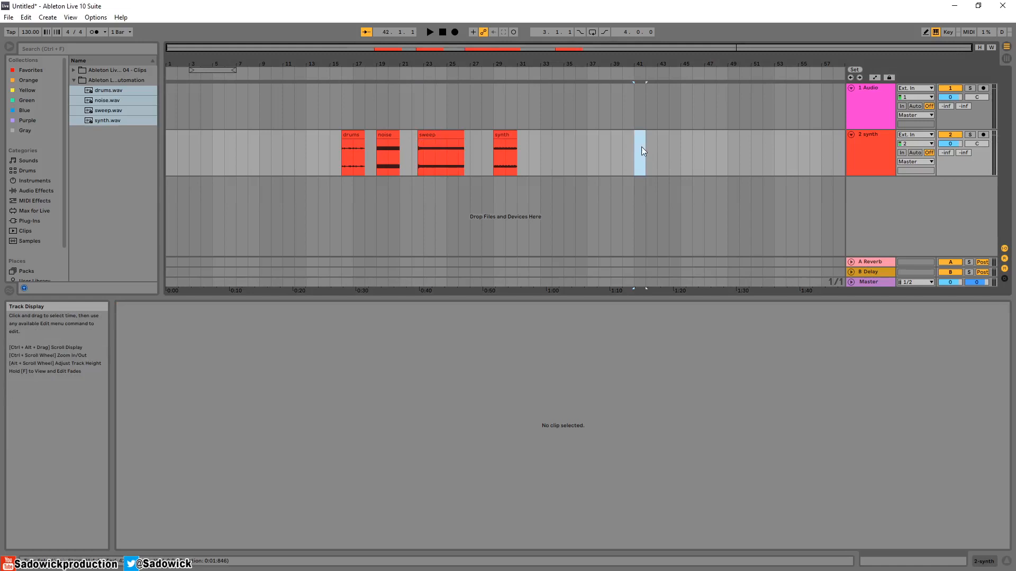
Step: Compare zoom levels with the sweep sample at a 1/128 grid and the arrangement at 1/2, and return the detail view to its smaller height
{"action": "left_click", "coordinate": [439, 134]}
{"action": "left_click_drag", "start_coordinate": [677, 307], "coordinate": [677, 360]}
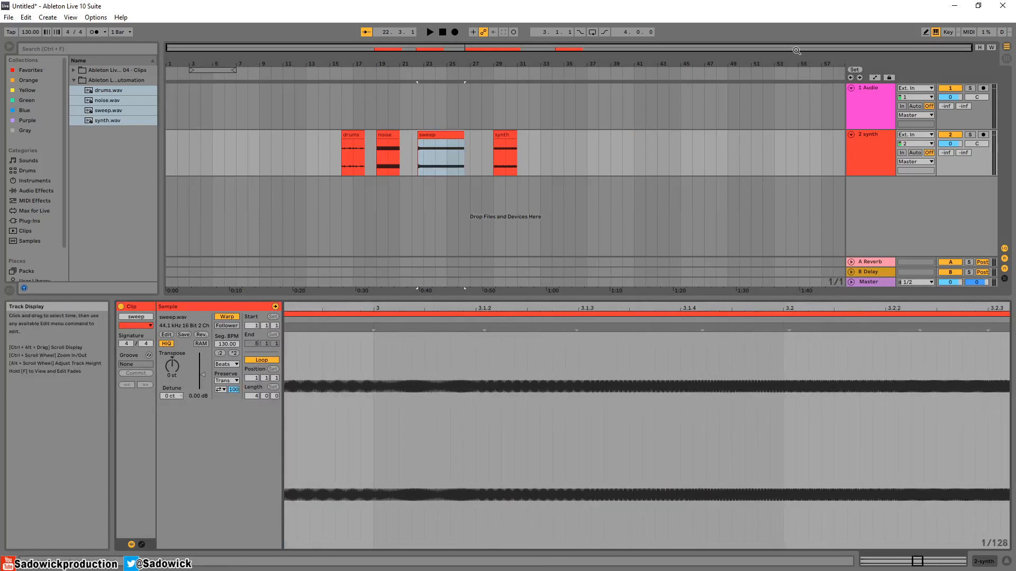
{"action": "left_click_drag", "start_coordinate": [795, 64], "coordinate": [841, 64]}
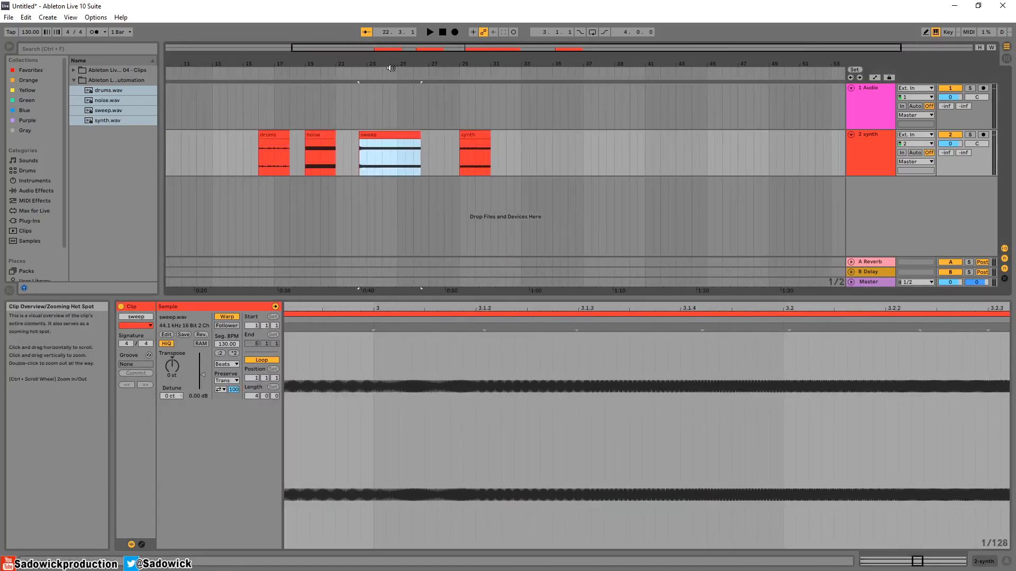
{"action": "left_click_drag", "start_coordinate": [399, 64], "coordinate": [483, 64]}
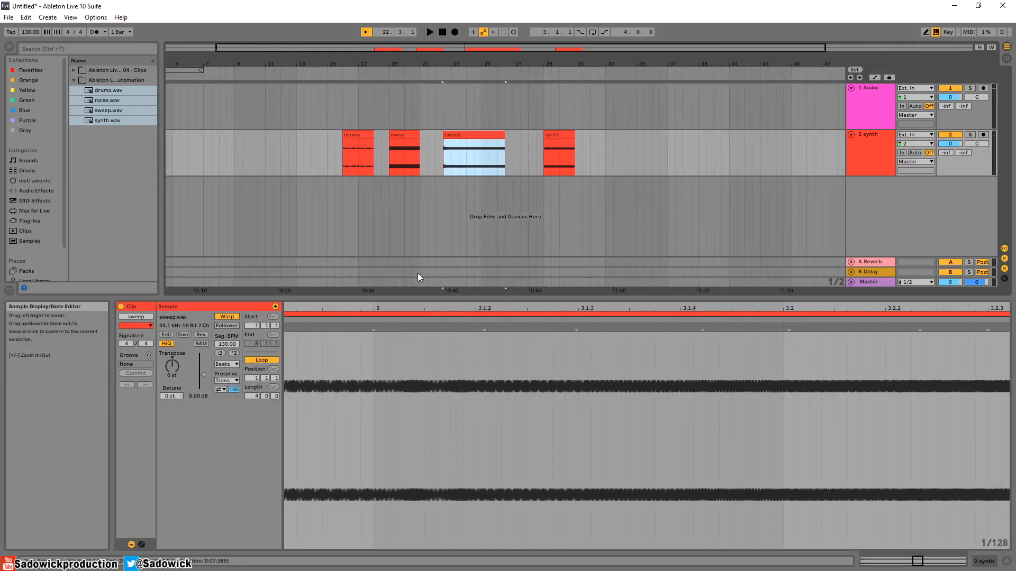
{"action": "left_click", "coordinate": [631, 158]}
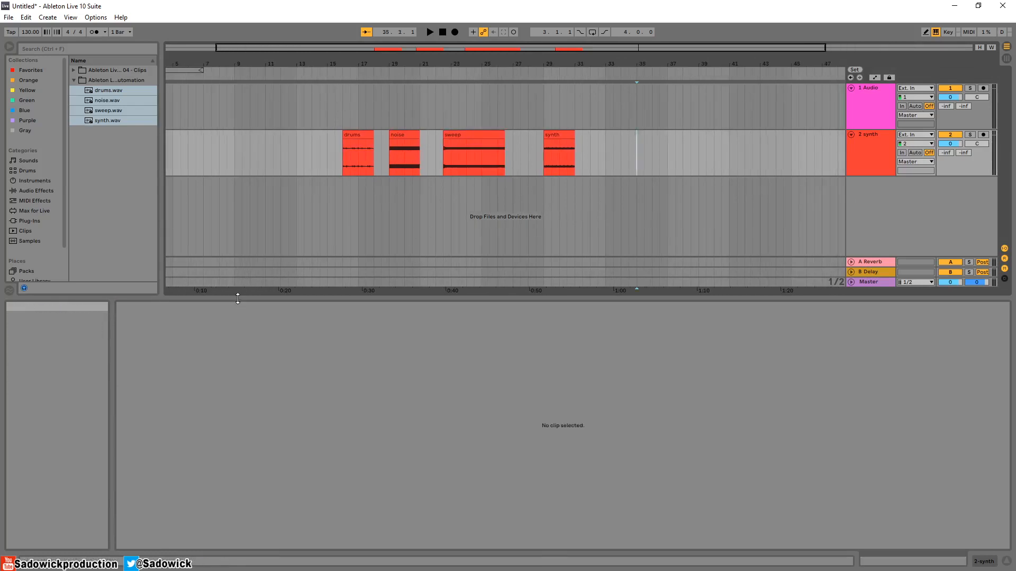
{"action": "left_click_drag", "start_coordinate": [238, 298], "coordinate": [211, 468]}
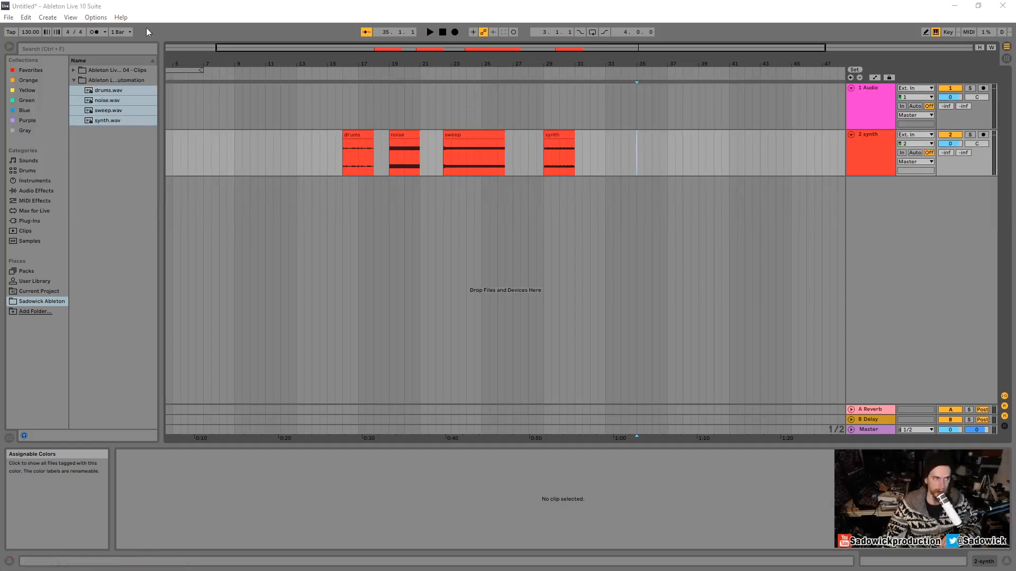
Step: Try the adaptive grid at Narrowest and at Widest, viewing the whole arrangement
{"action": "right_click", "coordinate": [605, 154]}
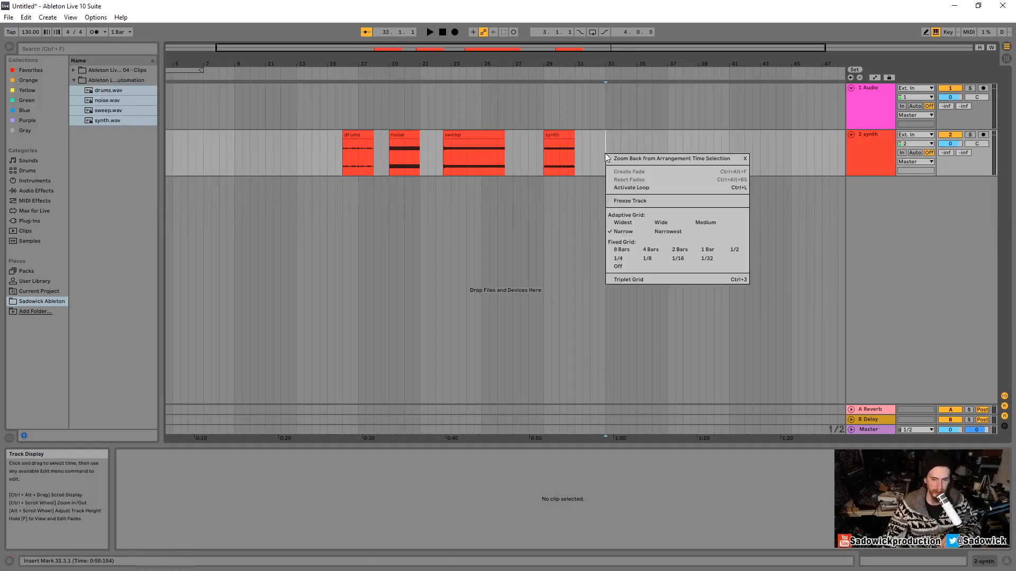
{"action": "left_click", "coordinate": [669, 231]}
{"action": "right_click", "coordinate": [622, 219]}
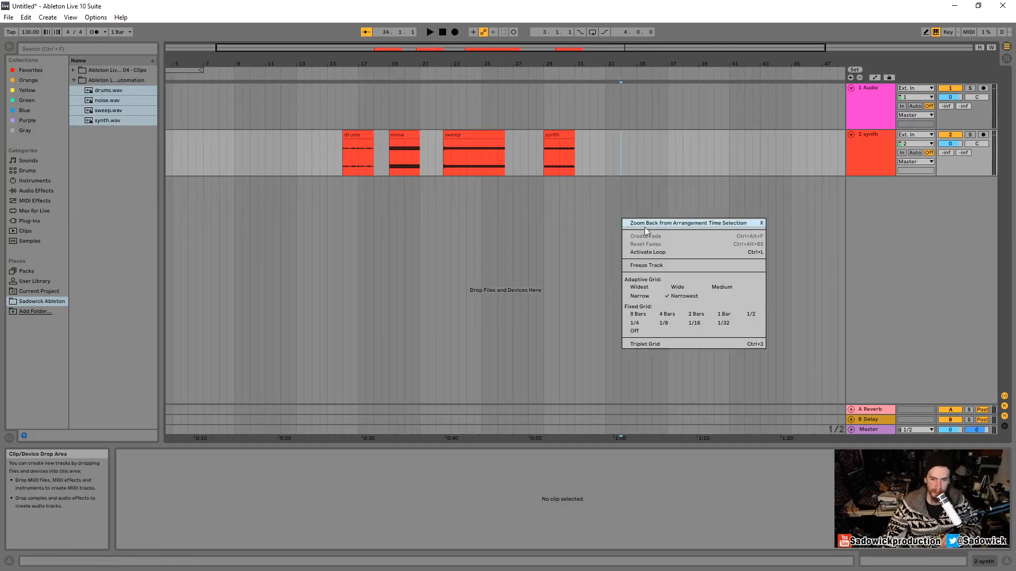
{"action": "left_click", "coordinate": [644, 288]}
{"action": "left_click_drag", "start_coordinate": [620, 64], "coordinate": [551, 62]}
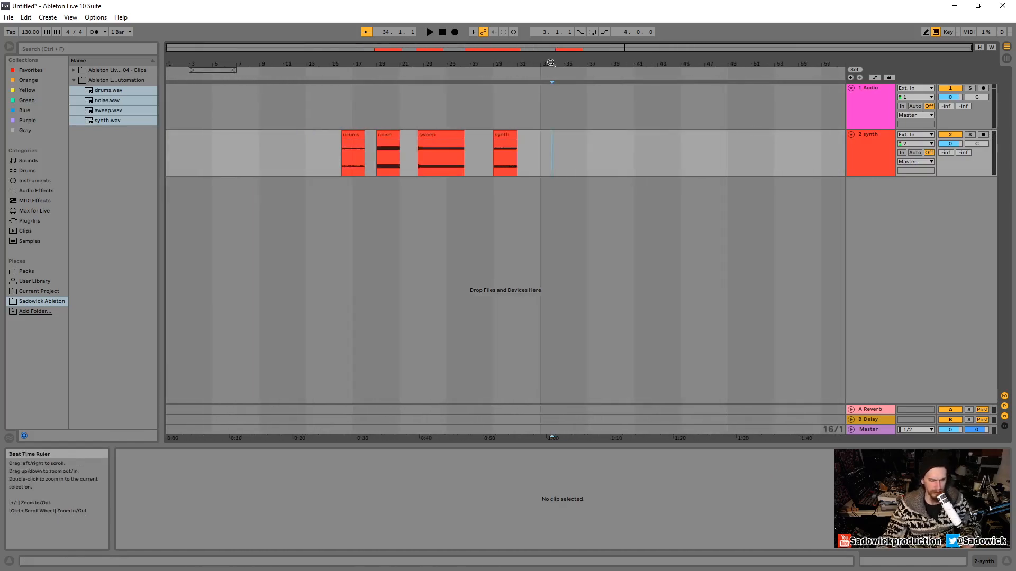
Step: Set the arrangement grid to a fixed 1 Bar and select bar 11 on the synth track
{"action": "right_click", "coordinate": [545, 170]}
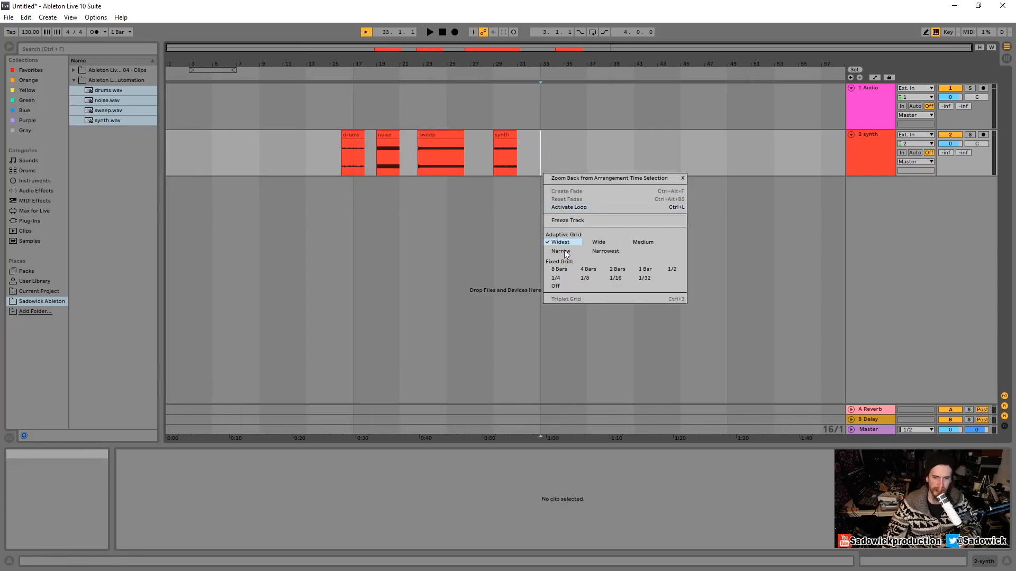
{"action": "left_click", "coordinate": [646, 270]}
{"action": "left_click_drag", "start_coordinate": [285, 60], "coordinate": [349, 144]}
{"action": "left_click_drag", "start_coordinate": [318, 62], "coordinate": [289, 11]}
{"action": "mouse_move", "coordinate": [320, 66]}
{"action": "left_mouse_down"}
{"action": "mouse_move", "coordinate": [320, 114]}
{"action": "mouse_move", "coordinate": [320, 62]}
{"action": "left_mouse_up"}
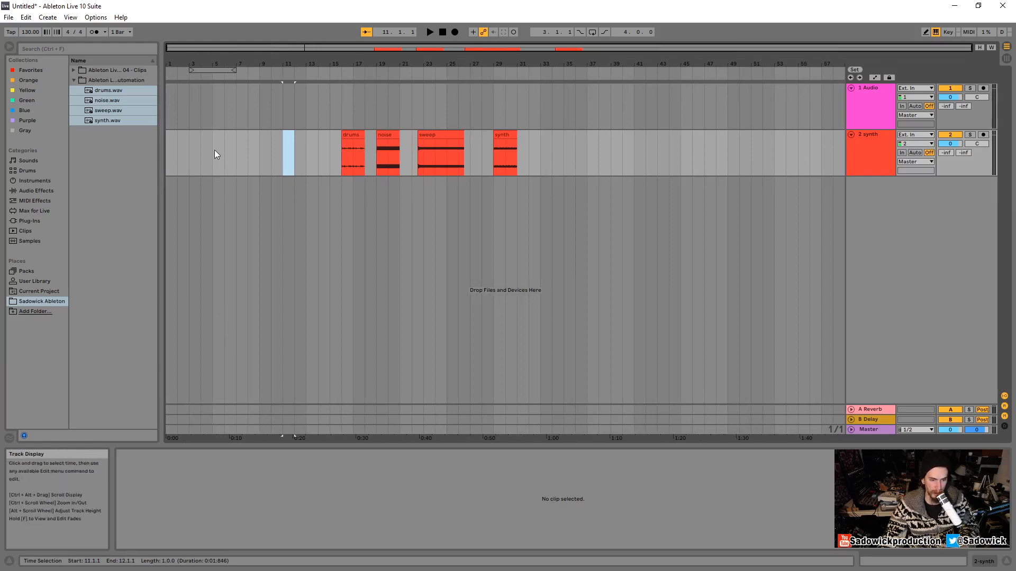
Step: Select the first four bars of the synth track and mark the four-bar points at bars 9, 13 and 17
{"action": "left_click_drag", "start_coordinate": [213, 150], "coordinate": [166, 152]}
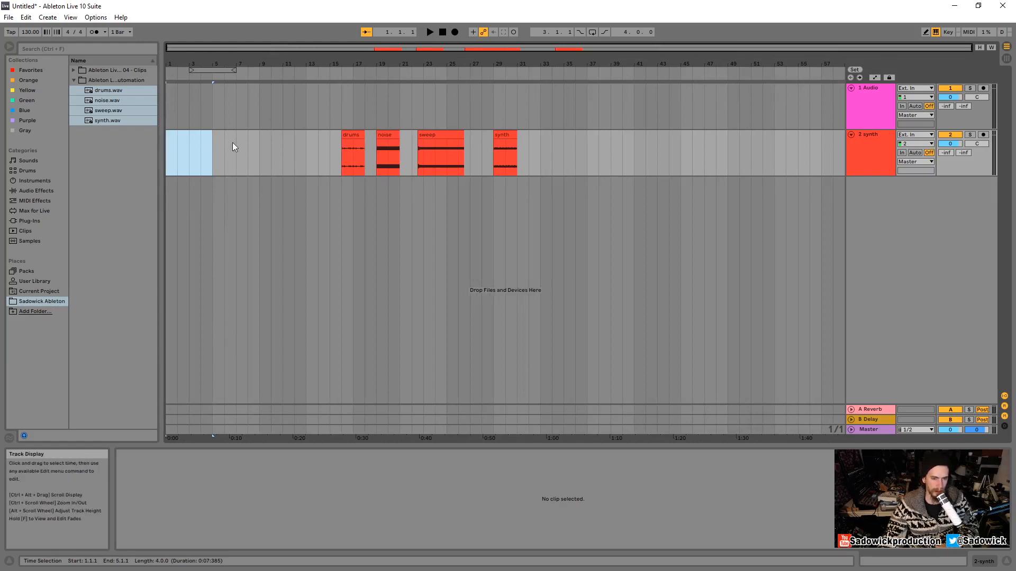
{"action": "left_click", "coordinate": [259, 152]}
{"action": "left_click", "coordinate": [305, 151]}
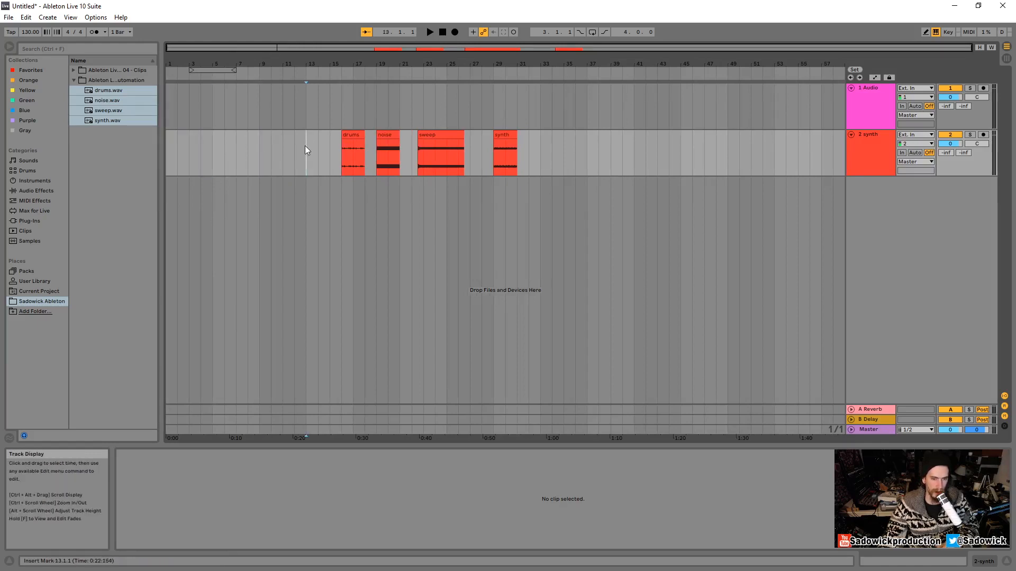
{"action": "left_click", "coordinate": [353, 110]}
Step: Select eight bars from bar 1 on the synth track, then the eight bars from 9 to 17 on the first audio track
{"action": "mouse_move", "coordinate": [166, 149]}
{"action": "left_mouse_down"}
{"action": "mouse_move", "coordinate": [210, 148]}
{"action": "mouse_move", "coordinate": [147, 154]}
{"action": "left_mouse_up"}
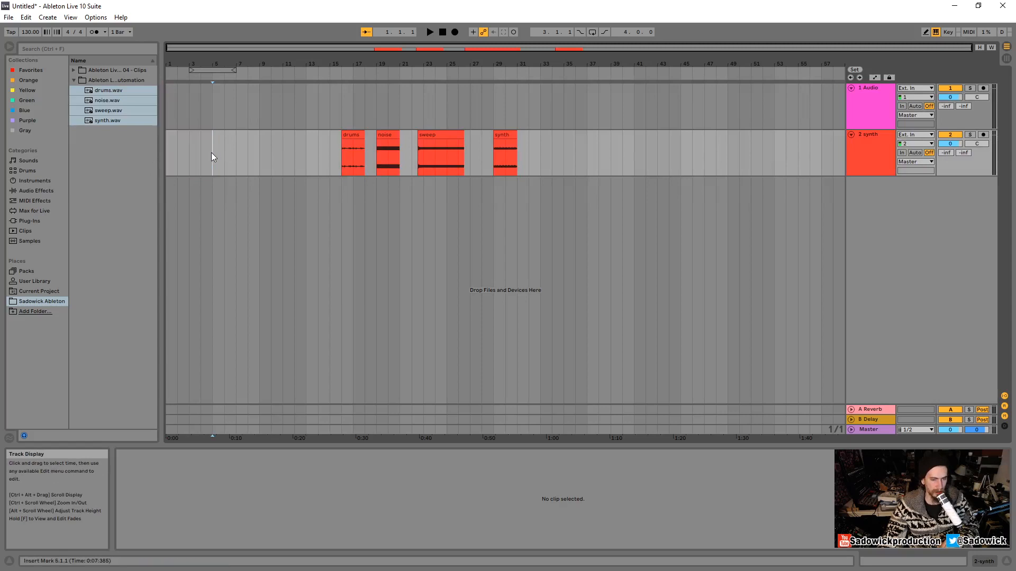
{"action": "left_click_drag", "start_coordinate": [212, 153], "coordinate": [162, 154]}
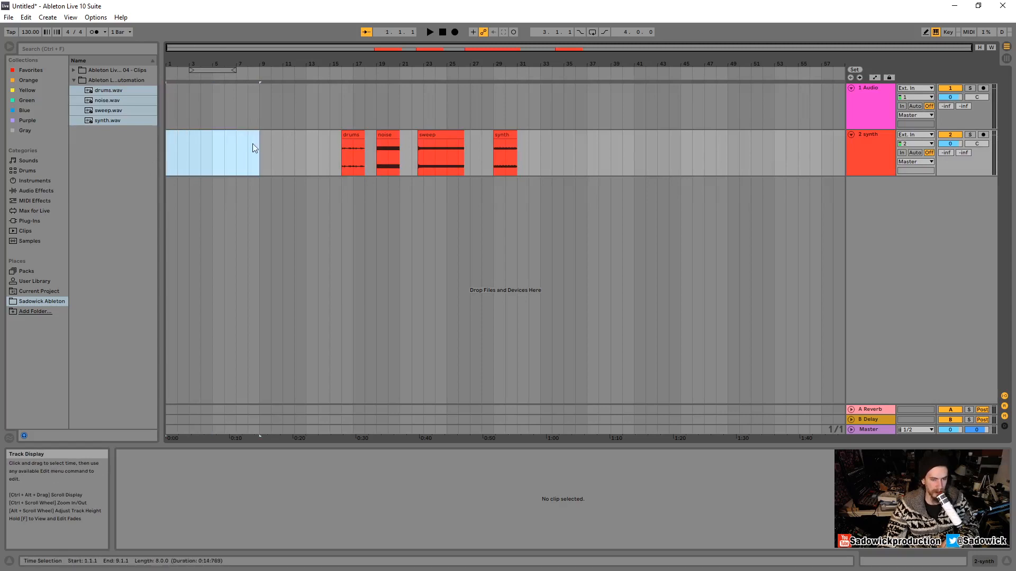
{"action": "left_click_drag", "start_coordinate": [262, 114], "coordinate": [330, 114]}
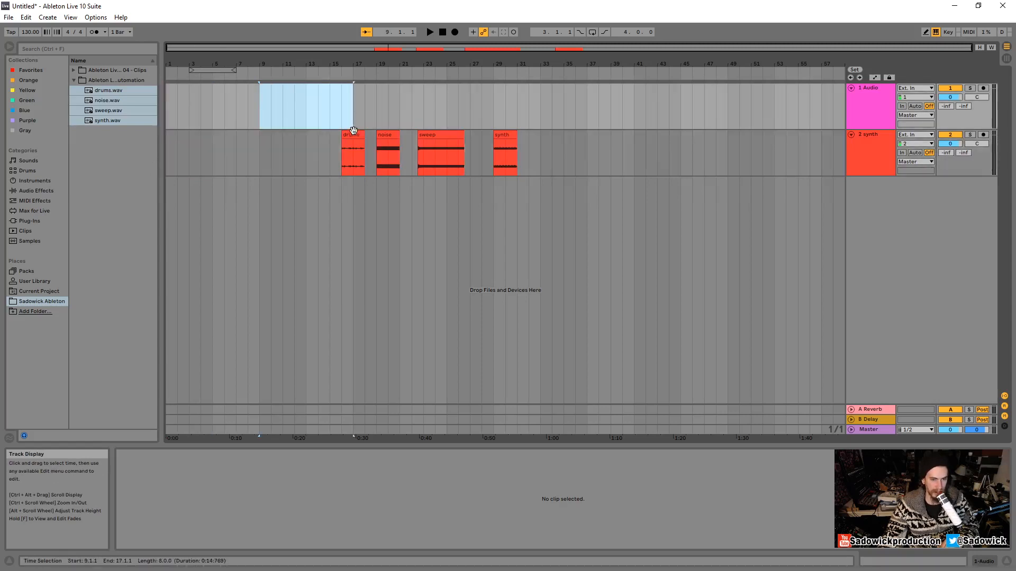
Step: Move all four clips on the synth track together so the drums clip starts at bar 17
{"action": "left_click_drag", "start_coordinate": [550, 142], "coordinate": [362, 134]}
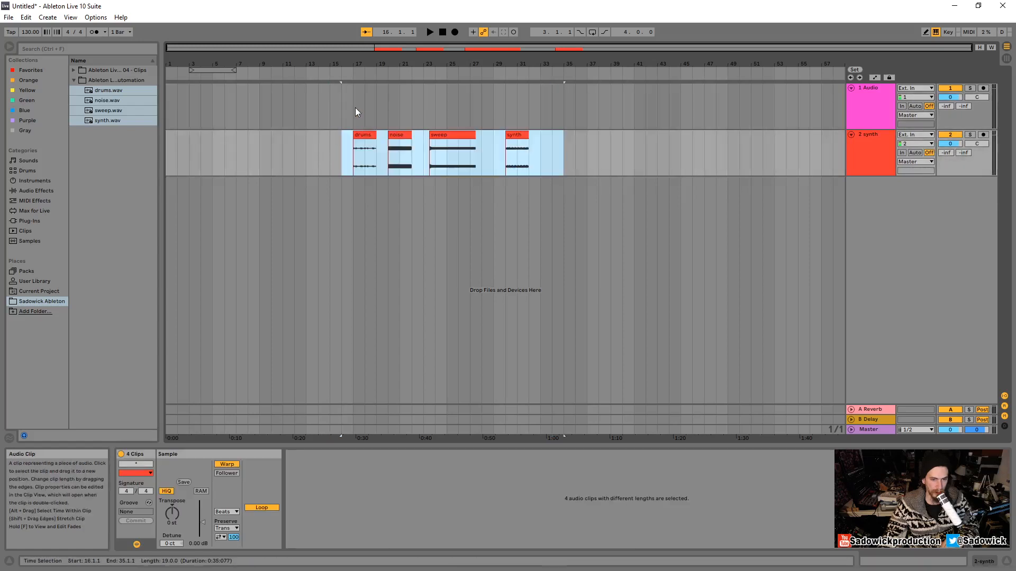
{"action": "left_click", "coordinate": [355, 107]}
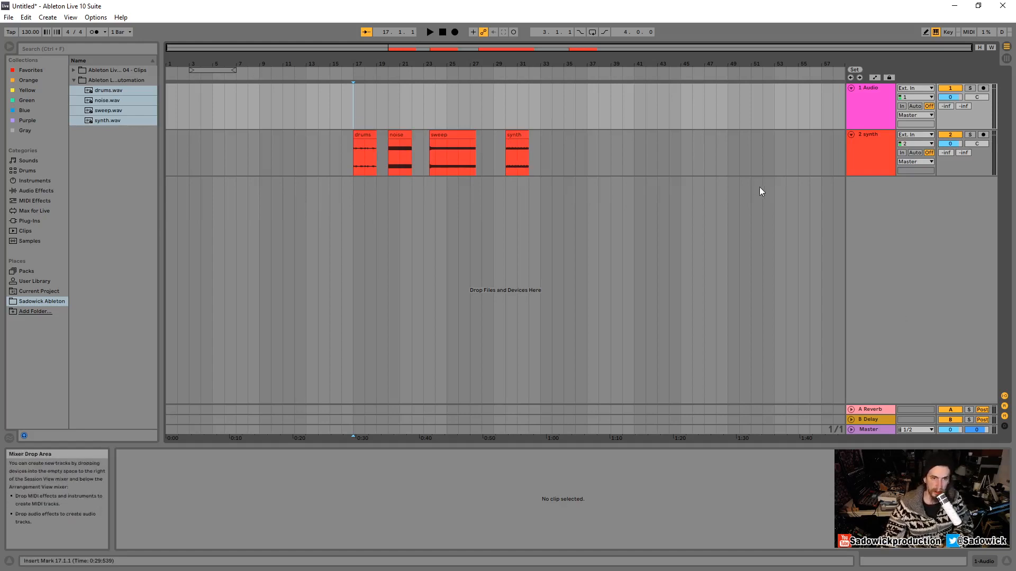
Step: Set the arrangement grid to adaptive Narrow and frame the four clips at a 1/2 grid
{"action": "right_click", "coordinate": [472, 187]}
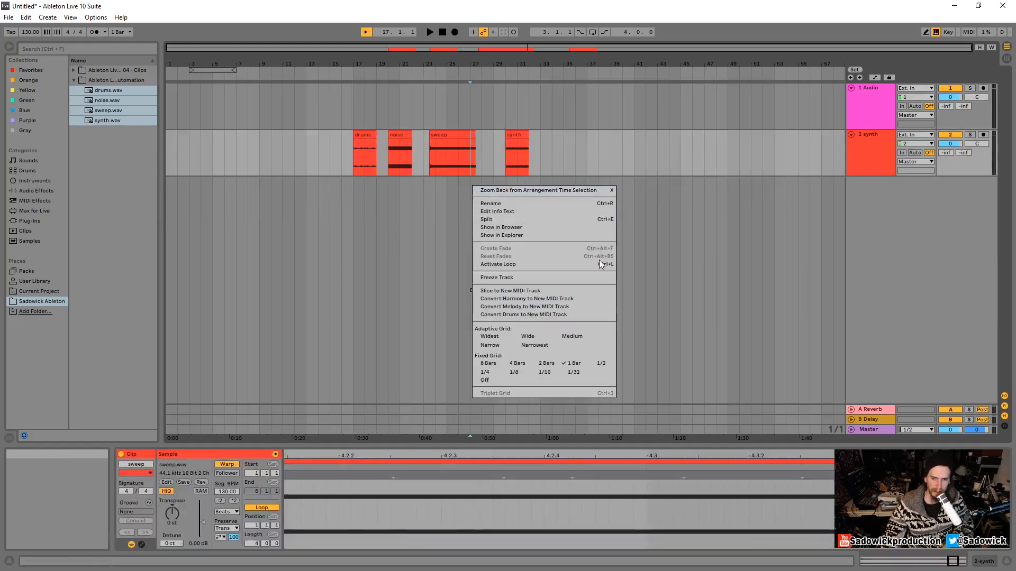
{"action": "right_click", "coordinate": [659, 192]}
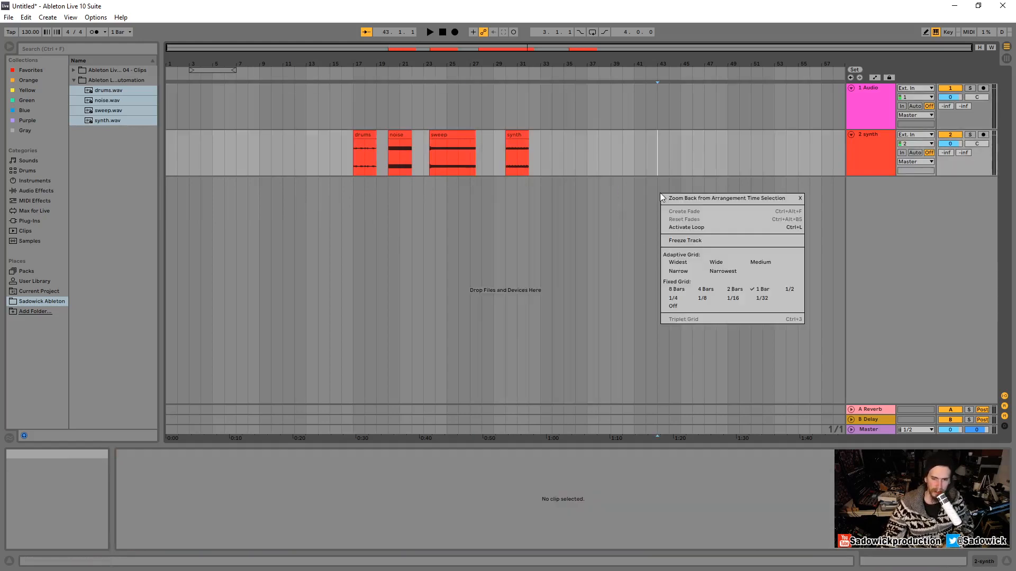
{"action": "left_click", "coordinate": [683, 271]}
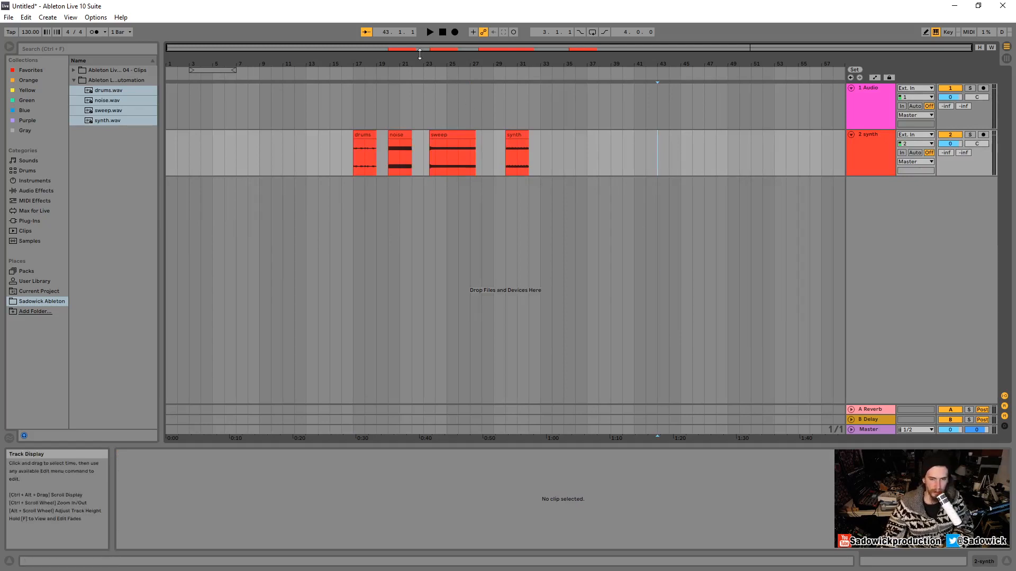
{"action": "left_click", "coordinate": [635, 217]}
{"action": "right_click", "coordinate": [636, 214]}
{"action": "left_click", "coordinate": [656, 287]}
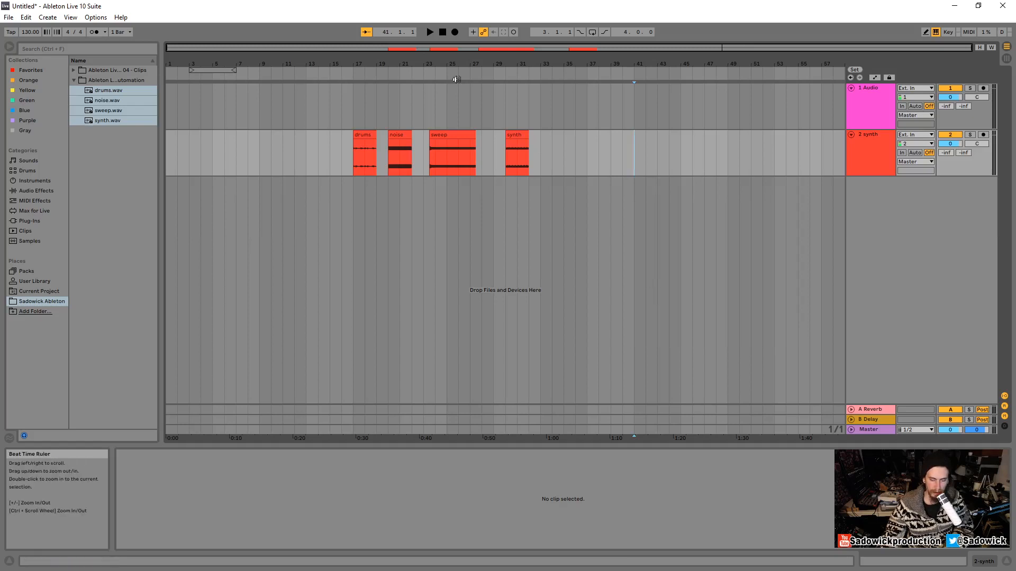
{"action": "left_click_drag", "start_coordinate": [444, 61], "coordinate": [535, 71]}
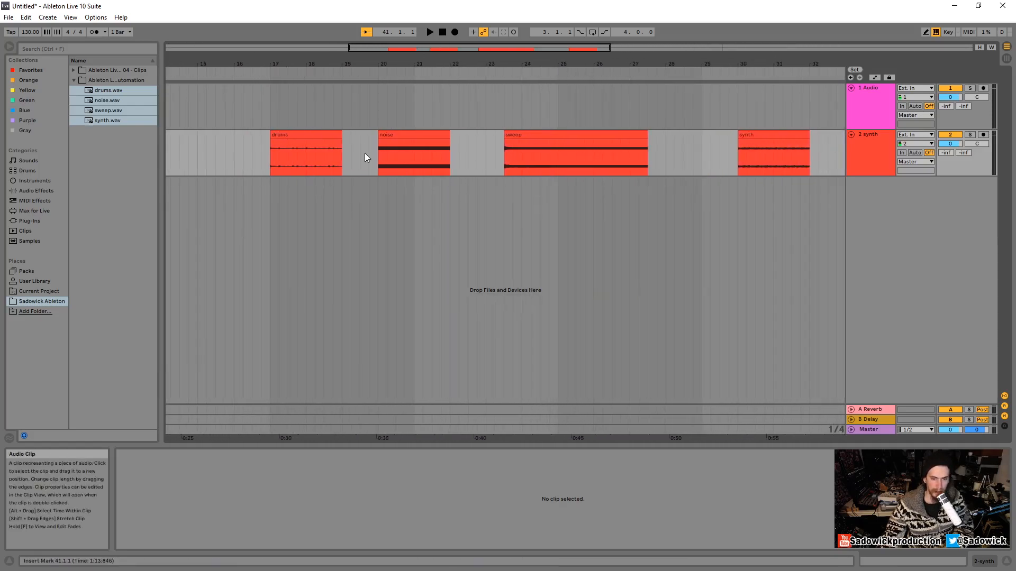
{"action": "left_click_drag", "start_coordinate": [394, 66], "coordinate": [488, 59]}
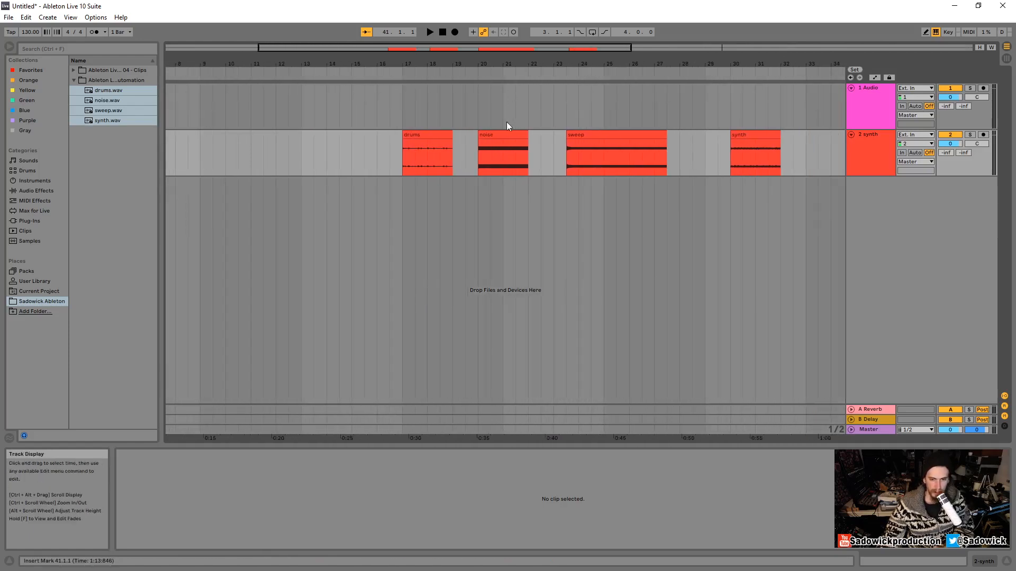
Step: Load the Auto Filter audio effect onto the synth track
{"action": "left_click", "coordinate": [37, 190]}
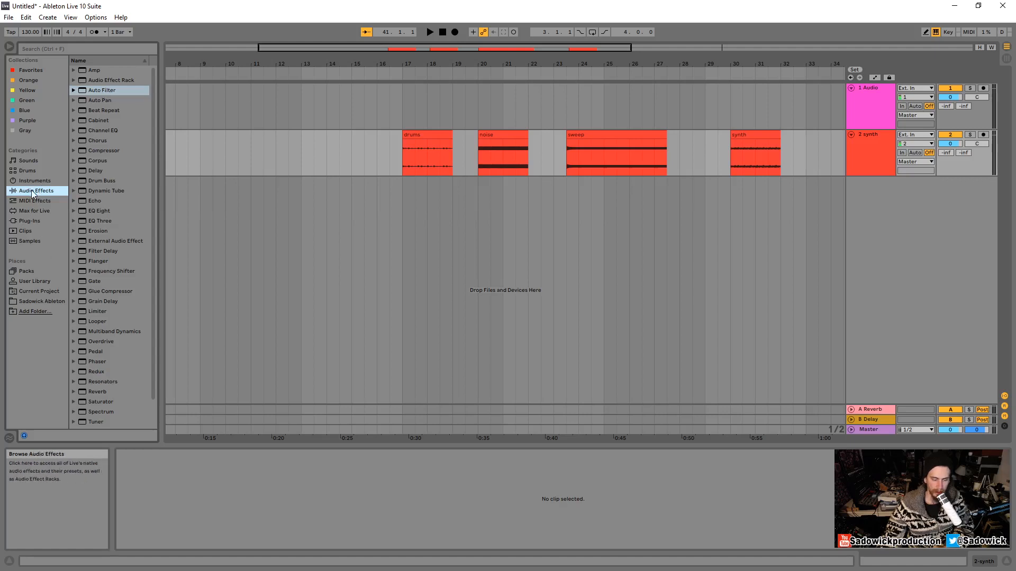
{"action": "left_click", "coordinate": [99, 90]}
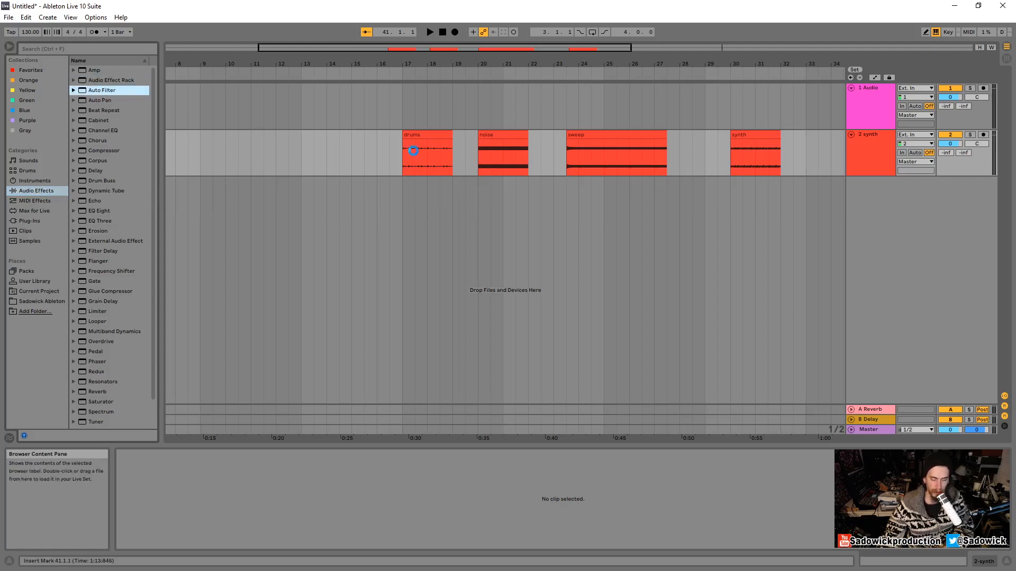
{"action": "key", "text": "Return"}
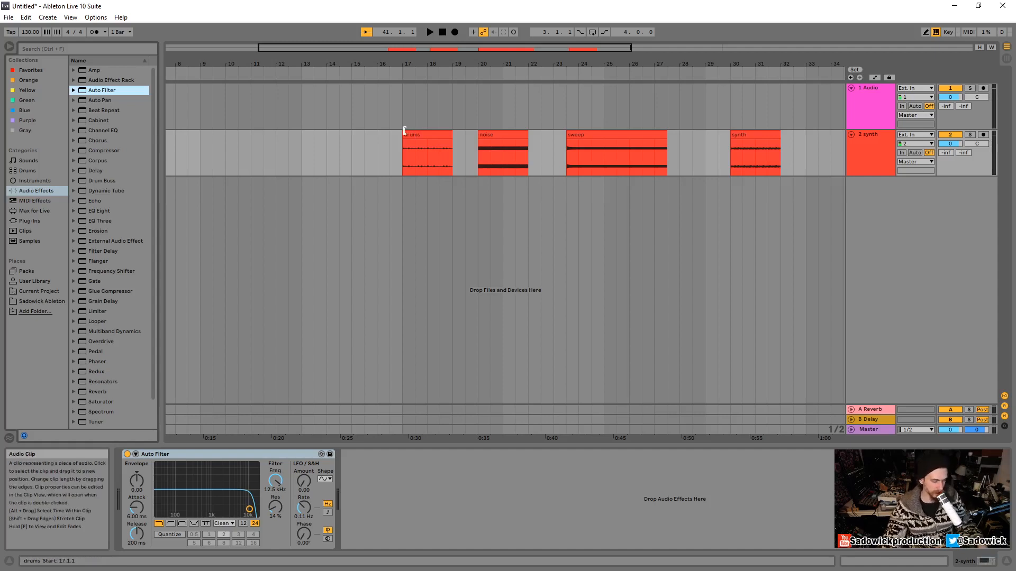
Step: Delete the Auto Filter from the synth track and add it again by placing it directly on the track
{"action": "left_click", "coordinate": [243, 453]}
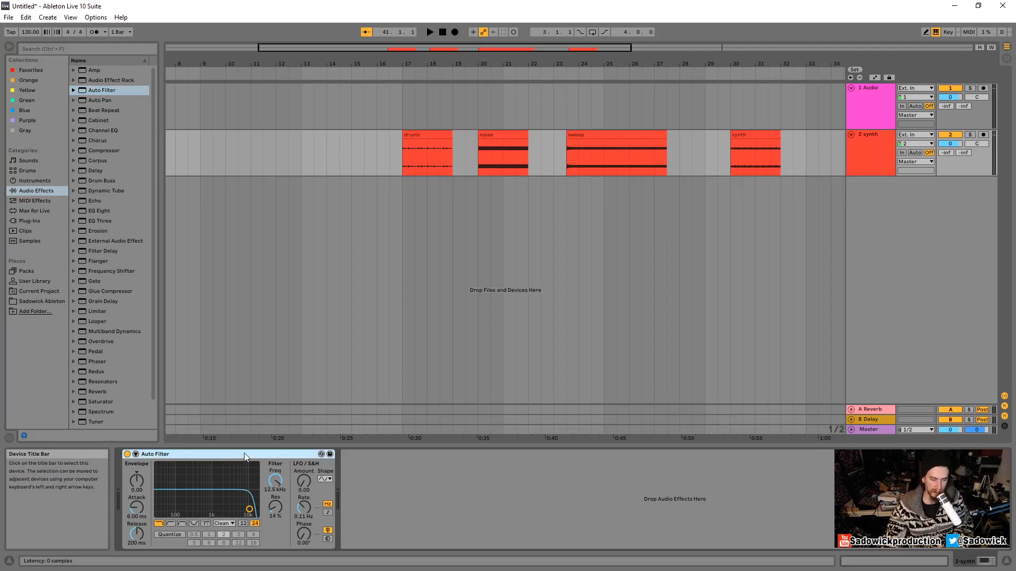
{"action": "key", "text": "Delete"}
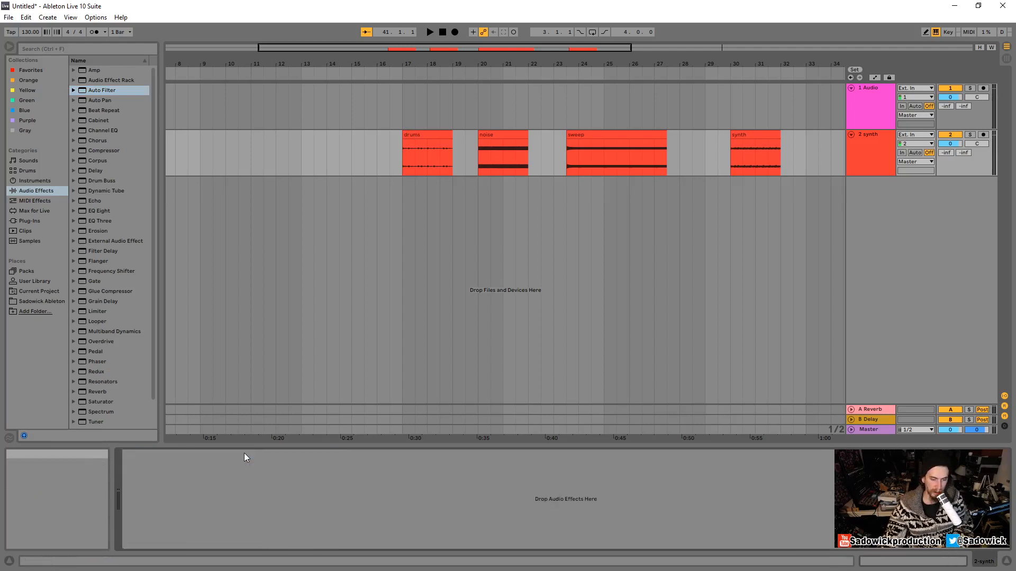
{"action": "left_click", "coordinate": [97, 90]}
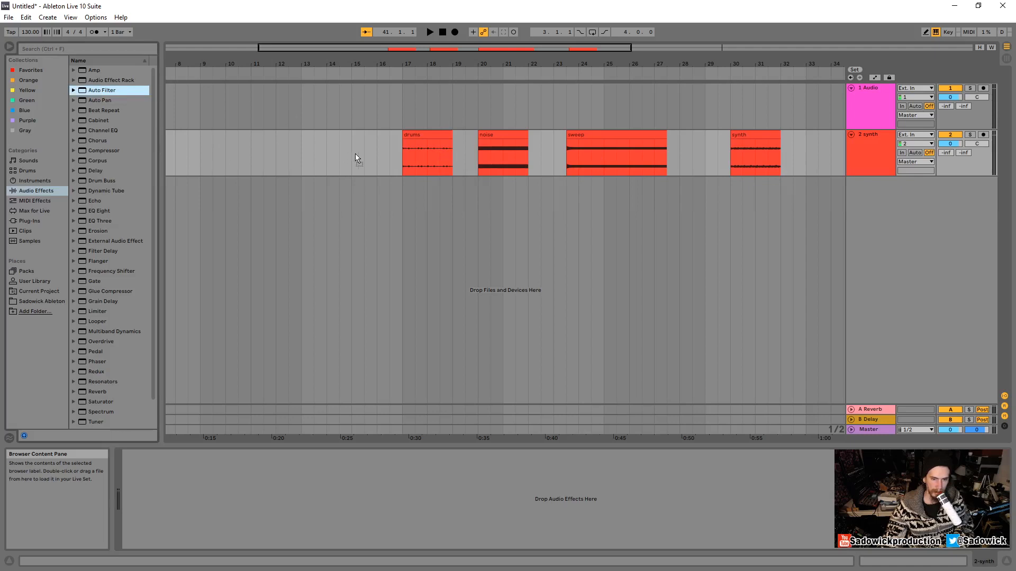
{"action": "left_click_drag", "start_coordinate": [348, 154], "coordinate": [375, 156]}
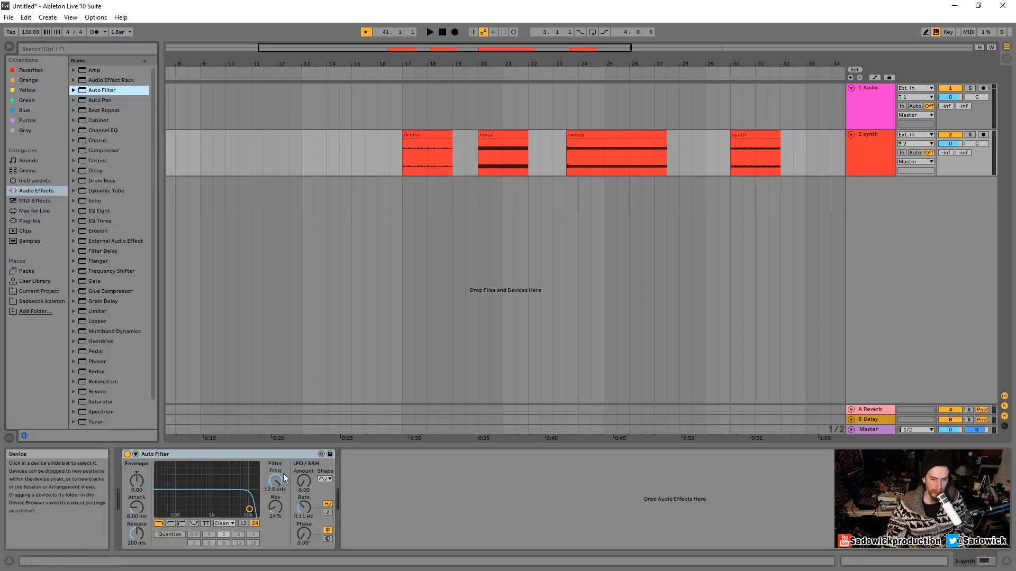
Step: Switch to Session View and alternate between the audio and synth tracks to compare their device chains
{"action": "key", "text": "Tab"}
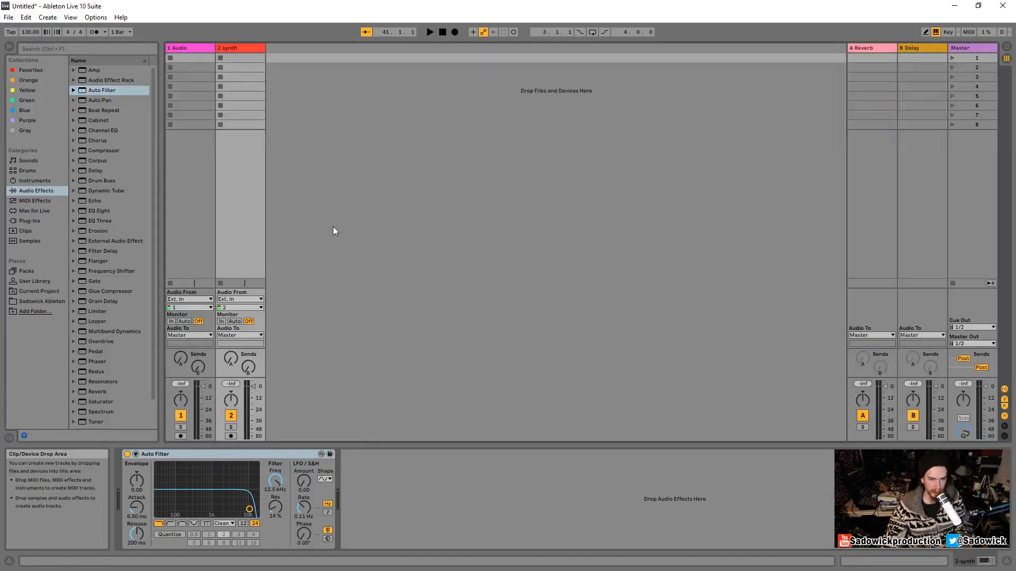
{"action": "left_click", "coordinate": [186, 48]}
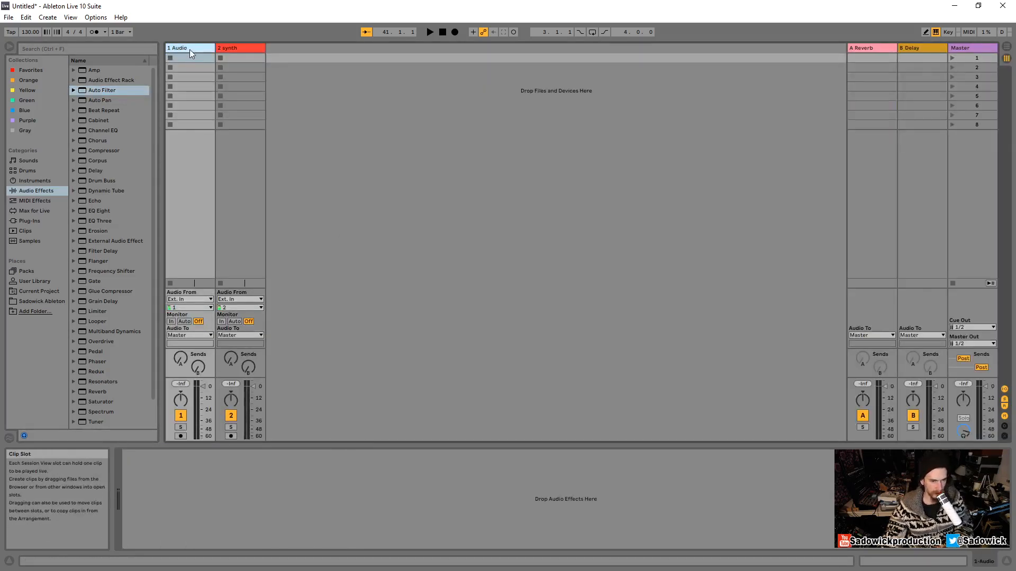
{"action": "left_click", "coordinate": [237, 48]}
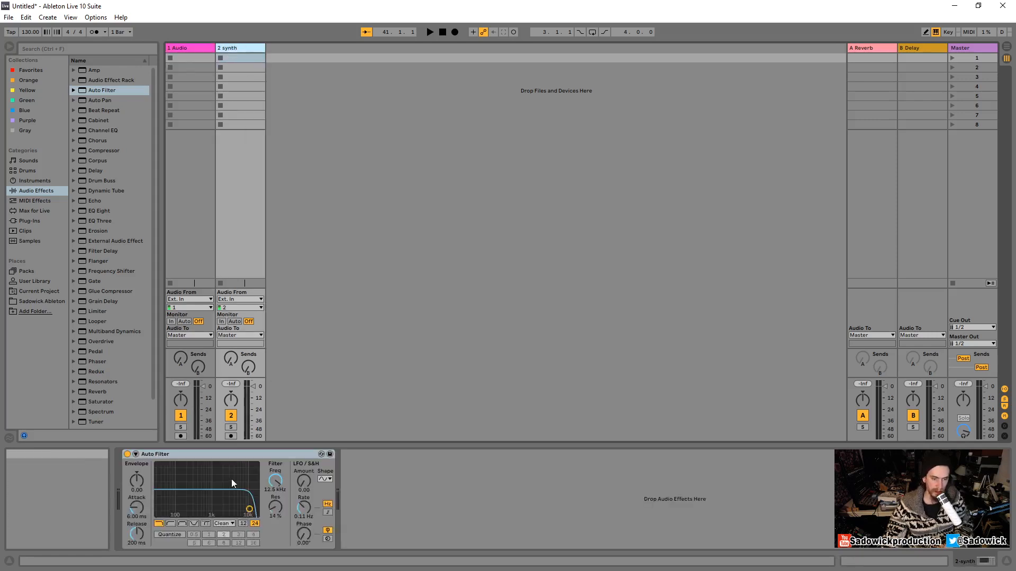
{"action": "left_click", "coordinate": [191, 48]}
{"action": "left_click", "coordinate": [228, 47]}
{"action": "left_click", "coordinate": [193, 47]}
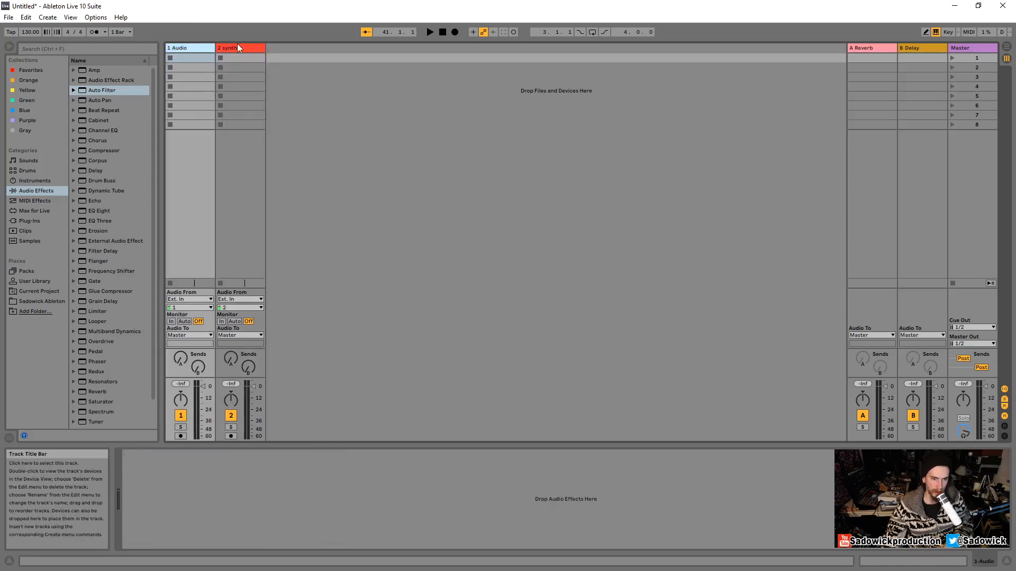
{"action": "left_click", "coordinate": [237, 47]}
{"action": "left_click", "coordinate": [186, 47]}
{"action": "left_click", "coordinate": [230, 47]}
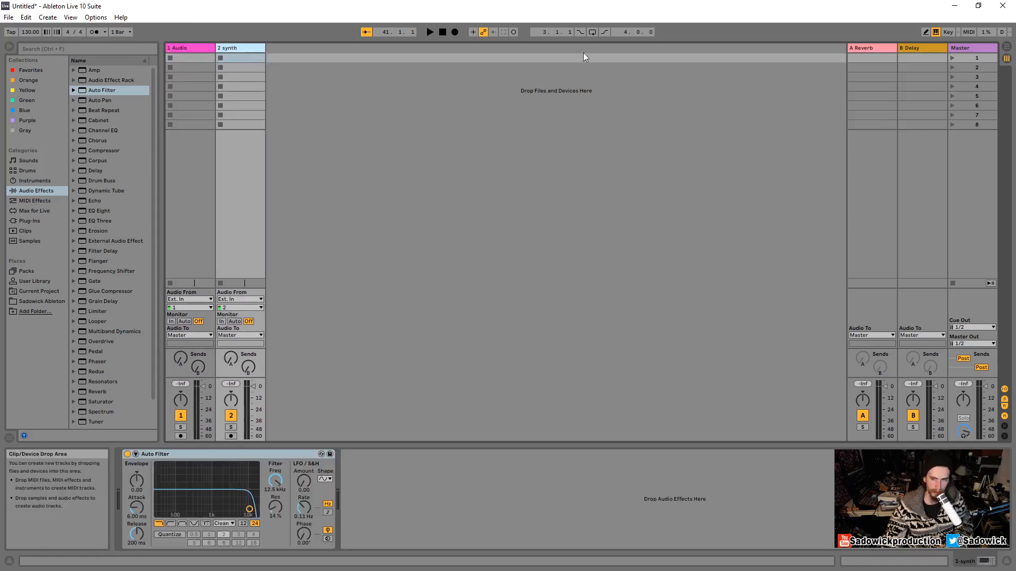
Step: Delete the Auto Filter and, back in Arrangement View, load it onto the synth track again
{"action": "left_click", "coordinate": [262, 455]}
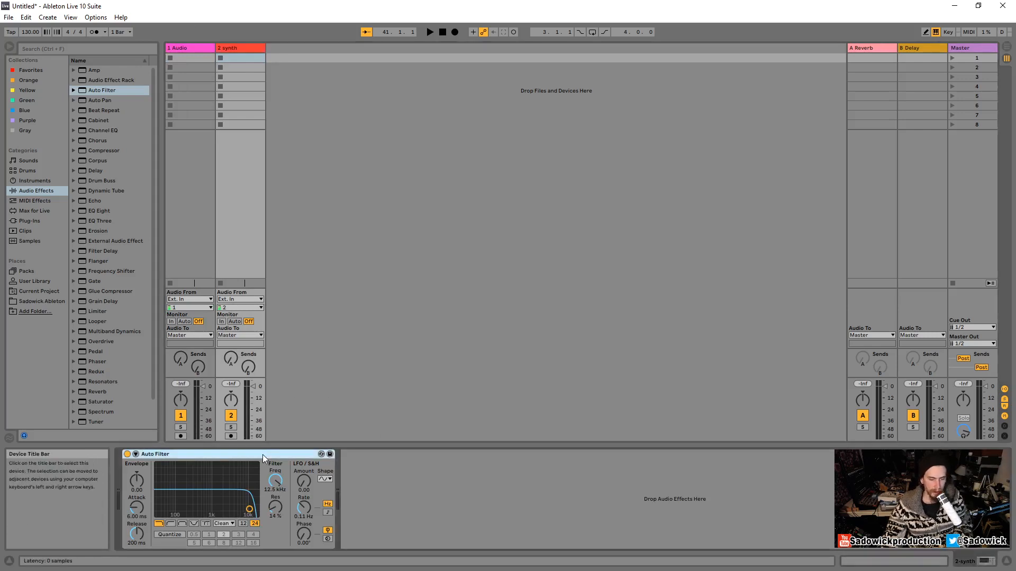
{"action": "key", "text": "Delete"}
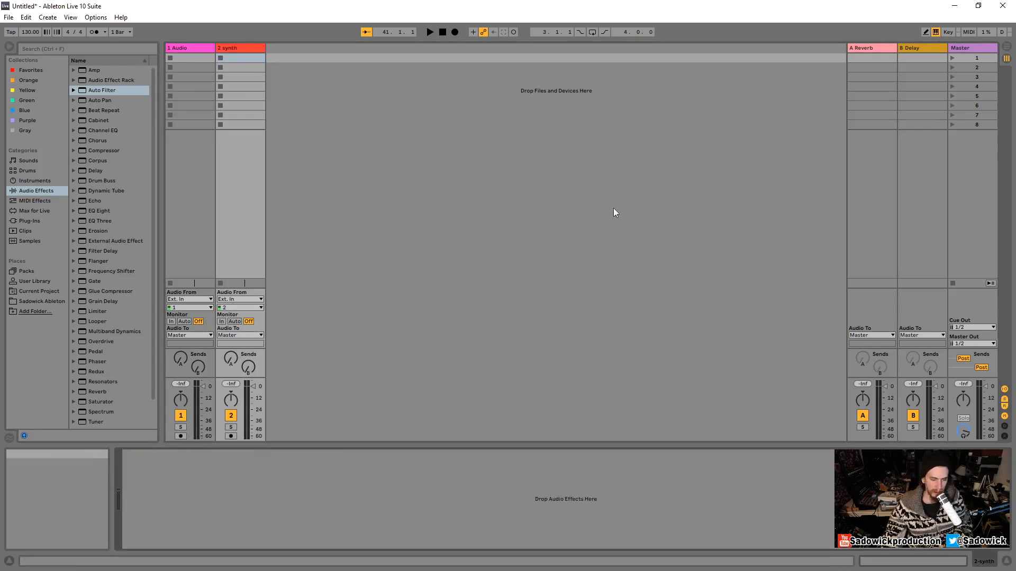
{"action": "left_click", "coordinate": [1008, 47]}
{"action": "left_click", "coordinate": [890, 144]}
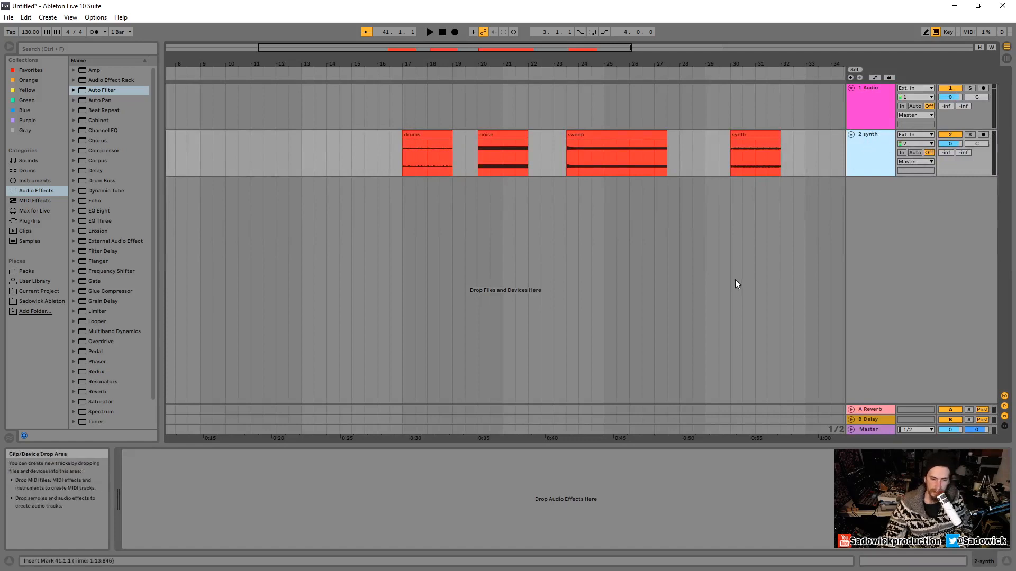
{"action": "double_click", "coordinate": [103, 91]}
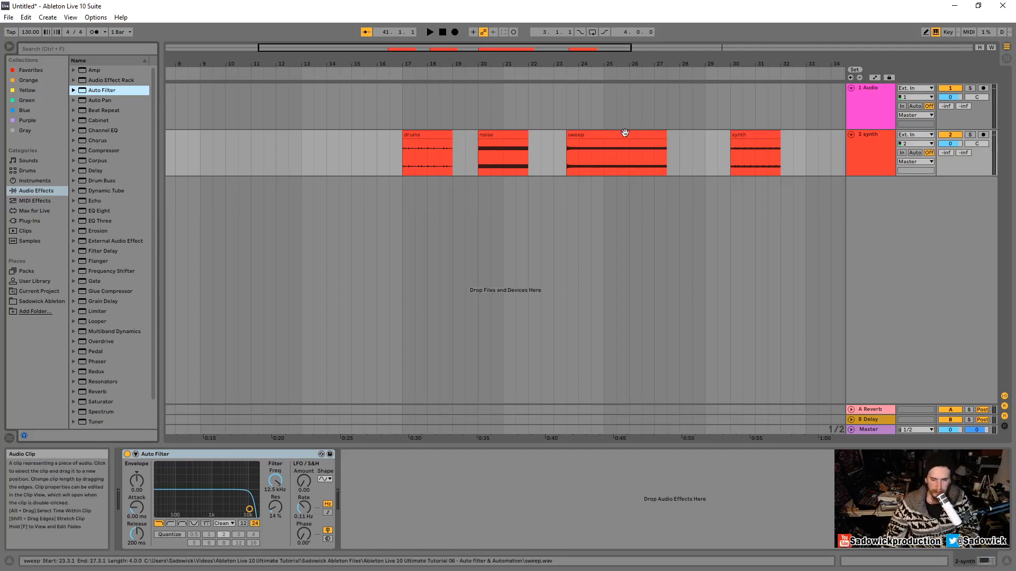
Step: Rearrange the synth track's clips so sweep starts at bar 17, noise at bar 23 and drums at bar 26
{"action": "left_click_drag", "start_coordinate": [626, 133], "coordinate": [326, 154]}
{"action": "left_click_drag", "start_coordinate": [436, 141], "coordinate": [663, 142]}
{"action": "left_click_drag", "start_coordinate": [497, 133], "coordinate": [587, 138]}
{"action": "left_click", "coordinate": [329, 132]}
{"action": "left_click_drag", "start_coordinate": [330, 132], "coordinate": [494, 135]}
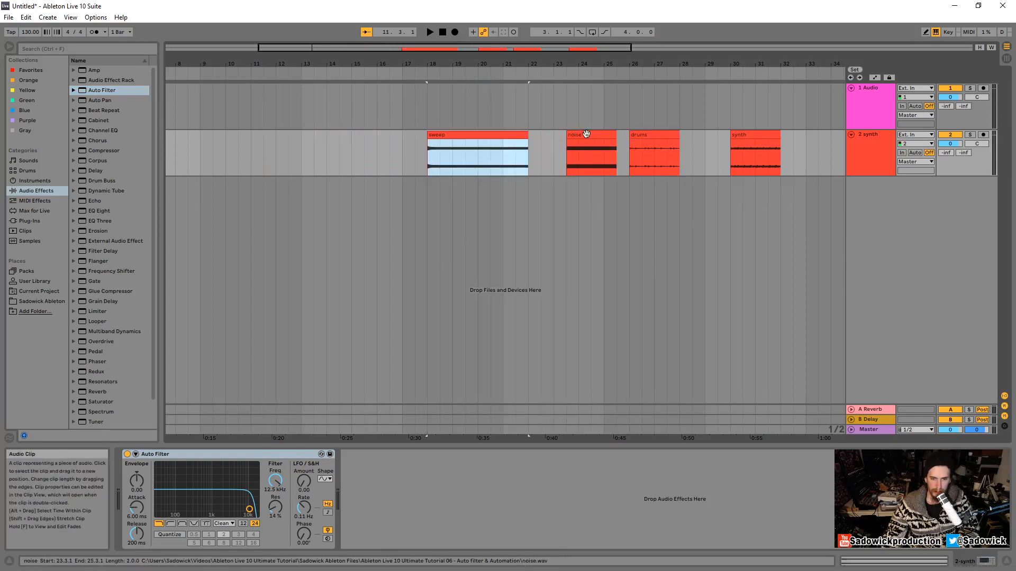
{"action": "left_click_drag", "start_coordinate": [582, 136], "coordinate": [569, 135]}
{"action": "left_click_drag", "start_coordinate": [452, 138], "coordinate": [428, 138]}
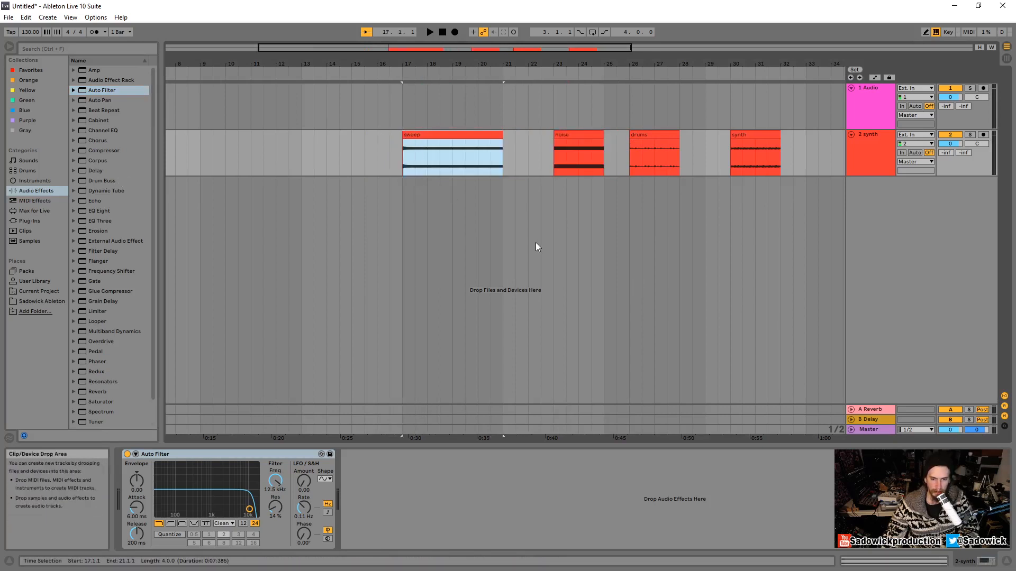
Step: Select the sweep clip and play it from bar 17, stopping once it has played through
{"action": "left_click", "coordinate": [351, 153]}
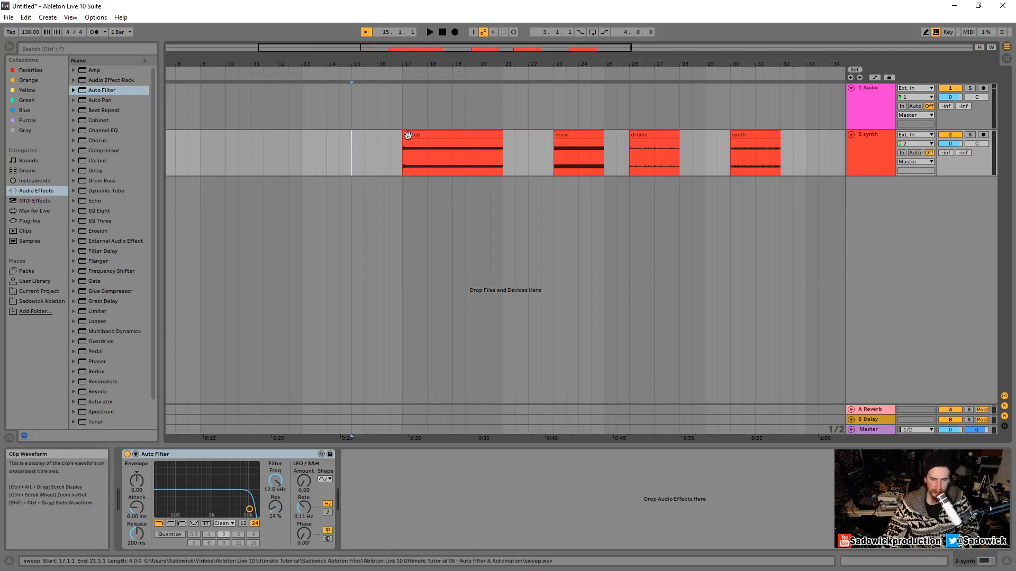
{"action": "left_click", "coordinate": [436, 136]}
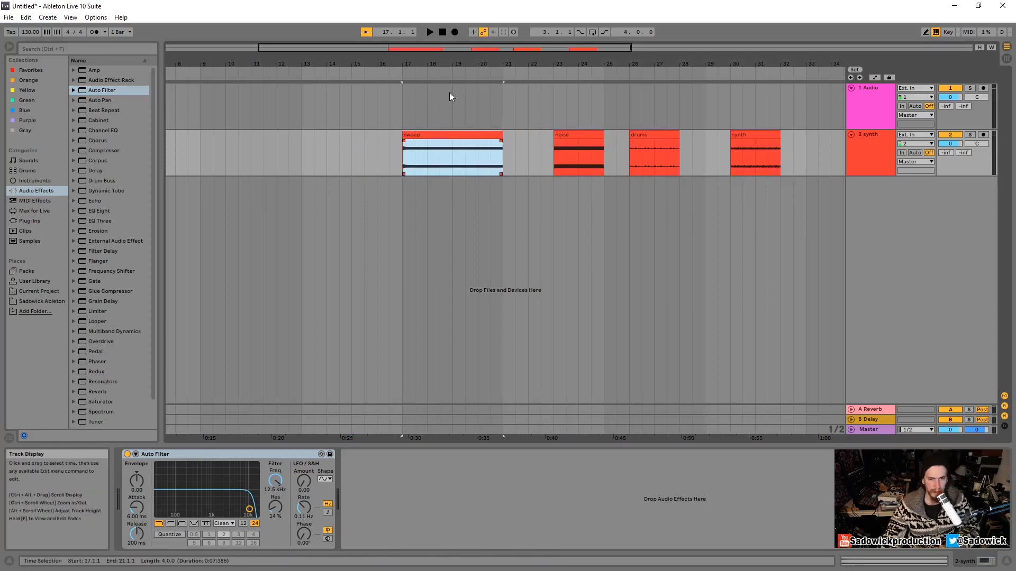
{"action": "key", "text": "space"}
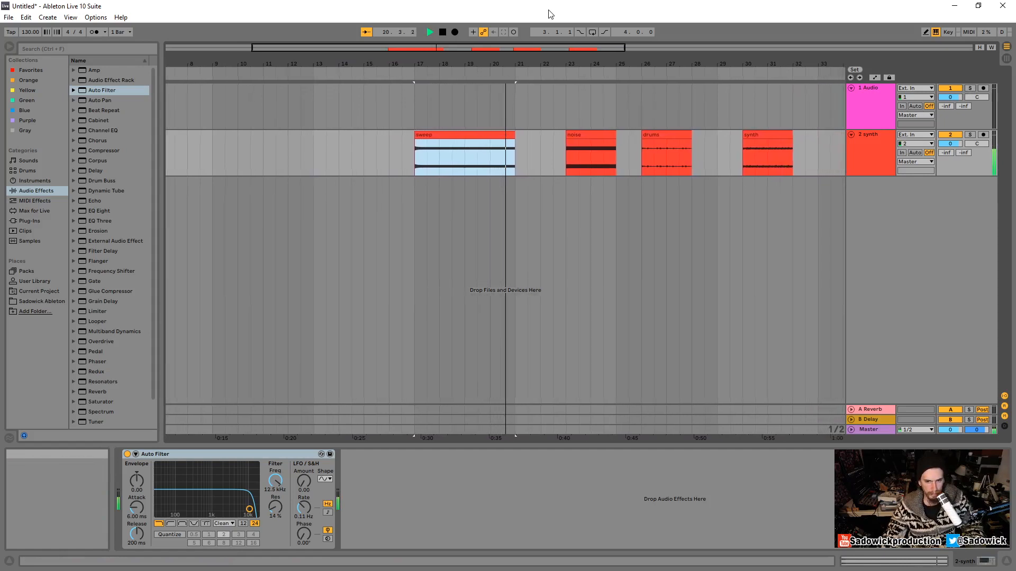
{"action": "key", "text": "space"}
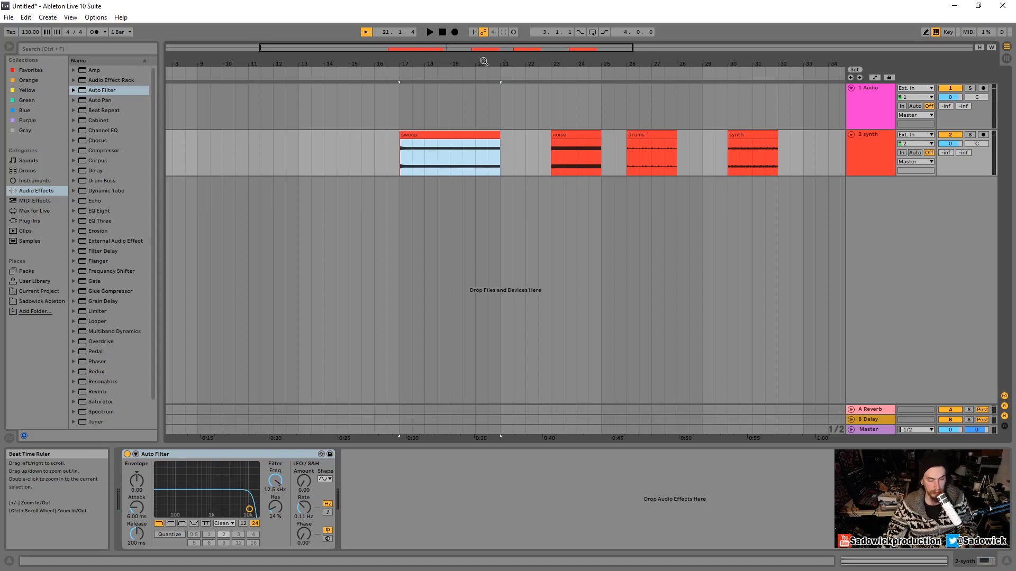
Step: Place the insert marker at bar 16 on the audio track and briefly play the arrangement from there
{"action": "left_click", "coordinate": [491, 152]}
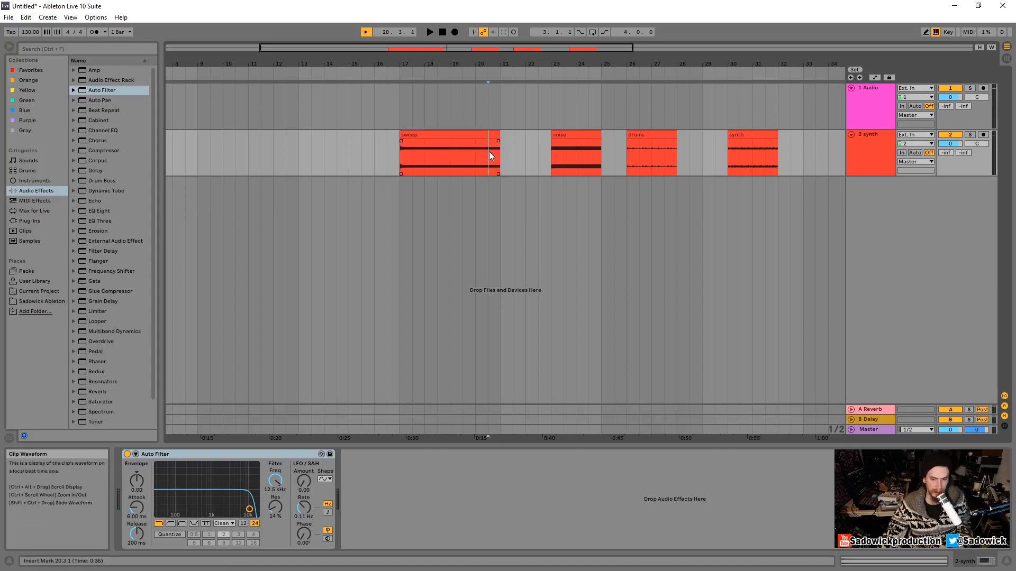
{"action": "left_click", "coordinate": [373, 109]}
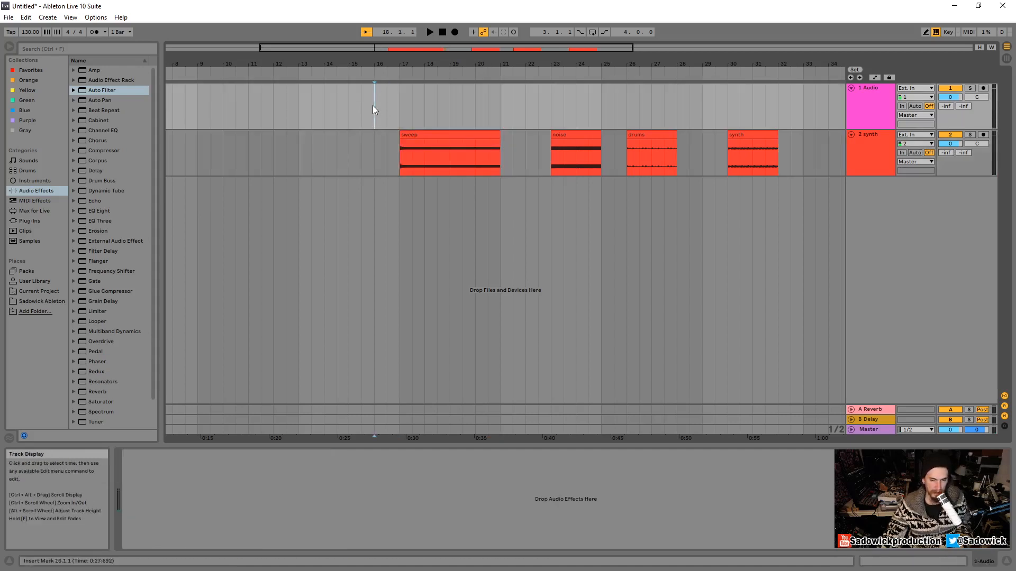
{"action": "left_click", "coordinate": [375, 151]}
{"action": "left_click", "coordinate": [374, 104]}
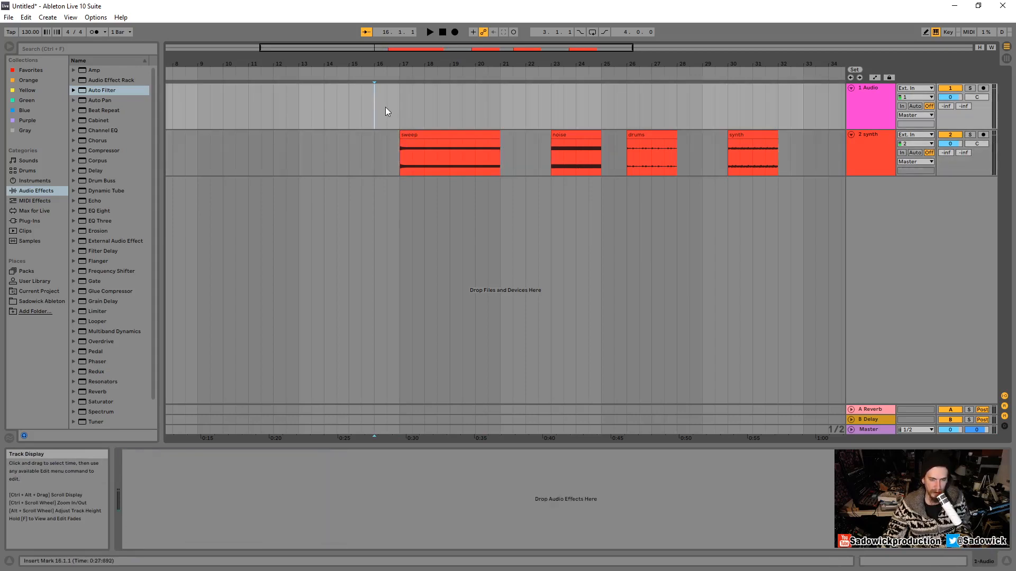
{"action": "key", "text": "space"}
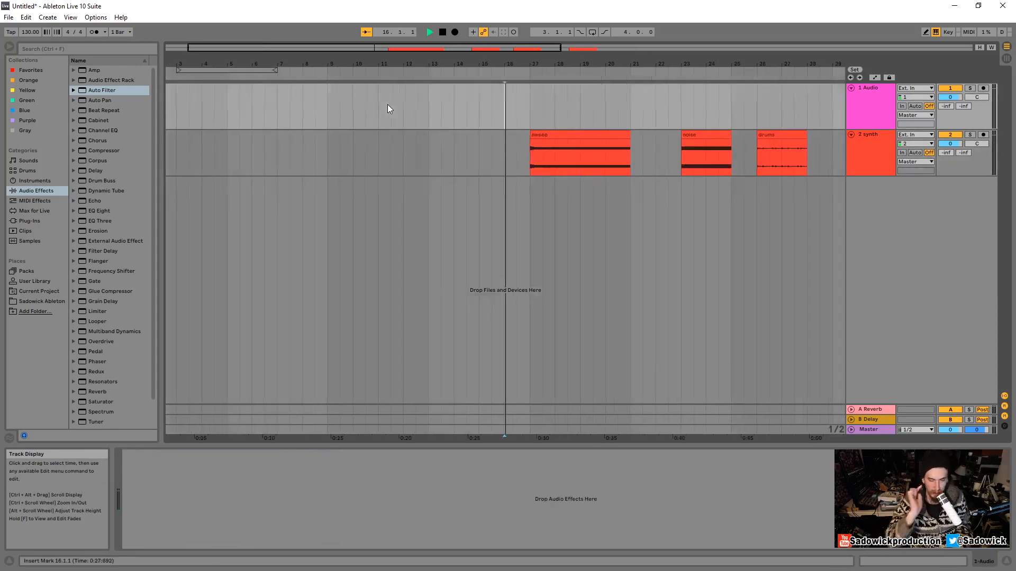
{"action": "key", "text": "space"}
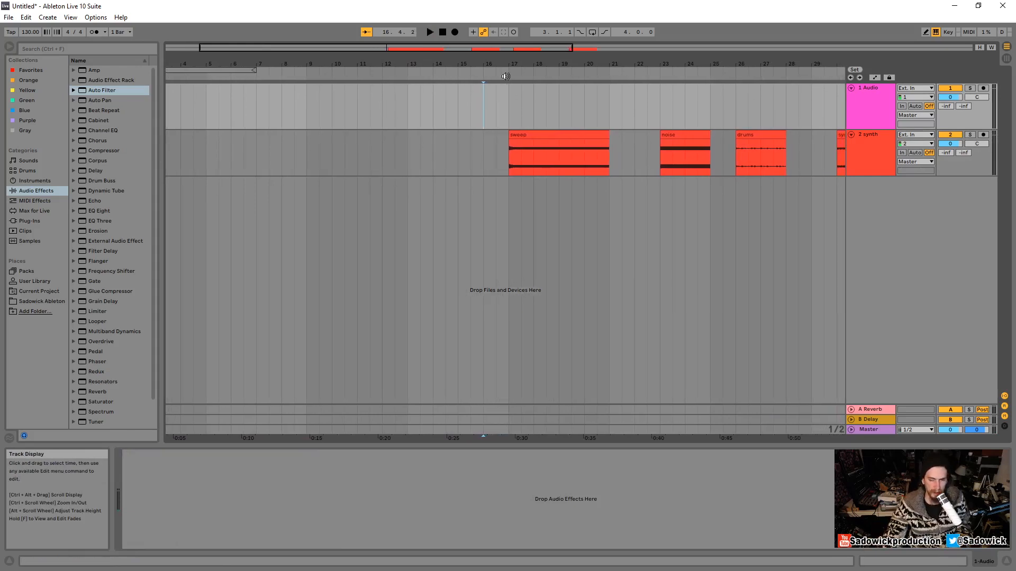
Step: Turn Follow off and play the arrangement from bar 16 on the synth track, then stop playback
{"action": "left_click_drag", "start_coordinate": [515, 64], "coordinate": [456, 65]}
{"action": "left_click", "coordinate": [466, 109]}
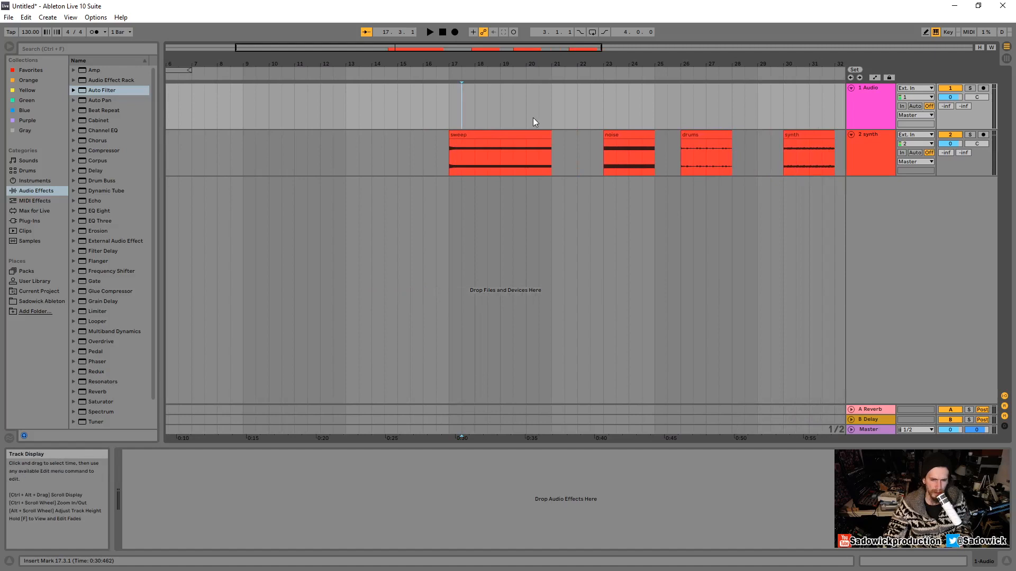
{"action": "scroll", "coordinate": [510, 112], "scroll_direction": "left", "scroll_amount": 2}
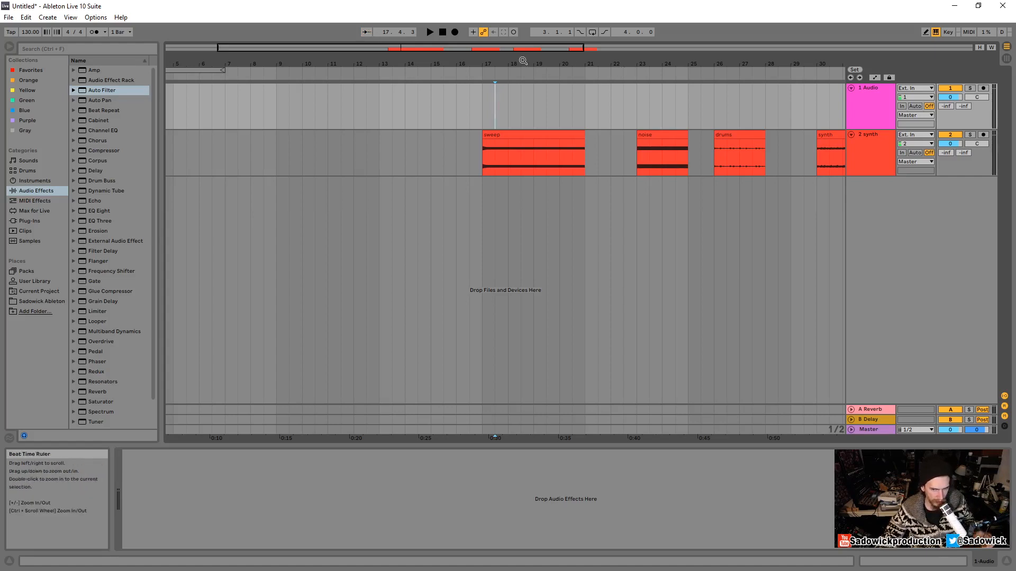
{"action": "left_click", "coordinate": [463, 135]}
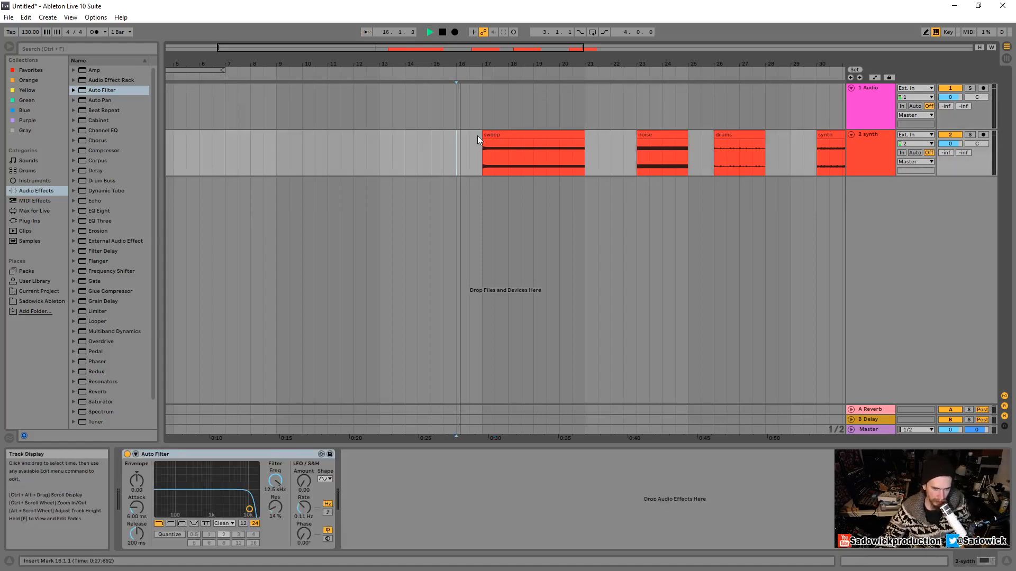
{"action": "left_click_drag", "start_coordinate": [524, 59], "coordinate": [388, 60]}
{"action": "key", "text": "space"}
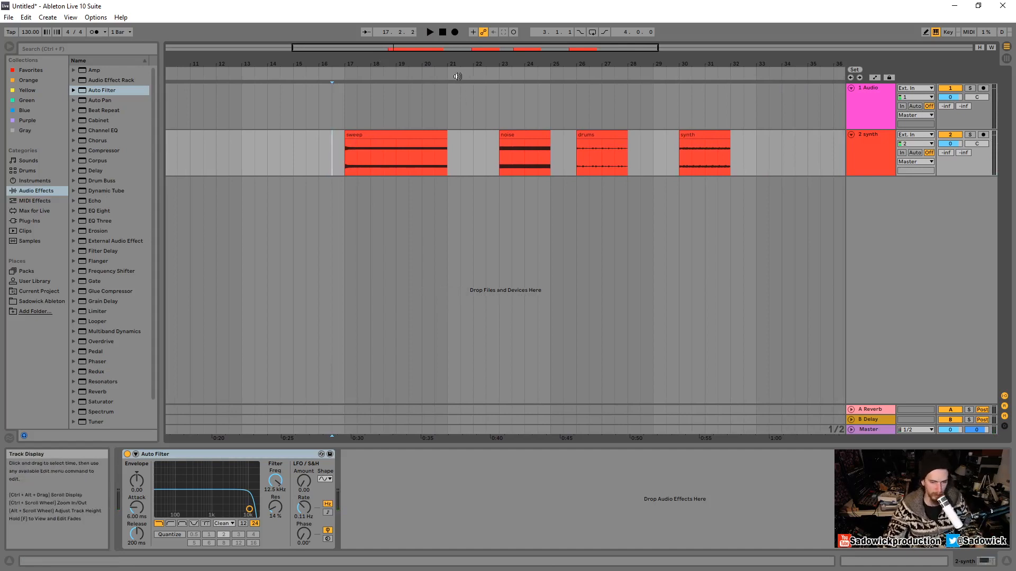
Step: Set the arrangement loop to the sweep clip's time range and play the looped section
{"action": "left_click", "coordinate": [418, 132]}
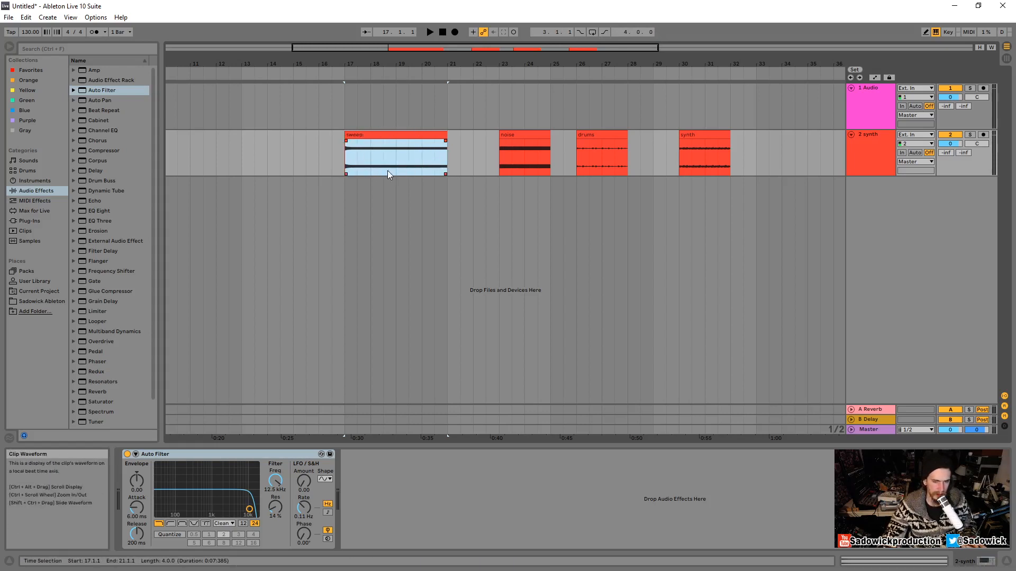
{"action": "left_click", "coordinate": [368, 142]}
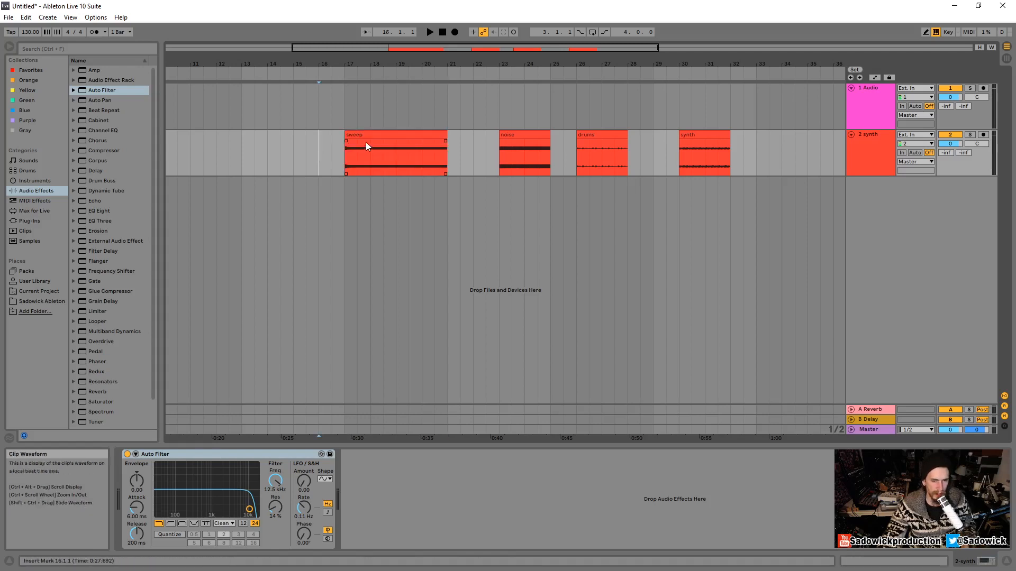
{"action": "left_click", "coordinate": [394, 135]}
{"action": "right_click", "coordinate": [399, 134]}
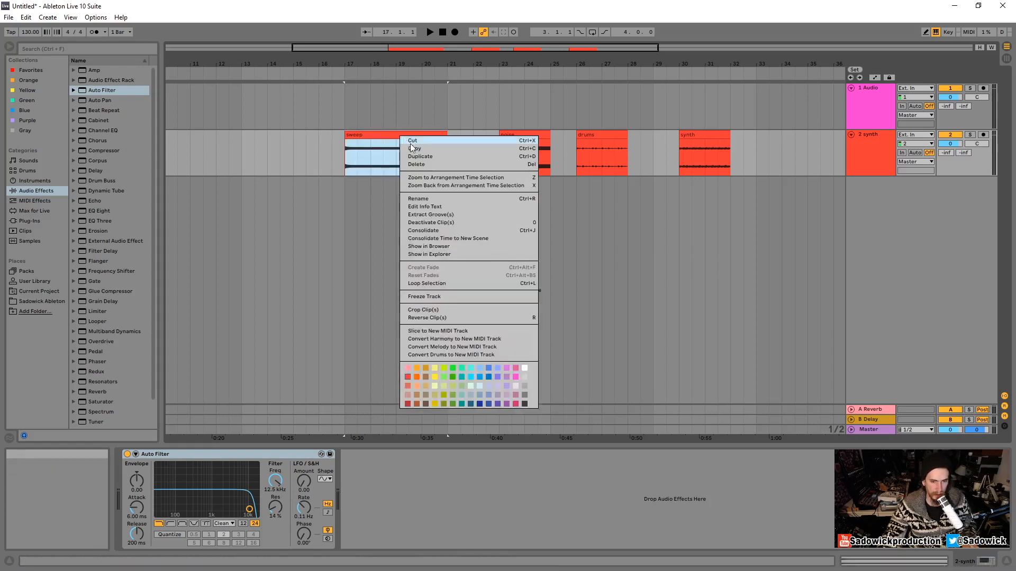
{"action": "left_click", "coordinate": [446, 284]}
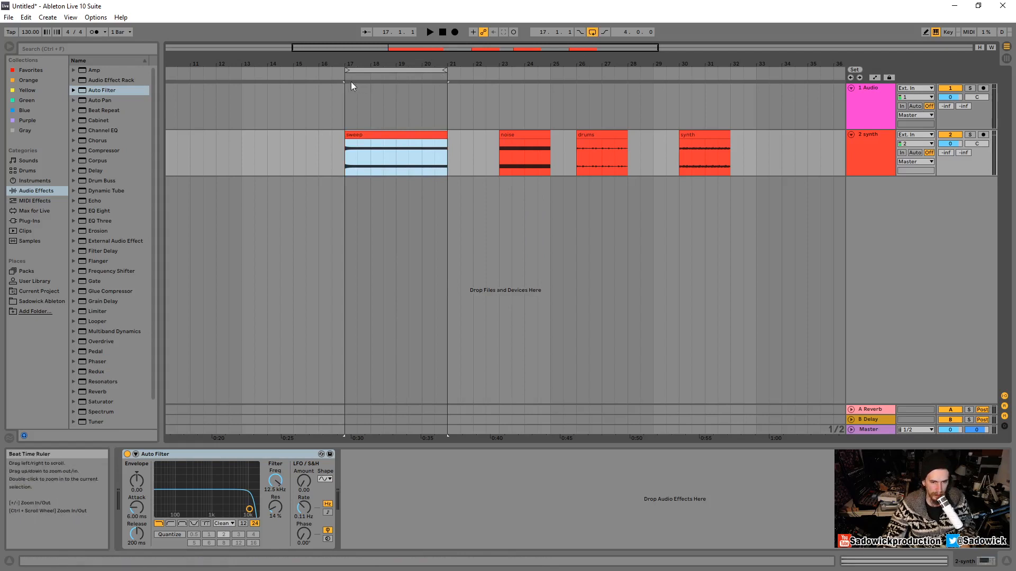
{"action": "key", "text": "space"}
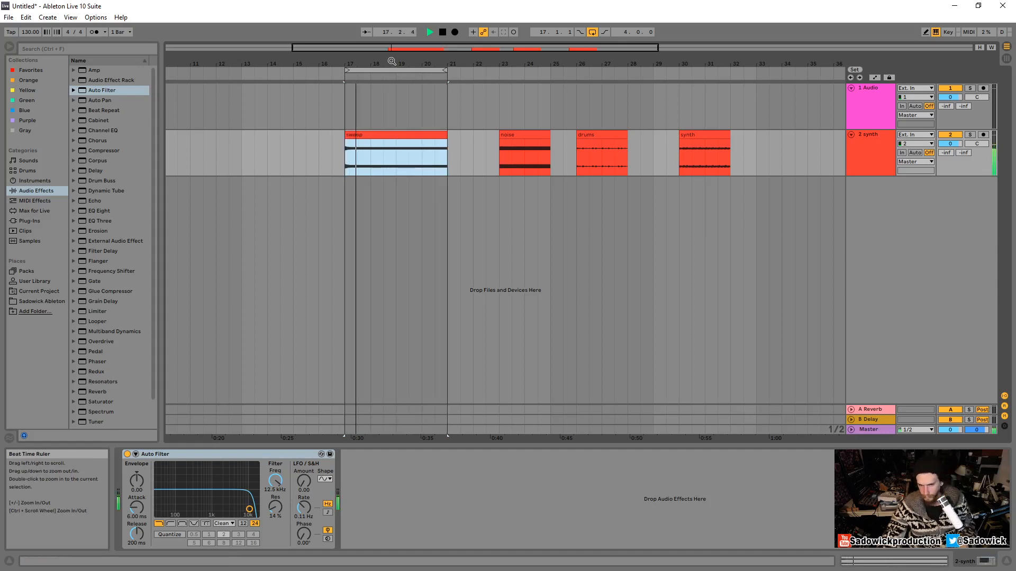
{"action": "key", "text": "space"}
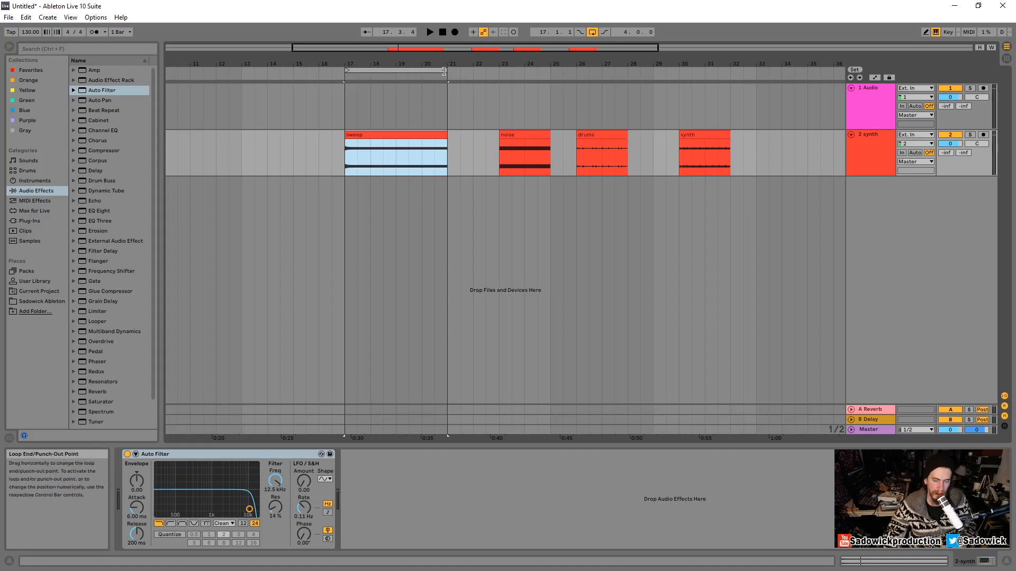
Step: Switch the loop off and back on from the loop brace above the sweep clip
{"action": "right_click", "coordinate": [406, 70]}
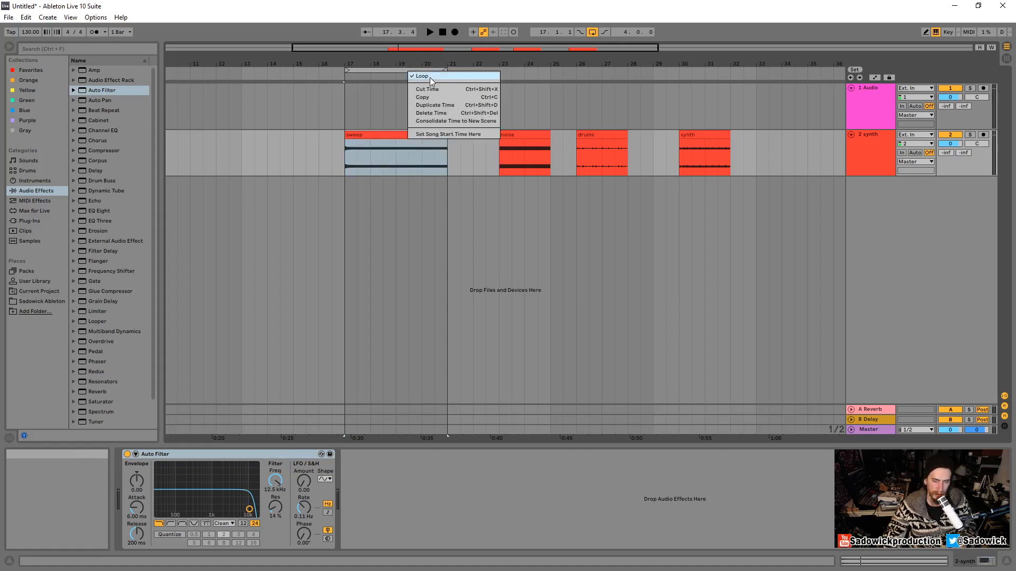
{"action": "left_click", "coordinate": [430, 77]}
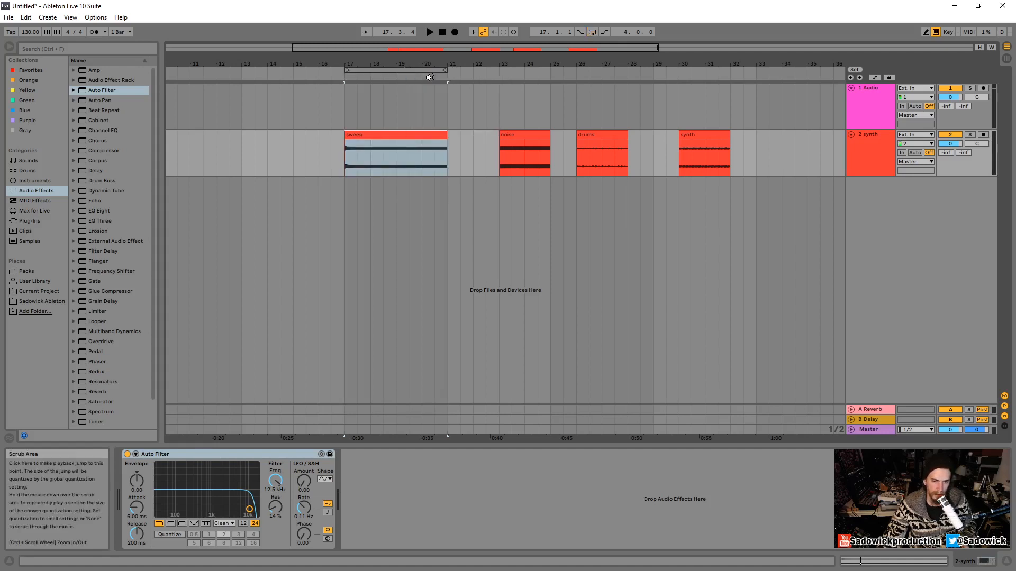
{"action": "right_click", "coordinate": [394, 69]}
{"action": "left_click", "coordinate": [433, 74]}
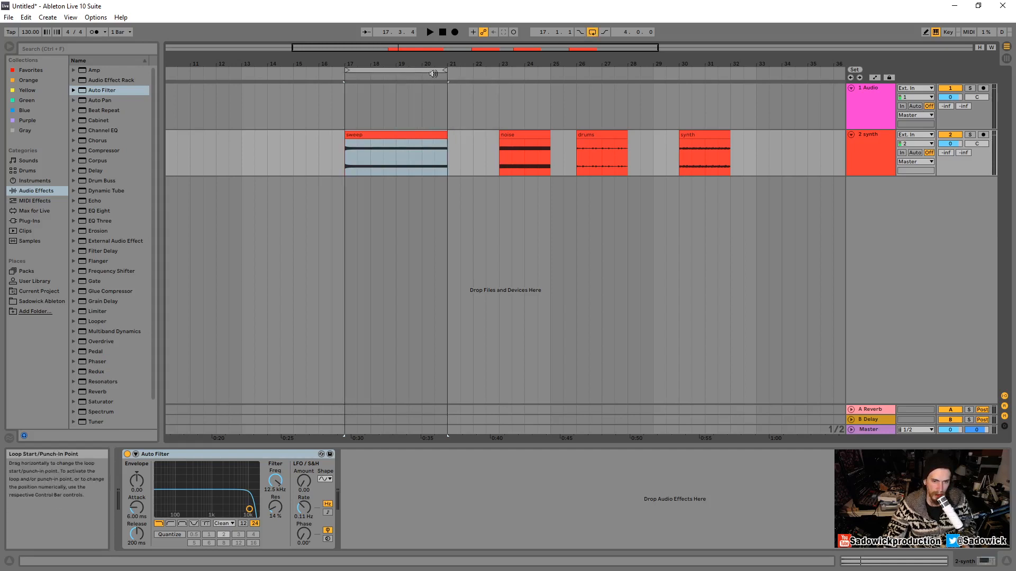
Step: Select the loop's end point at bar 21 and toggle the arrangement loop, leaving it off
{"action": "mouse_move", "coordinate": [445, 71]}
{"action": "left_mouse_down"}
{"action": "mouse_move", "coordinate": [414, 71]}
{"action": "mouse_move", "coordinate": [447, 71]}
{"action": "left_mouse_up"}
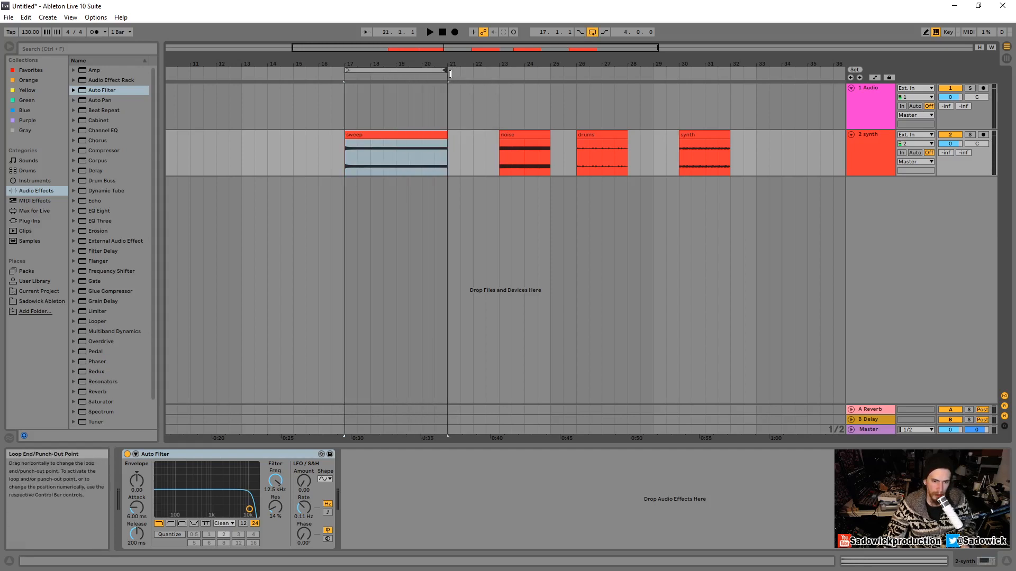
{"action": "left_click", "coordinate": [592, 32]}
{"action": "left_click", "coordinate": [593, 32]}
{"action": "left_click", "coordinate": [592, 33]}
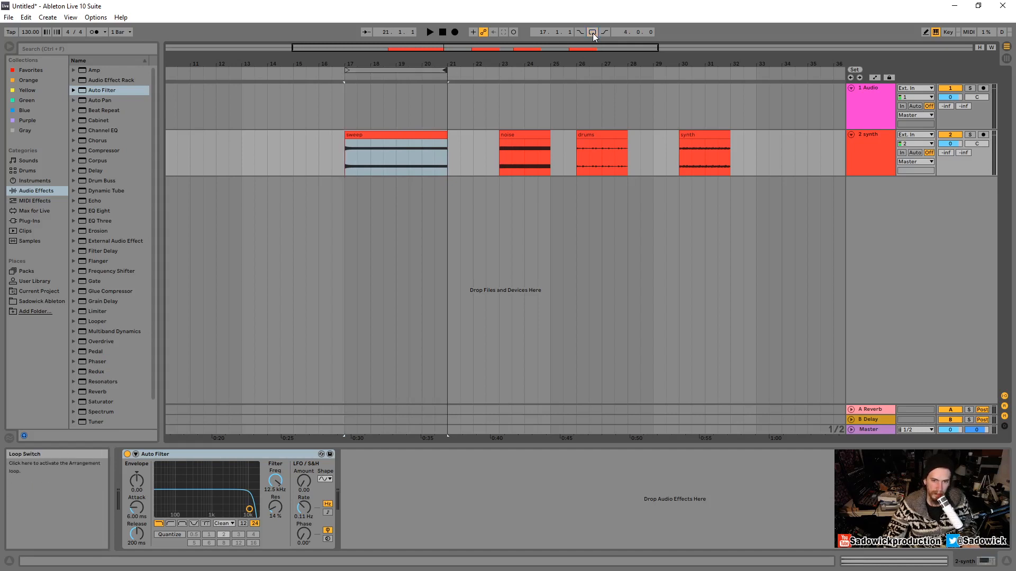
Step: Turn the arrangement loop back on and select the bar value of its loop length
{"action": "left_click", "coordinate": [592, 33]}
{"action": "left_click", "coordinate": [623, 32]}
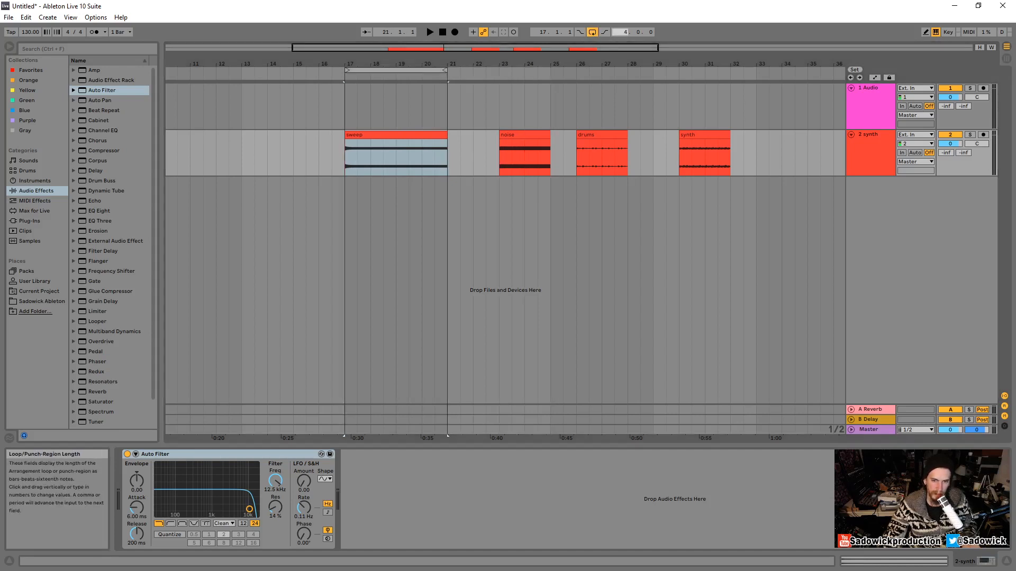
{"action": "mouse_move", "coordinate": [623, 33]}
{"action": "left_mouse_down"}
{"action": "mouse_move", "coordinate": [623, 23]}
{"action": "mouse_move", "coordinate": [624, 42]}
{"action": "mouse_move", "coordinate": [623, 23]}
{"action": "mouse_move", "coordinate": [623, 33]}
{"action": "left_mouse_up"}
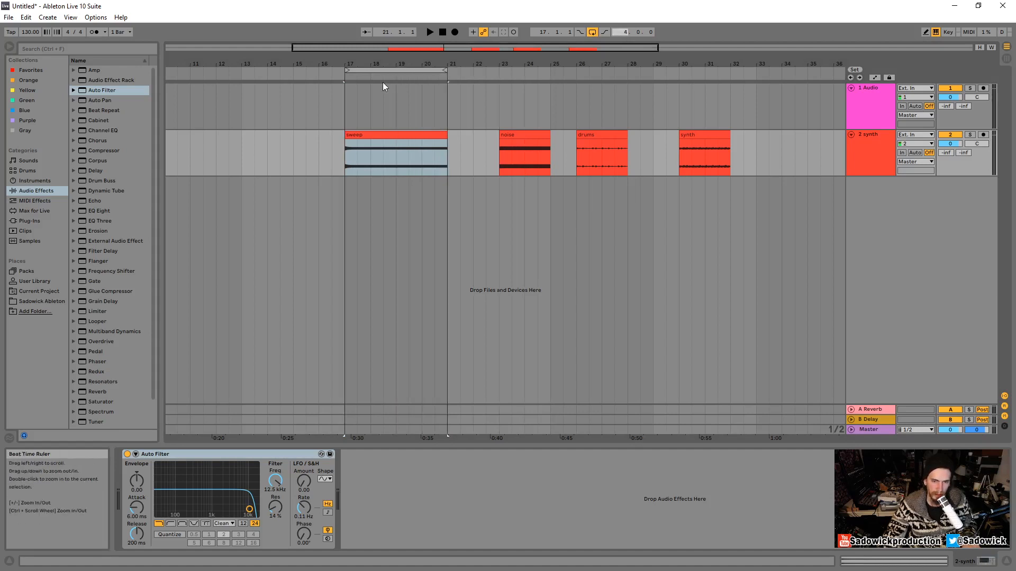
Step: Move the loop over the drums clip, play it, and return the loop to the sweep clip at bars 17 to 21
{"action": "mouse_move", "coordinate": [424, 70]}
{"action": "left_mouse_down"}
{"action": "mouse_move", "coordinate": [462, 70]}
{"action": "mouse_move", "coordinate": [381, 69]}
{"action": "mouse_move", "coordinate": [620, 74]}
{"action": "left_mouse_up"}
{"action": "key", "text": "space"}
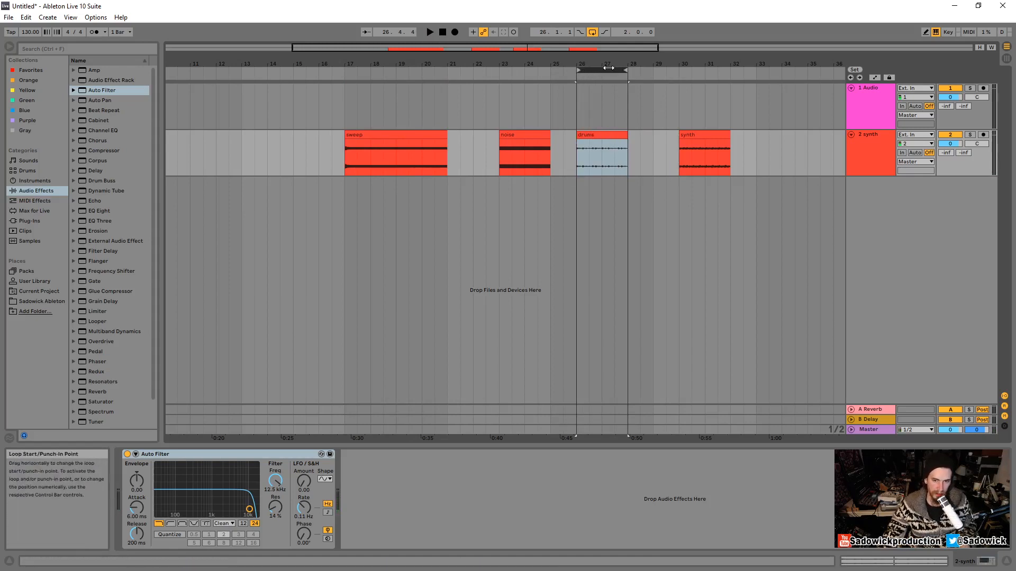
{"action": "left_click_drag", "start_coordinate": [612, 69], "coordinate": [449, 72]}
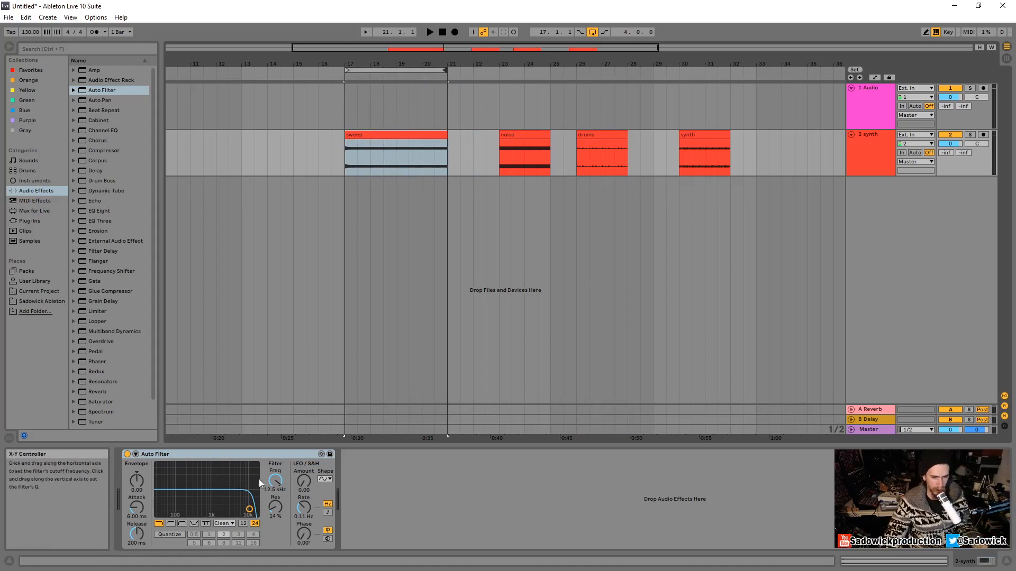
Step: Raise the Auto Filter cutoff frequency to 19.9 kHz and add a Spectrum device after it on the synth track
{"action": "left_click_drag", "start_coordinate": [275, 482], "coordinate": [276, 458]}
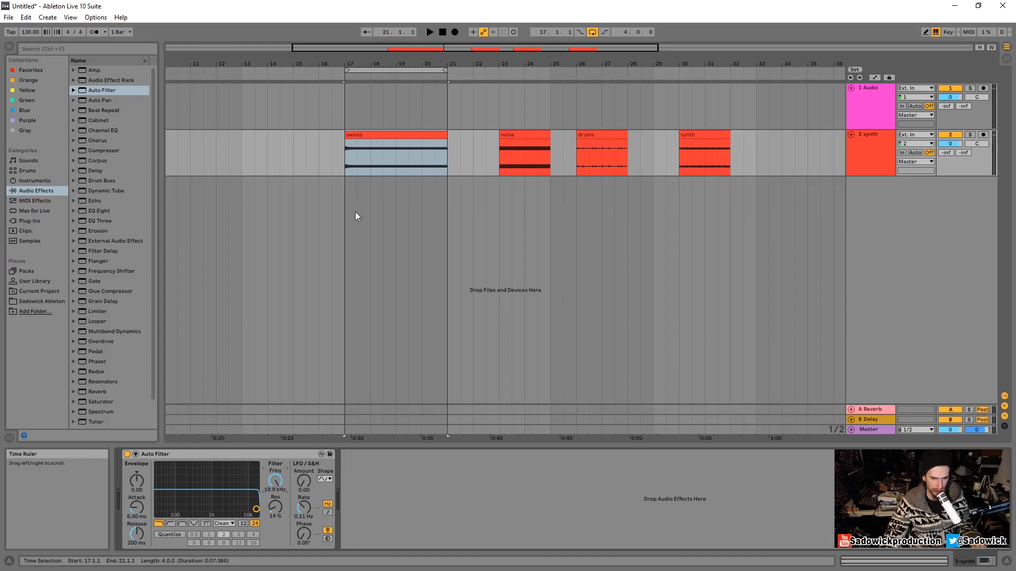
{"action": "left_click", "coordinate": [872, 134]}
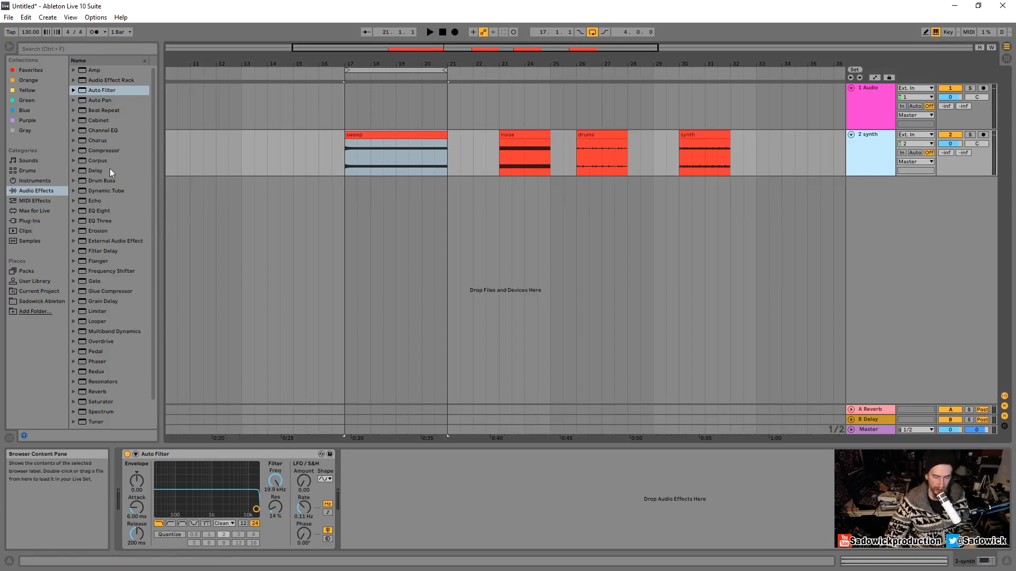
{"action": "scroll", "coordinate": [109, 251], "scroll_direction": "down", "scroll_amount": 3}
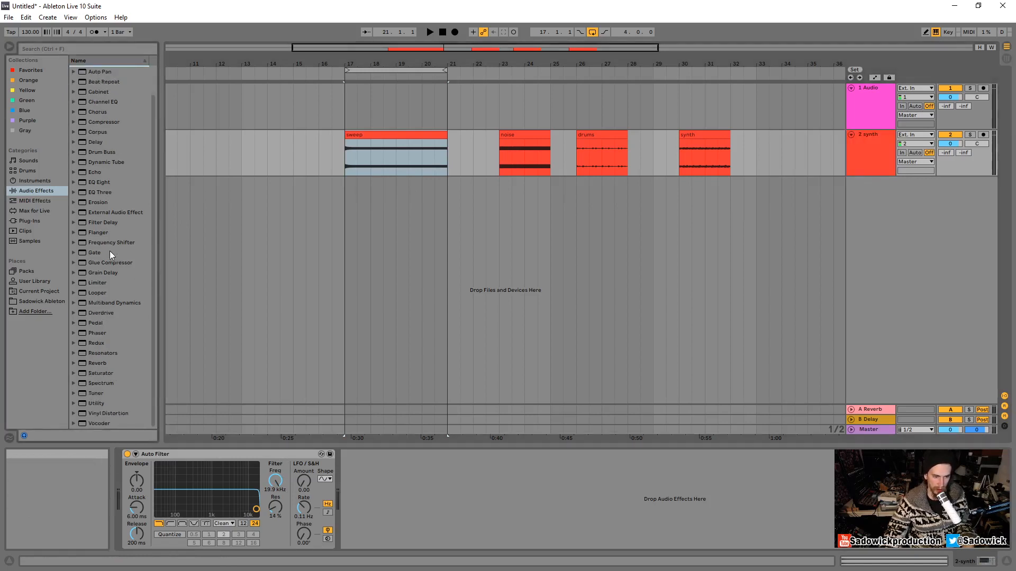
{"action": "left_click", "coordinate": [97, 383]}
{"action": "left_click_drag", "start_coordinate": [97, 384], "coordinate": [389, 484]}
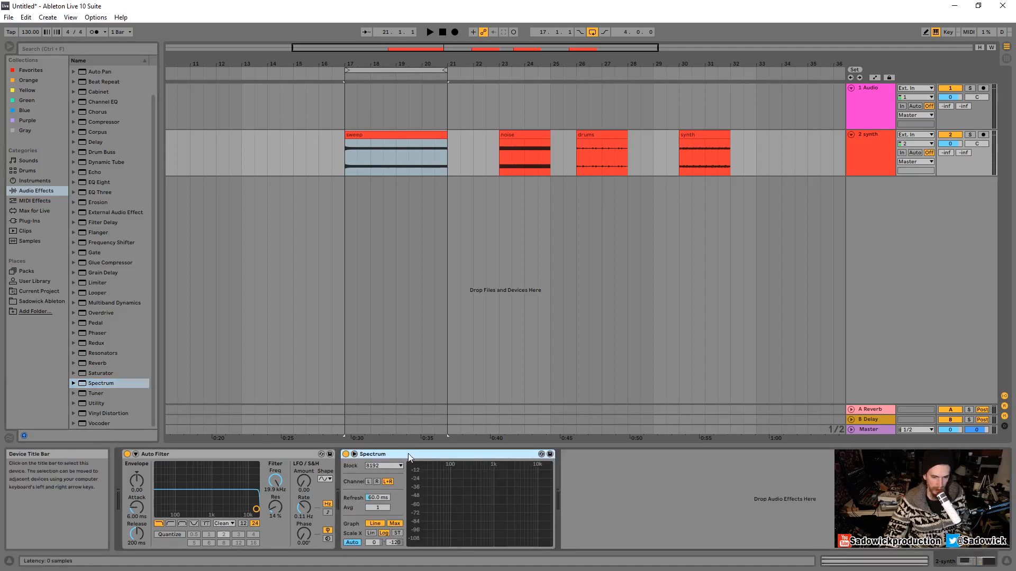
{"action": "left_click", "coordinate": [100, 383]}
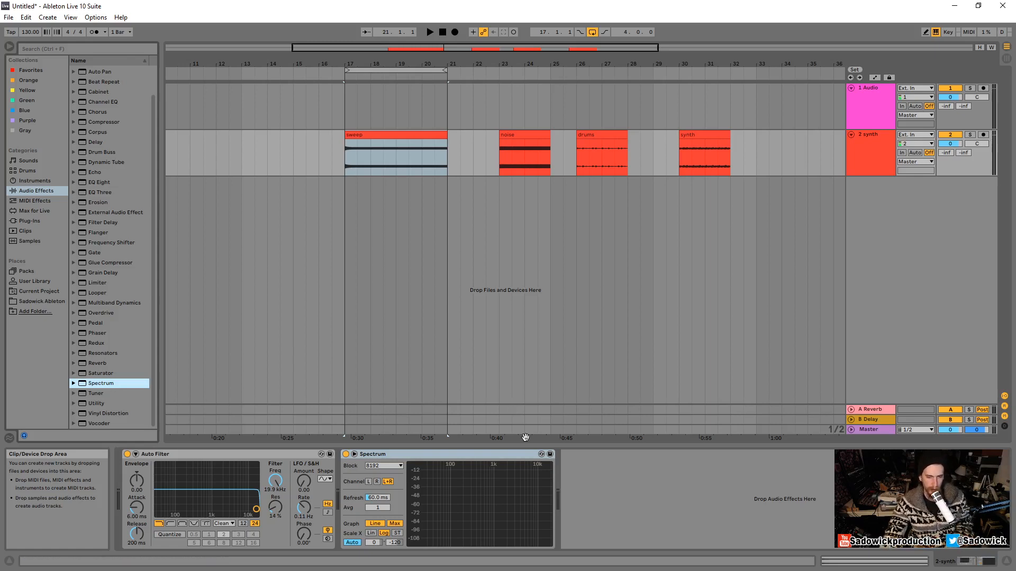
Step: Increase the synth track's height and fit the arrangement display to the selected sweep clip
{"action": "left_click", "coordinate": [944, 175]}
{"action": "left_click_drag", "start_coordinate": [944, 175], "coordinate": [941, 284]}
{"action": "double_click", "coordinate": [378, 65]}
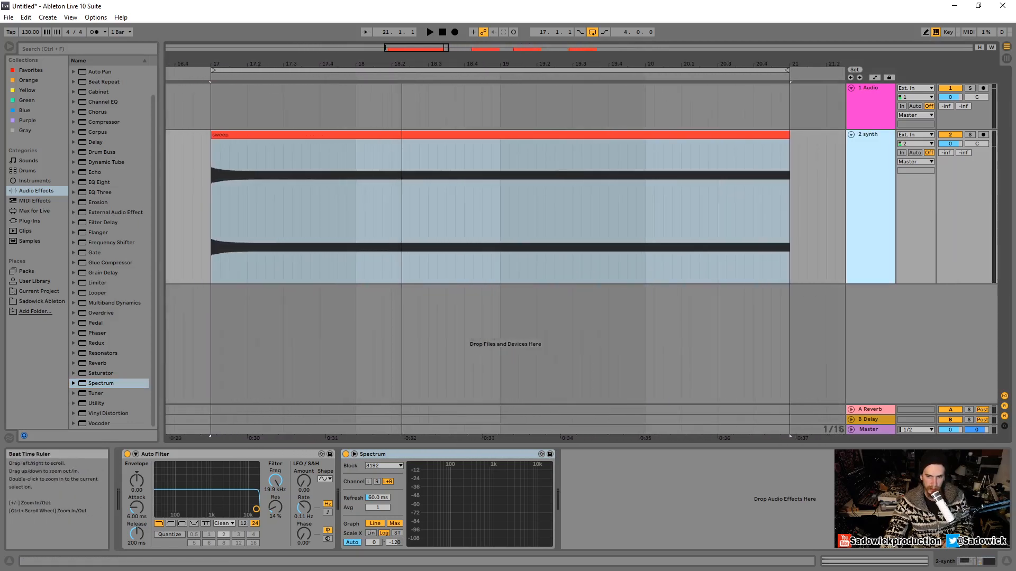
Step: Examine the wave cycles in the middle of the sweep clip and play the clip briefly from its start
{"action": "left_click_drag", "start_coordinate": [435, 60], "coordinate": [435, 205]}
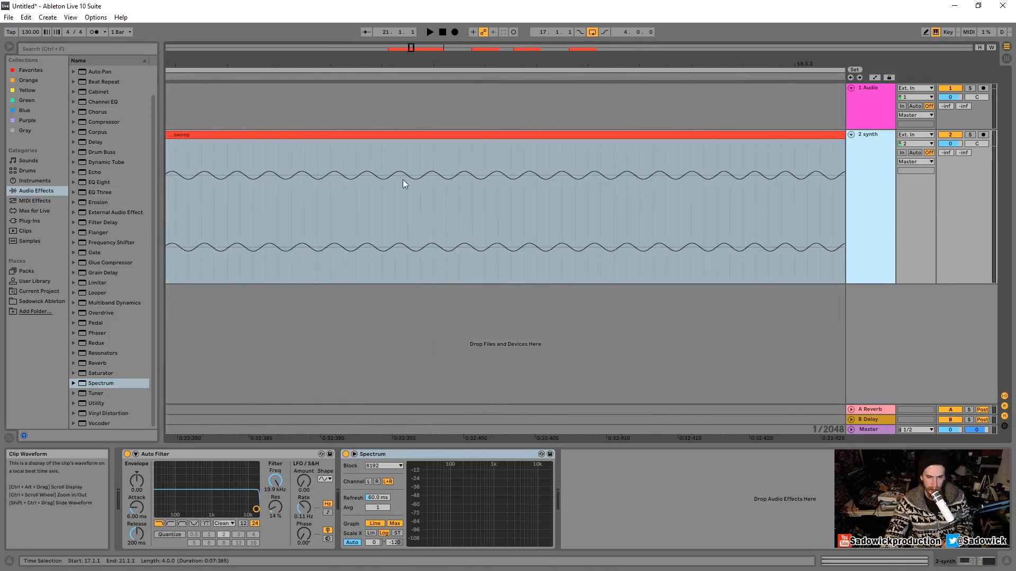
{"action": "left_click_drag", "start_coordinate": [386, 59], "coordinate": [706, 2]}
{"action": "left_click_drag", "start_coordinate": [705, 62], "coordinate": [705, 54]}
{"action": "left_click_drag", "start_coordinate": [188, 60], "coordinate": [781, 61]}
{"action": "mouse_move", "coordinate": [344, 62]}
{"action": "left_mouse_down"}
{"action": "mouse_move", "coordinate": [344, 106]}
{"action": "mouse_move", "coordinate": [424, 103]}
{"action": "mouse_move", "coordinate": [423, 90]}
{"action": "mouse_move", "coordinate": [268, 57]}
{"action": "mouse_move", "coordinate": [257, 64]}
{"action": "mouse_move", "coordinate": [296, 68]}
{"action": "left_mouse_up"}
{"action": "left_click", "coordinate": [236, 135]}
{"action": "key", "text": "space"}
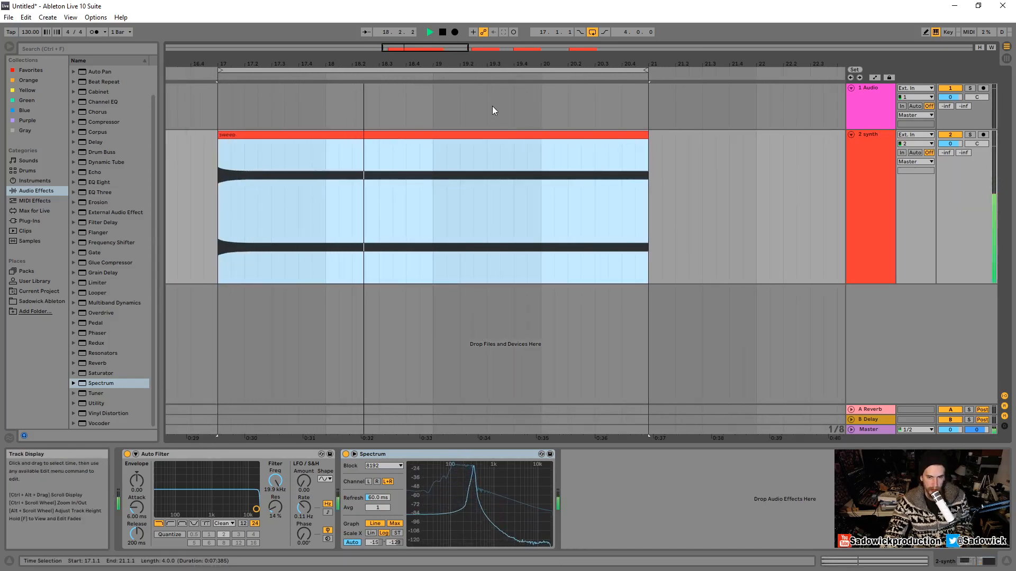
{"action": "key", "text": "space"}
Step: Examine the waveform close to the end of the sweep clip at bar 21, down to individual samples
{"action": "left_click_drag", "start_coordinate": [624, 58], "coordinate": [651, 215]}
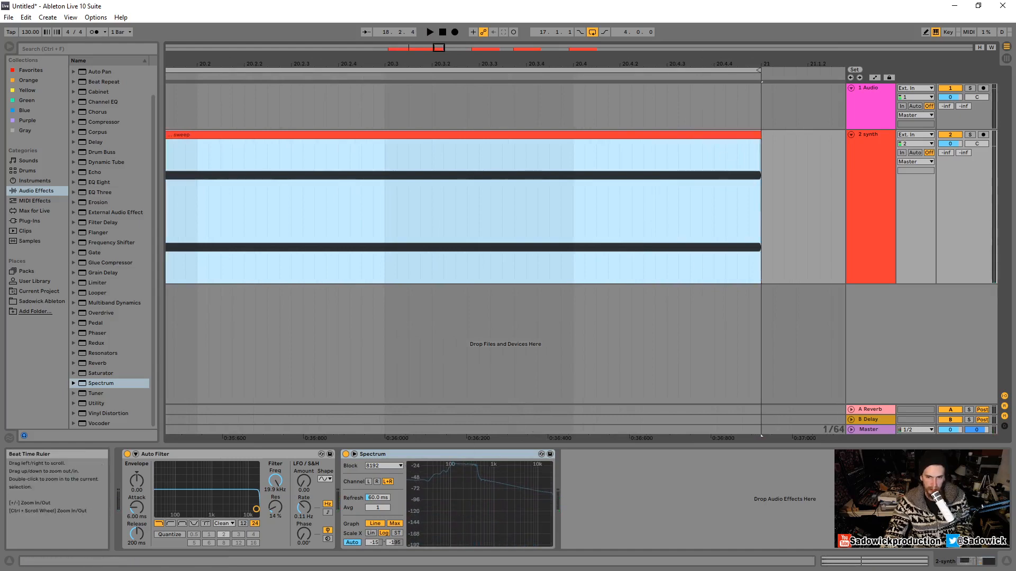
{"action": "left_click_drag", "start_coordinate": [704, 63], "coordinate": [349, 265]}
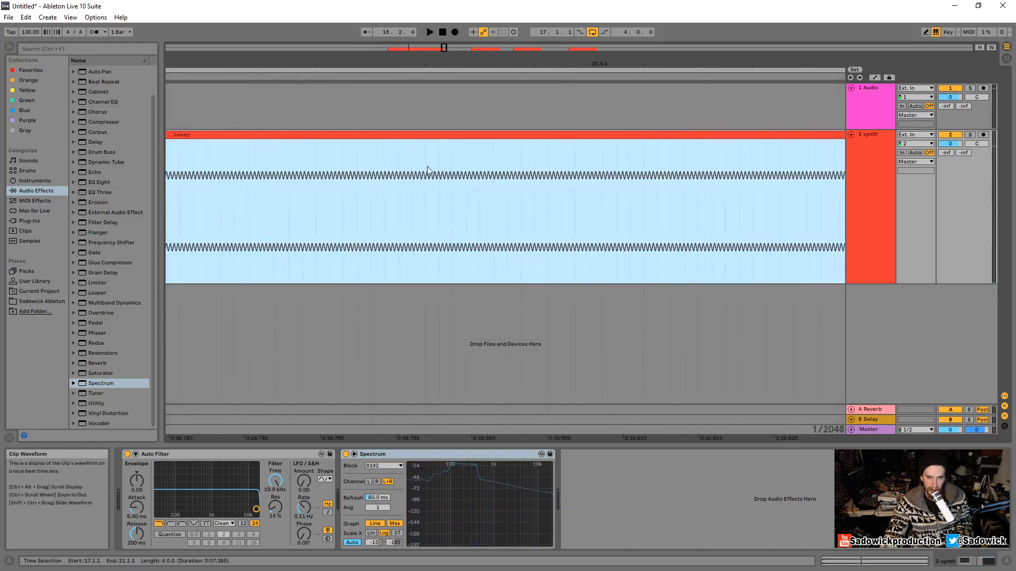
{"action": "left_click_drag", "start_coordinate": [470, 57], "coordinate": [468, 83]}
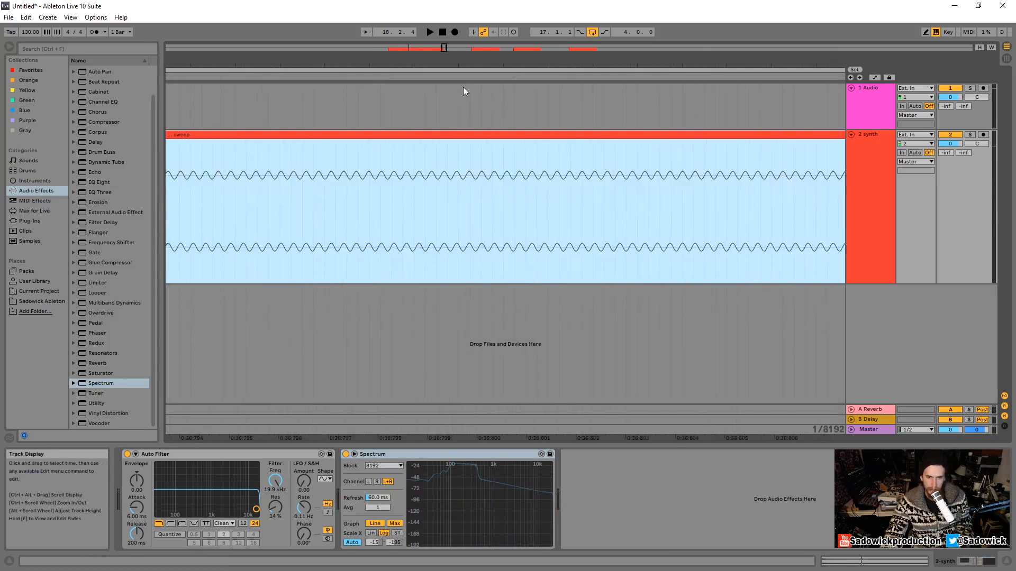
{"action": "left_click_drag", "start_coordinate": [626, 61], "coordinate": [625, 101]}
{"action": "left_click_drag", "start_coordinate": [540, 63], "coordinate": [515, 76]}
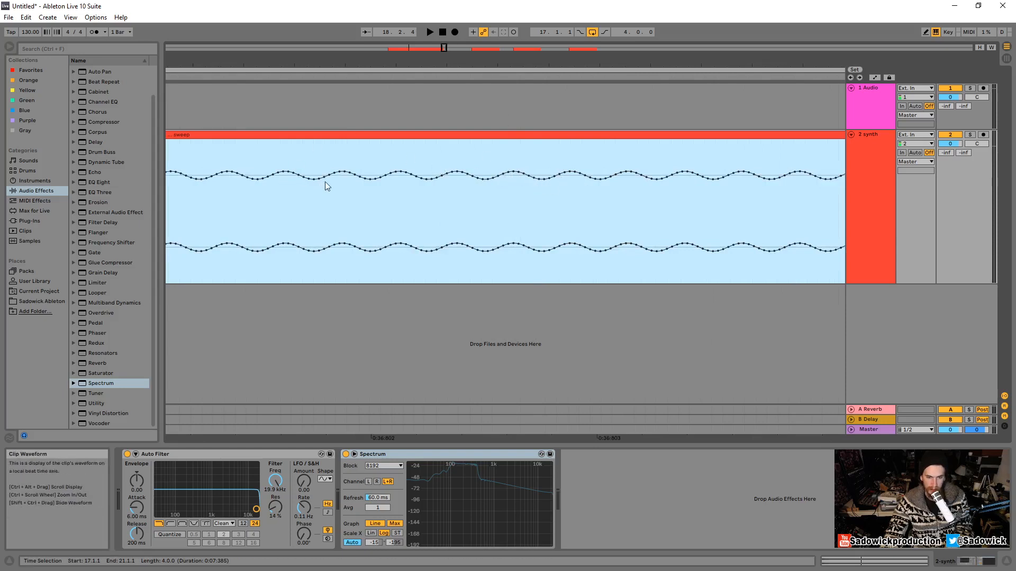
{"action": "left_click_drag", "start_coordinate": [532, 60], "coordinate": [532, 21]}
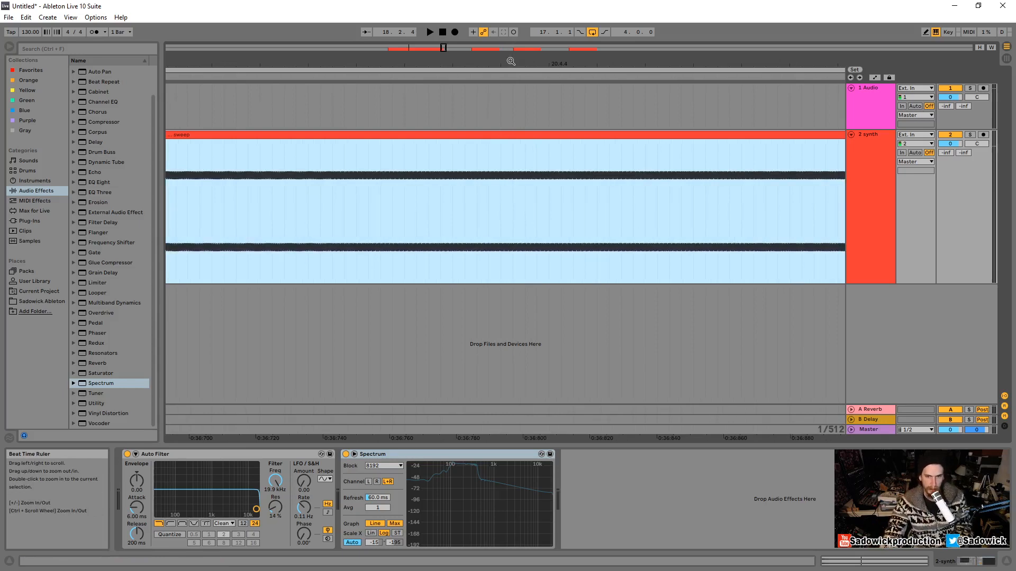
{"action": "left_click_drag", "start_coordinate": [511, 62], "coordinate": [541, 88]}
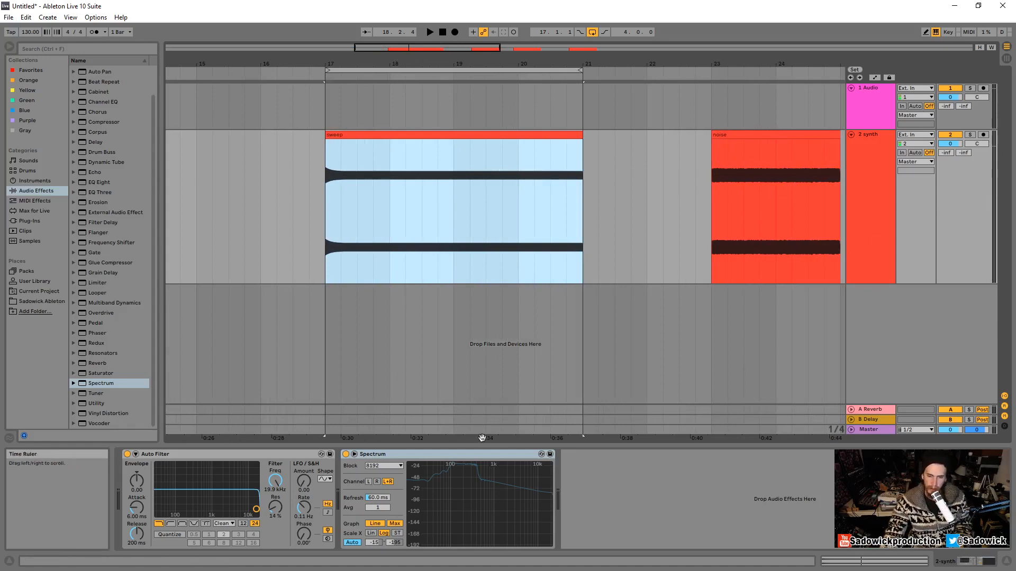
Step: Collapse the Spectrum device and examine the wave cycles at the beginning of the sweep clip, playing it briefly
{"action": "double_click", "coordinate": [435, 453]}
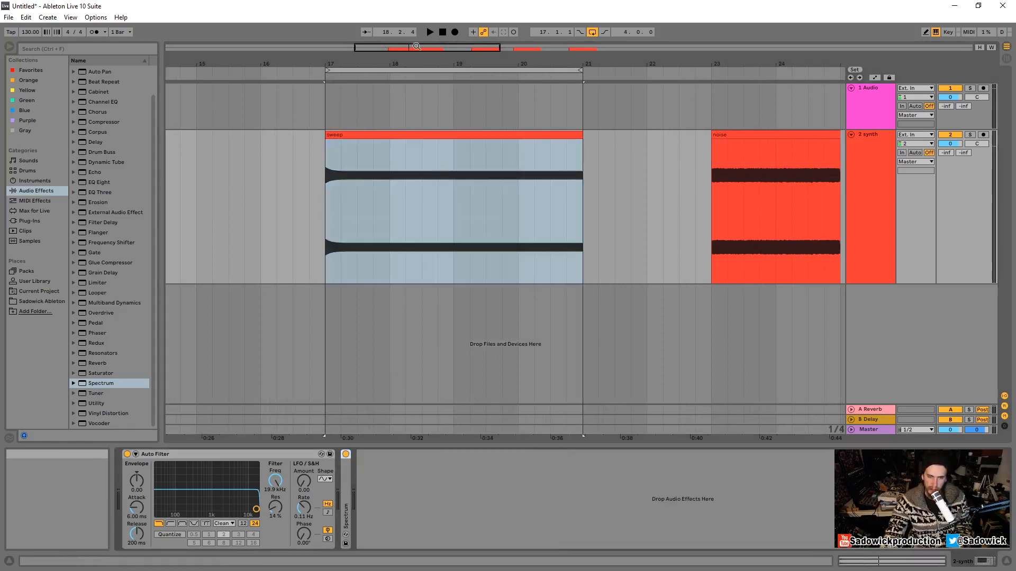
{"action": "left_click_drag", "start_coordinate": [356, 62], "coordinate": [398, 111]}
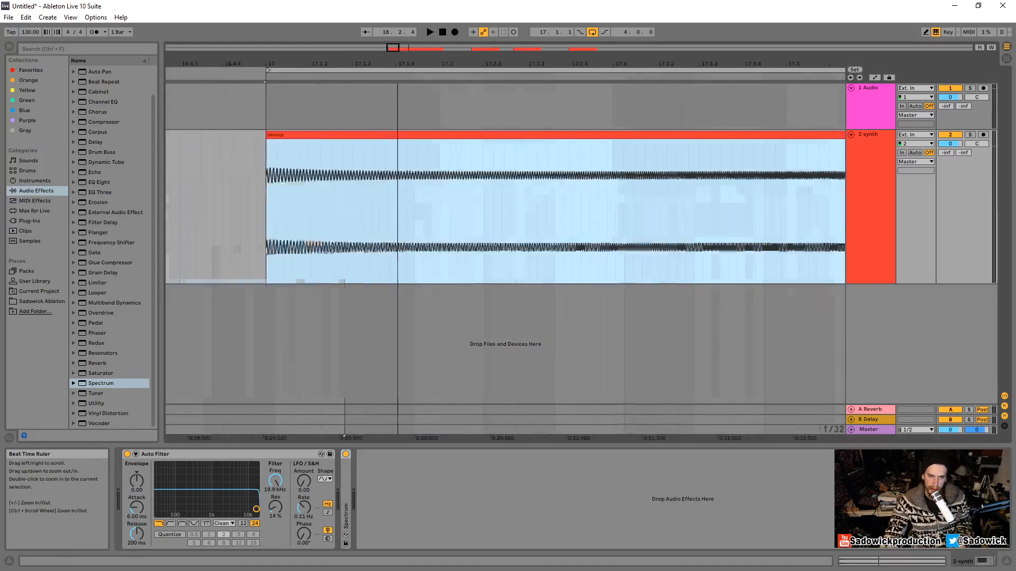
{"action": "left_click_drag", "start_coordinate": [397, 62], "coordinate": [537, 60]}
{"action": "key", "text": "space"}
{"action": "key", "text": "space"}
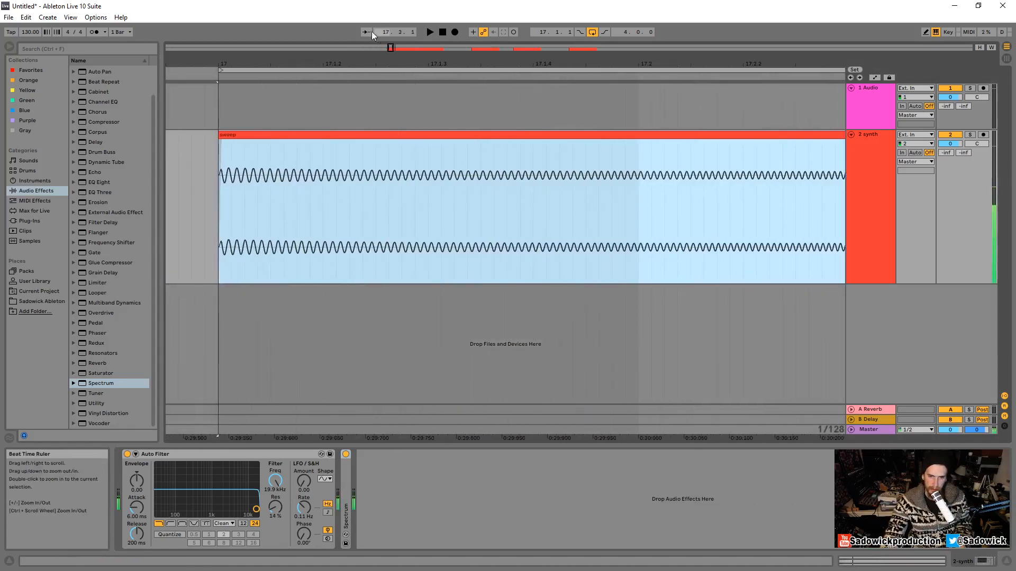
{"action": "left_click_drag", "start_coordinate": [609, 63], "coordinate": [610, 96]}
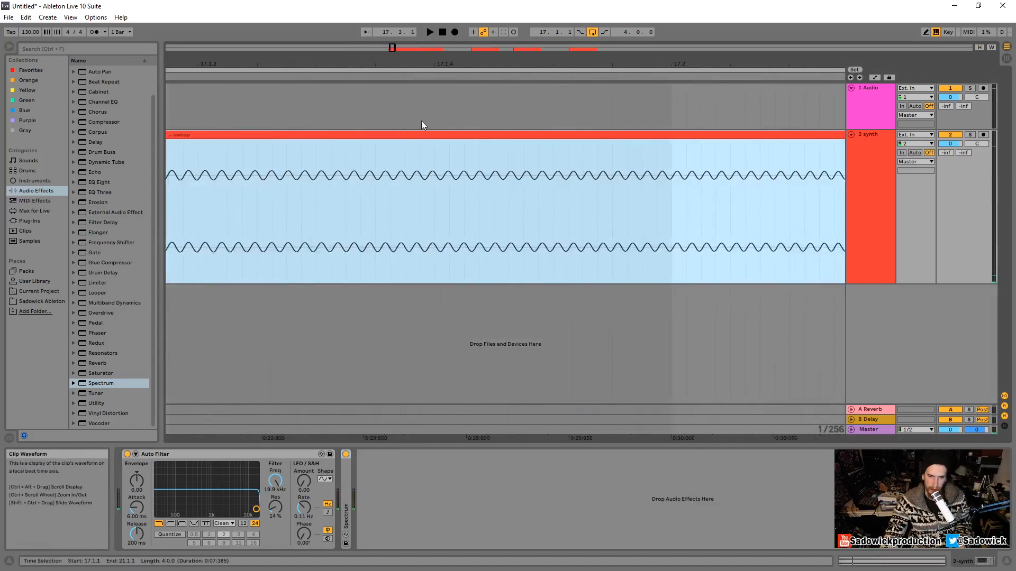
{"action": "left_click", "coordinate": [436, 80]}
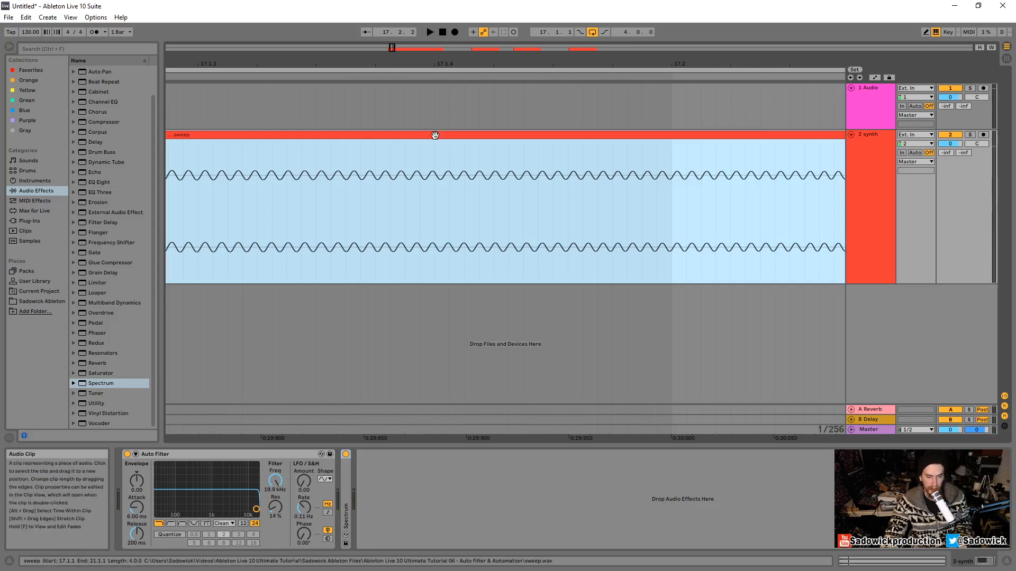
Step: Open the sweep clip's sample view and raise the clip gain to 10.3 dB
{"action": "double_click", "coordinate": [435, 135]}
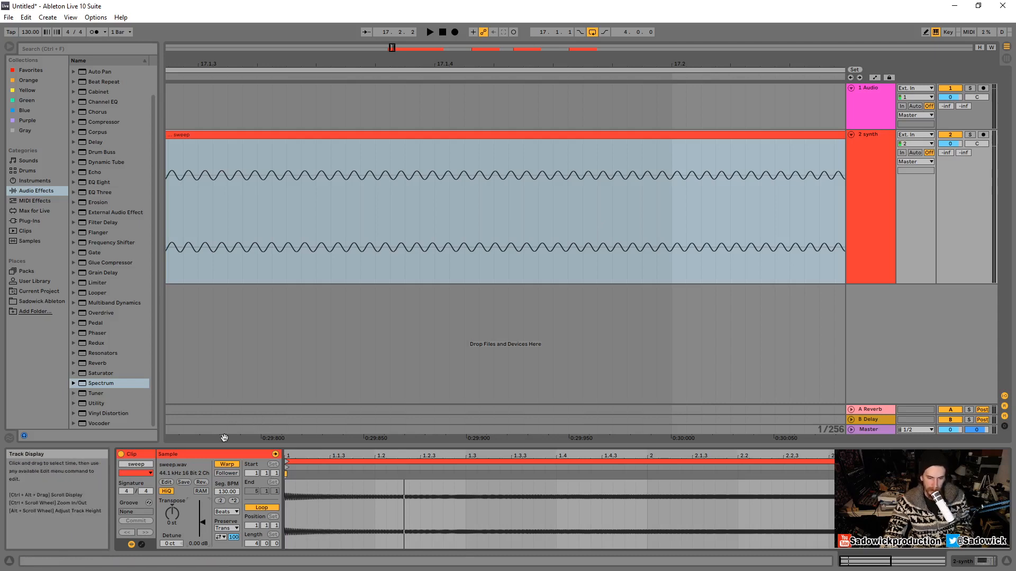
{"action": "left_click_drag", "start_coordinate": [349, 445], "coordinate": [350, 182]}
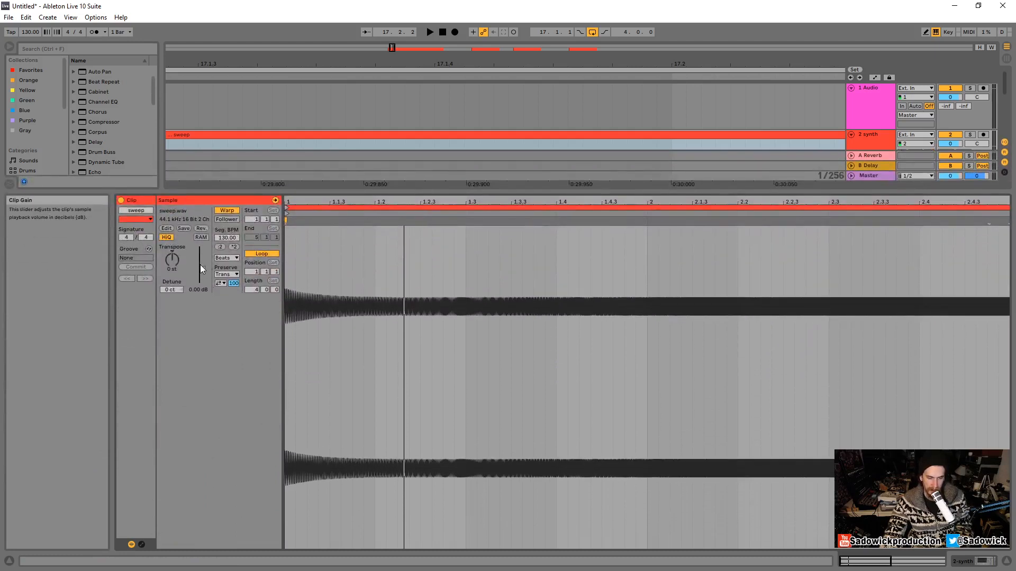
{"action": "left_click_drag", "start_coordinate": [203, 268], "coordinate": [203, 259]}
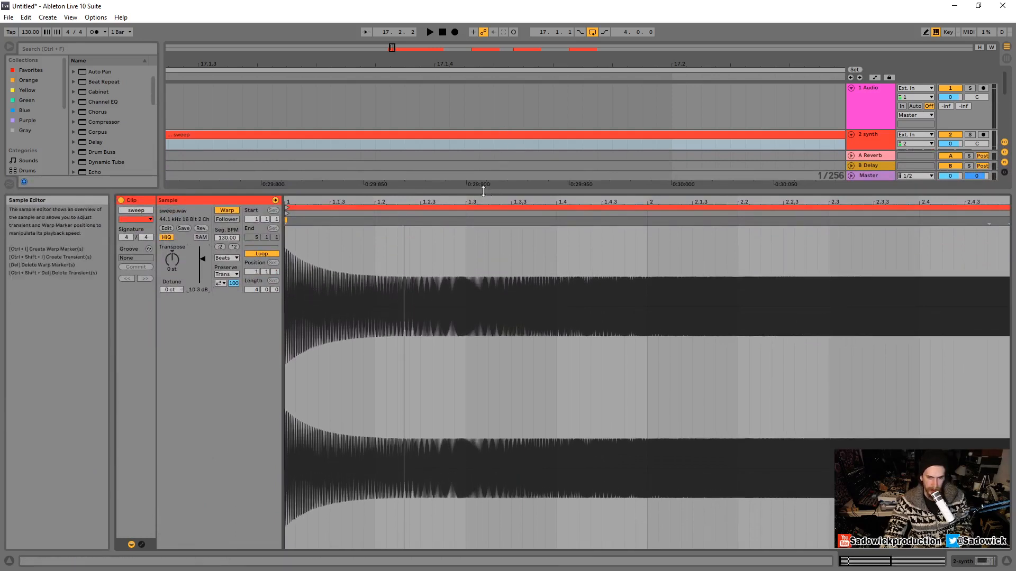
{"action": "left_click_drag", "start_coordinate": [472, 202], "coordinate": [392, 445]}
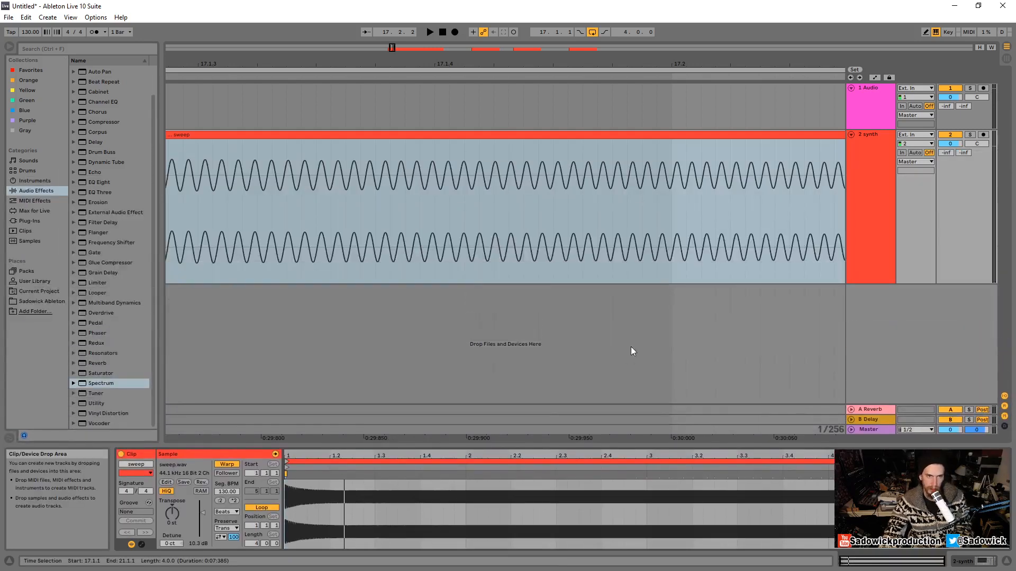
Step: Play the sweep clip briefly and examine its individual wave cycles shortly before bar 21
{"action": "key", "text": "space"}
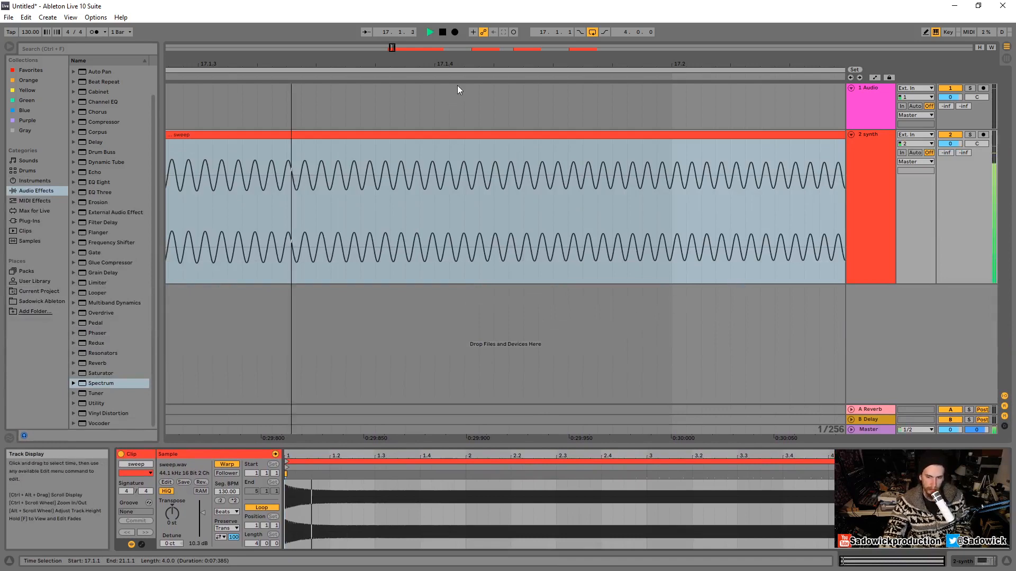
{"action": "left_click_drag", "start_coordinate": [564, 63], "coordinate": [169, 4]}
{"action": "key", "text": "space"}
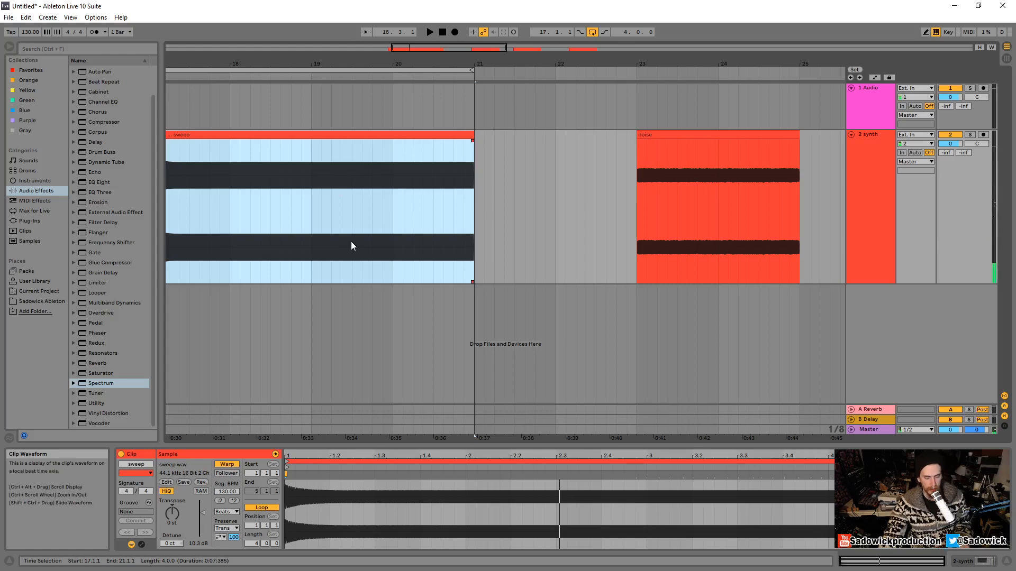
{"action": "left_click", "coordinate": [450, 63]}
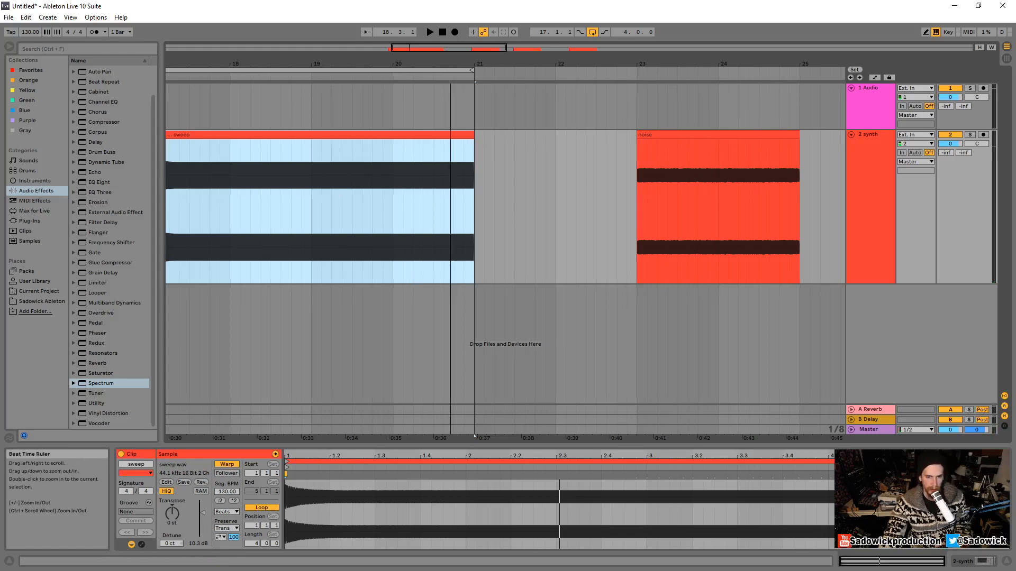
{"action": "left_click_drag", "start_coordinate": [451, 64], "coordinate": [341, 323]}
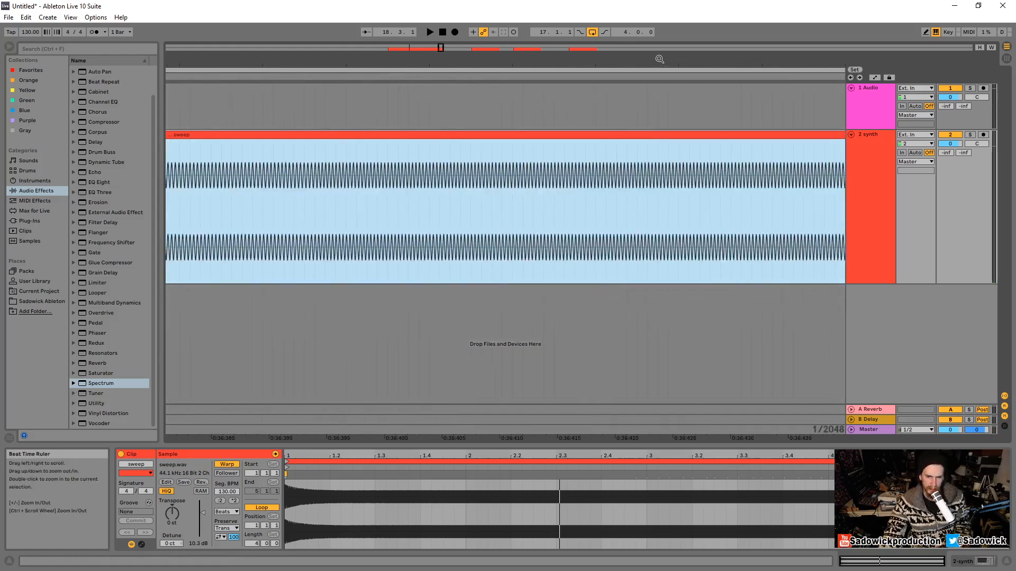
{"action": "mouse_move", "coordinate": [659, 59]}
{"action": "left_mouse_down"}
{"action": "mouse_move", "coordinate": [270, 105]}
{"action": "mouse_move", "coordinate": [271, 139]}
{"action": "left_mouse_up"}
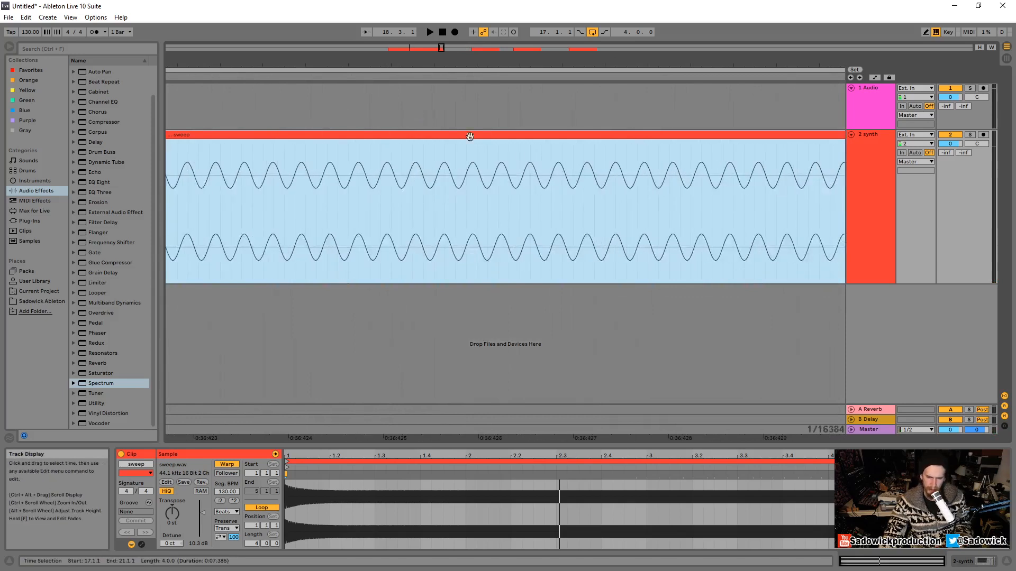
{"action": "mouse_move", "coordinate": [548, 80]}
{"action": "left_mouse_down"}
{"action": "mouse_move", "coordinate": [542, 106]}
{"action": "mouse_move", "coordinate": [444, 121]}
{"action": "mouse_move", "coordinate": [417, 114]}
{"action": "left_mouse_up"}
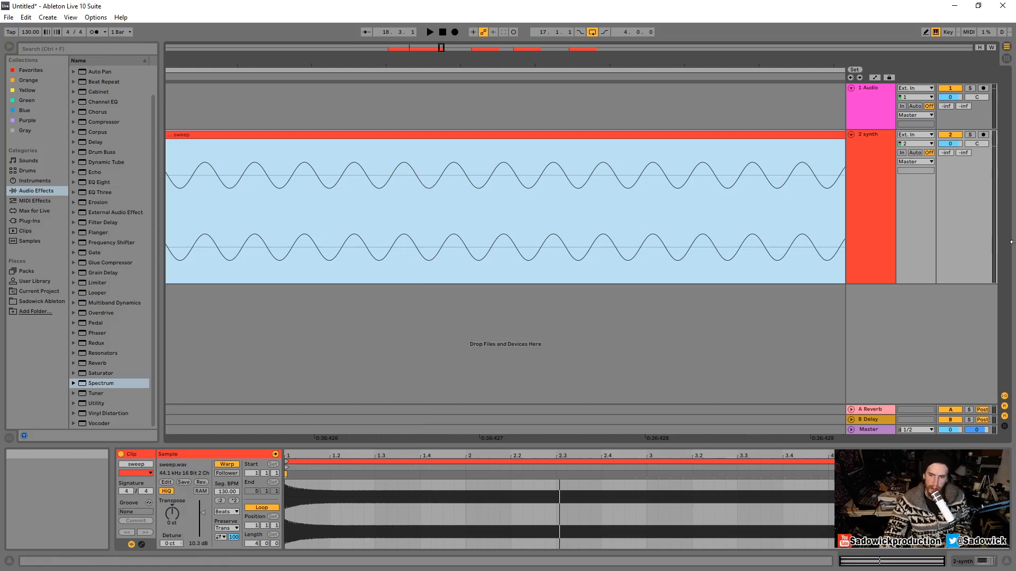
Step: Reduce the synth track's height and bring its device chain back into view
{"action": "left_click_drag", "start_coordinate": [981, 284], "coordinate": [981, 191]}
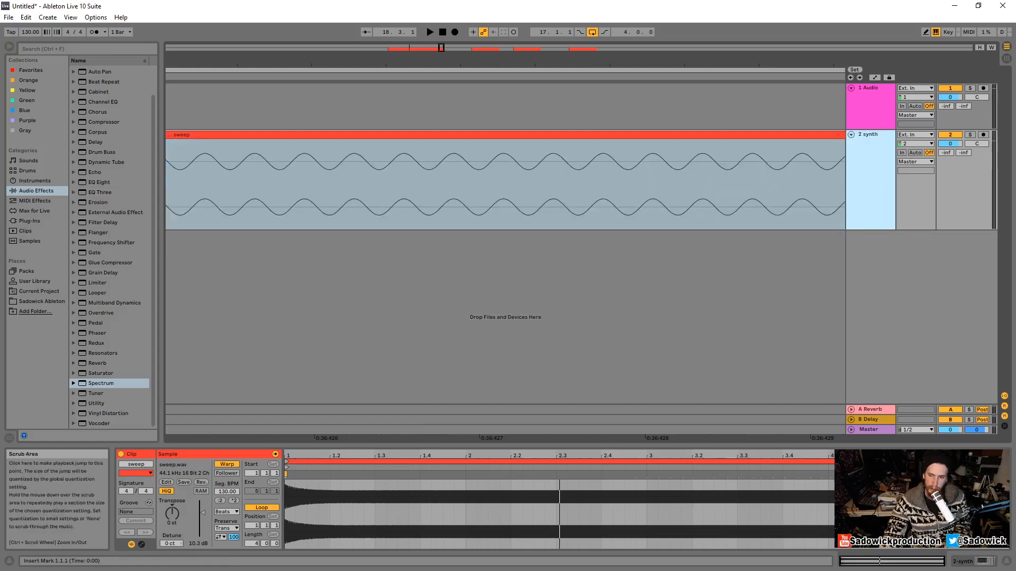
{"action": "left_click", "coordinate": [972, 562]}
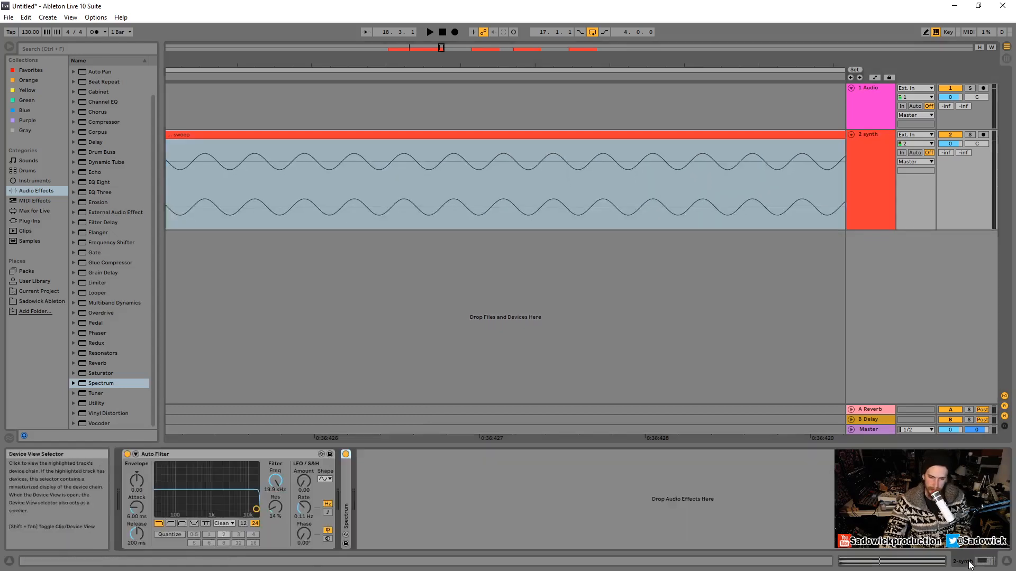
Step: Unfold the Spectrum into its enlarged display, bring the whole sweep clip into view and play it through the analyzer
{"action": "double_click", "coordinate": [347, 481]}
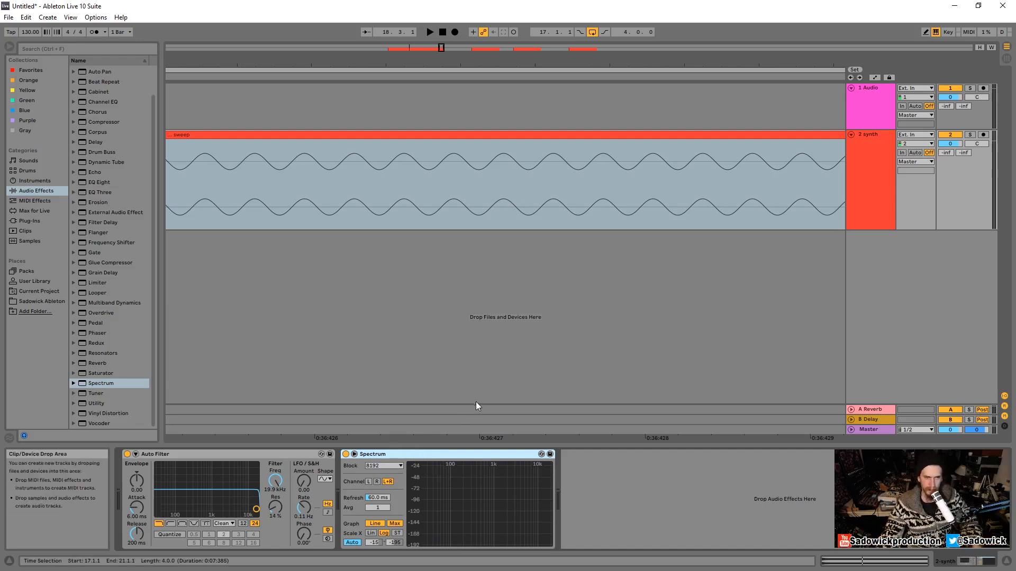
{"action": "double_click", "coordinate": [471, 487]}
{"action": "left_click_drag", "start_coordinate": [519, 241], "coordinate": [520, 302]}
{"action": "left_click_drag", "start_coordinate": [397, 62], "coordinate": [307, 134]}
{"action": "key", "text": "space"}
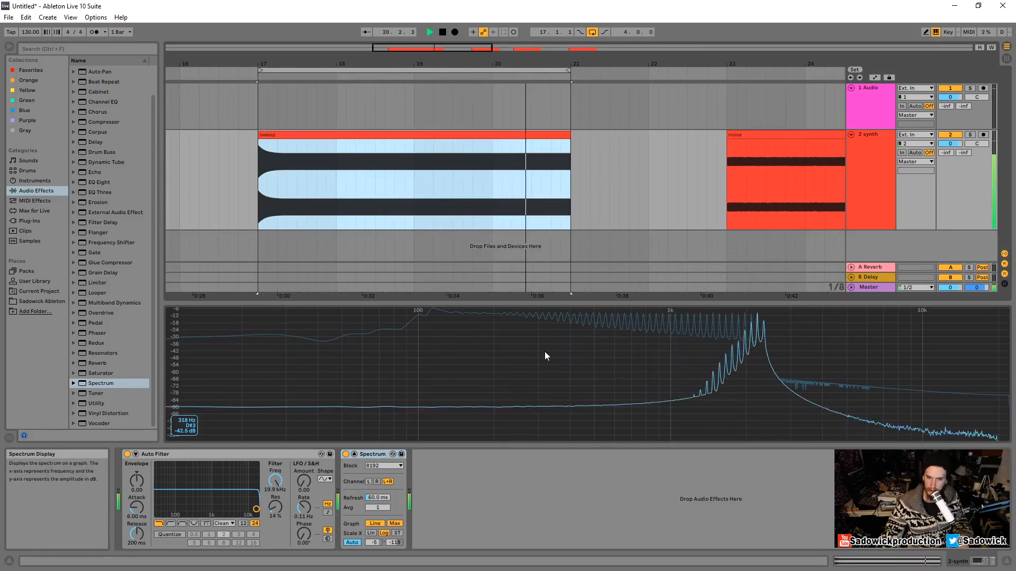
{"action": "key", "text": "space"}
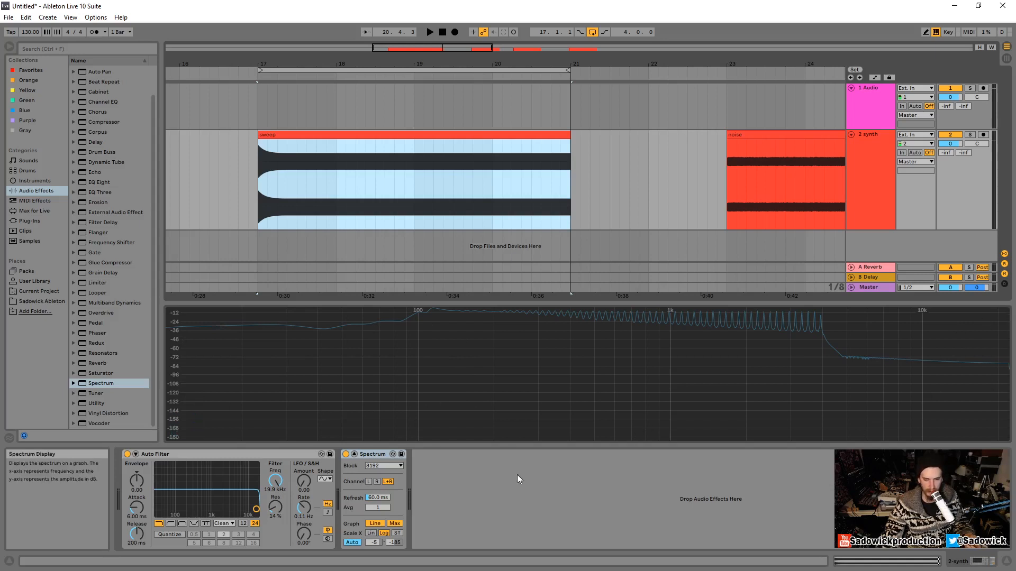
Step: Turn off the Spectrum's Max curve and make its enlarged display taller
{"action": "left_click", "coordinate": [390, 524]}
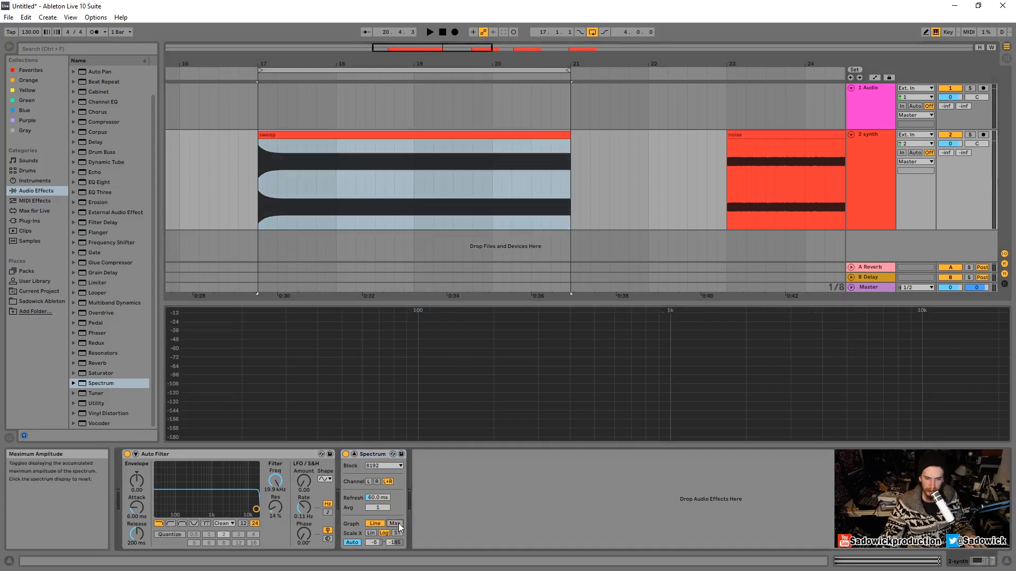
{"action": "left_click_drag", "start_coordinate": [460, 303], "coordinate": [462, 221]}
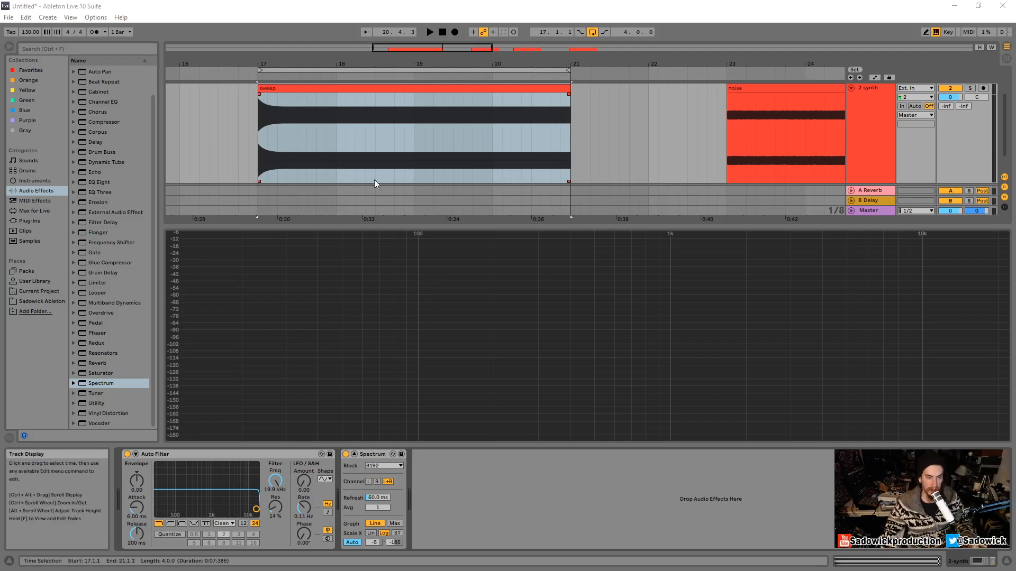
Step: Play the test tone from the audio preferences at a tone volume of -6 dB and switch it off
{"action": "left_click", "coordinate": [94, 18]}
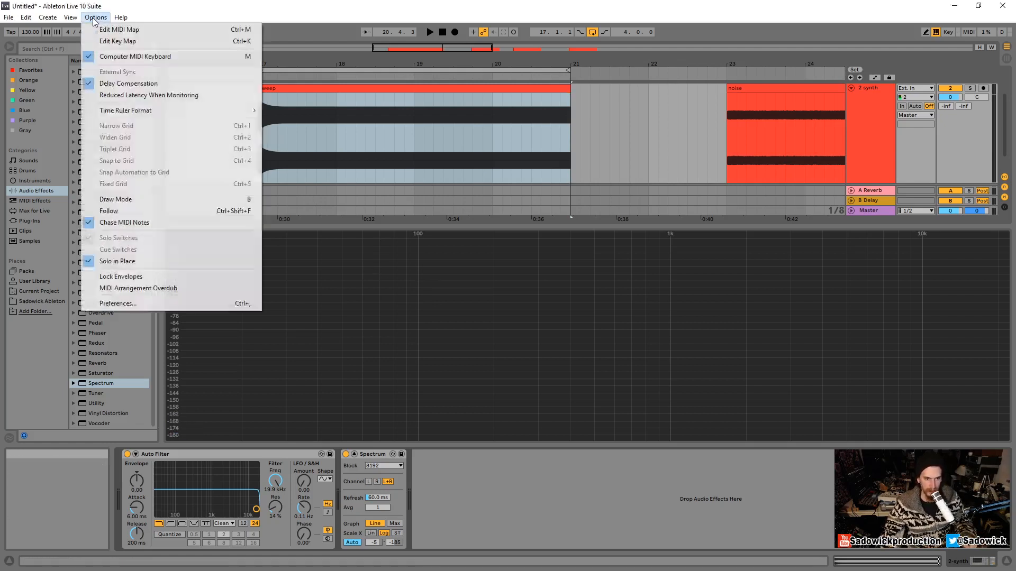
{"action": "left_click", "coordinate": [126, 304]}
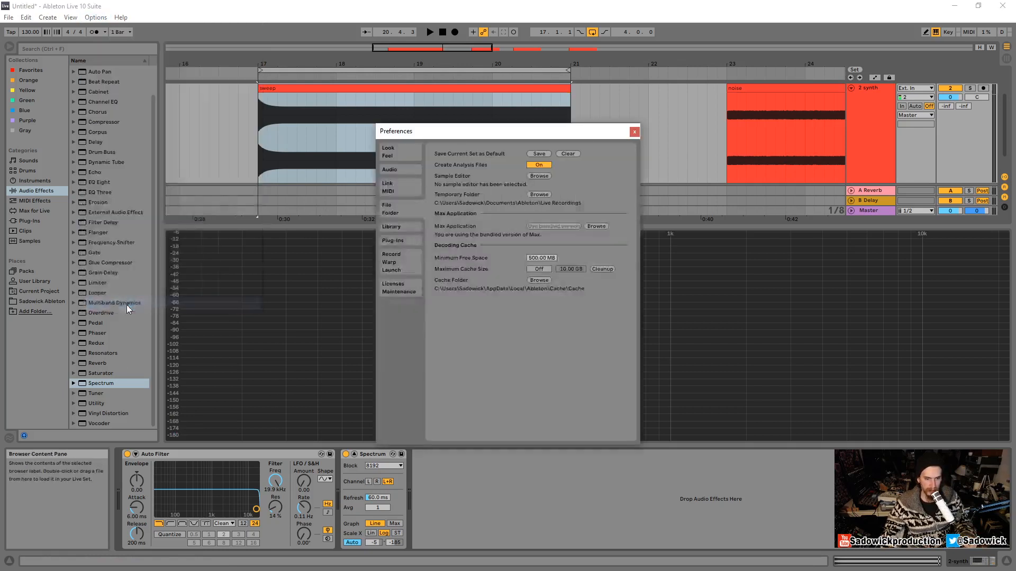
{"action": "left_click", "coordinate": [399, 171]}
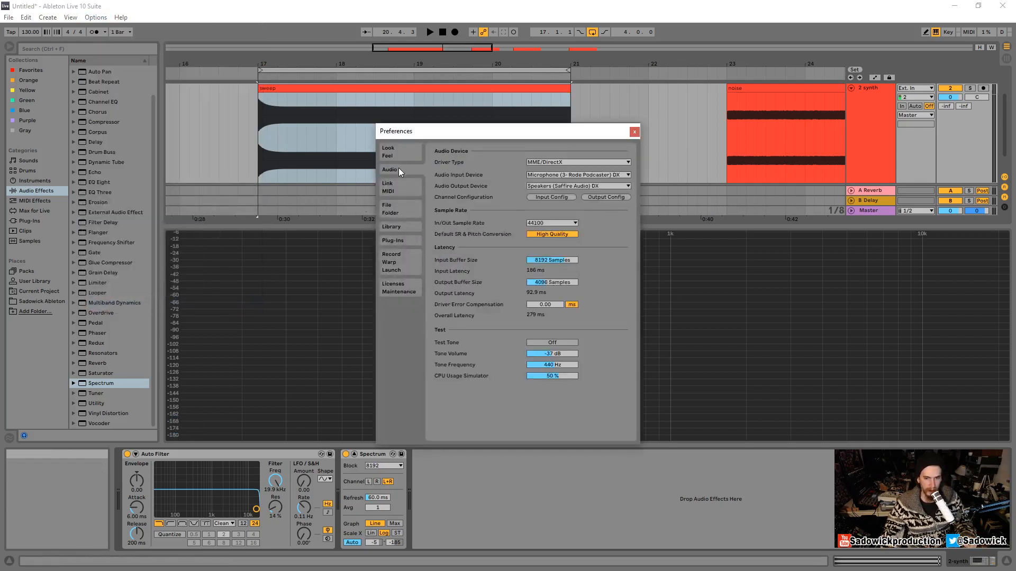
{"action": "left_click", "coordinate": [555, 344]}
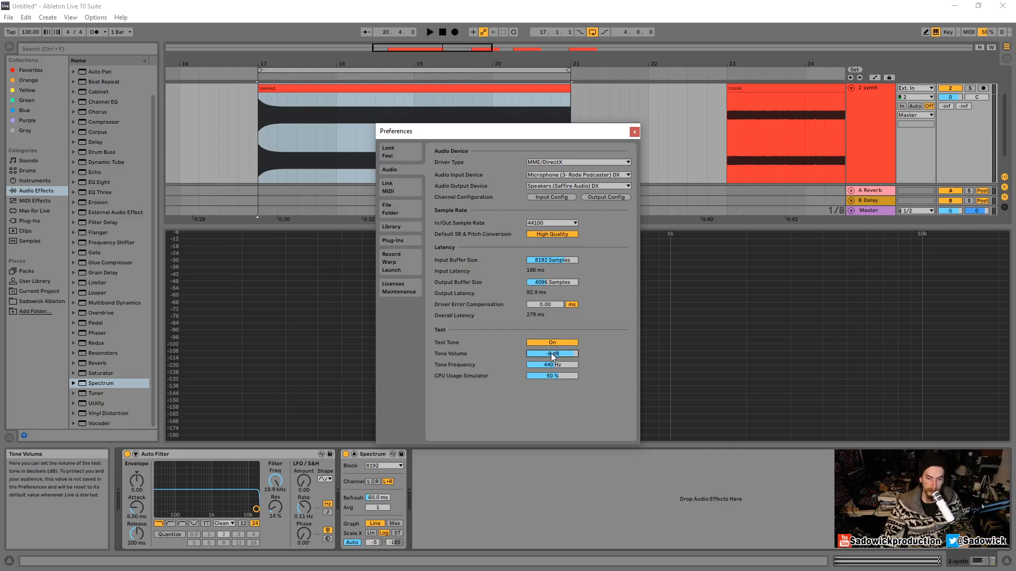
{"action": "left_click", "coordinate": [551, 343]}
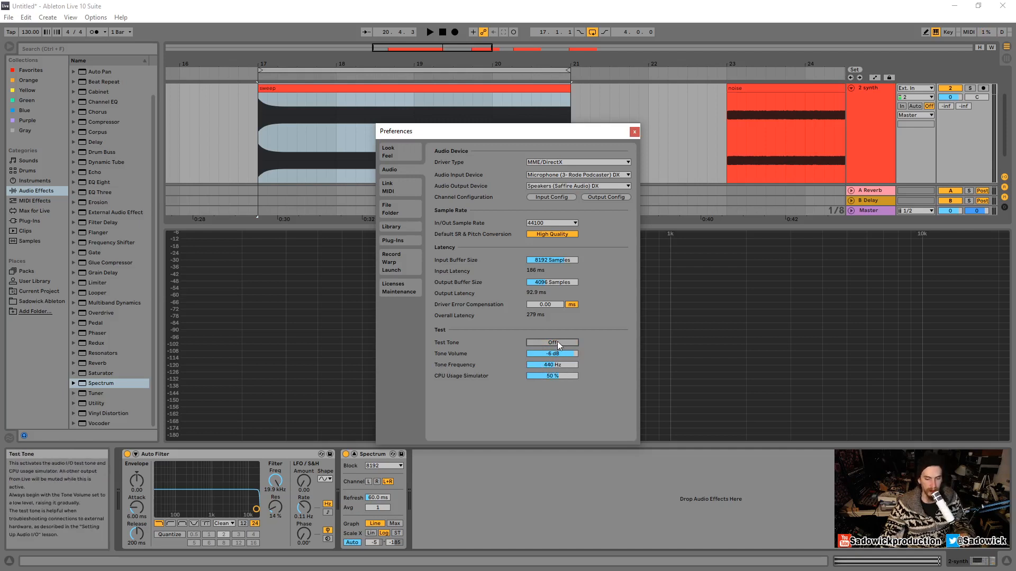
Step: Play the test tone at frequencies from 96.1 Hz to 4.84 kHz, switch it off and close the preferences
{"action": "left_click", "coordinate": [557, 342]}
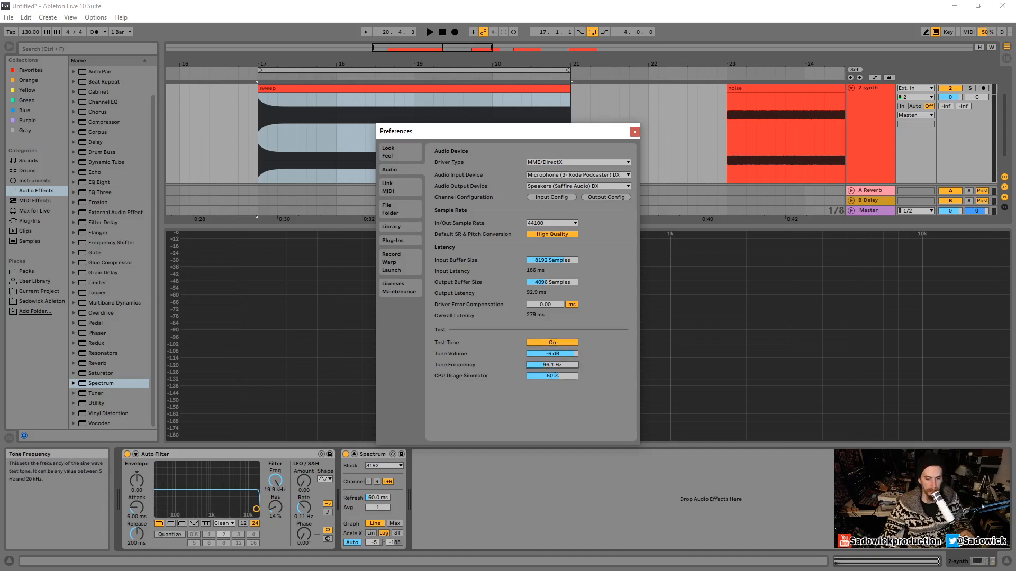
{"action": "left_click", "coordinate": [555, 342]}
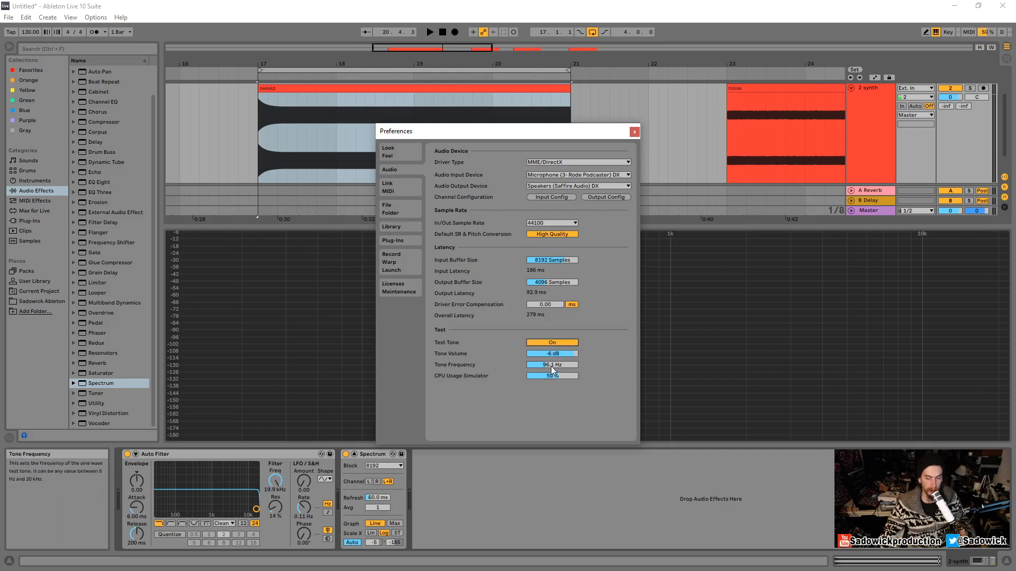
{"action": "left_click_drag", "start_coordinate": [550, 366], "coordinate": [535, 344]}
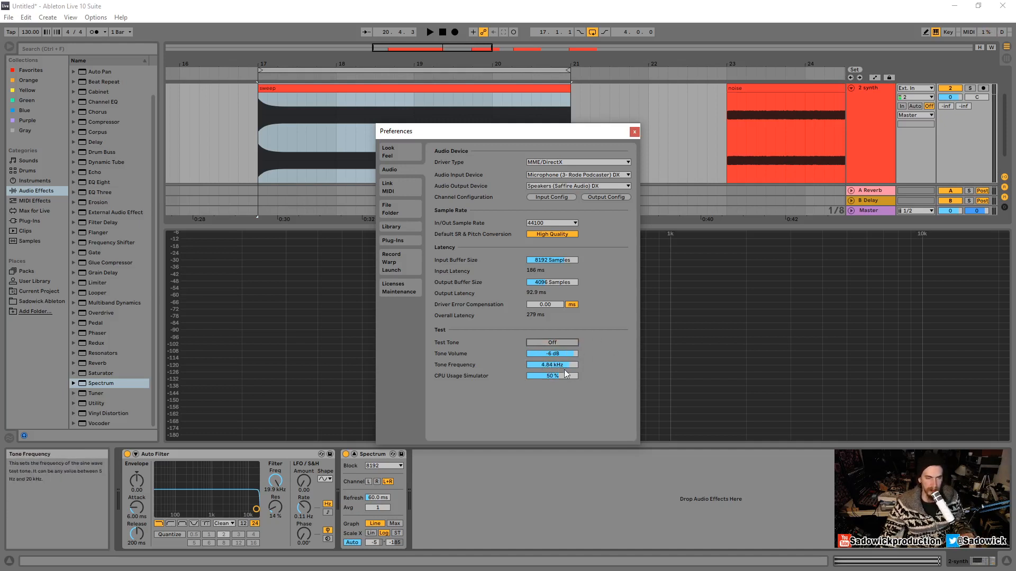
{"action": "left_click", "coordinate": [635, 132]}
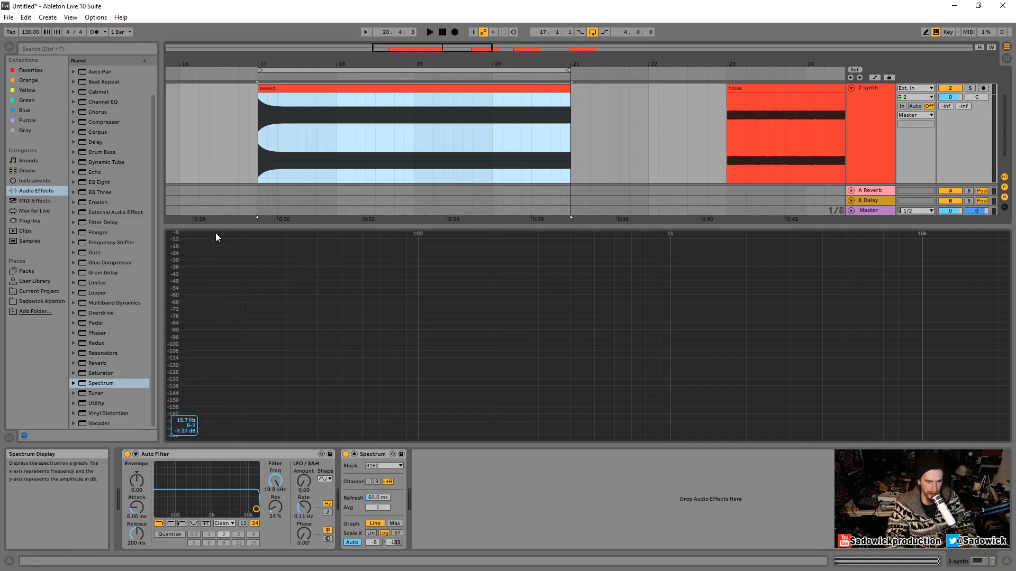
Step: Draw a yellow vertical line beside the Spectrum's decibel scale and handwrite the label "Amplitude" next to it
{"action": "key", "text": "ctrl+2"}
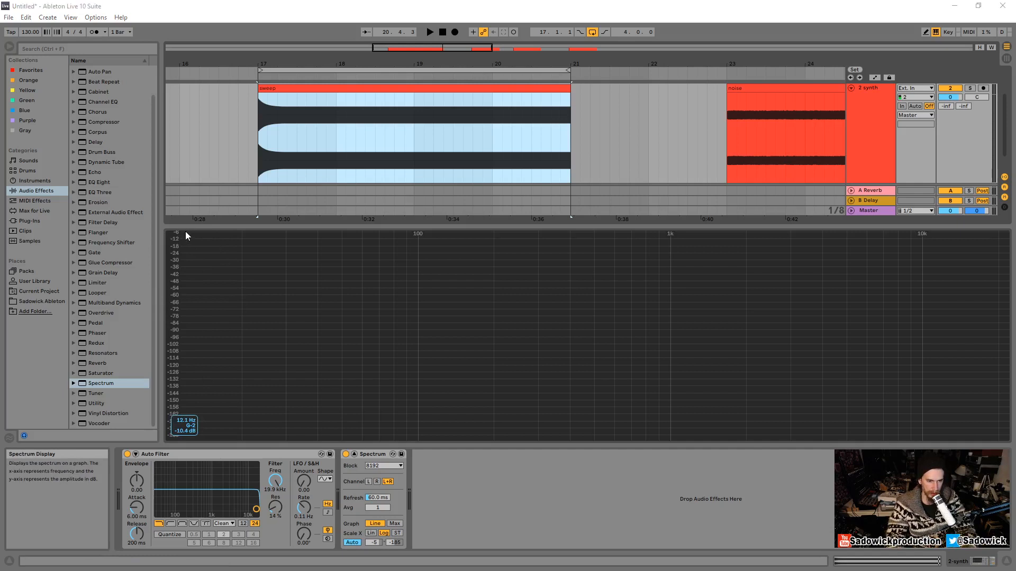
{"action": "left_click_drag", "start_coordinate": [185, 231], "coordinate": [185, 436]}
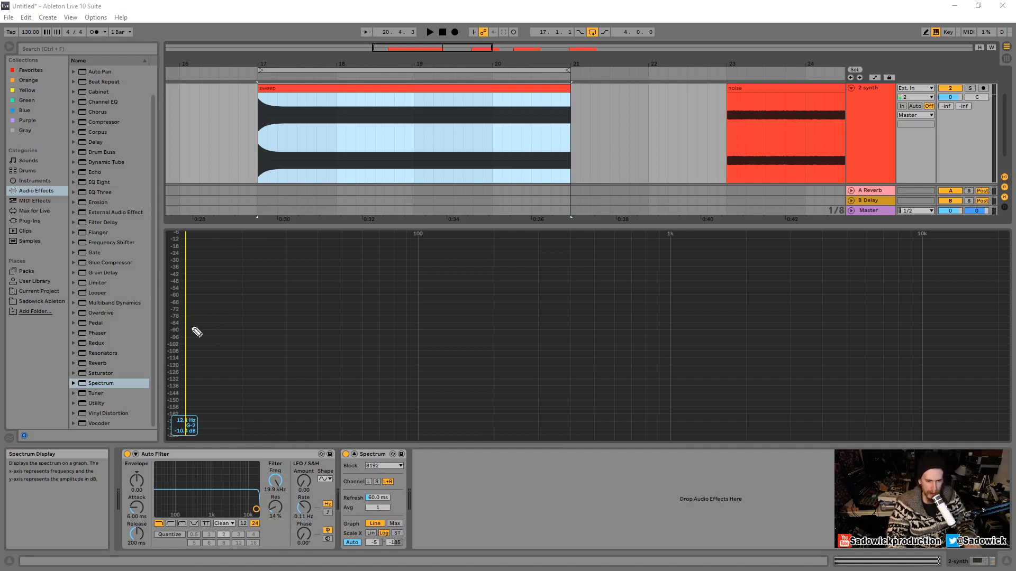
{"action": "mouse_move", "coordinate": [192, 338]}
{"action": "left_mouse_down"}
{"action": "mouse_move", "coordinate": [197, 320]}
{"action": "mouse_move", "coordinate": [206, 329]}
{"action": "left_mouse_up"}
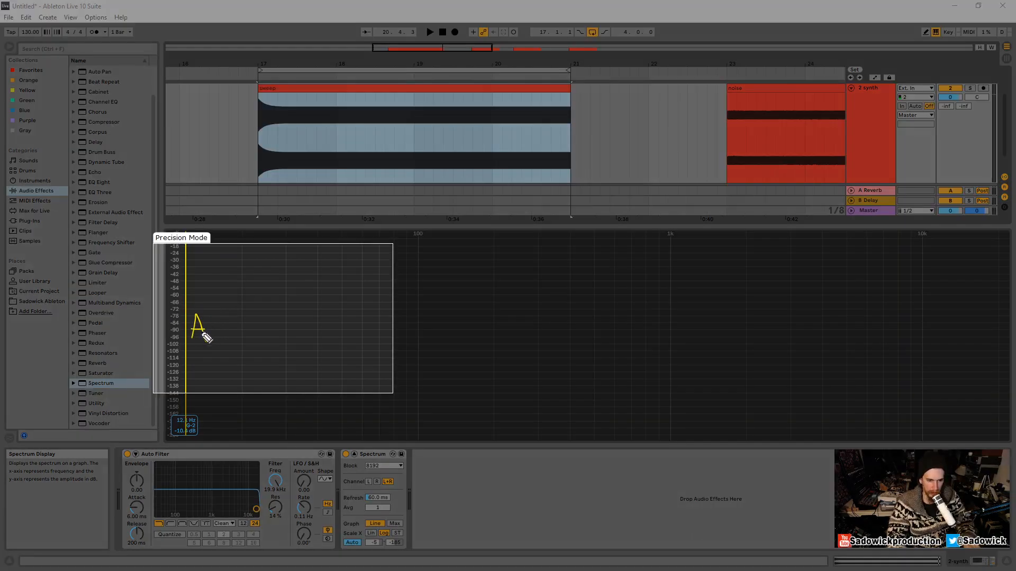
{"action": "key", "text": "ctrl+z"}
{"action": "key", "text": "ctrl+z"}
{"action": "left_click_drag", "start_coordinate": [190, 340], "coordinate": [247, 334]}
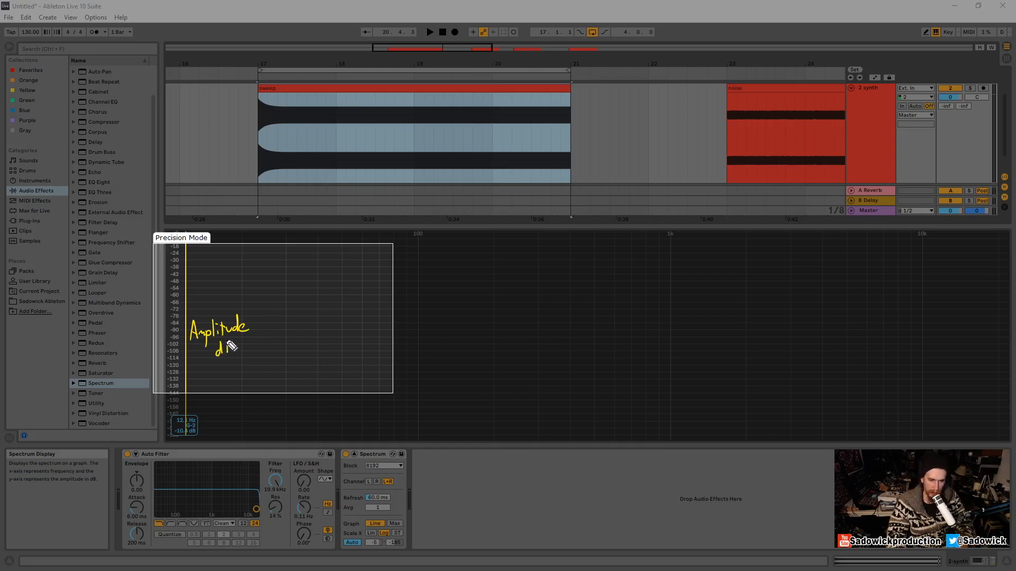
{"action": "left_click_drag", "start_coordinate": [231, 345], "coordinate": [238, 349]}
{"action": "key", "text": "Escape"}
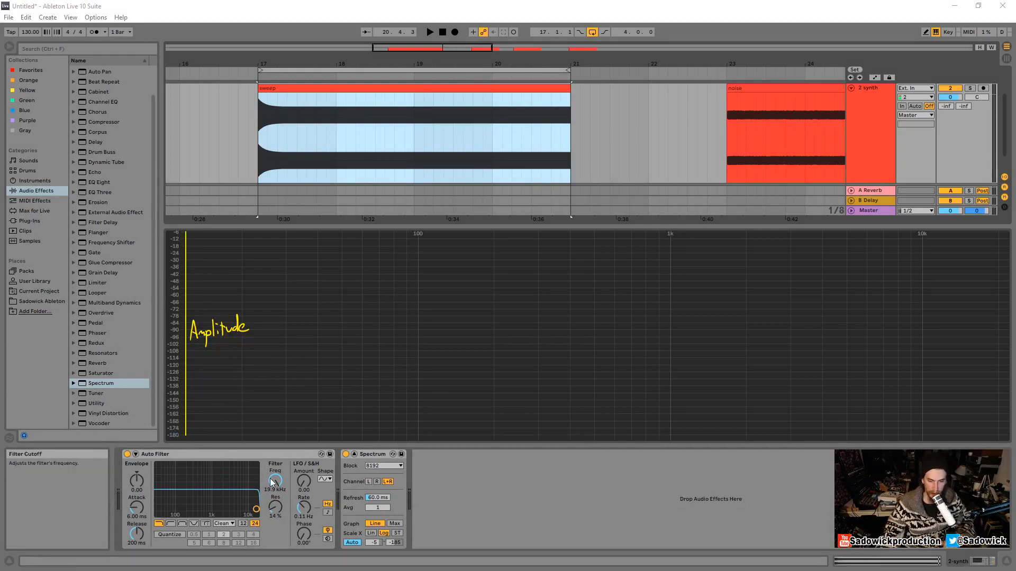
Step: Switch the Spectrum's automatic scaling to a manual range of 40 to -140 dB and mark 0 dB on the drawn axis
{"action": "left_click", "coordinate": [352, 543]}
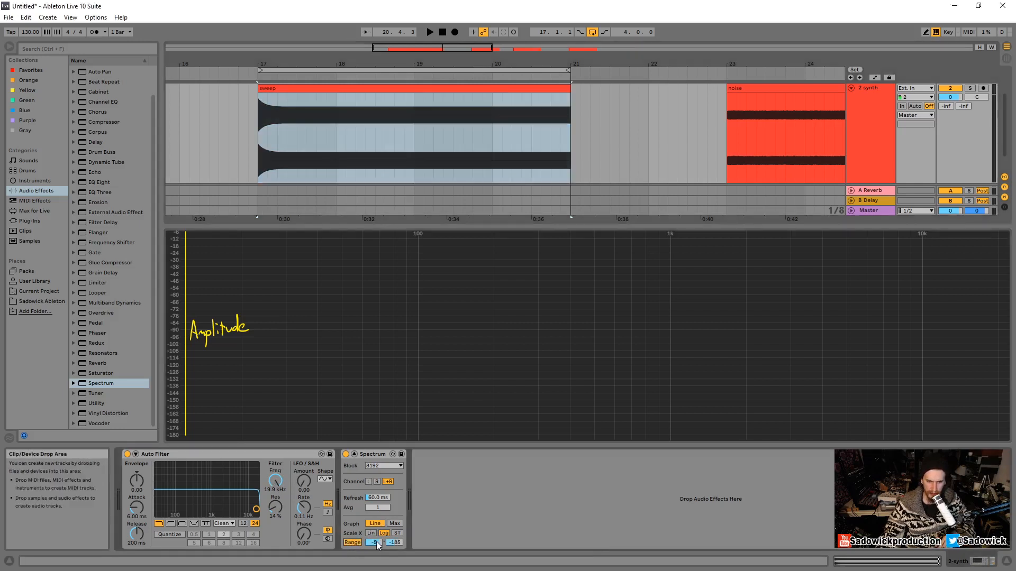
{"action": "left_click_drag", "start_coordinate": [374, 543], "coordinate": [374, 508]}
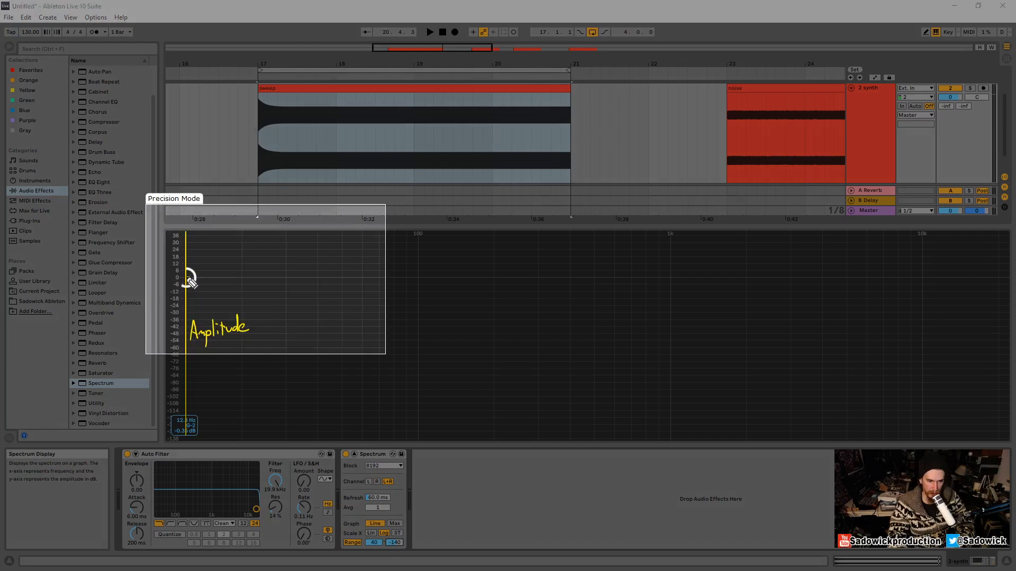
{"action": "left_click_drag", "start_coordinate": [187, 278], "coordinate": [196, 279]}
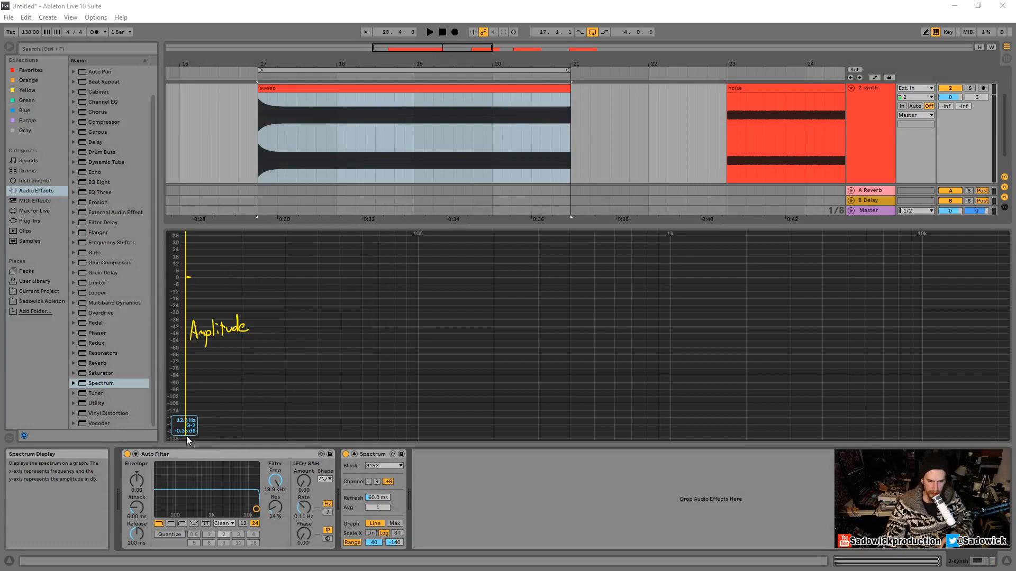
Step: Draw a horizontal axis along the Spectrum's lower edge and handwrite "Frequency" above it with arrows pointing both ways
{"action": "mouse_move", "coordinate": [187, 439]}
{"action": "left_mouse_down"}
{"action": "mouse_move", "coordinate": [836, 420]}
{"action": "mouse_move", "coordinate": [1012, 428]}
{"action": "mouse_move", "coordinate": [1009, 440]}
{"action": "left_mouse_up"}
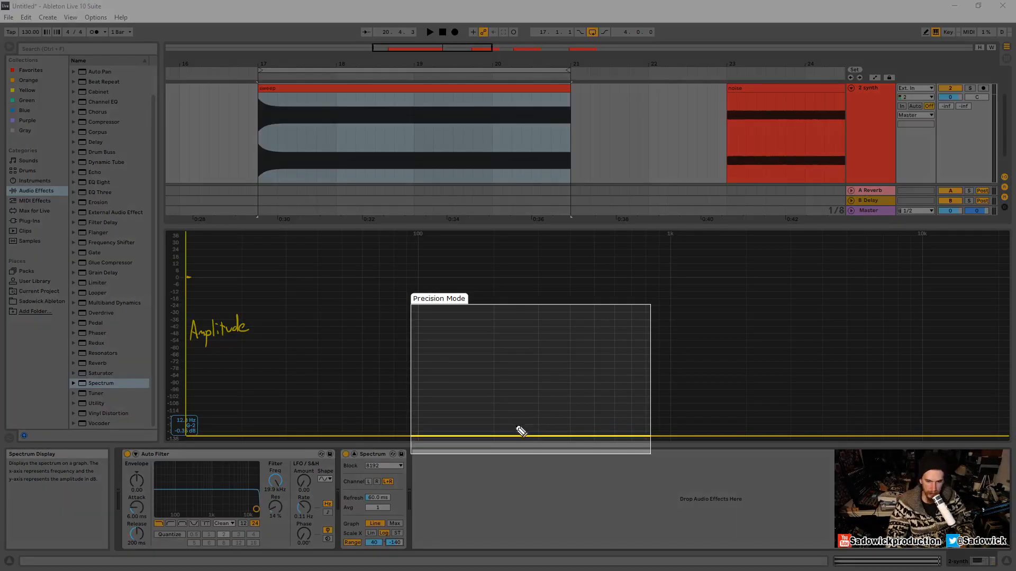
{"action": "left_click_drag", "start_coordinate": [517, 430], "coordinate": [522, 415]}
{"action": "mouse_move", "coordinate": [517, 424]}
{"action": "left_mouse_down"}
{"action": "mouse_move", "coordinate": [565, 424]}
{"action": "mouse_move", "coordinate": [566, 436]}
{"action": "left_mouse_up"}
{"action": "key", "text": "Escape"}
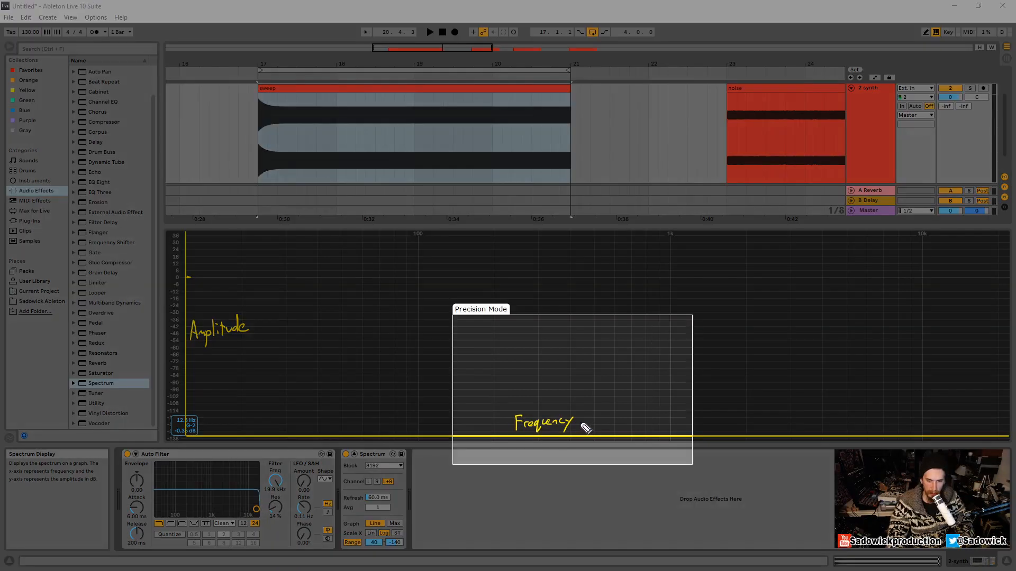
{"action": "left_click_drag", "start_coordinate": [576, 422], "coordinate": [592, 426]}
{"action": "left_click_drag", "start_coordinate": [509, 423], "coordinate": [487, 424]}
{"action": "left_click_drag", "start_coordinate": [496, 417], "coordinate": [494, 430]}
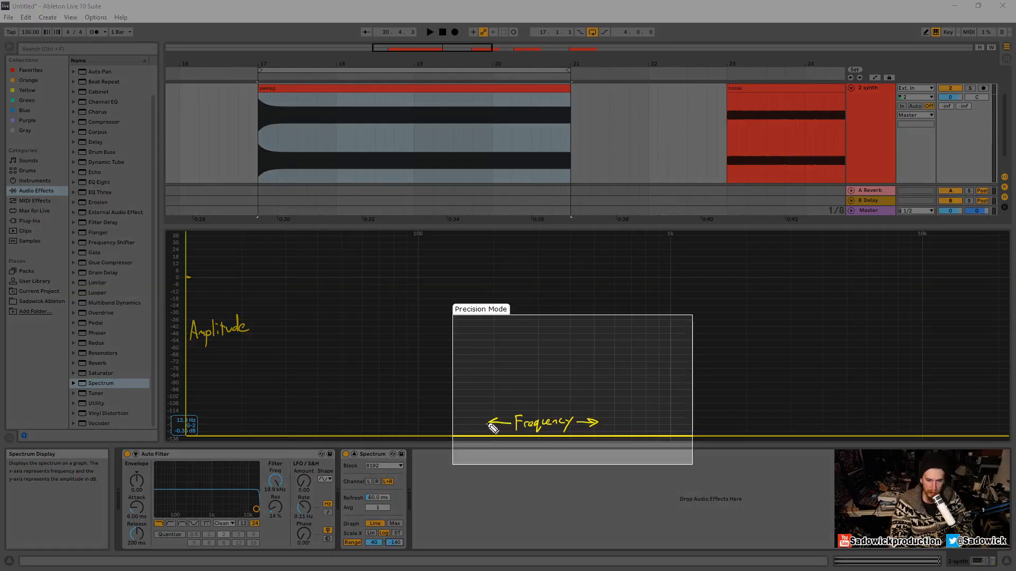
{"action": "key", "text": "Escape"}
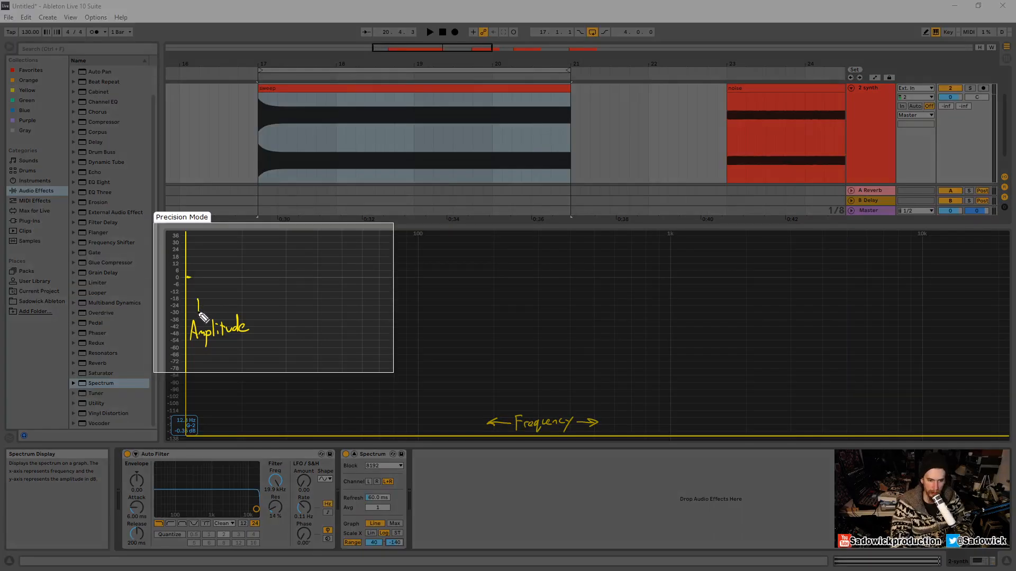
Step: Add upward and downward arrows around the Amplitude label and circle the 0 dB mark on the scale
{"action": "left_click_drag", "start_coordinate": [194, 305], "coordinate": [201, 305]}
{"action": "left_click_drag", "start_coordinate": [198, 347], "coordinate": [202, 359]}
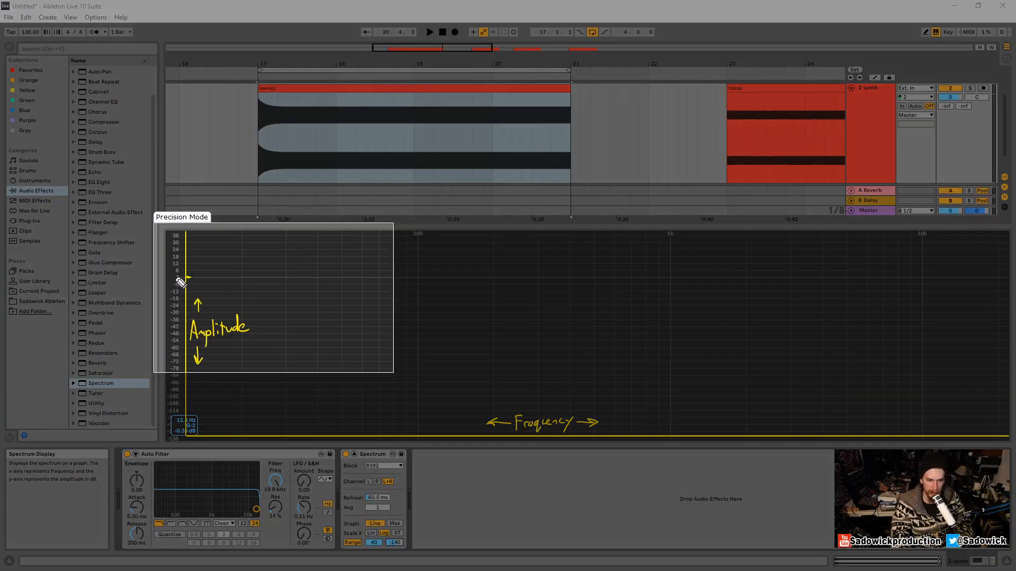
{"action": "left_click_drag", "start_coordinate": [181, 281], "coordinate": [182, 277]}
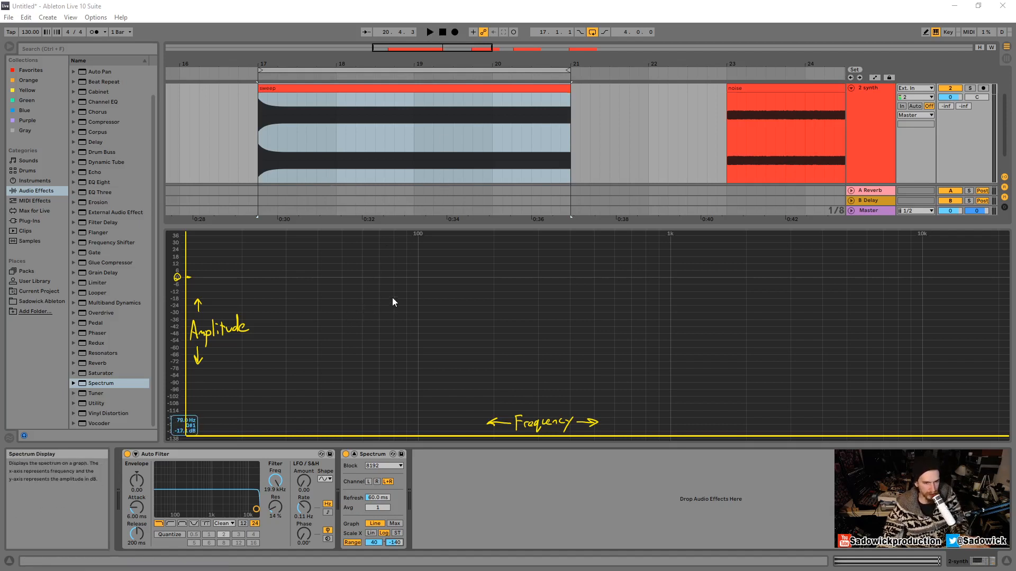
Step: Play the looped sweep to watch its peak move across the annotated Spectrum, and stop playback
{"action": "left_click", "coordinate": [430, 32]}
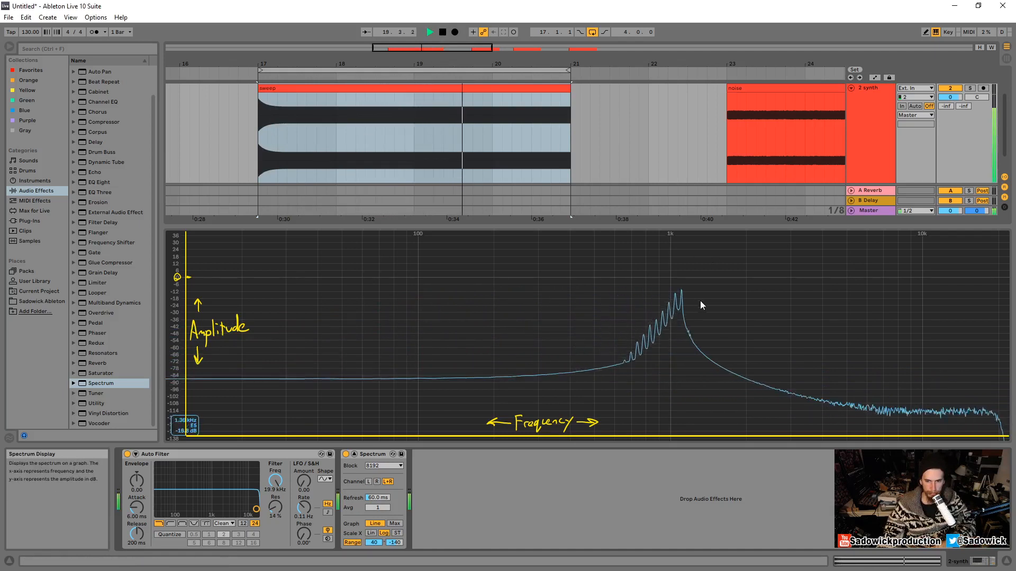
{"action": "left_click", "coordinate": [442, 32]}
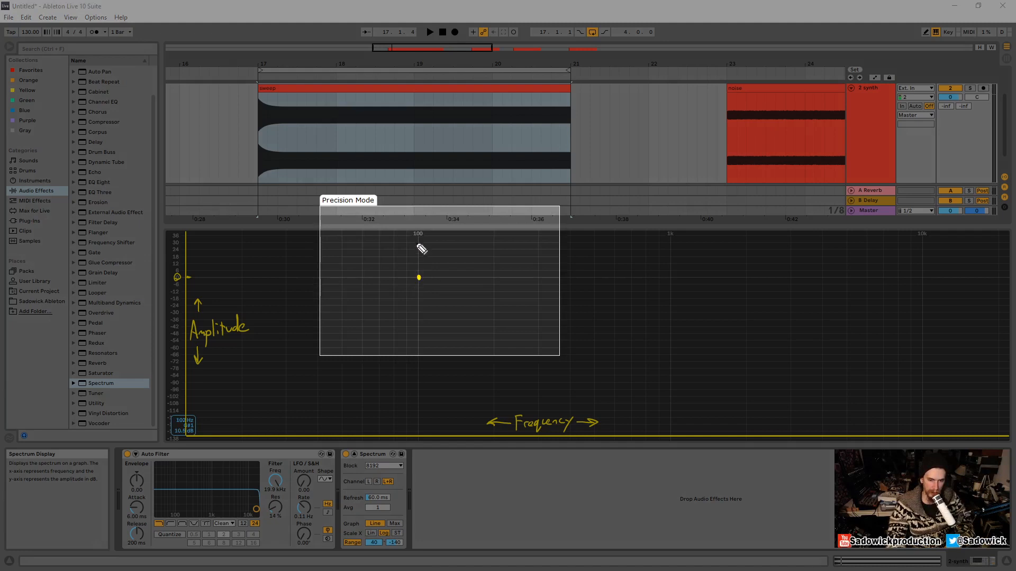
Step: Mark points on the Spectrum's 0 dB line at 100, 1000 and 10,000 Hz and handwrite each frequency below its point
{"action": "mouse_move", "coordinate": [407, 285]}
{"action": "left_mouse_down"}
{"action": "mouse_move", "coordinate": [406, 296]}
{"action": "mouse_move", "coordinate": [413, 287]}
{"action": "mouse_move", "coordinate": [438, 297]}
{"action": "left_mouse_up"}
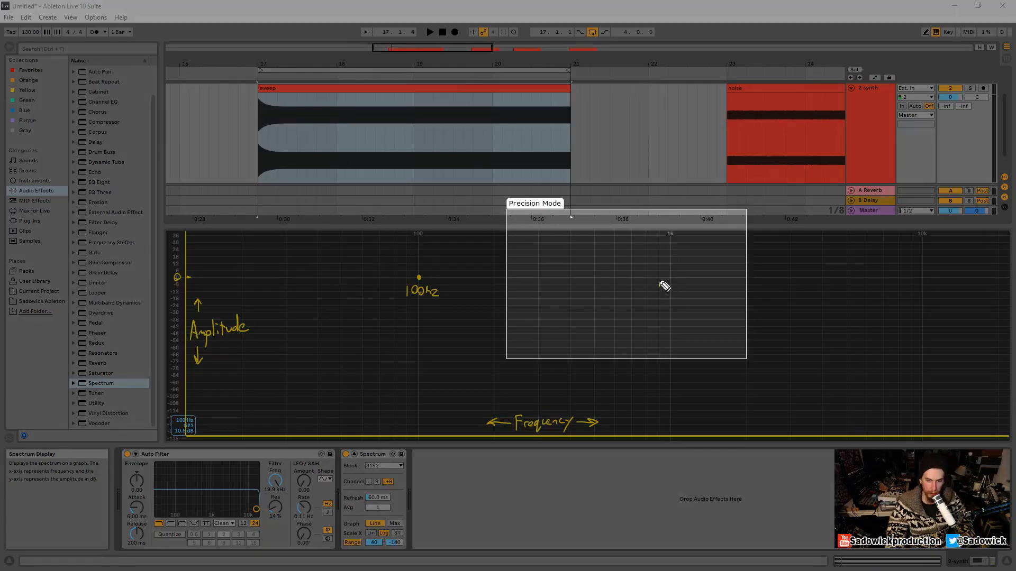
{"action": "left_click_drag", "start_coordinate": [659, 282], "coordinate": [658, 292]}
{"action": "left_click_drag", "start_coordinate": [664, 284], "coordinate": [671, 286]}
{"action": "left_click_drag", "start_coordinate": [687, 281], "coordinate": [697, 291]}
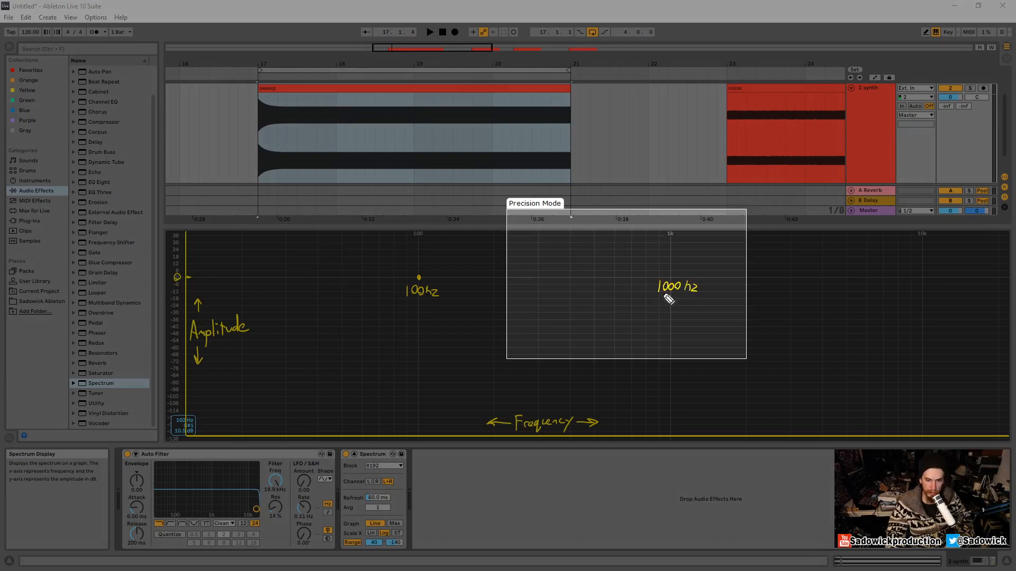
{"action": "left_click", "coordinate": [670, 277]}
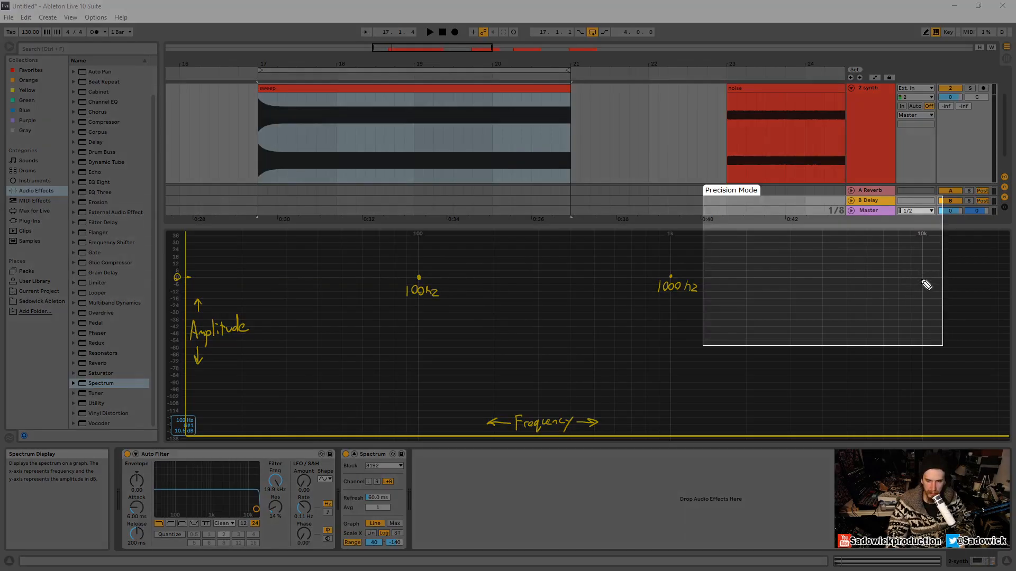
{"action": "left_click_drag", "start_coordinate": [922, 280], "coordinate": [923, 277]}
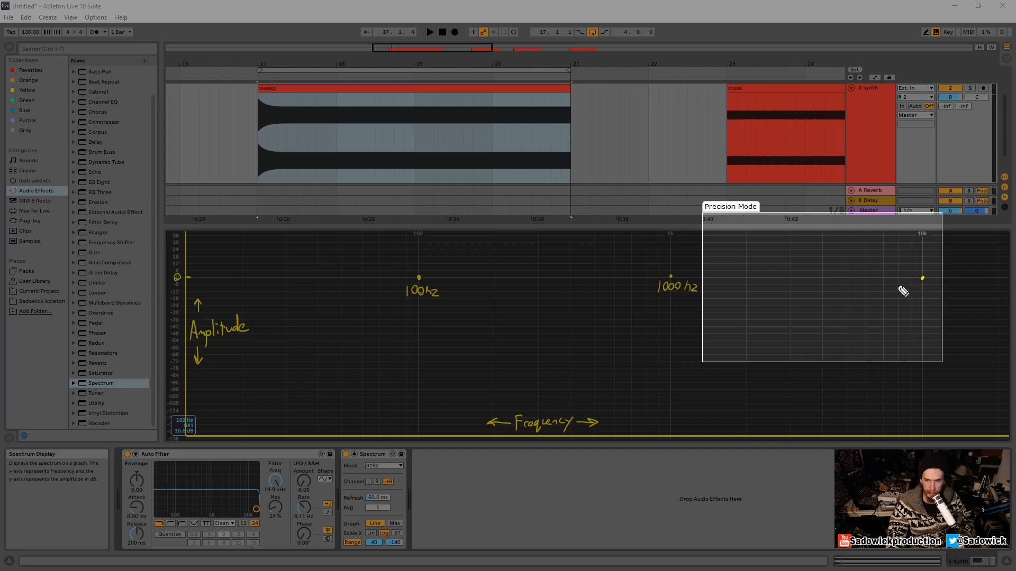
{"action": "mouse_move", "coordinate": [899, 292]}
{"action": "left_mouse_down"}
{"action": "mouse_move", "coordinate": [937, 298]}
{"action": "mouse_move", "coordinate": [933, 290]}
{"action": "left_mouse_up"}
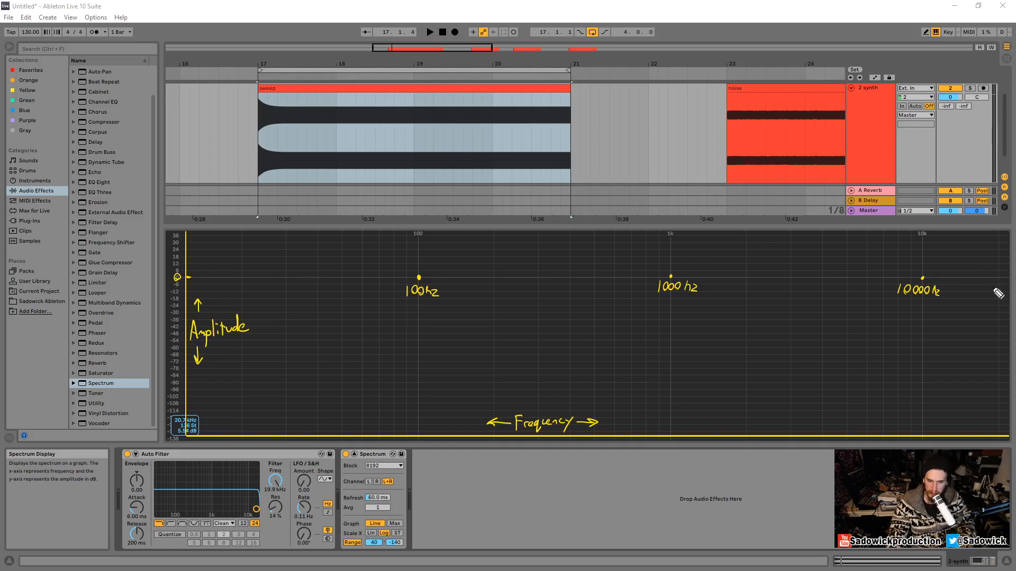
Step: Handwrite "20k" with an arrow at the Spectrum's upper-frequency end and "20Hz" at its lower end, and erase the vertical axis line
{"action": "mouse_move", "coordinate": [991, 286]}
{"action": "left_mouse_down"}
{"action": "mouse_move", "coordinate": [1008, 290]}
{"action": "mouse_move", "coordinate": [998, 306]}
{"action": "left_mouse_up"}
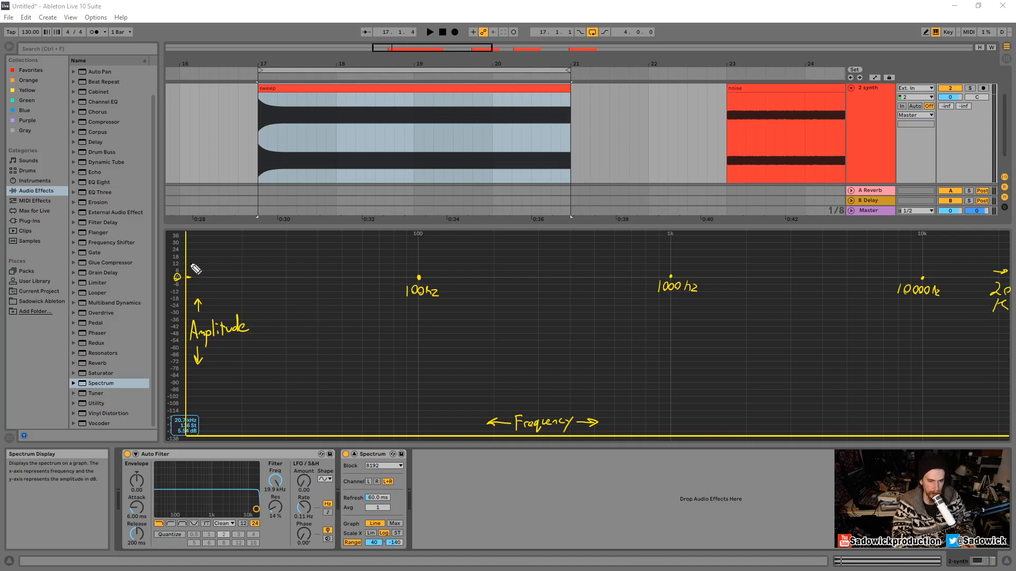
{"action": "left_click_drag", "start_coordinate": [191, 266], "coordinate": [231, 275]}
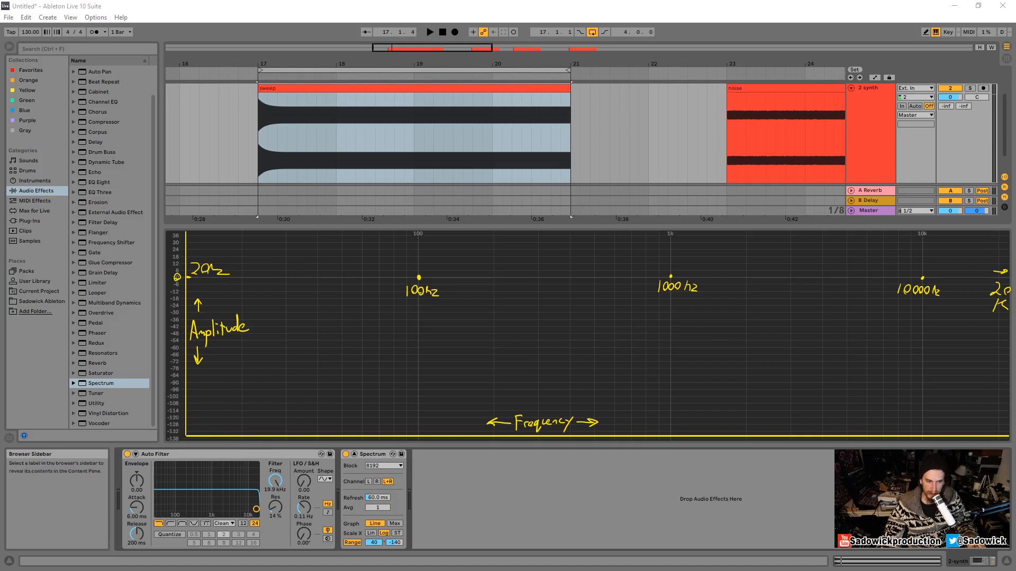
{"action": "left_click", "coordinate": [187, 427]}
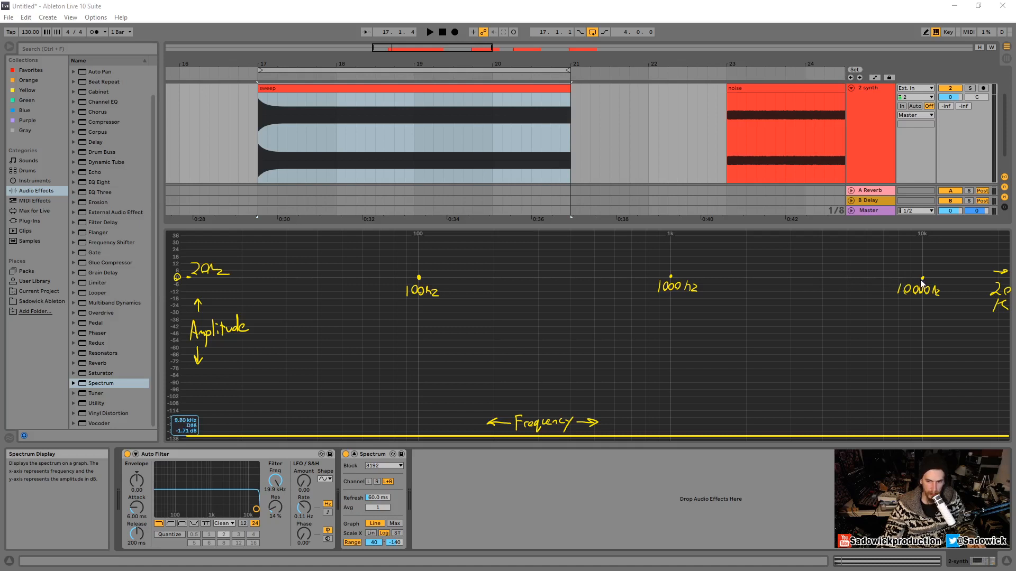
Step: Switch Spectrum's X scale to linear for comparison, return it to logarithmic, and clear all drawn annotations
{"action": "left_click", "coordinate": [370, 532]}
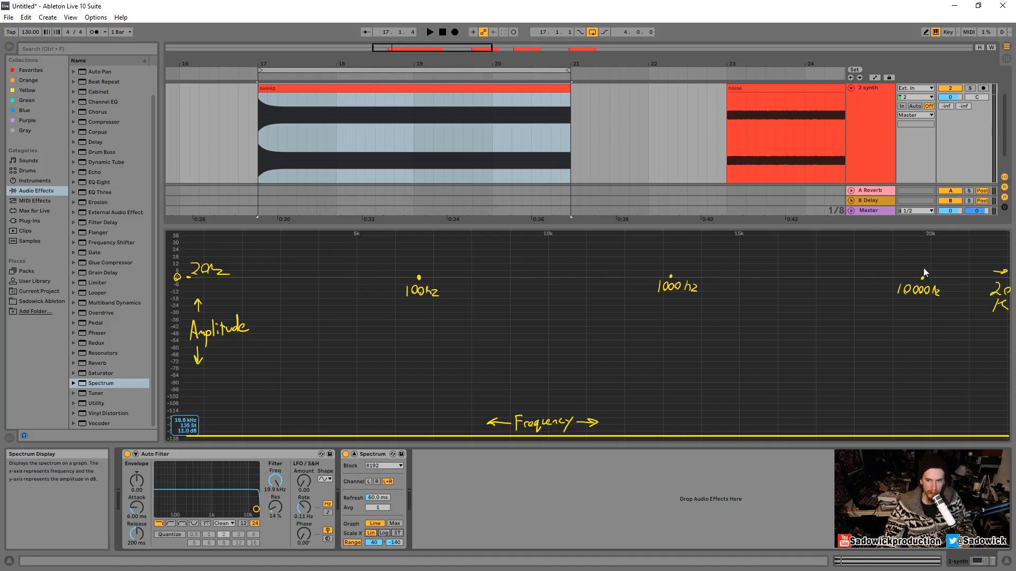
{"action": "left_click", "coordinate": [384, 533]}
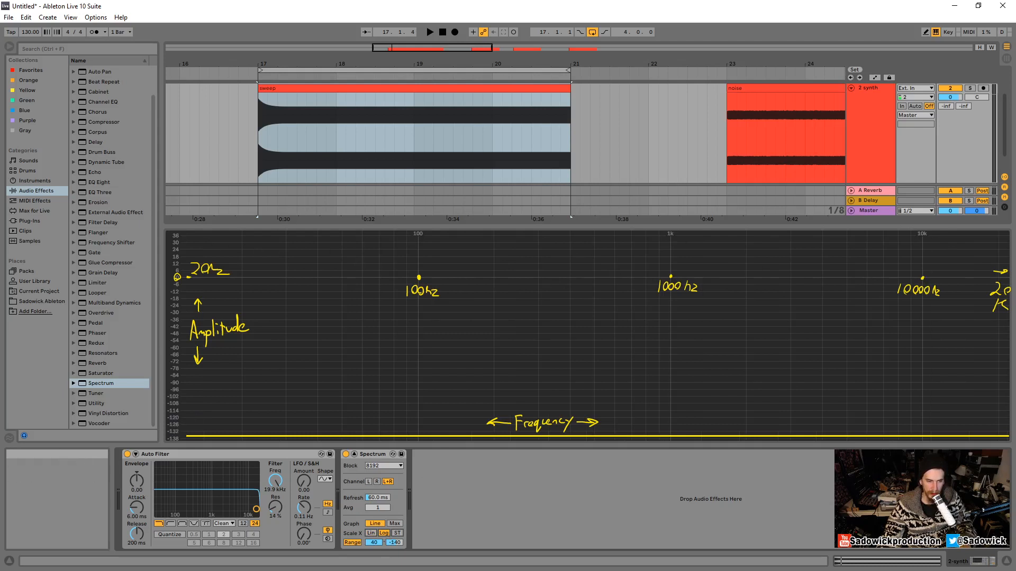
{"action": "key", "text": "Escape"}
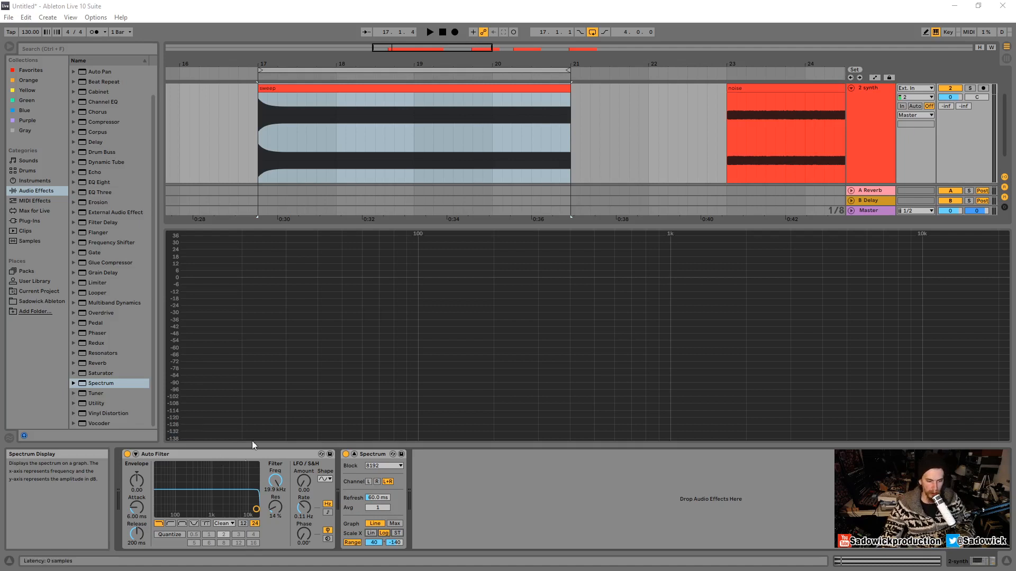
Step: Lower Auto Filter's cutoff to 844 Hz with 17% resonance and play the sweep through it
{"action": "left_click", "coordinate": [341, 87]}
{"action": "key", "text": "space"}
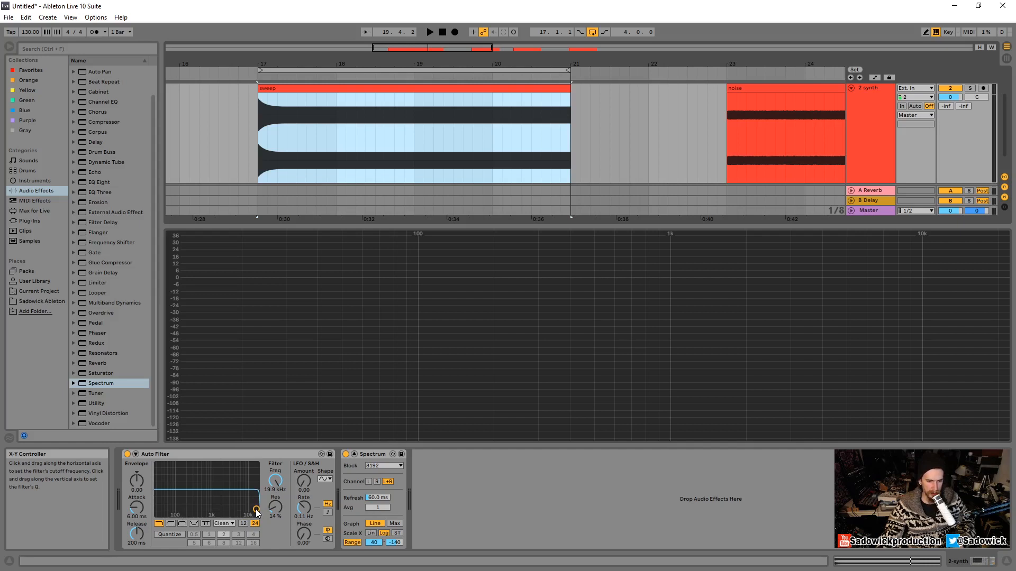
{"action": "left_click_drag", "start_coordinate": [256, 511], "coordinate": [209, 507]}
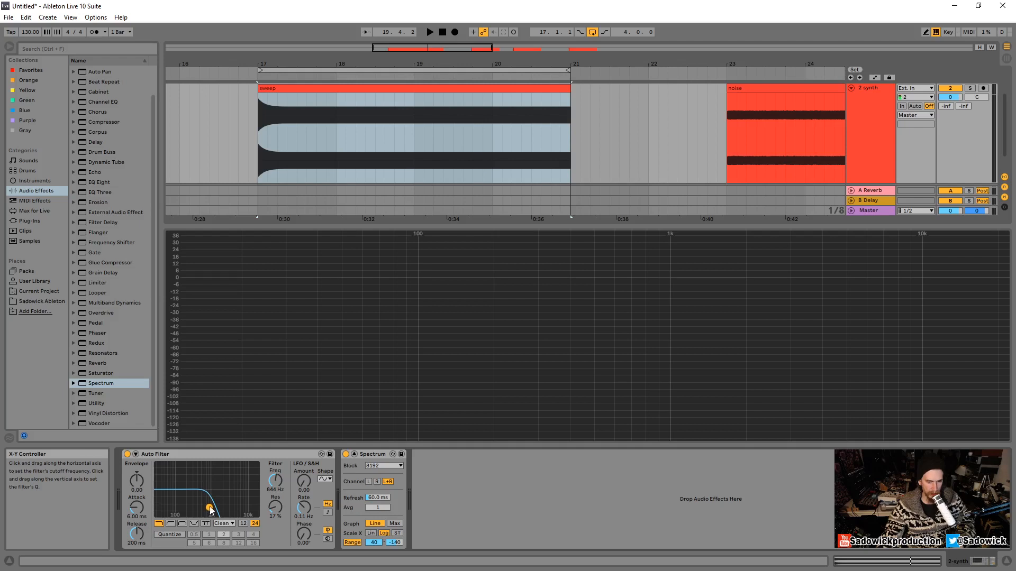
{"action": "left_click", "coordinate": [429, 31]}
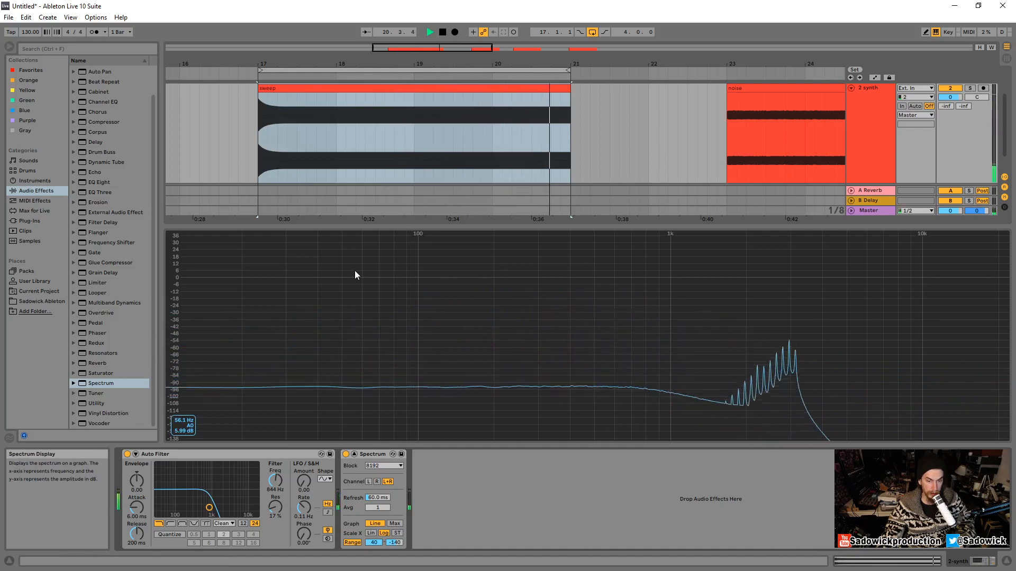
{"action": "left_click", "coordinate": [442, 32]}
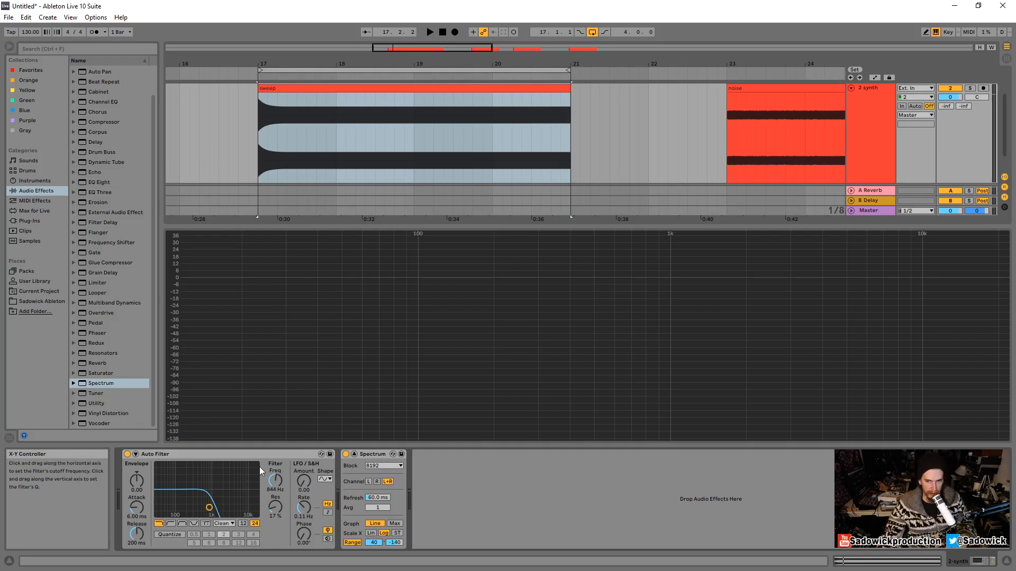
Step: Loop the noise clip, raise Auto Filter's cutoff back to 19.9 kHz and play the noise through Spectrum
{"action": "left_click_drag", "start_coordinate": [497, 66], "coordinate": [544, 69]}
{"action": "left_click", "coordinate": [515, 86]}
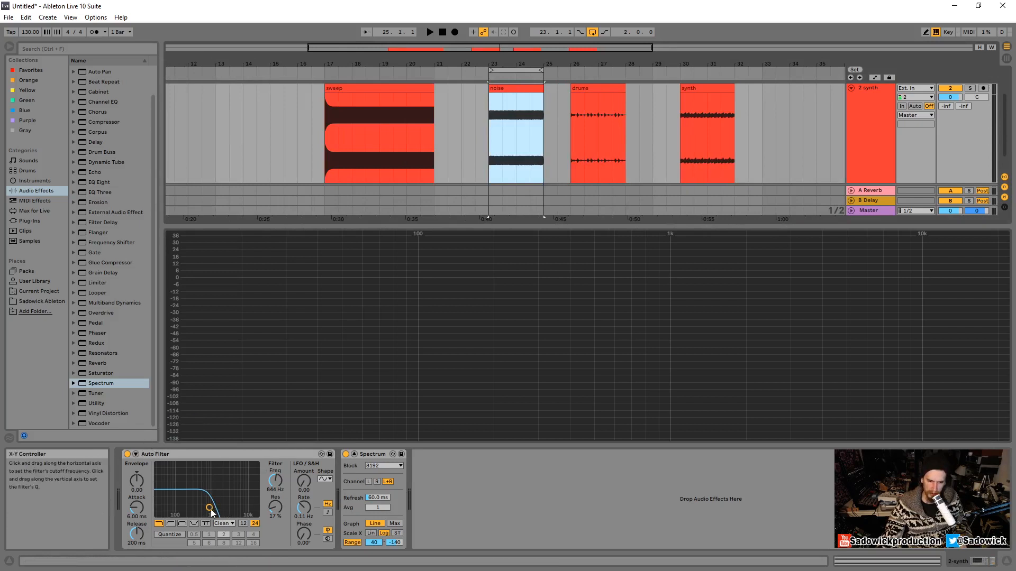
{"action": "left_click_drag", "start_coordinate": [211, 512], "coordinate": [257, 508]}
{"action": "key", "text": "space"}
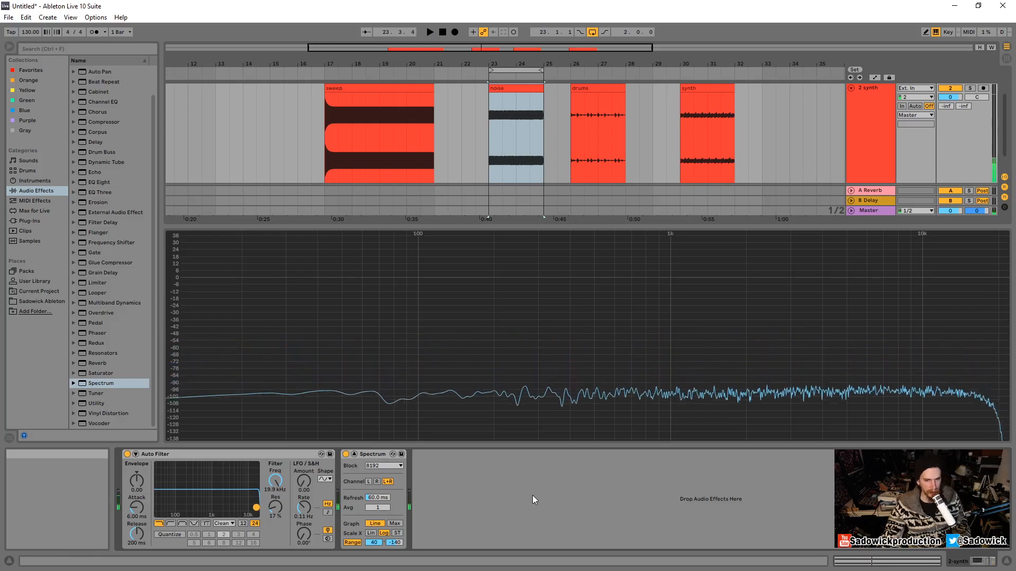
Step: Select the sweep clip and the noise clip in turn to compare them, and play the unfiltered noise
{"action": "left_click", "coordinate": [392, 91]}
{"action": "left_click", "coordinate": [393, 91]}
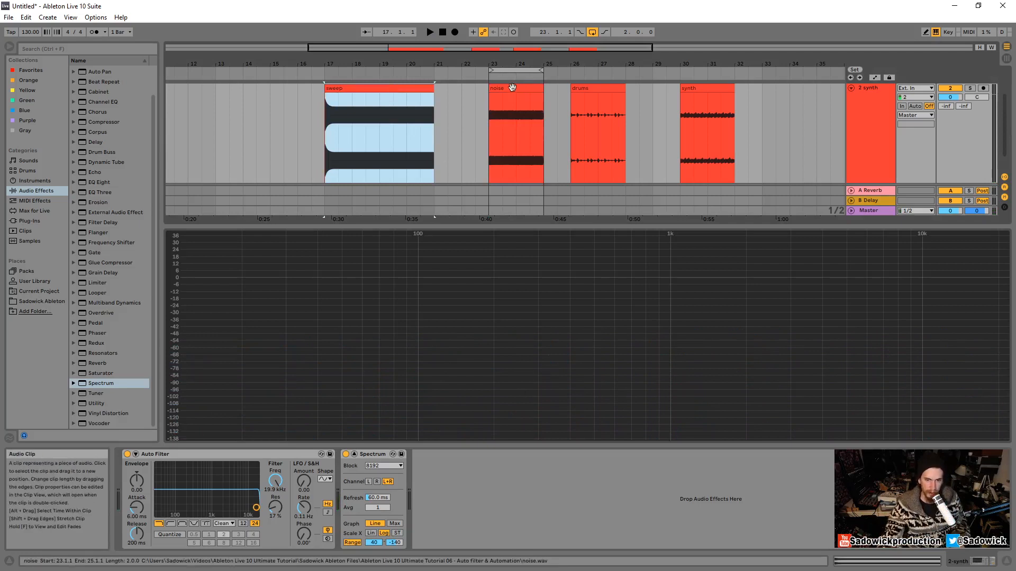
{"action": "left_click", "coordinate": [512, 87]}
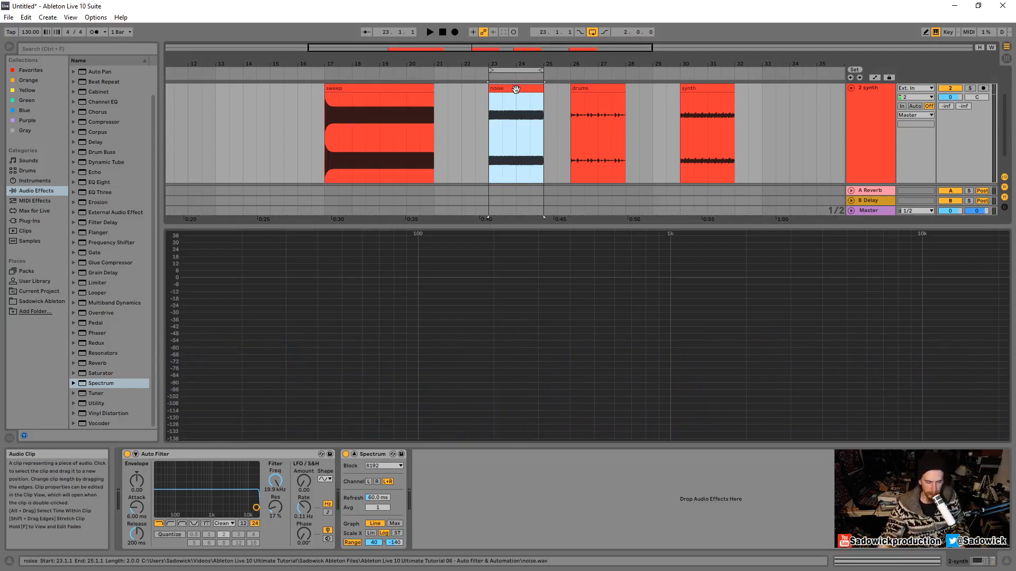
{"action": "key", "text": "space"}
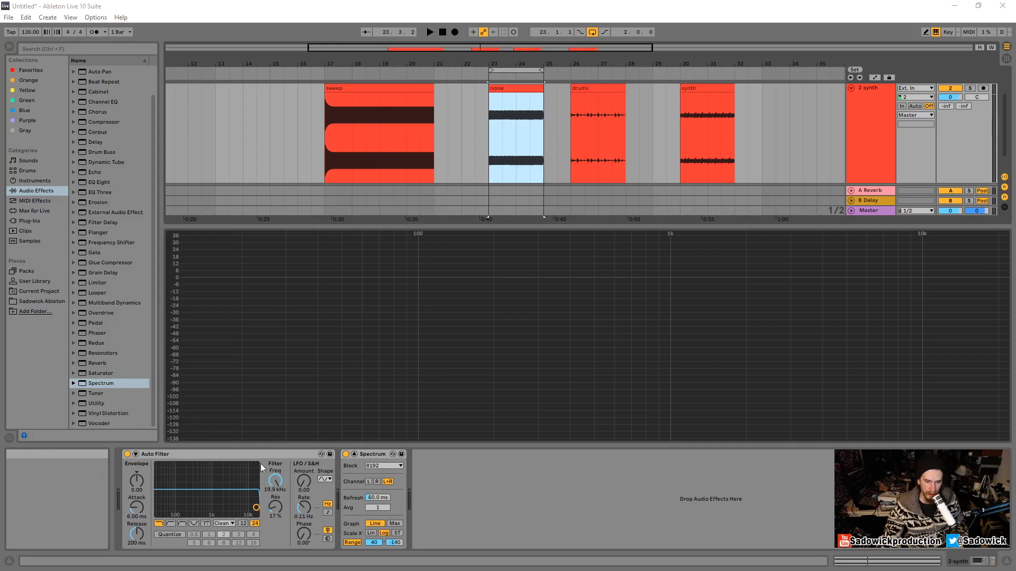
Step: Draw a yellow box around Auto Filter's Freq and Res controls and lower the cutoff to 1.16 kHz
{"action": "left_click_drag", "start_coordinate": [260, 462], "coordinate": [291, 520]}
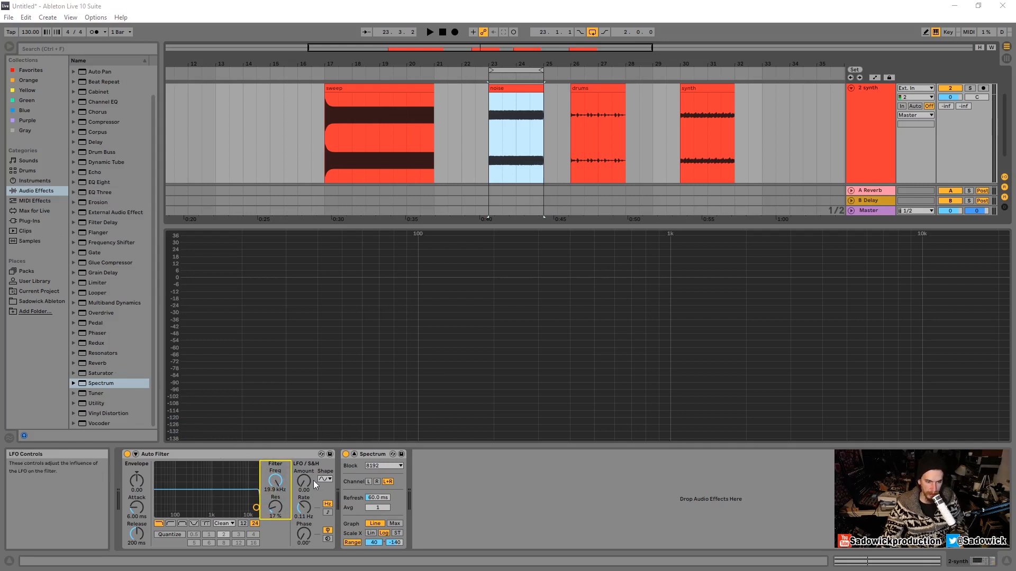
{"action": "left_click_drag", "start_coordinate": [275, 483], "coordinate": [275, 513]}
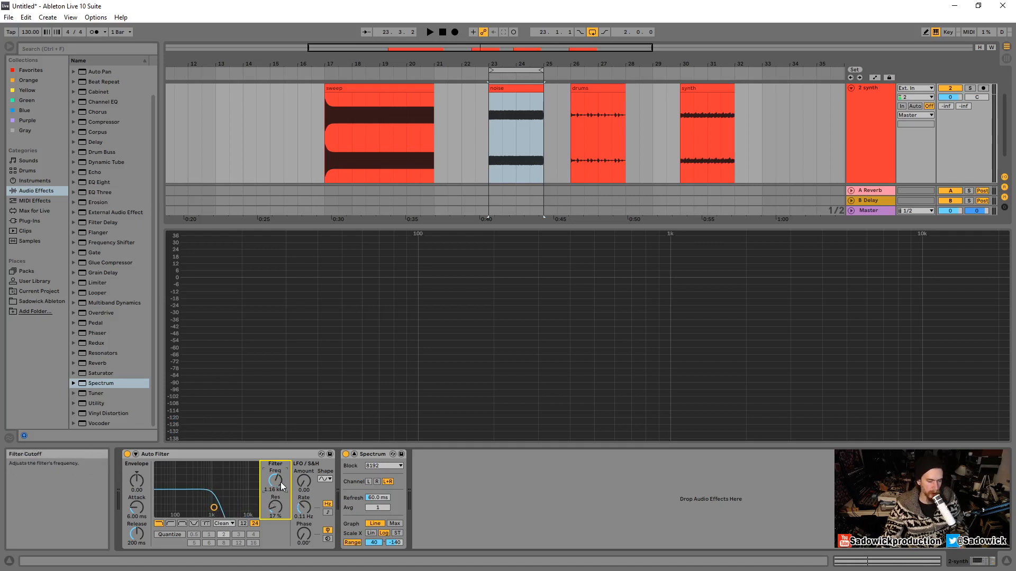
Step: Play and stop the looped noise several times to examine how Auto Filter shapes its high frequencies in Spectrum
{"action": "left_click", "coordinate": [518, 92]}
{"action": "key", "text": "space"}
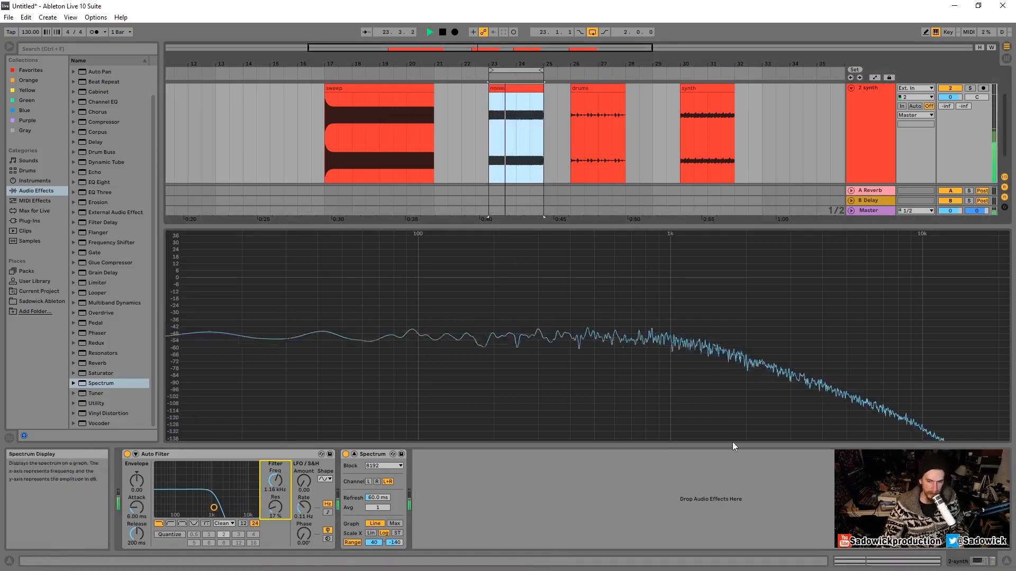
{"action": "key", "text": "space"}
{"action": "key", "text": "space"}
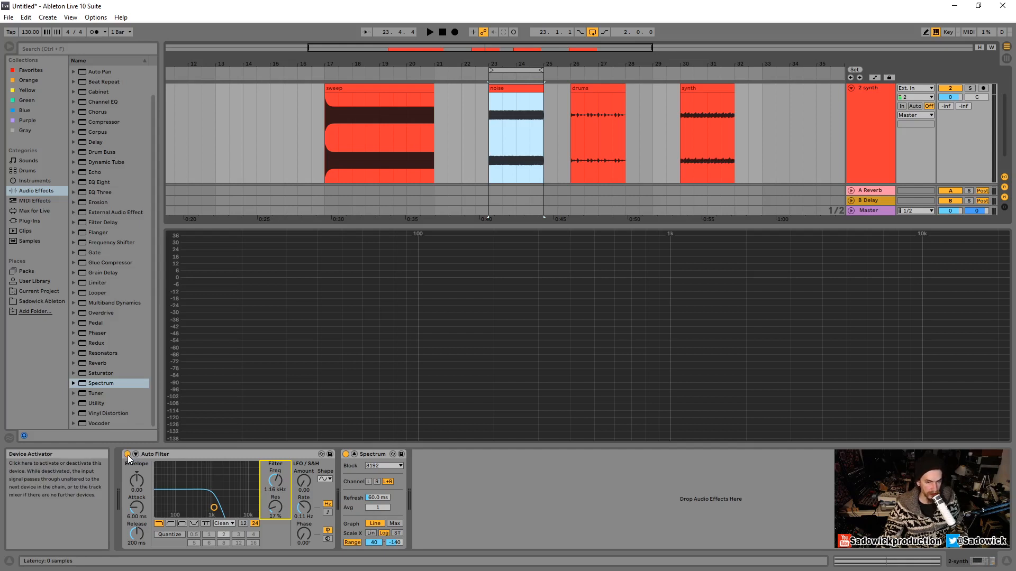
{"action": "key", "text": "space"}
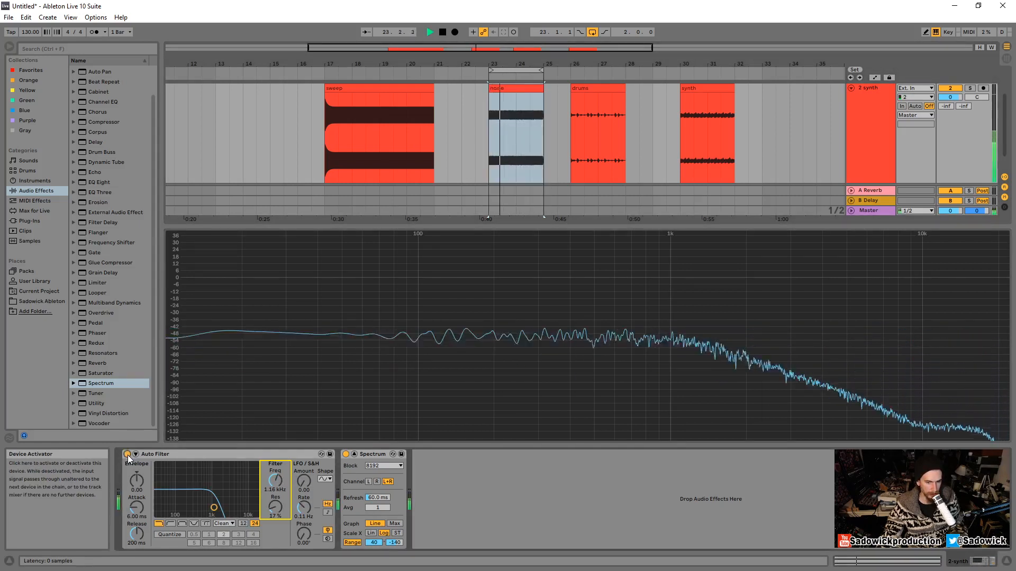
{"action": "key", "text": "space"}
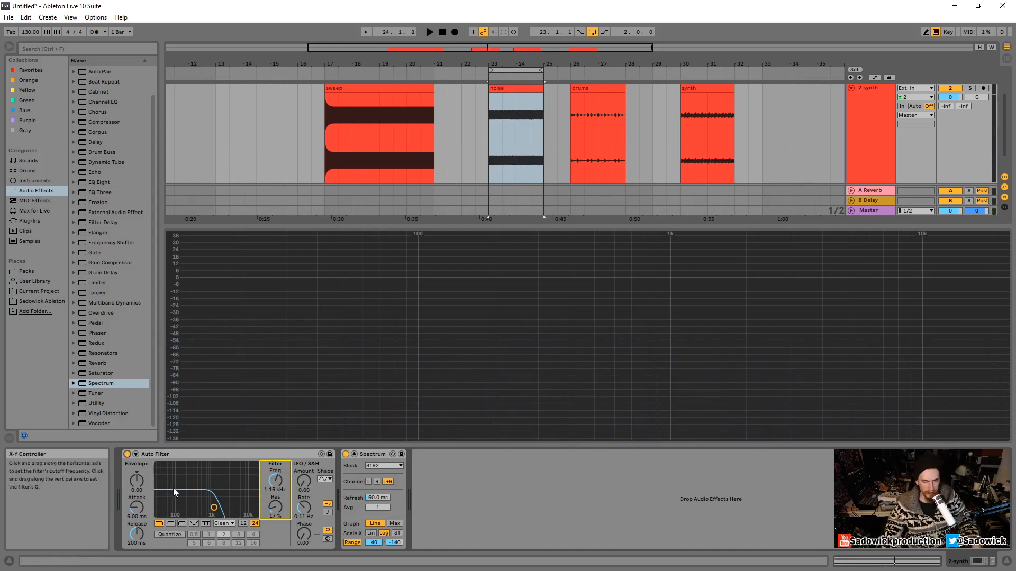
Step: Set Auto Filter to 1.01 kHz with 20% resonance, mark 1 kHz on Spectrum as "Cutoff point" and draw a line between Freq and Res
{"action": "left_click_drag", "start_coordinate": [217, 512], "coordinate": [211, 506]}
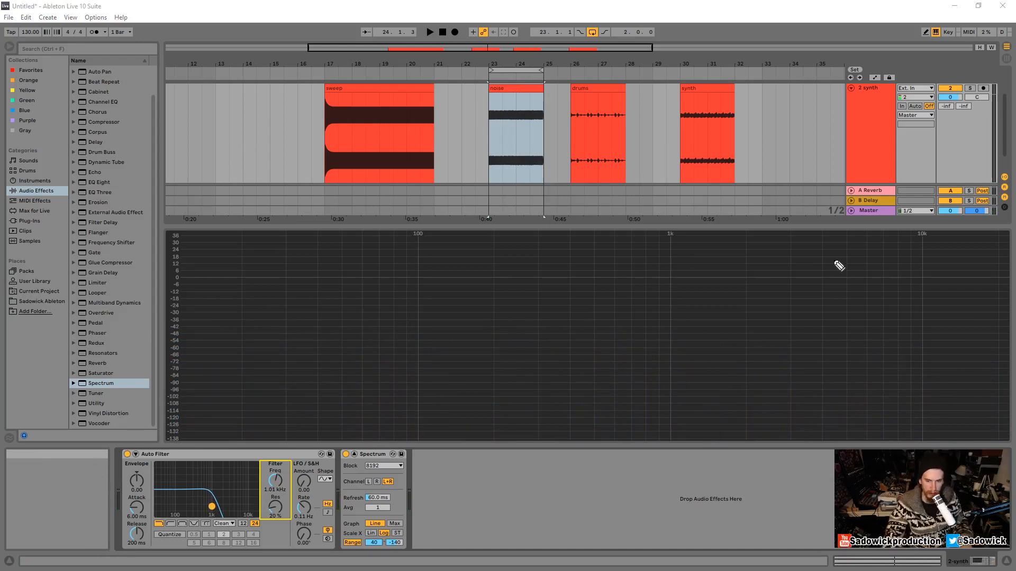
{"action": "left_click", "coordinate": [671, 277]}
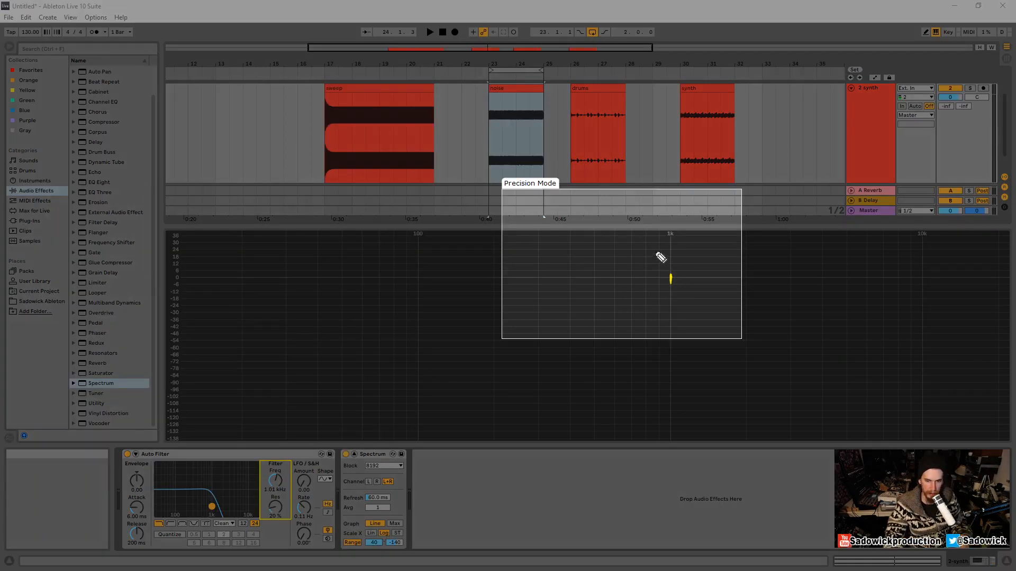
{"action": "left_click_drag", "start_coordinate": [660, 257], "coordinate": [723, 257]}
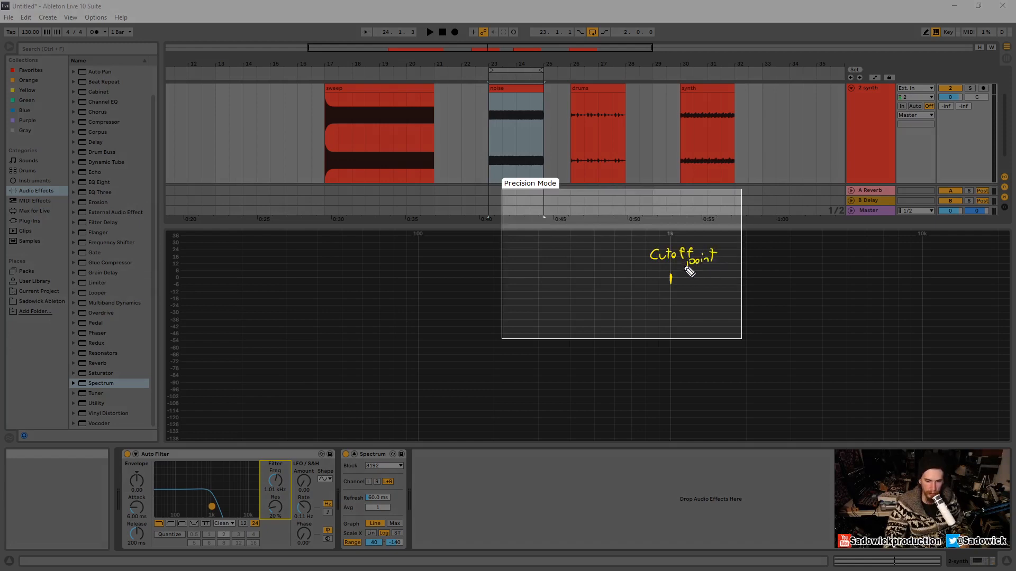
{"action": "key", "text": "Escape"}
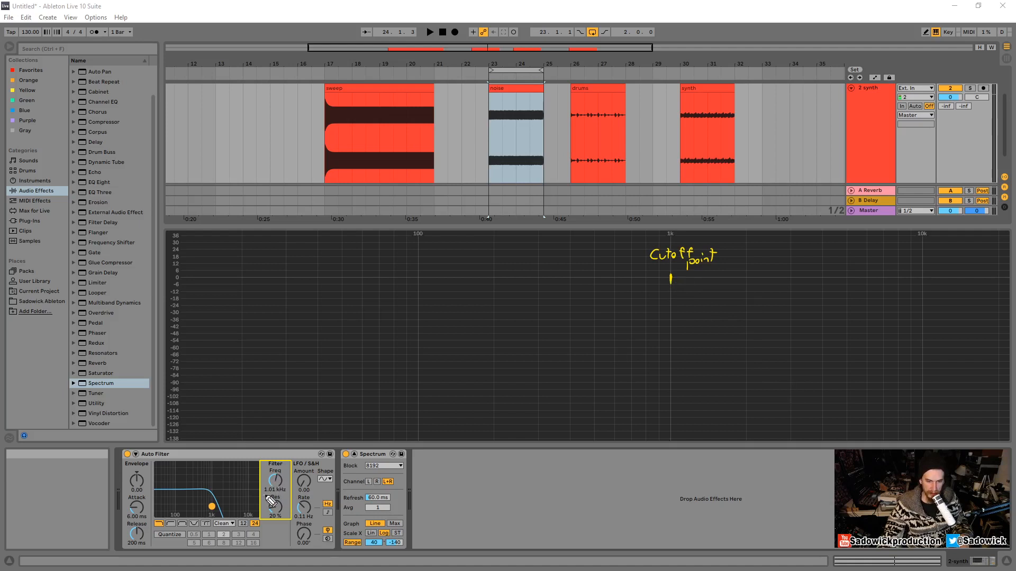
{"action": "left_click_drag", "start_coordinate": [265, 496], "coordinate": [274, 496]}
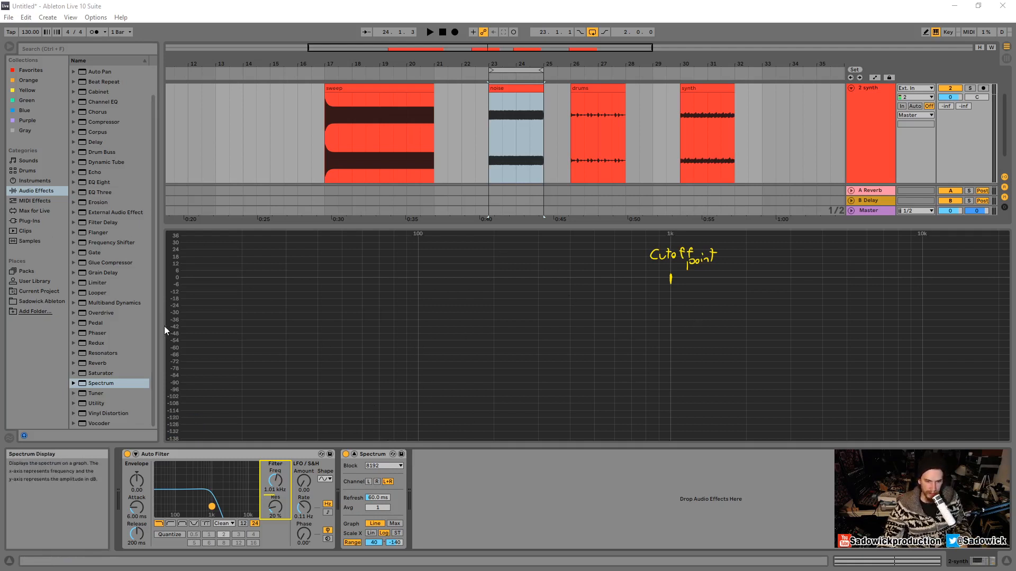
Step: Enable Spectrum's Max graph, play the filtered noise and trace its roll-off curve downward from 1 kHz in yellow
{"action": "left_click", "coordinate": [399, 522]}
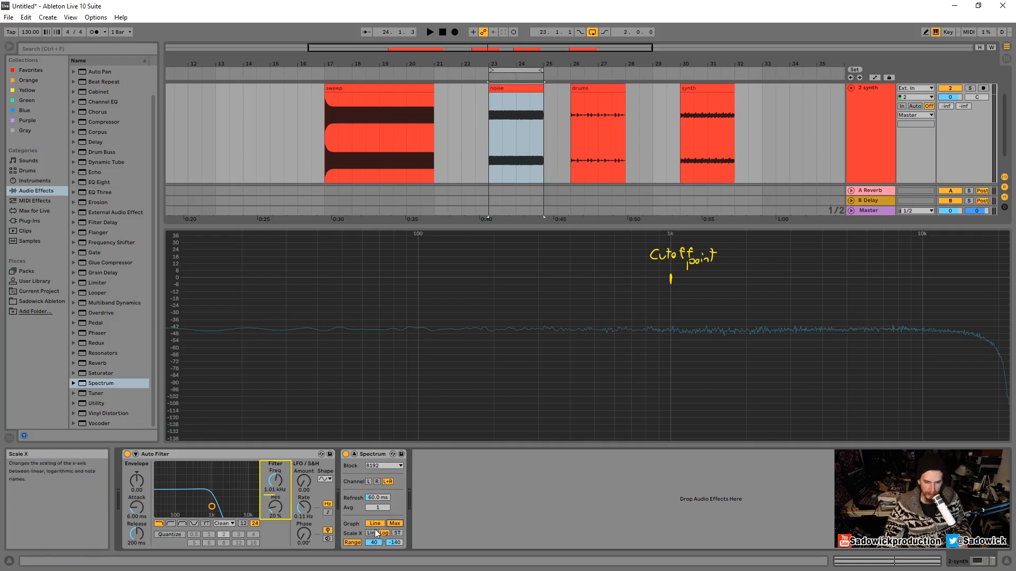
{"action": "key", "text": "space"}
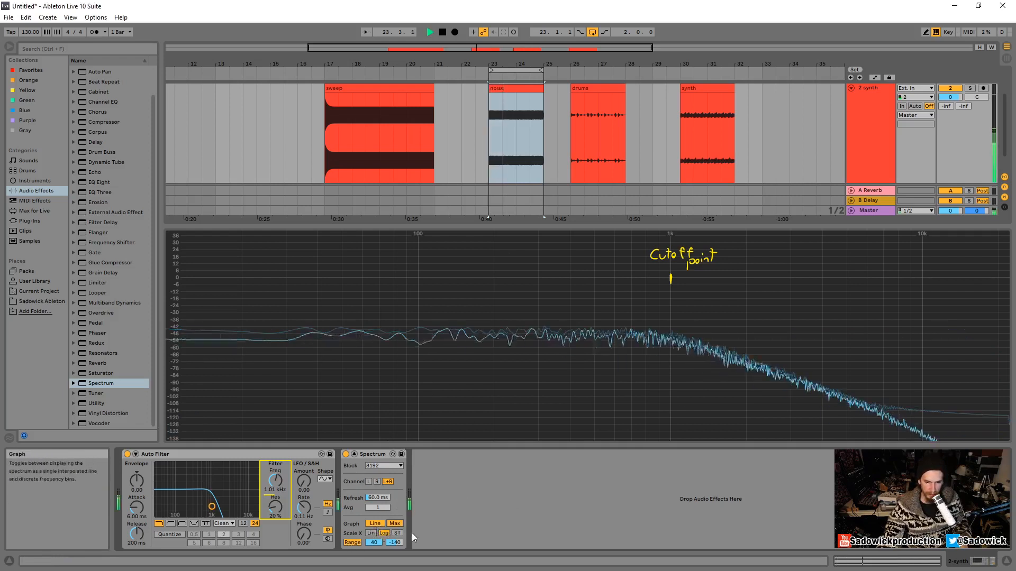
{"action": "key", "text": "space"}
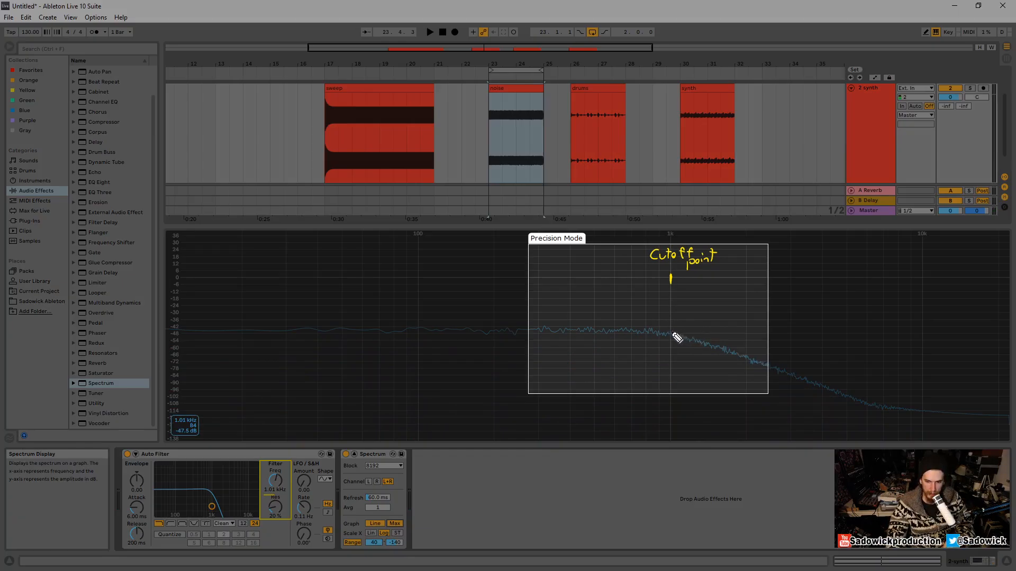
{"action": "left_click_drag", "start_coordinate": [671, 333], "coordinate": [761, 365]}
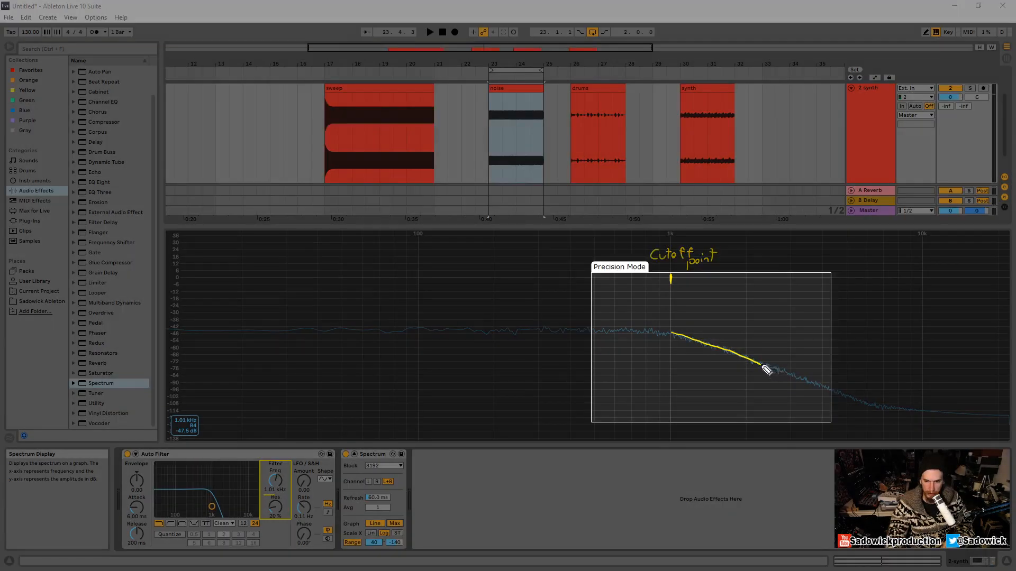
{"action": "left_click_drag", "start_coordinate": [763, 366], "coordinate": [828, 397]}
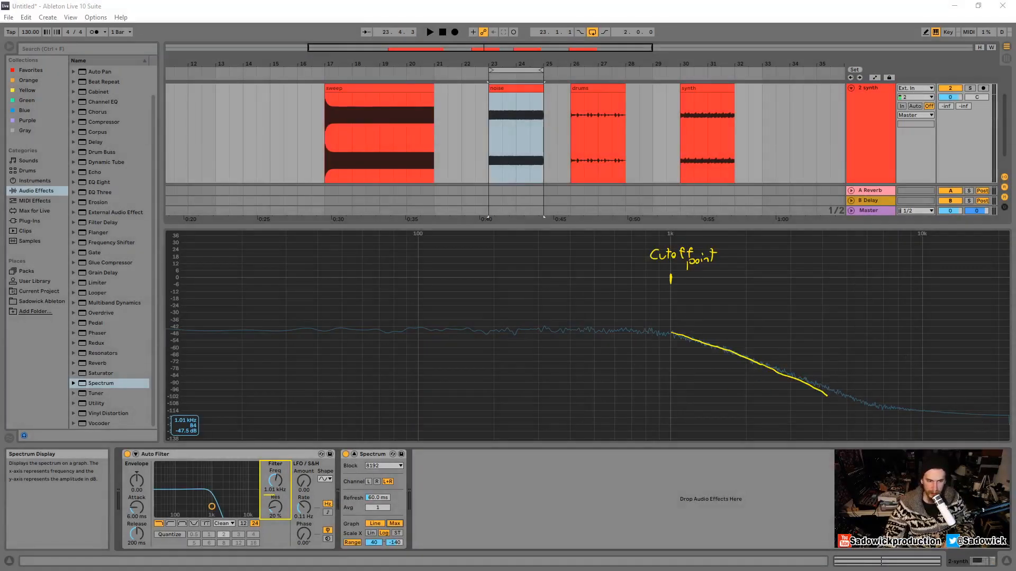
Step: Switch Auto Filter's slope to 12 dB, play the noise and trace its gentler roll-off curve from 1 kHz past 10 kHz in yellow
{"action": "left_click", "coordinate": [243, 523]}
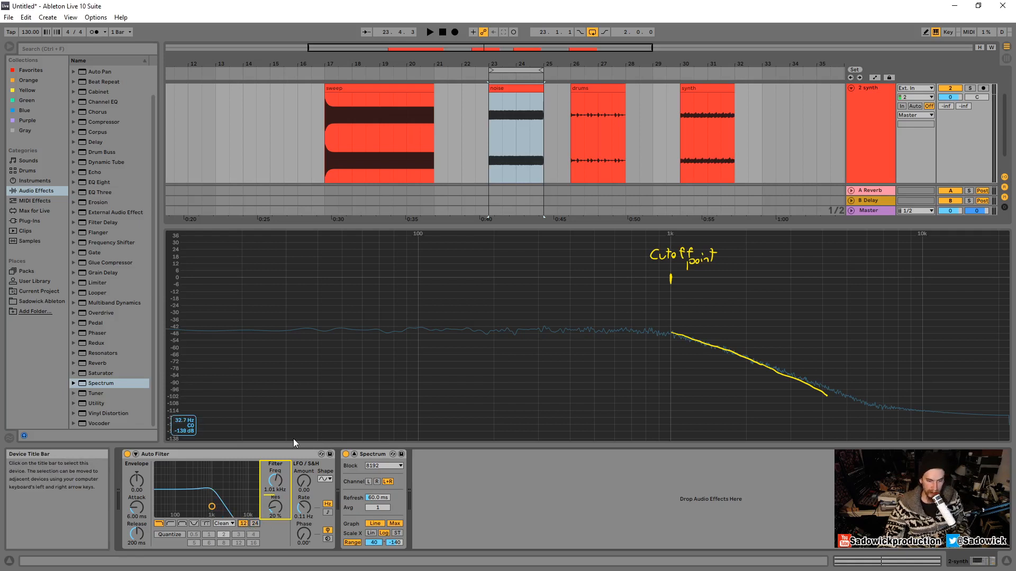
{"action": "key", "text": "space"}
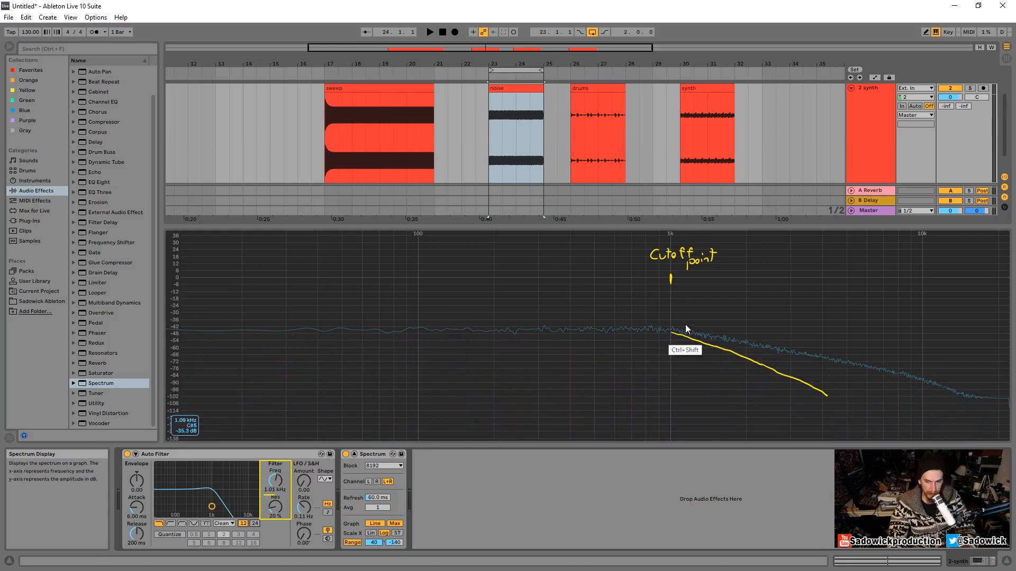
{"action": "key", "text": "ctrl+shift+3"}
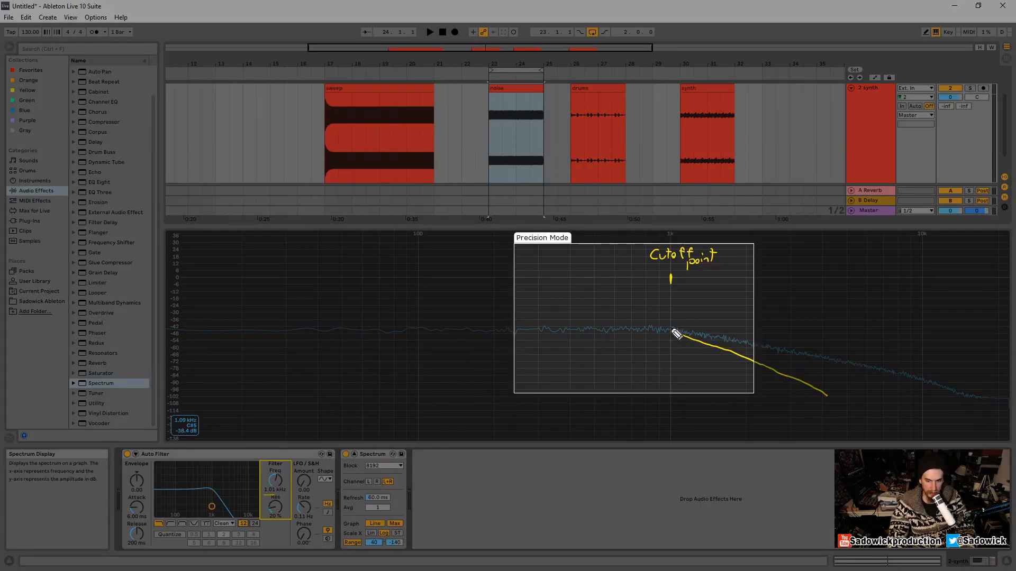
{"action": "left_click_drag", "start_coordinate": [671, 329], "coordinate": [747, 344]}
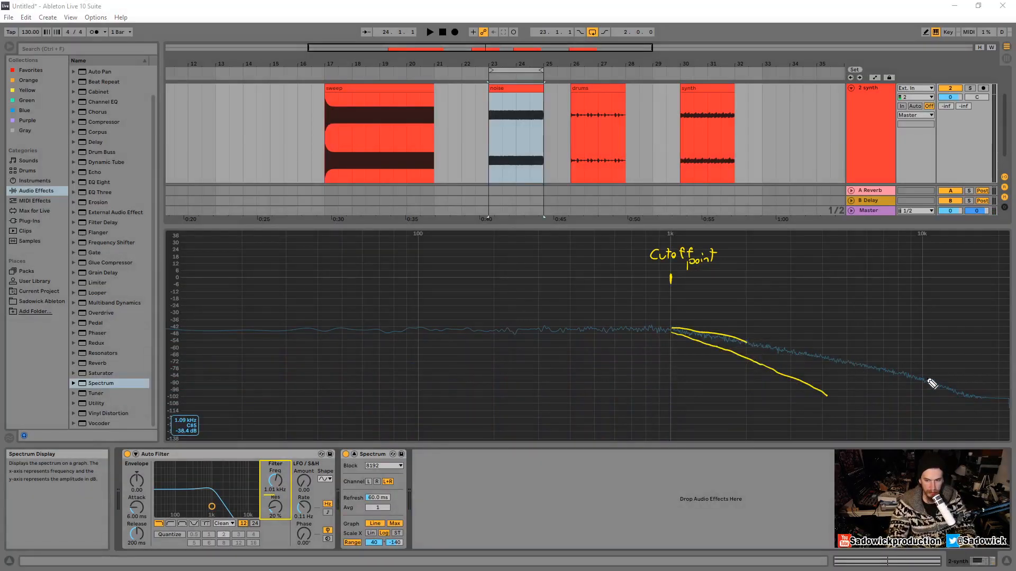
{"action": "key", "text": "shift"}
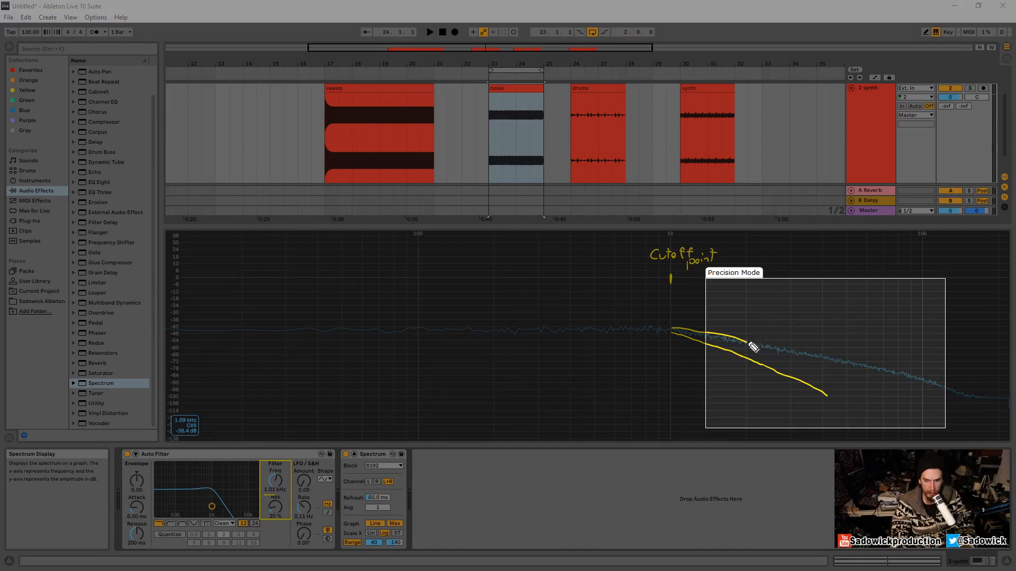
{"action": "left_click_drag", "start_coordinate": [751, 346], "coordinate": [935, 387]}
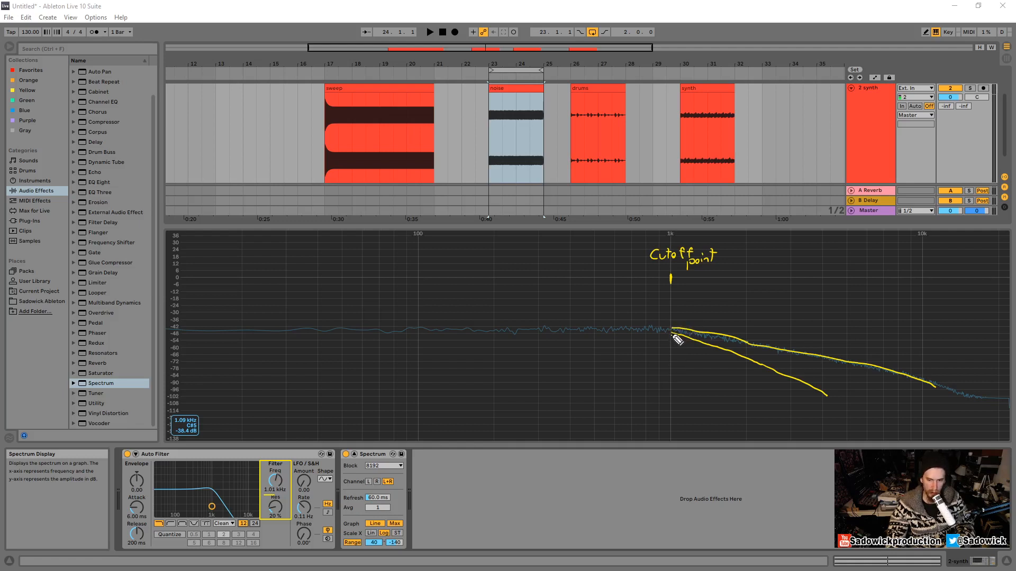
Step: Sketch a vertical drop in yellow at the 1 kHz cutoff point on Spectrum and clear it again
{"action": "left_click_drag", "start_coordinate": [672, 335], "coordinate": [668, 407]}
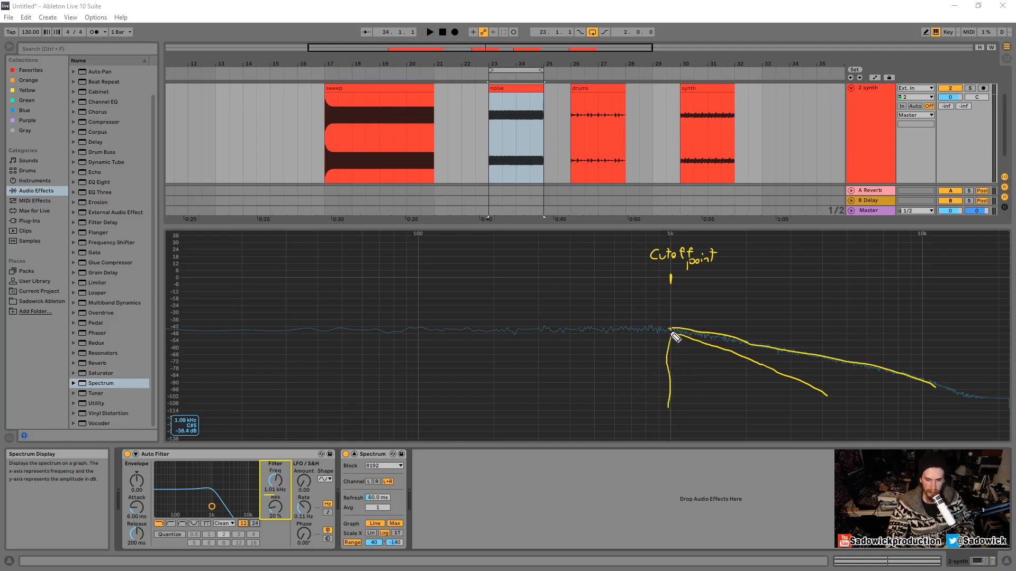
{"action": "left_click_drag", "start_coordinate": [669, 330], "coordinate": [658, 329]}
{"action": "left_click_drag", "start_coordinate": [656, 322], "coordinate": [669, 349]}
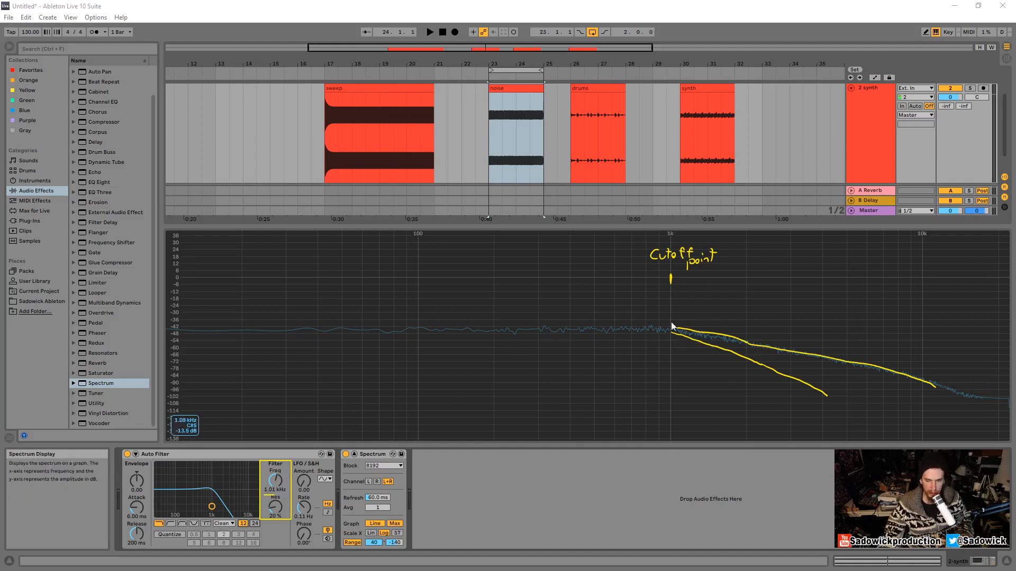
Step: Toggle Auto Filter's slope to 24 and back to 12, then label the traced curves "12 db per octave" and "24 db per octave"
{"action": "left_click", "coordinate": [255, 522]}
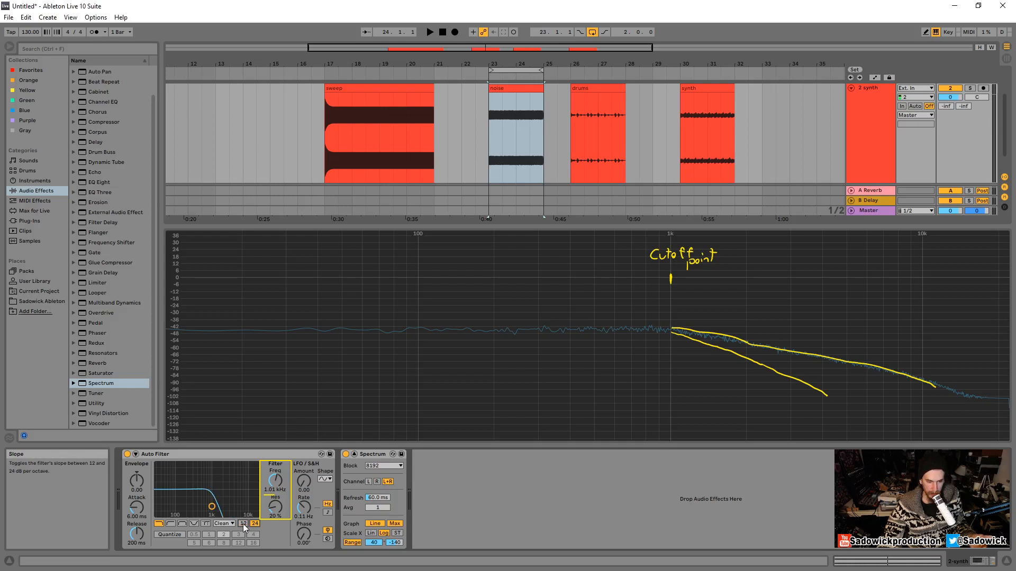
{"action": "left_click", "coordinate": [243, 524]}
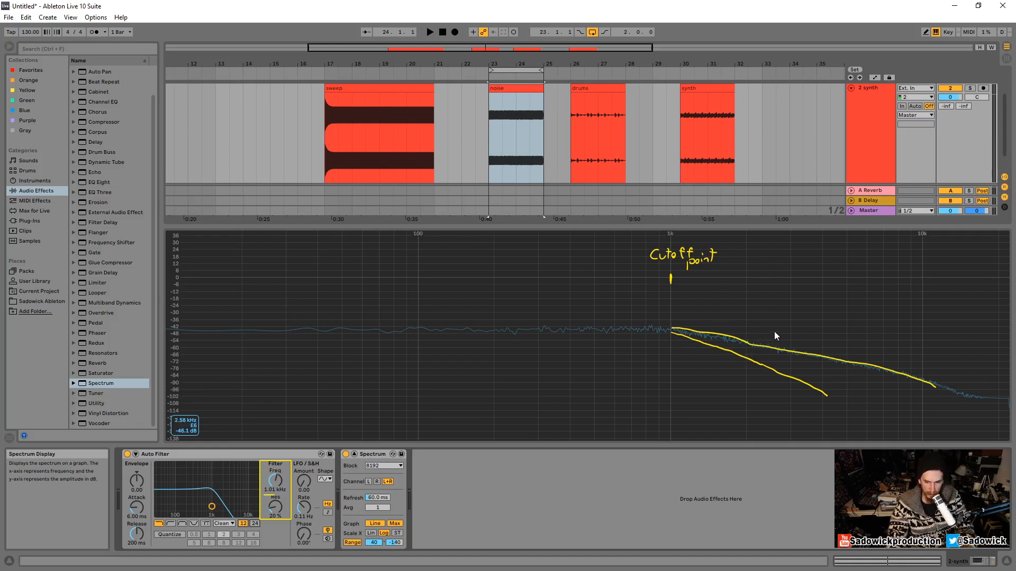
{"action": "key", "text": "ctrl+shift+3"}
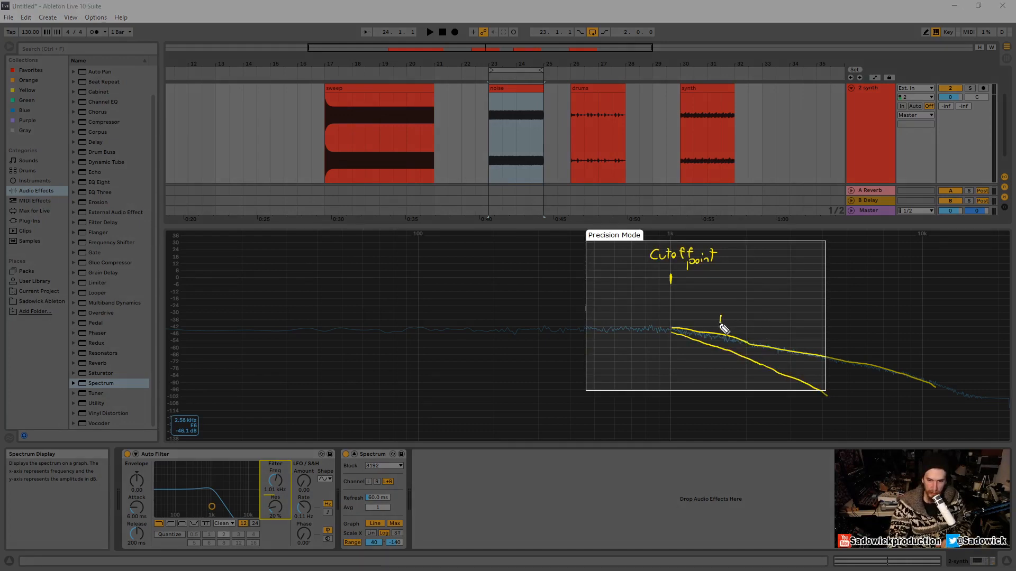
{"action": "mouse_move", "coordinate": [720, 316]}
{"action": "left_mouse_down"}
{"action": "mouse_move", "coordinate": [721, 326]}
{"action": "mouse_move", "coordinate": [790, 339]}
{"action": "left_mouse_up"}
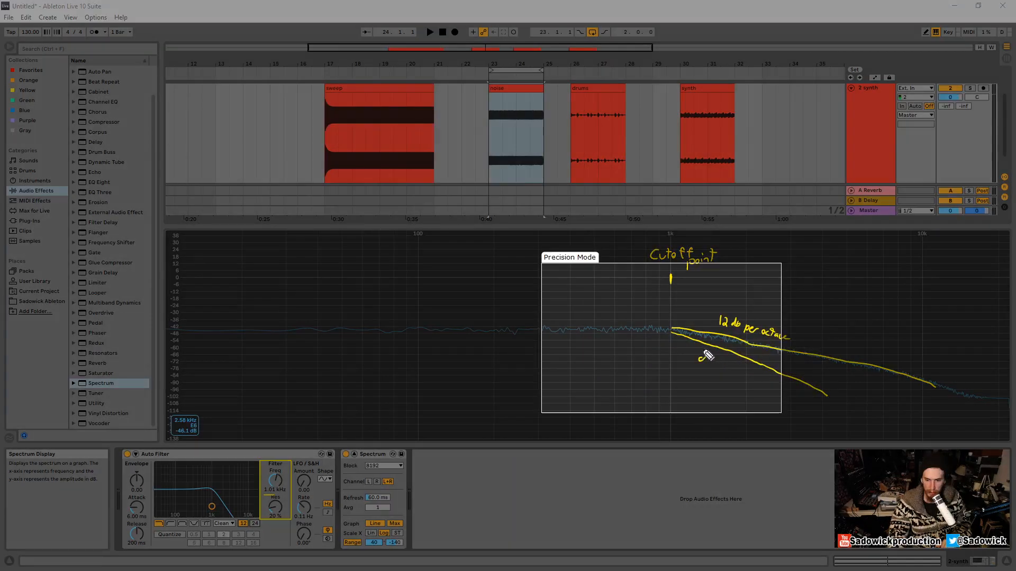
{"action": "mouse_move", "coordinate": [708, 356]}
{"action": "left_mouse_down"}
{"action": "mouse_move", "coordinate": [744, 374]}
{"action": "mouse_move", "coordinate": [738, 390]}
{"action": "mouse_move", "coordinate": [758, 388]}
{"action": "left_mouse_up"}
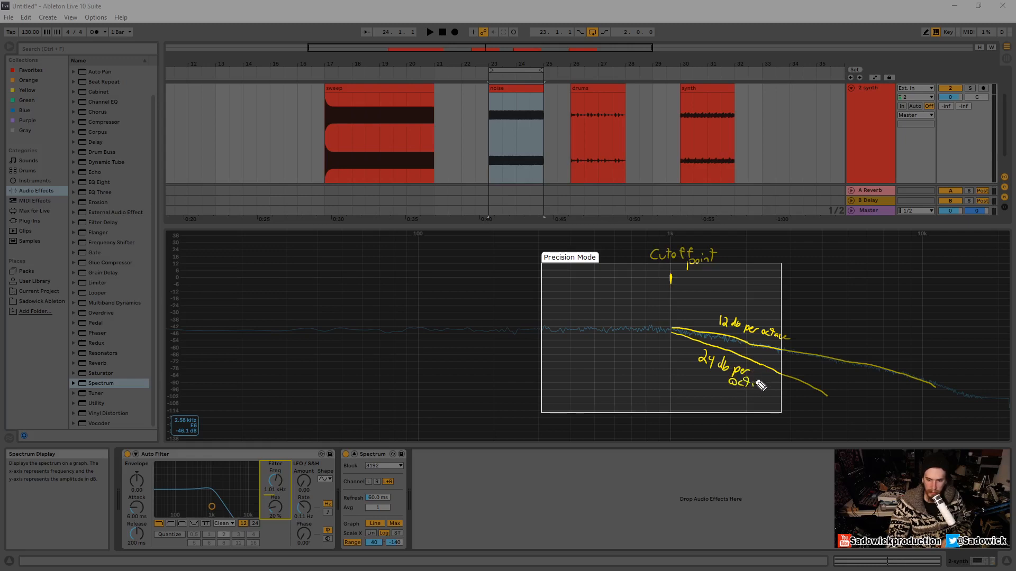
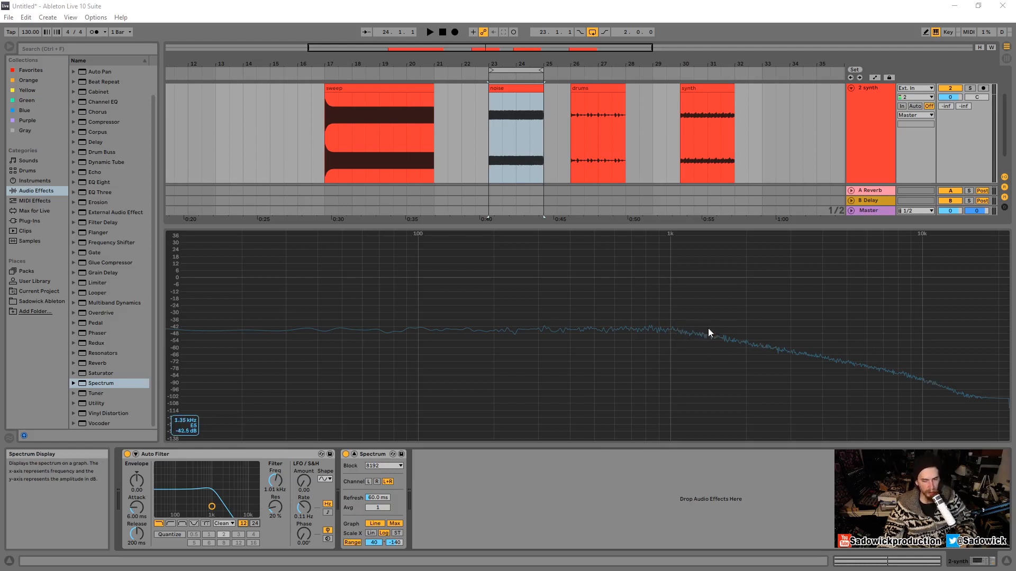
Step: Set Auto Filter's slope to 24 dB, turn off Spectrum's Max graph and briefly play the noise
{"action": "left_click", "coordinate": [255, 524]}
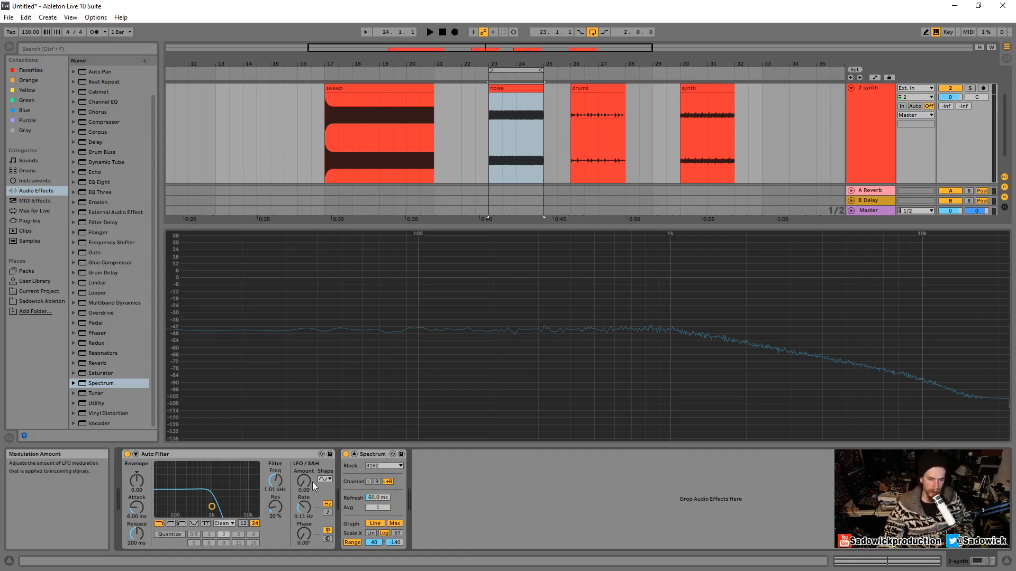
{"action": "left_click", "coordinate": [394, 524]}
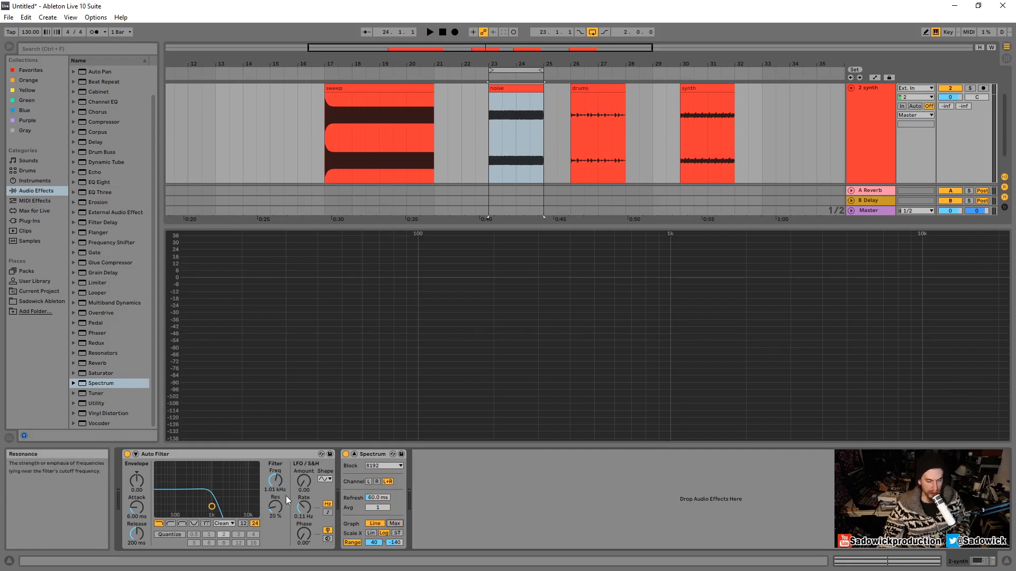
{"action": "key", "text": "space"}
{"action": "key", "text": "space"}
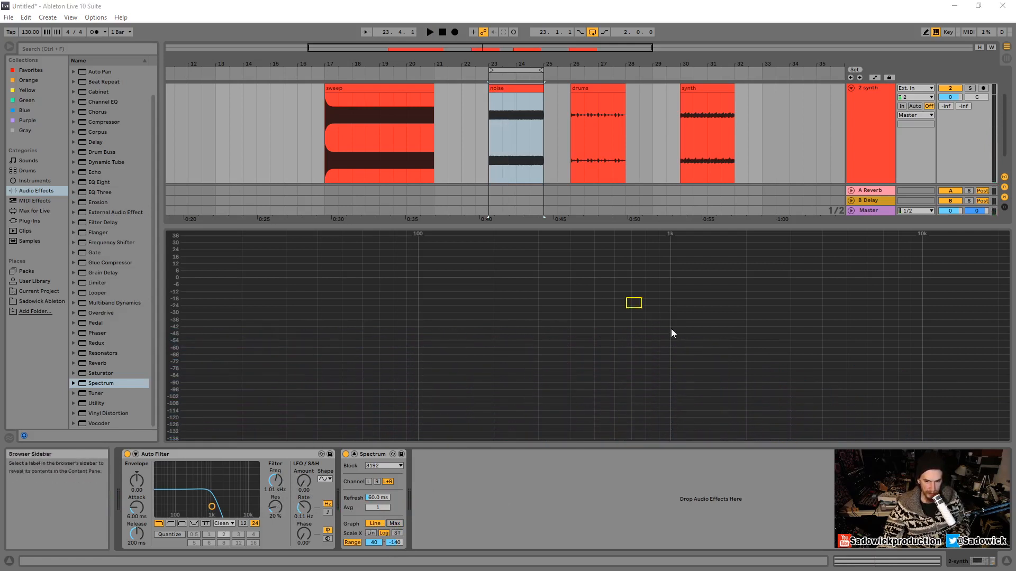
Step: Draw a yellow box around Spectrum's 1 kHz region and raise Auto Filter's resonance to 108% while the noise plays
{"action": "left_click_drag", "start_coordinate": [670, 329], "coordinate": [740, 377]}
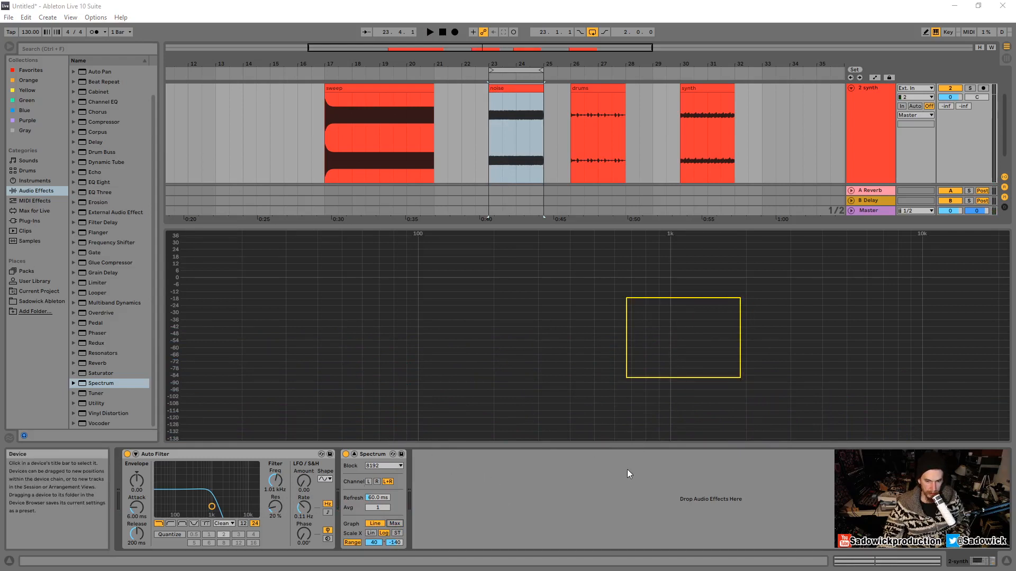
{"action": "key", "text": "space"}
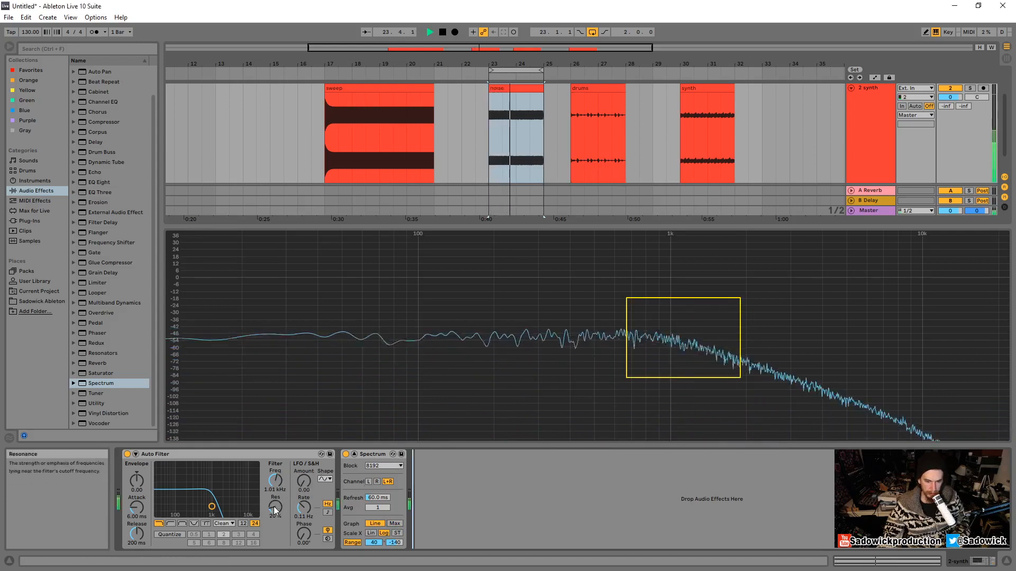
{"action": "left_click_drag", "start_coordinate": [274, 507], "coordinate": [274, 464]}
{"action": "key", "text": "space"}
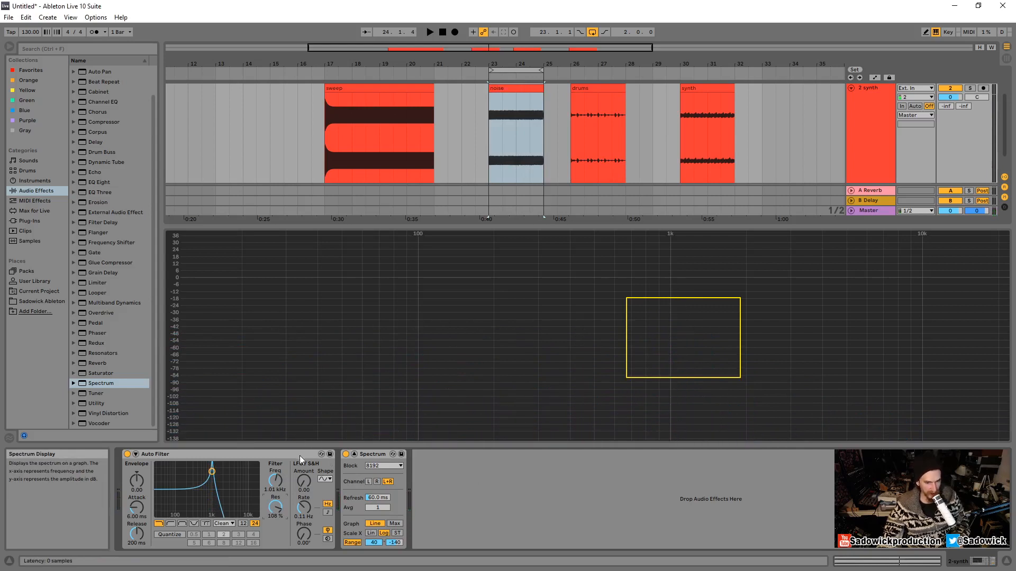
Step: Replay the noise while dropping Auto Filter's resonance to 0% and raising it back up to 98%
{"action": "key", "text": "space"}
{"action": "left_click_drag", "start_coordinate": [274, 509], "coordinate": [274, 566]}
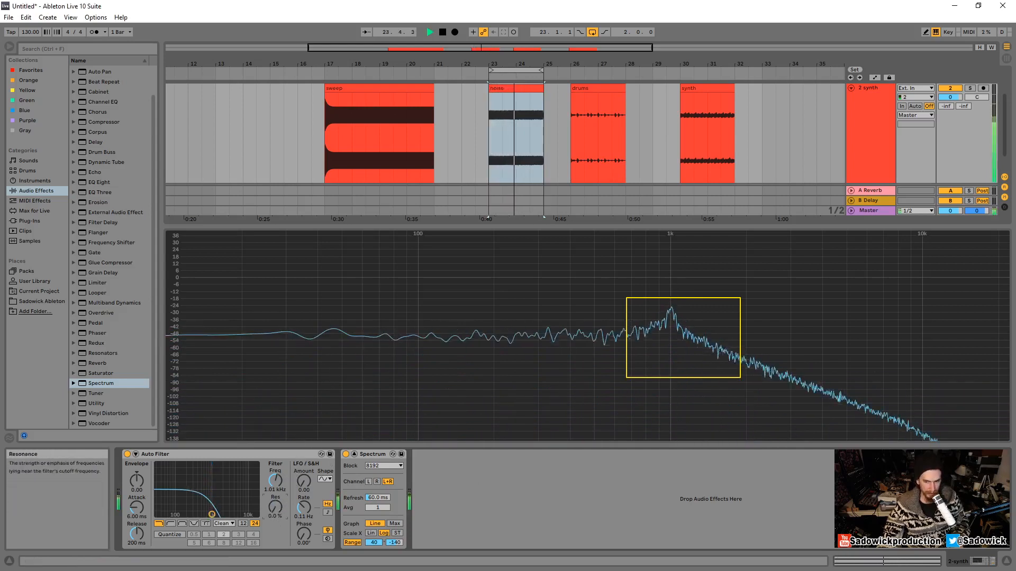
{"action": "key", "text": "space"}
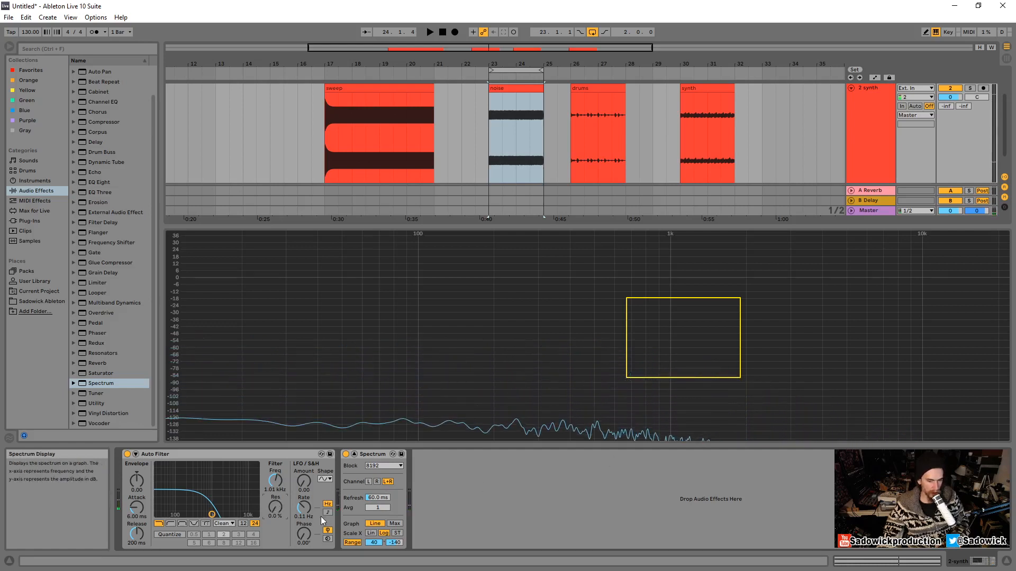
{"action": "left_click_drag", "start_coordinate": [275, 507], "coordinate": [275, 455]}
{"action": "key", "text": "space"}
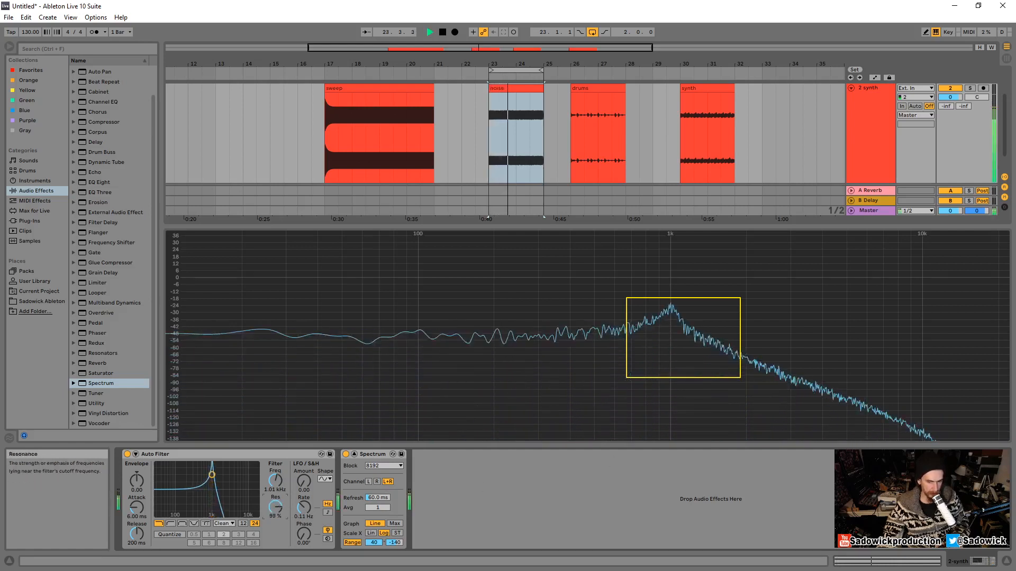
{"action": "key", "text": "space"}
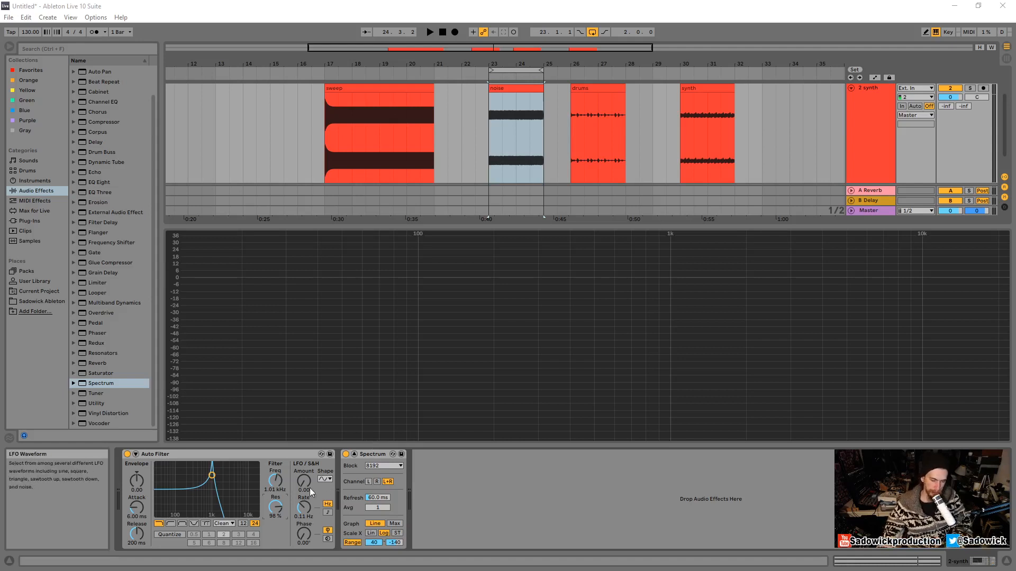
Step: Lower Auto Filter's resonance to 77% and on to 48%, and set its cutoff to 524 Hz
{"action": "left_click_drag", "start_coordinate": [275, 505], "coordinate": [274, 511]}
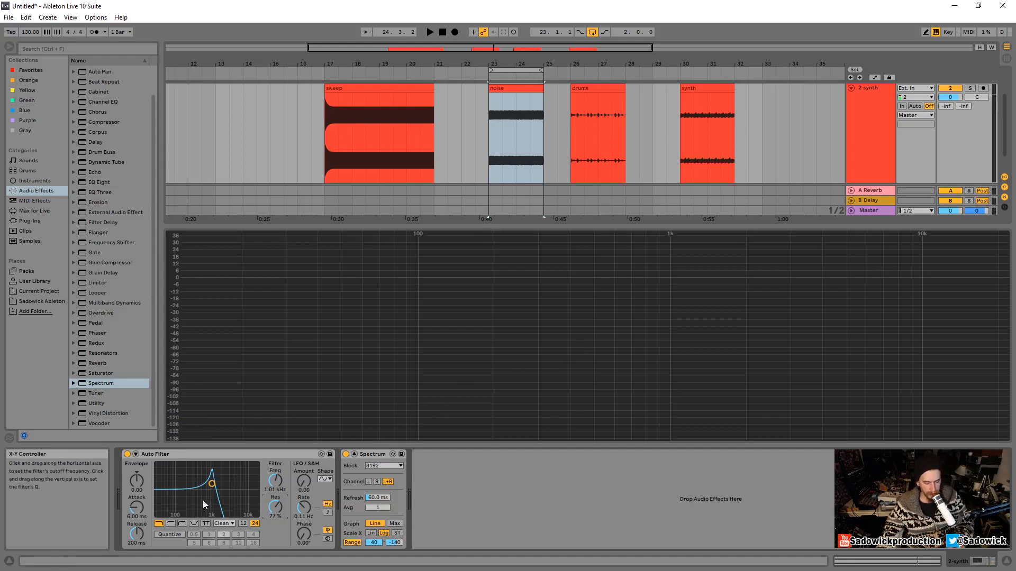
{"action": "left_click_drag", "start_coordinate": [275, 507], "coordinate": [274, 509]}
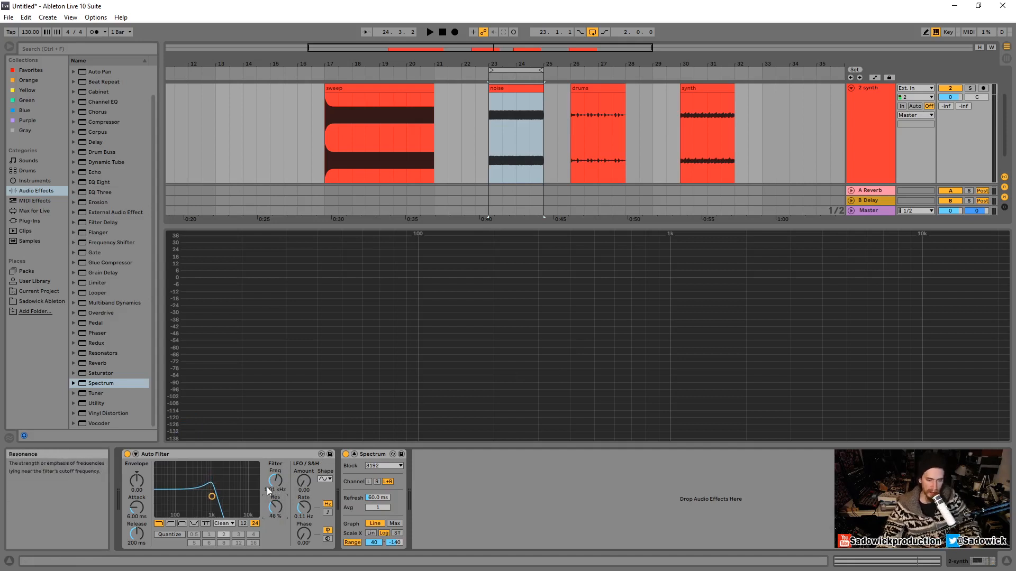
{"action": "left_click_drag", "start_coordinate": [274, 507], "coordinate": [277, 491]}
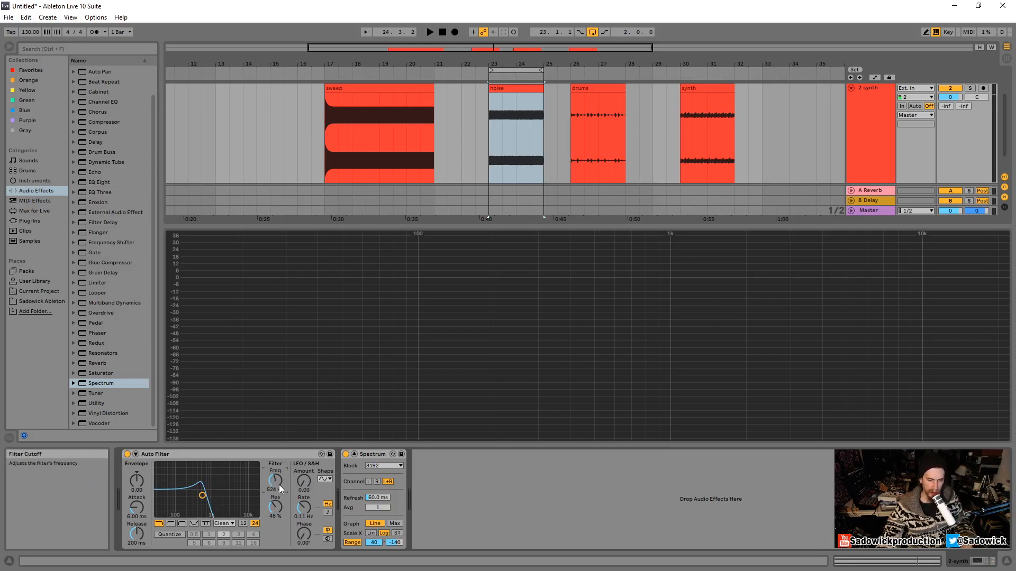
Step: Sweep Auto Filter's cutoff with 69% resonance while the noise plays, then set it to 682 Hz with 51% resonance
{"action": "left_click_drag", "start_coordinate": [276, 481], "coordinate": [276, 452]}
{"action": "key", "text": "space"}
{"action": "key", "text": "space"}
{"action": "mouse_move", "coordinate": [276, 508]}
{"action": "left_mouse_down"}
{"action": "mouse_move", "coordinate": [276, 486]}
{"action": "mouse_move", "coordinate": [276, 521]}
{"action": "mouse_move", "coordinate": [275, 485]}
{"action": "mouse_move", "coordinate": [276, 511]}
{"action": "left_mouse_up"}
{"action": "key", "text": "space"}
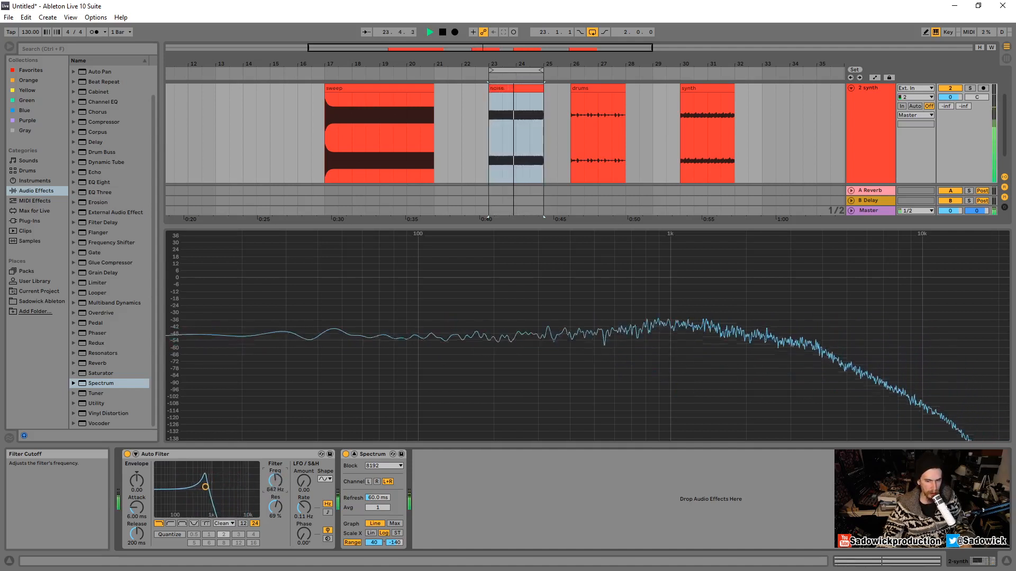
{"action": "key", "text": "space"}
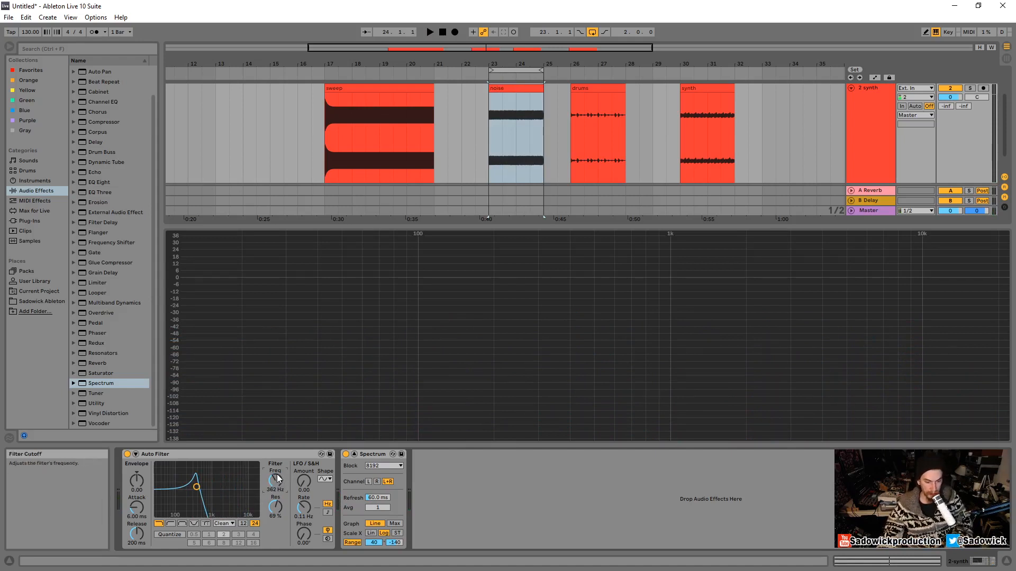
{"action": "left_click_drag", "start_coordinate": [277, 479], "coordinate": [277, 469]}
{"action": "left_click_drag", "start_coordinate": [275, 507], "coordinate": [265, 519]}
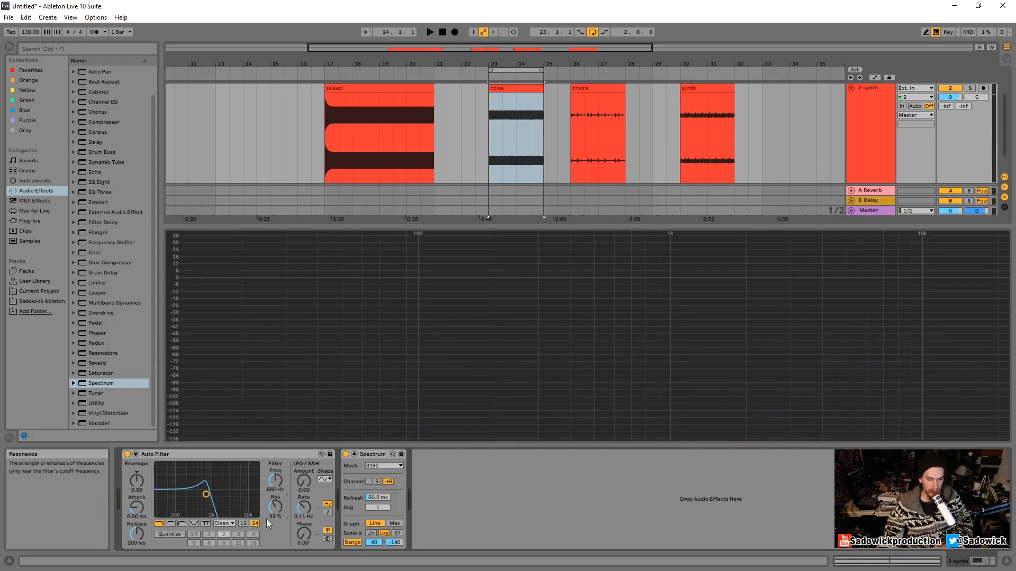
Step: Change Auto Filter to high-pass, play the noise through it at 786 Hz, and adjust it to 799 Hz with 45% resonance
{"action": "left_click", "coordinate": [171, 522]}
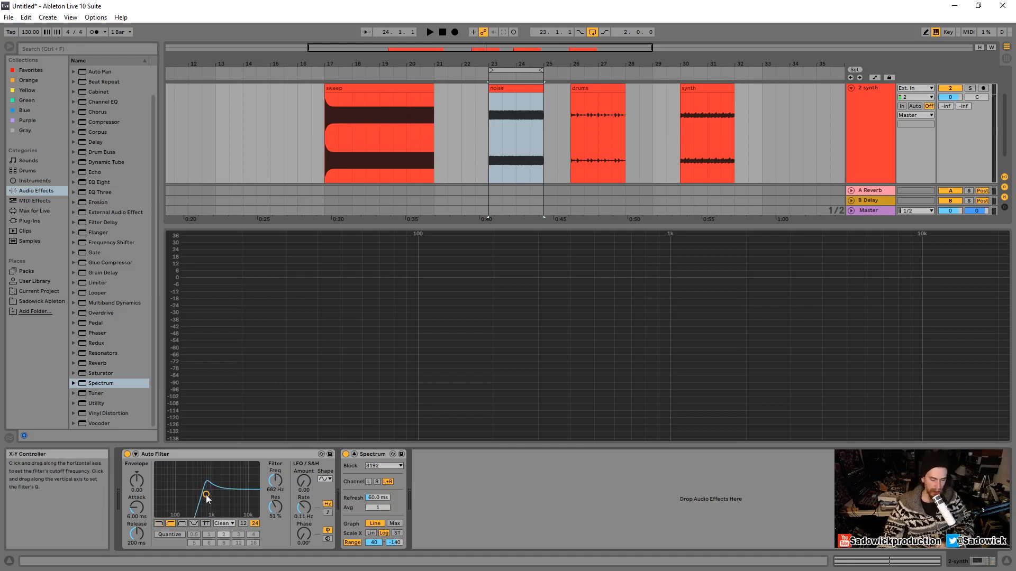
{"action": "left_click_drag", "start_coordinate": [206, 495], "coordinate": [208, 494]}
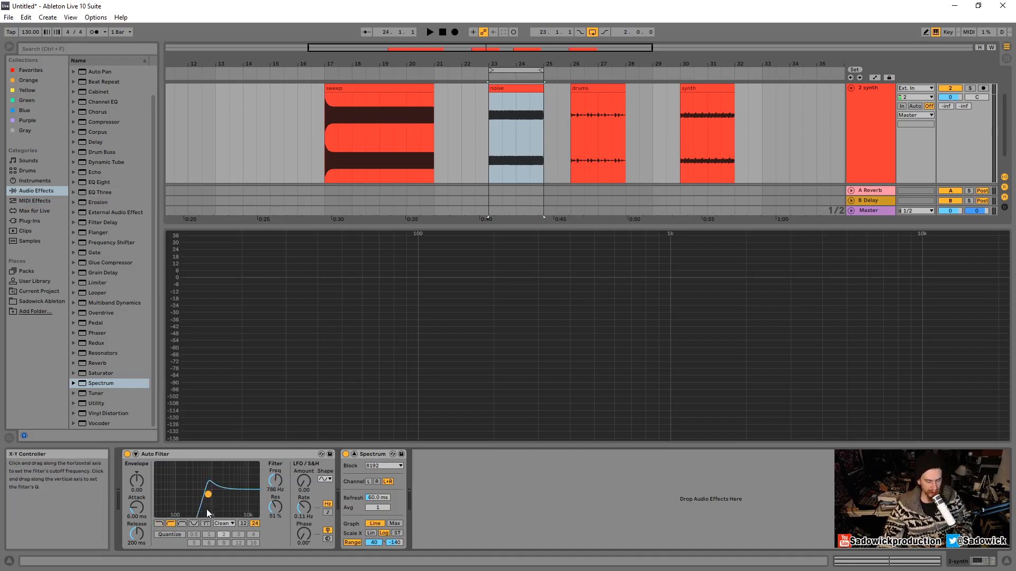
{"action": "key", "text": "space"}
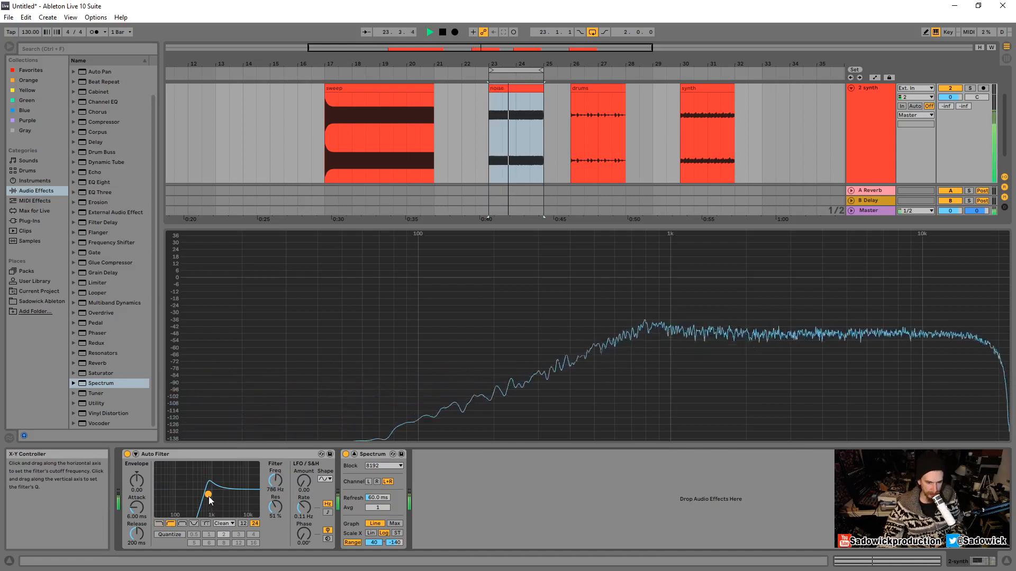
{"action": "key", "text": "space"}
{"action": "left_click_drag", "start_coordinate": [276, 481], "coordinate": [275, 486]}
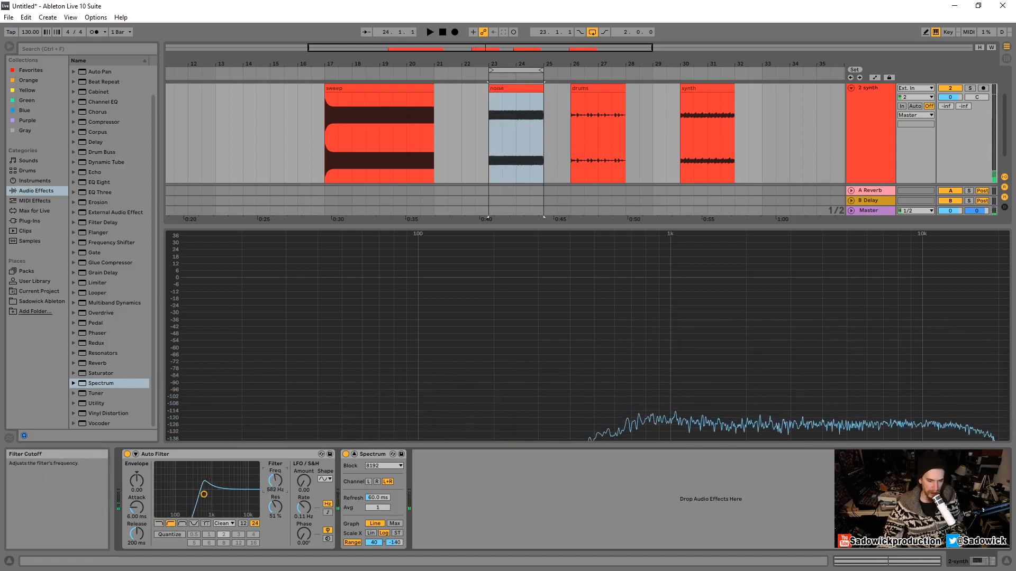
{"action": "mouse_move", "coordinate": [204, 494]}
{"action": "left_mouse_down"}
{"action": "mouse_move", "coordinate": [217, 494]}
{"action": "mouse_move", "coordinate": [207, 498]}
{"action": "left_mouse_up"}
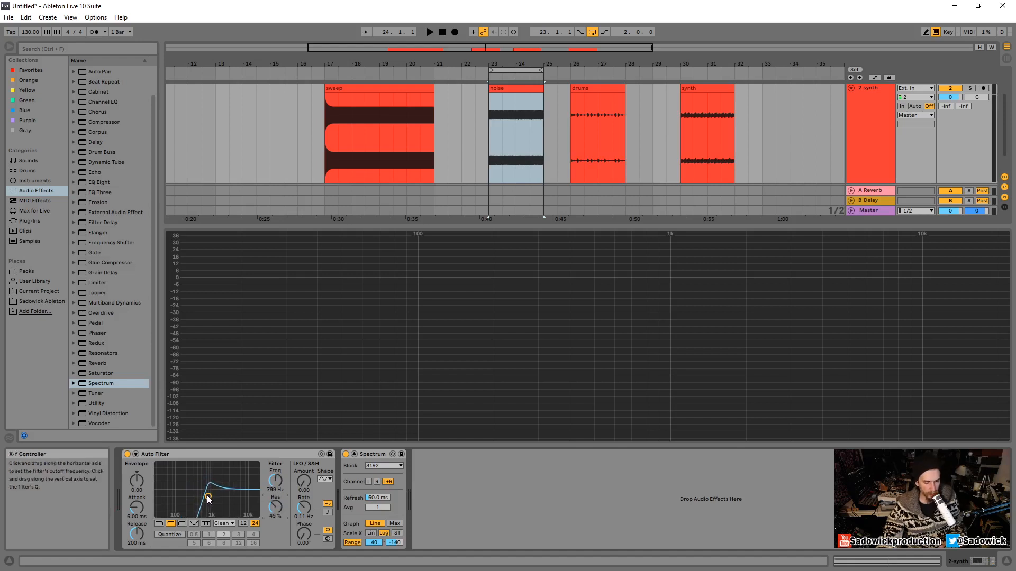
Step: Lower Auto Filter's high-pass cutoff to 513 Hz with 48% resonance and play the noise through it
{"action": "mouse_move", "coordinate": [207, 495]}
{"action": "left_mouse_down"}
{"action": "mouse_move", "coordinate": [237, 486]}
{"action": "mouse_move", "coordinate": [194, 492]}
{"action": "mouse_move", "coordinate": [235, 485]}
{"action": "mouse_move", "coordinate": [202, 495]}
{"action": "left_mouse_up"}
{"action": "key", "text": "space"}
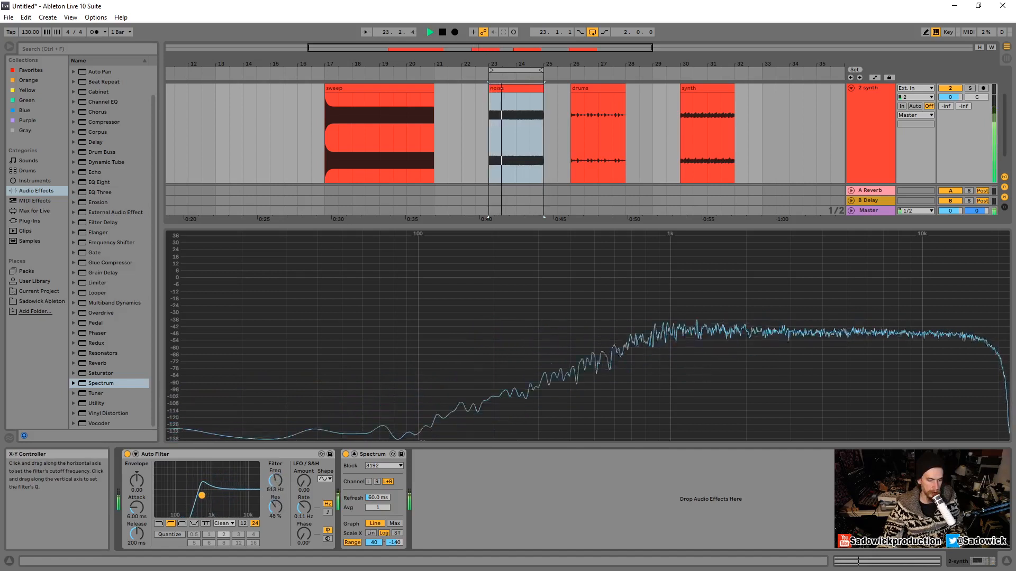
{"action": "key", "text": "space"}
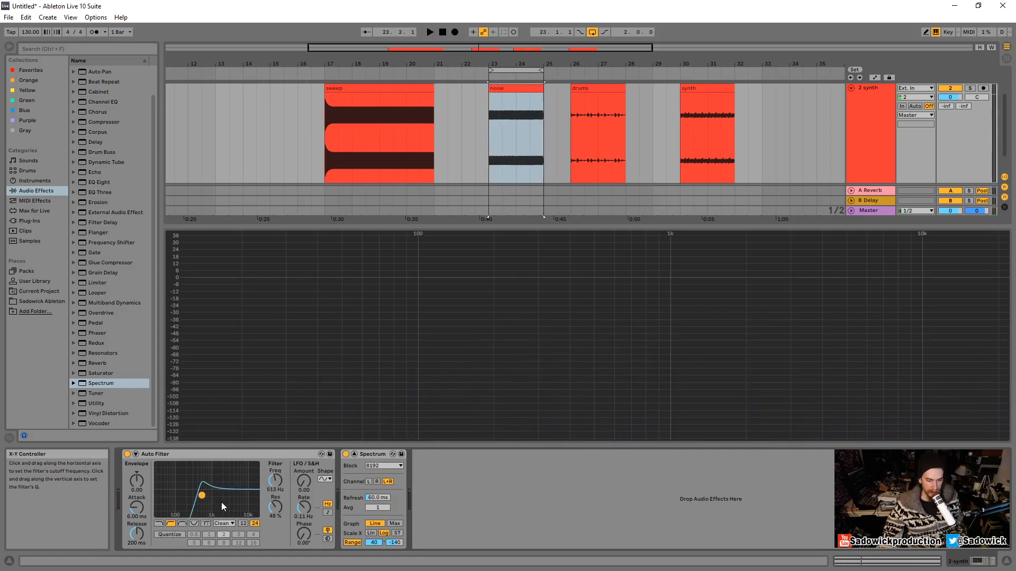
Step: Set Auto Filter to 938 Hz with 55% resonance and play the noise while comparing low-pass with high-pass
{"action": "left_click_drag", "start_coordinate": [198, 496], "coordinate": [207, 492]}
{"action": "left_click", "coordinate": [158, 523]}
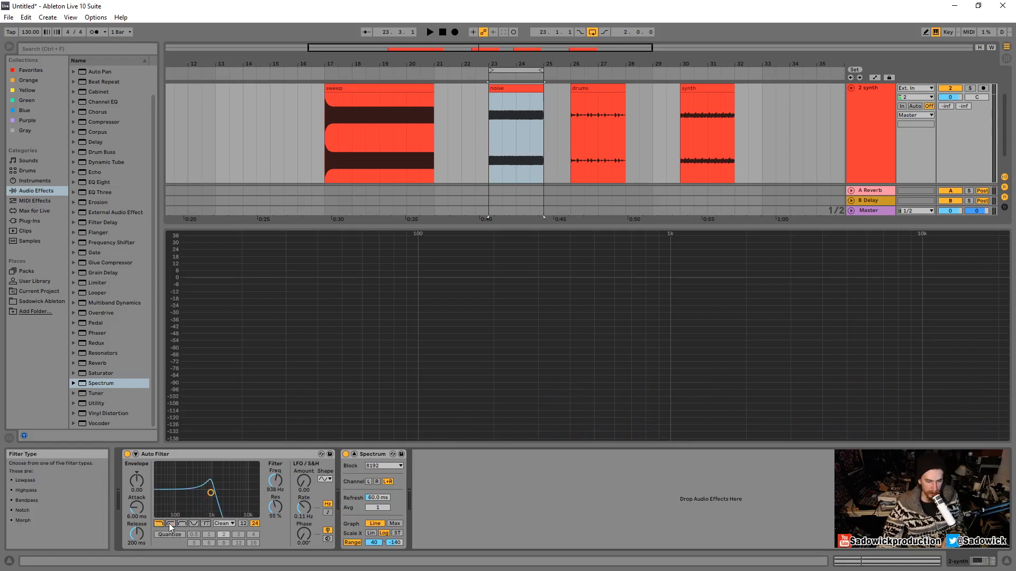
{"action": "key", "text": "space"}
{"action": "left_click", "coordinate": [171, 524]}
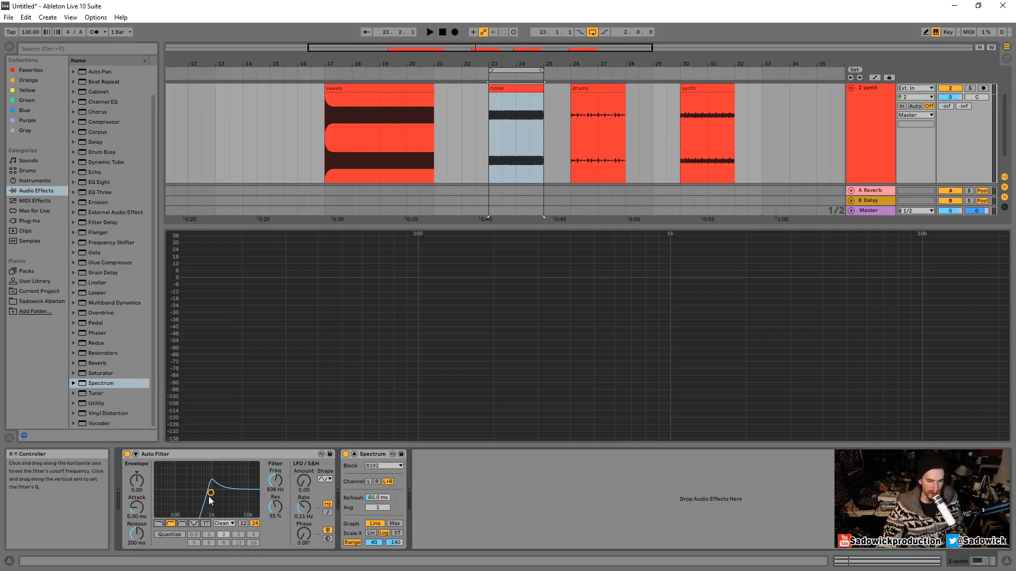
Step: Adjust the high-pass filter to 571 Hz with 43% resonance while playing the noise
{"action": "left_click_drag", "start_coordinate": [211, 493], "coordinate": [199, 518]}
{"action": "key", "text": "space"}
{"action": "key", "text": "space"}
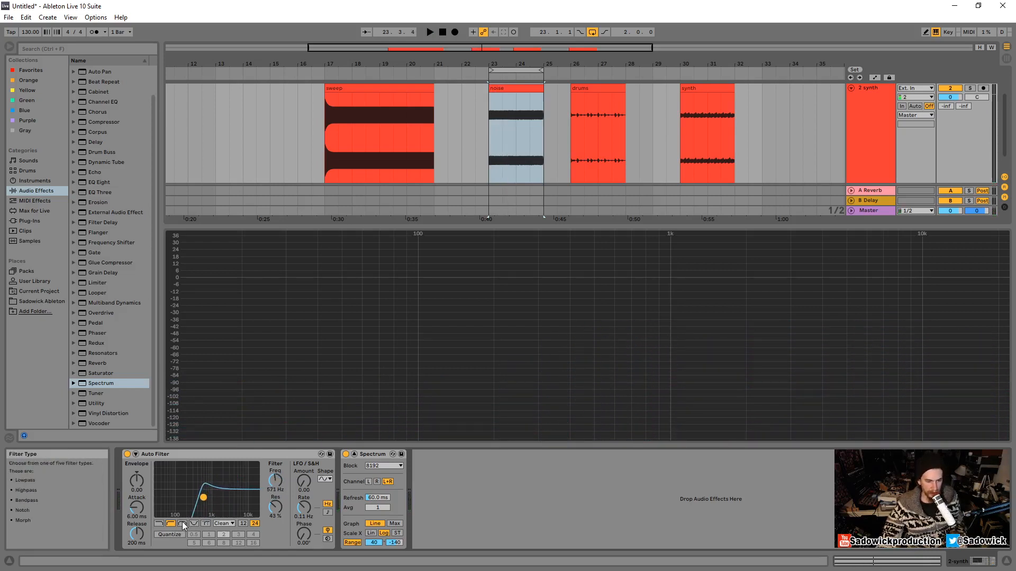
Step: Compare Auto Filter's band-pass, high-pass and low-pass curves, ending on band-pass
{"action": "left_click", "coordinate": [183, 523]}
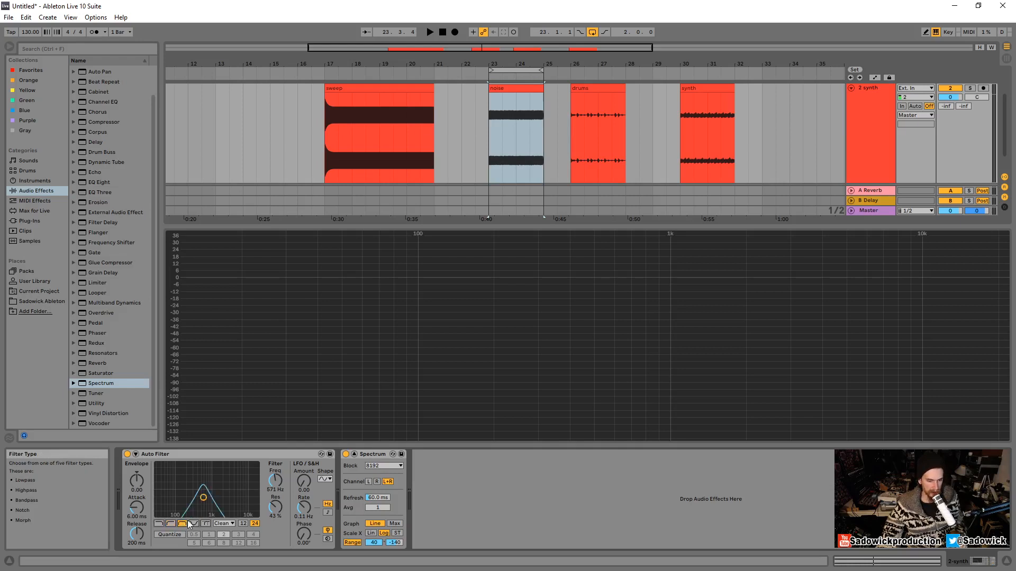
{"action": "left_click", "coordinate": [171, 523]}
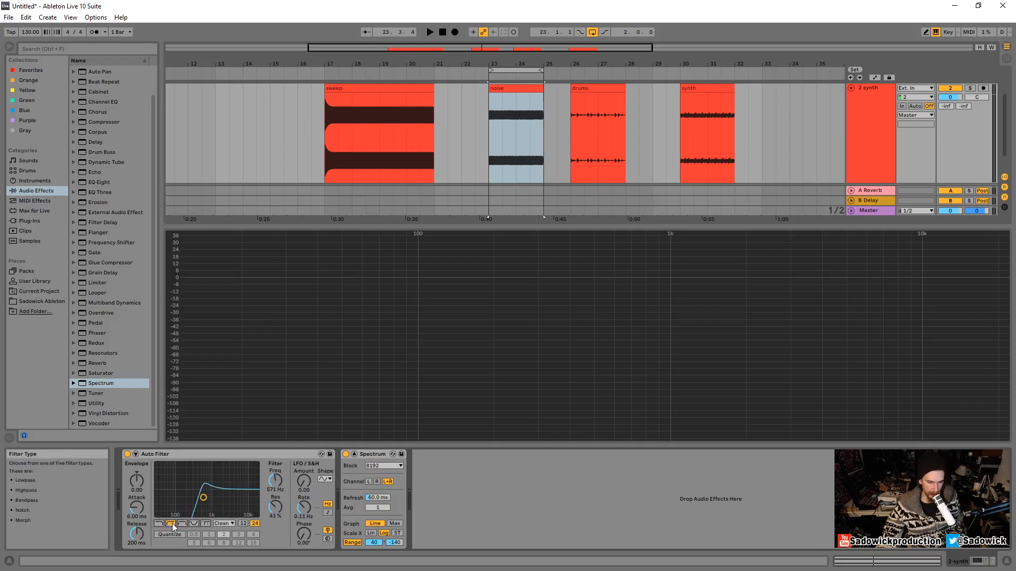
{"action": "left_click", "coordinate": [158, 524]}
{"action": "left_click", "coordinate": [173, 524]}
{"action": "left_click", "coordinate": [182, 523]}
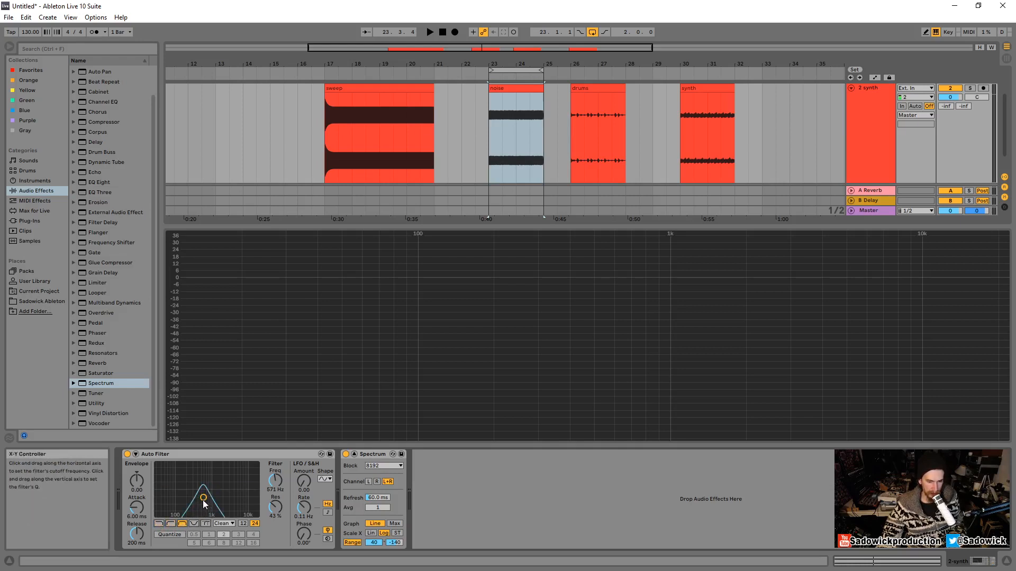
Step: Play the noise through the band-pass filter while moving its cutoff to 1.01 kHz, and raise its resonance to 57%
{"action": "key", "text": "space"}
{"action": "mouse_move", "coordinate": [204, 498]}
{"action": "left_mouse_down"}
{"action": "mouse_move", "coordinate": [234, 486]}
{"action": "mouse_move", "coordinate": [193, 487]}
{"action": "mouse_move", "coordinate": [235, 485]}
{"action": "mouse_move", "coordinate": [191, 483]}
{"action": "mouse_move", "coordinate": [209, 483]}
{"action": "mouse_move", "coordinate": [214, 500]}
{"action": "left_mouse_up"}
{"action": "key", "text": "space"}
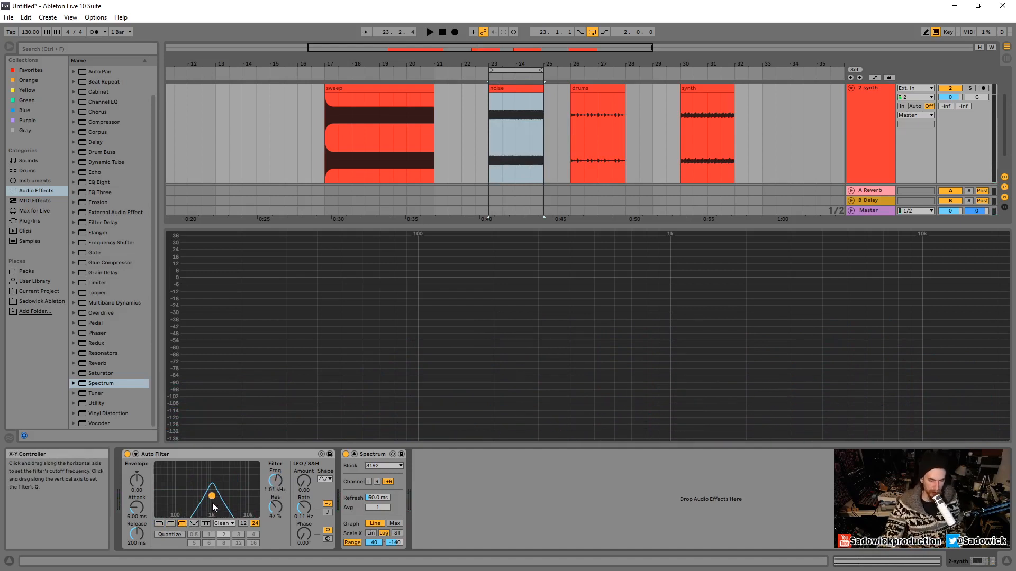
{"action": "left_click_drag", "start_coordinate": [211, 499], "coordinate": [212, 489]}
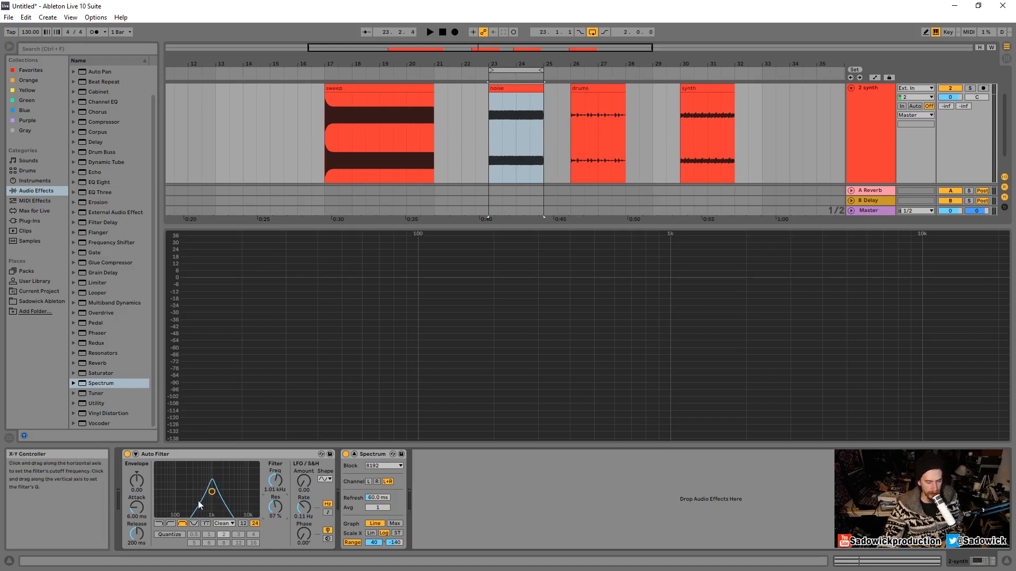
Step: Compare the band-pass filter's 12 and 24 dB slopes, and play the noise at 278 Hz with the 12 dB slope
{"action": "left_click", "coordinate": [244, 524]}
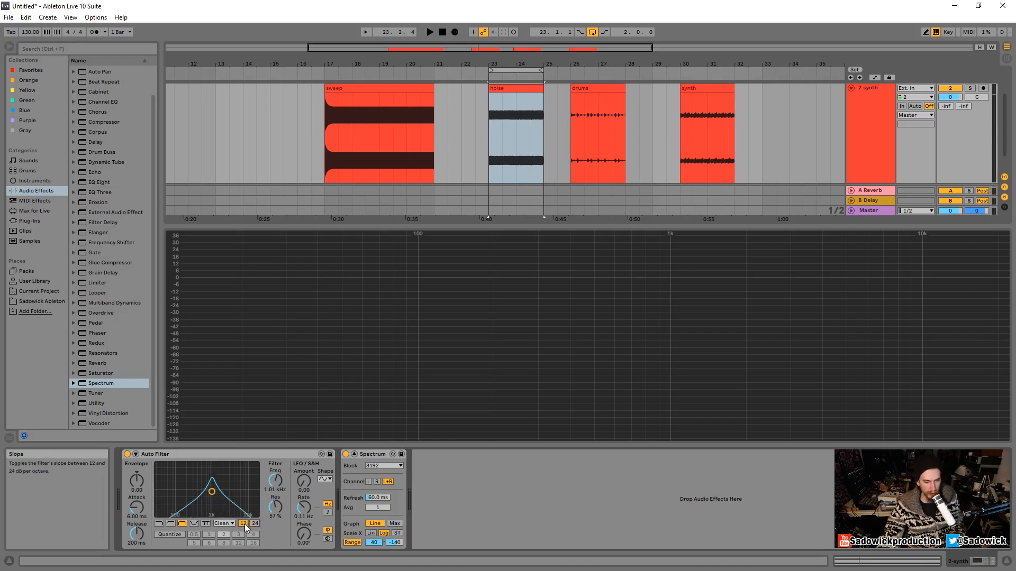
{"action": "left_click", "coordinate": [252, 523]}
{"action": "left_click", "coordinate": [244, 525]}
{"action": "left_click", "coordinate": [253, 525]}
{"action": "left_click", "coordinate": [243, 524]}
{"action": "left_click_drag", "start_coordinate": [275, 480], "coordinate": [275, 505]}
{"action": "key", "text": "space"}
{"action": "key", "text": "space"}
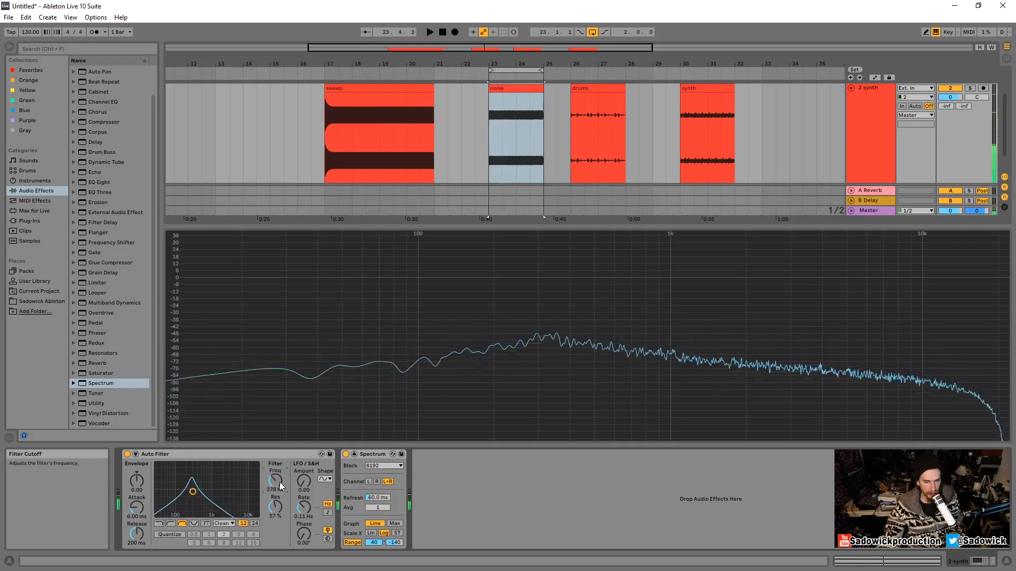
Step: Return Auto Filter to the 24 dB slope, change it to low-pass and set its cutoff to 1.76 kHz
{"action": "left_click", "coordinate": [256, 524]}
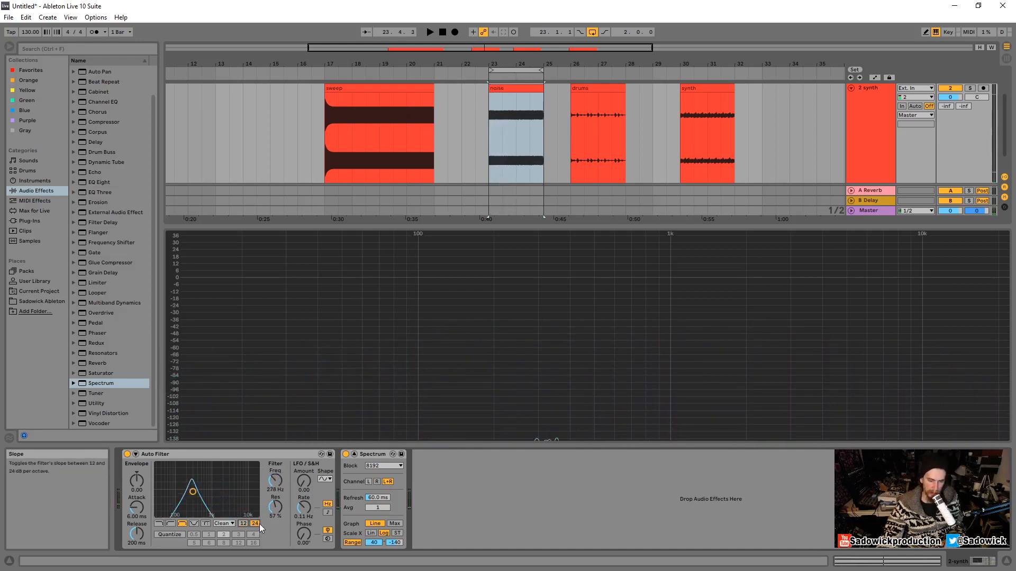
{"action": "left_click", "coordinate": [157, 524]}
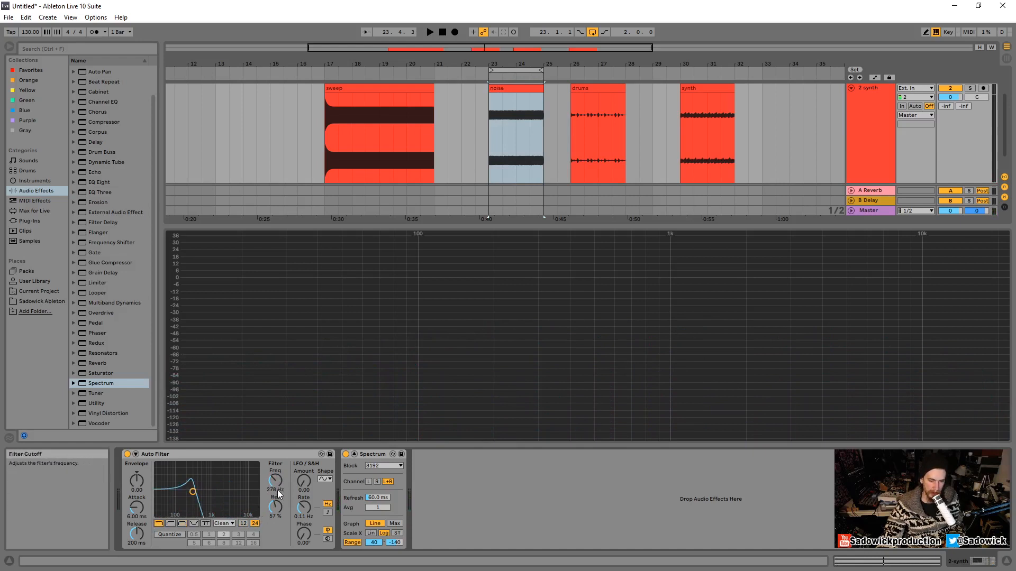
{"action": "left_click_drag", "start_coordinate": [276, 482], "coordinate": [275, 460]}
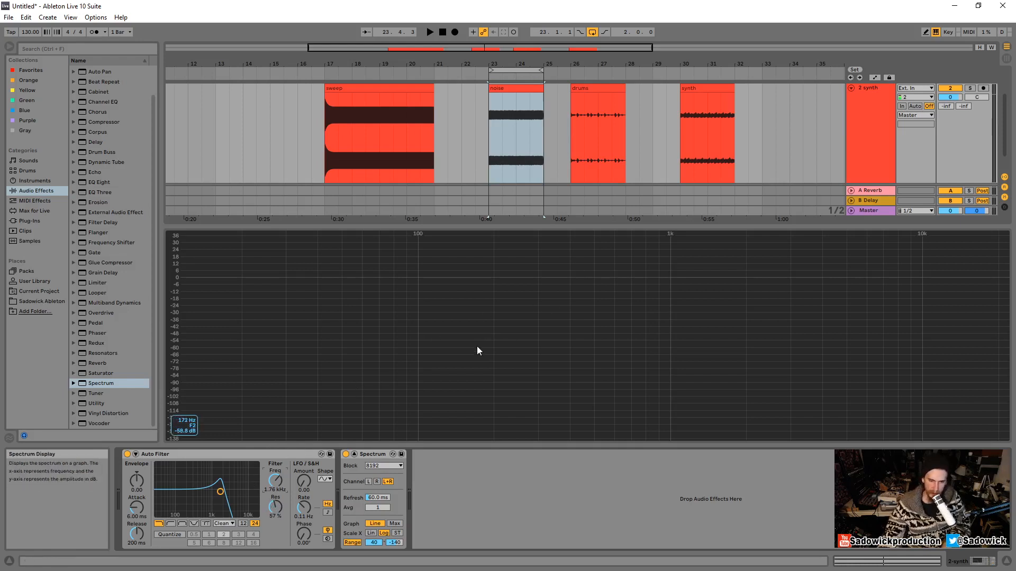
Step: Collapse Spectrum's enlarged display back into the device and move the arrangement loop onto the drums clip at bar 26
{"action": "key", "text": "ctrl+t"}
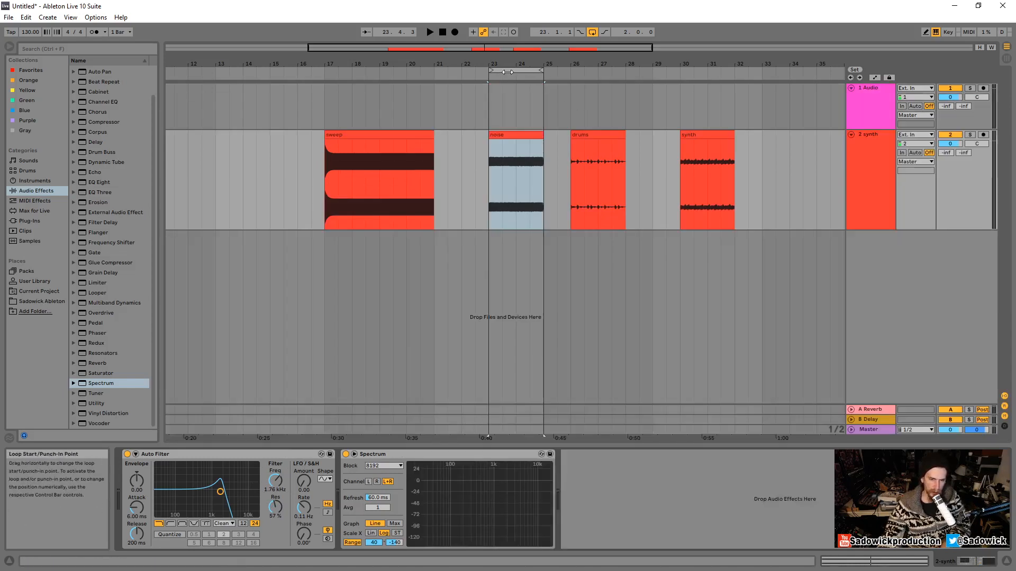
{"action": "left_click_drag", "start_coordinate": [525, 68], "coordinate": [605, 73]}
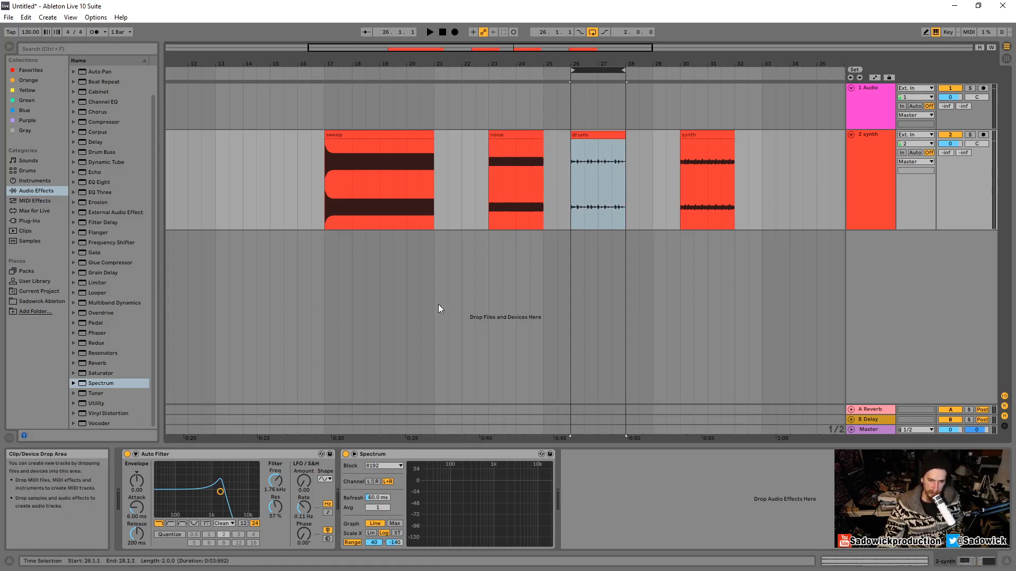
Step: Open Auto Filter up to 19.9 kHz with 0% resonance and play the drums clip
{"action": "left_click_drag", "start_coordinate": [220, 491], "coordinate": [256, 492]}
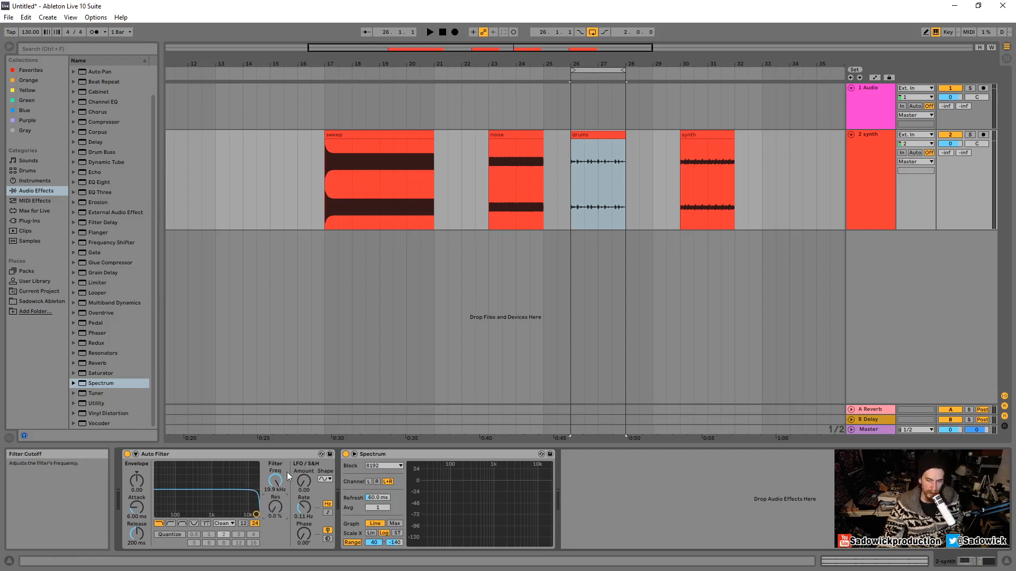
{"action": "left_click", "coordinate": [590, 169]}
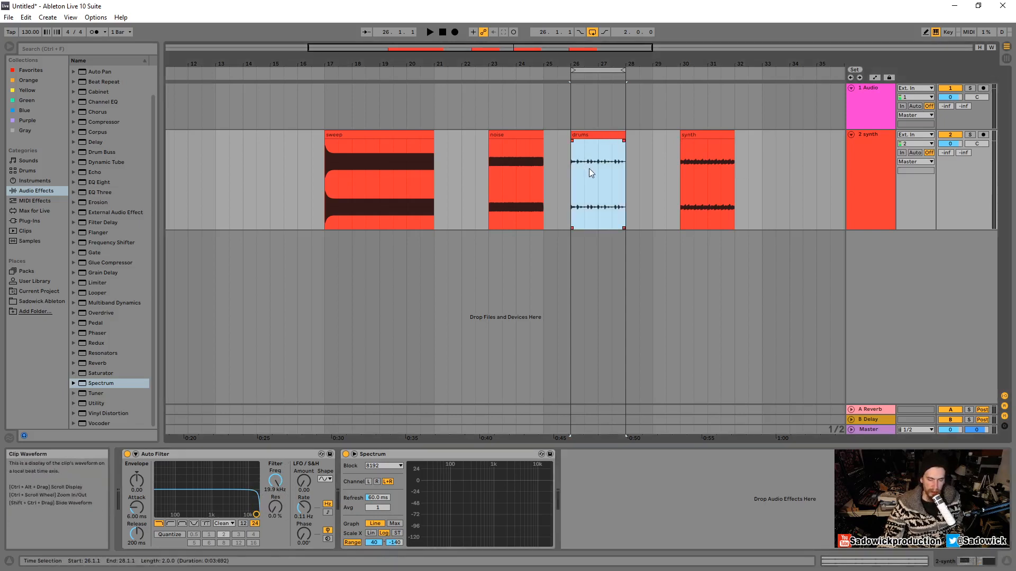
{"action": "key", "text": "space"}
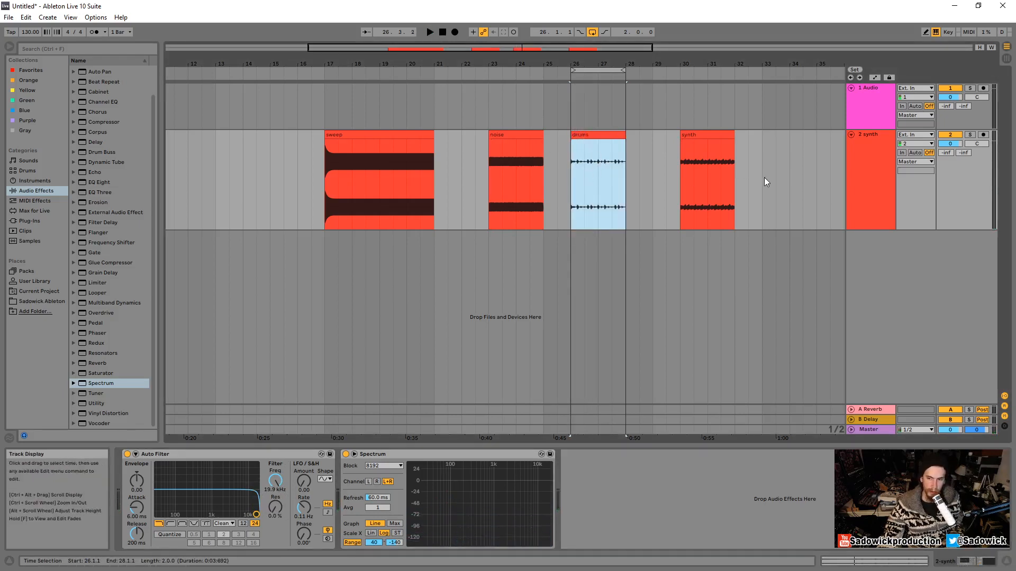
Step: Open the drums clip's properties and raise its gain to 16.1 dB while auditioning it
{"action": "double_click", "coordinate": [604, 134]}
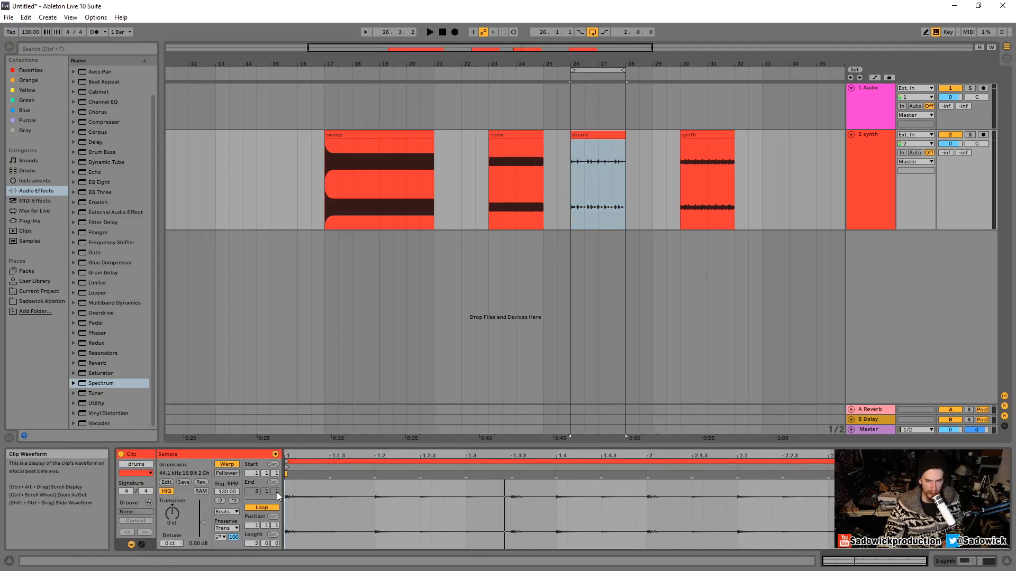
{"action": "left_click_drag", "start_coordinate": [202, 519], "coordinate": [202, 513]}
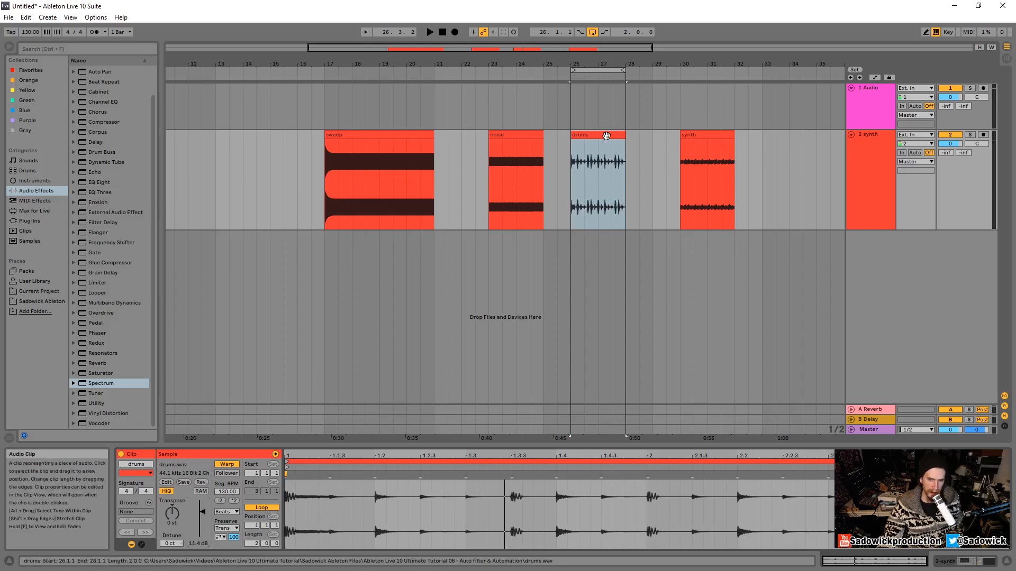
{"action": "left_click", "coordinate": [582, 298]}
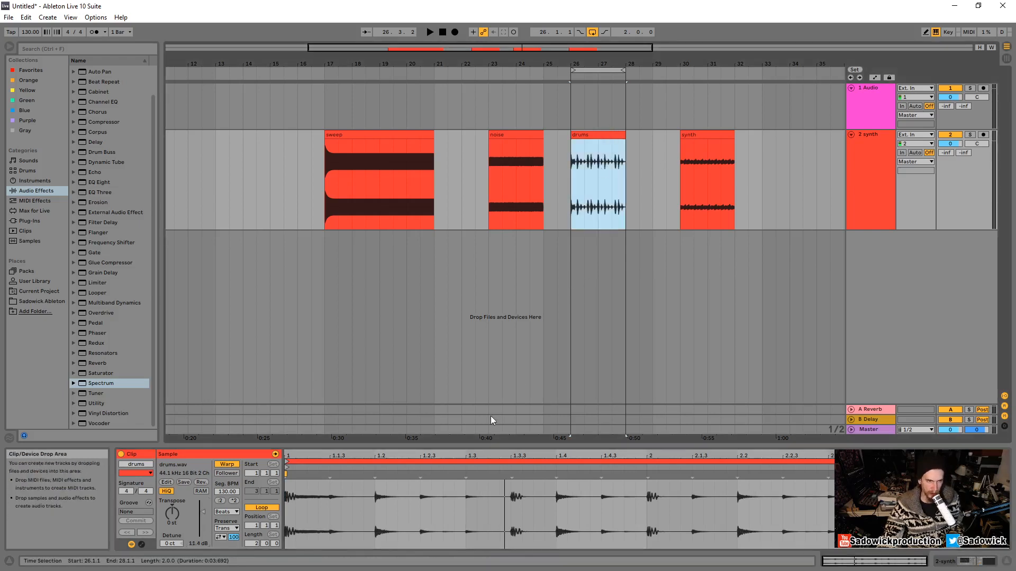
{"action": "key", "text": "space"}
{"action": "left_click_drag", "start_coordinate": [203, 512], "coordinate": [203, 507]}
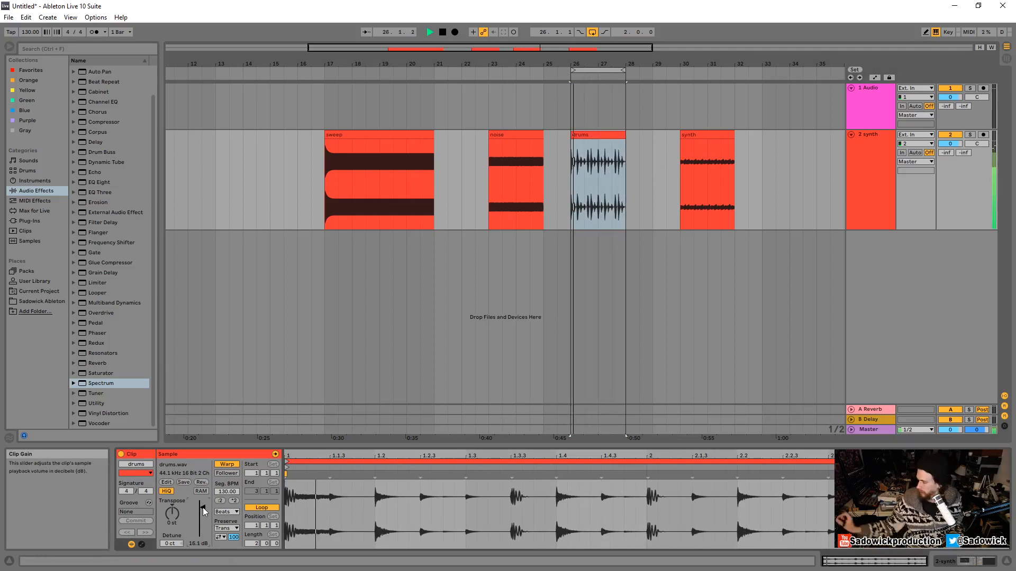
{"action": "key", "text": "space"}
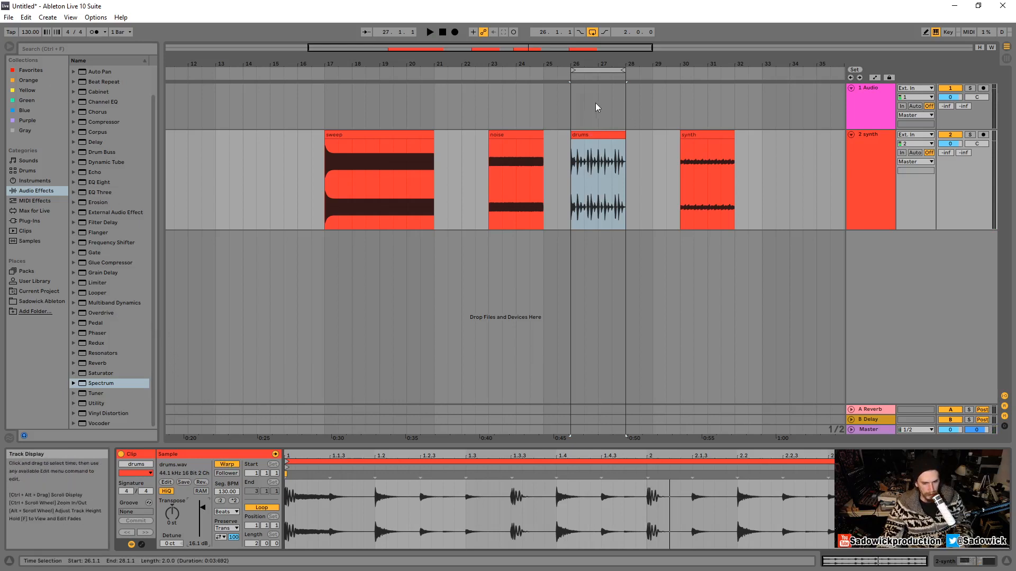
Step: Transpose the drums clip down 3 semitones during playback, and zoom the arrangement to the clip
{"action": "left_click", "coordinate": [597, 134]}
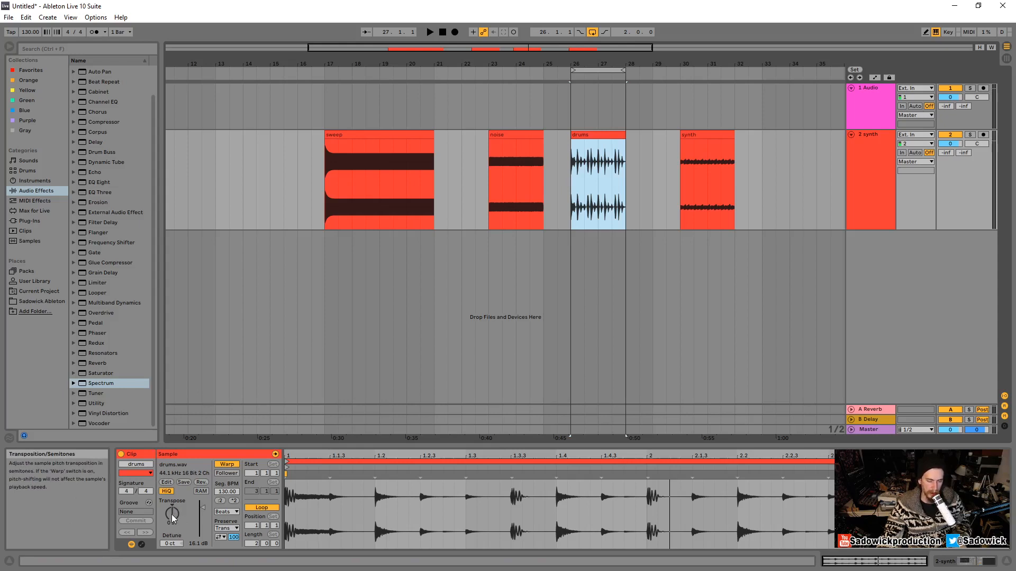
{"action": "key", "text": "space"}
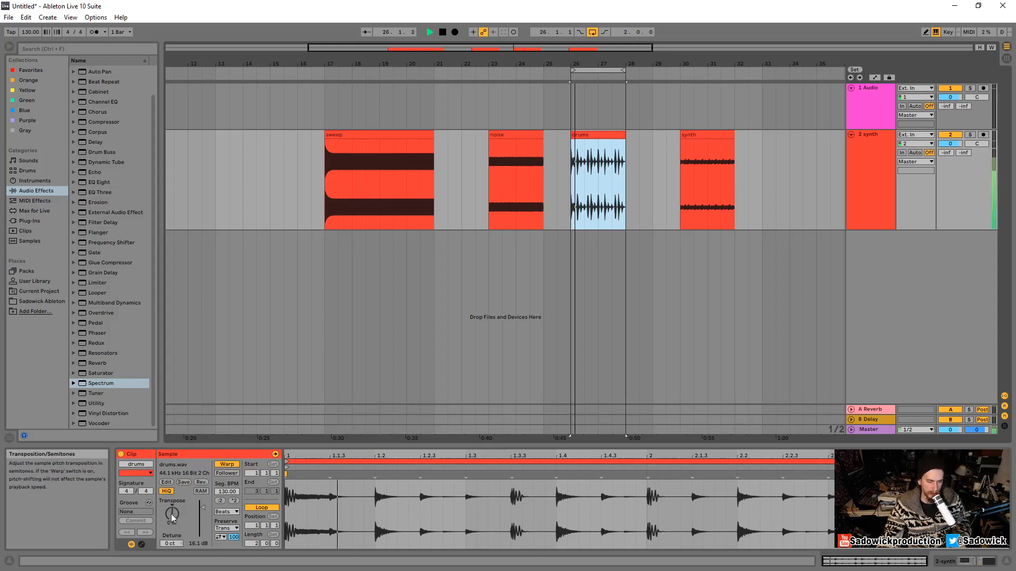
{"action": "mouse_move", "coordinate": [170, 513]}
{"action": "left_mouse_down"}
{"action": "mouse_move", "coordinate": [170, 532]}
{"action": "mouse_move", "coordinate": [171, 510]}
{"action": "left_mouse_up"}
{"action": "key", "text": "space"}
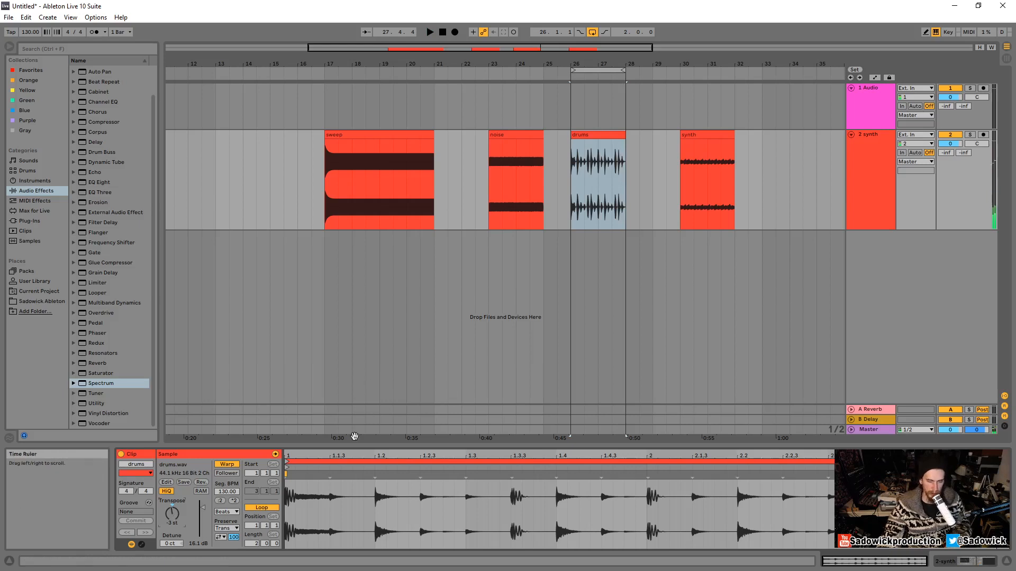
{"action": "left_click", "coordinate": [593, 145]}
{"action": "key", "text": "z"}
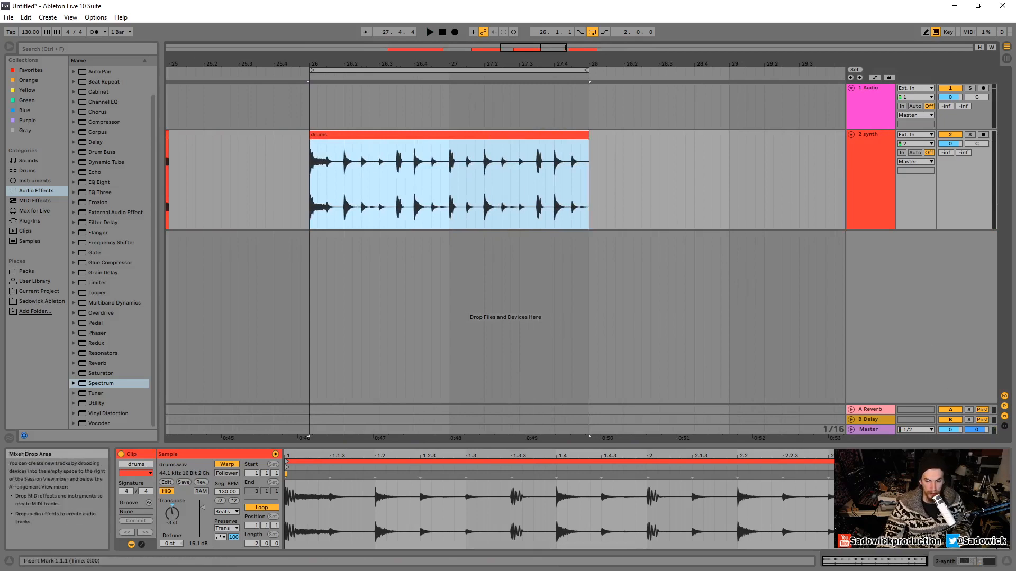
Step: Show the synth track's devices and play the drums while opening Auto Filter's cutoff to 19.9 kHz
{"action": "left_click", "coordinate": [964, 564]}
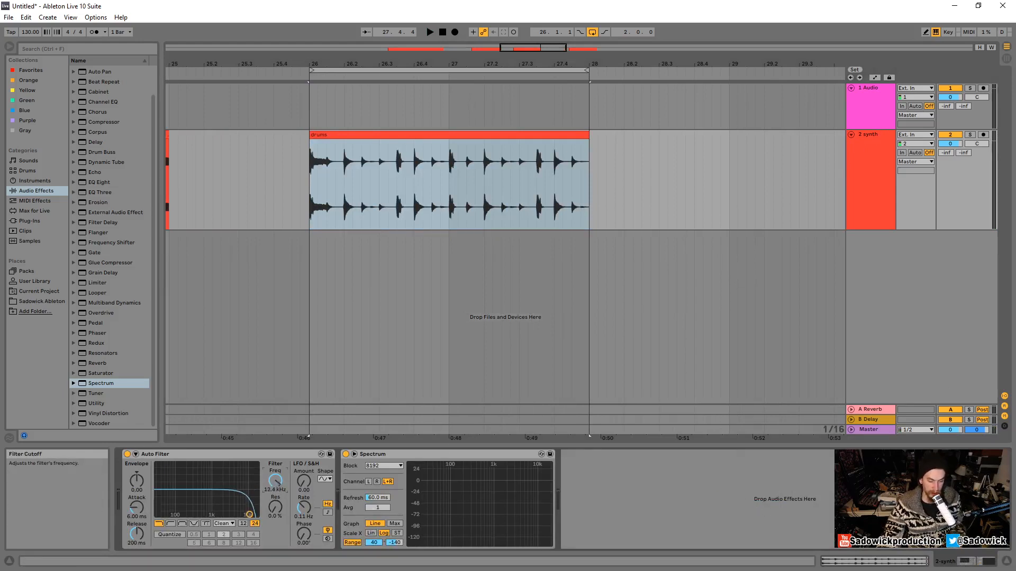
{"action": "key", "text": "space"}
{"action": "mouse_move", "coordinate": [275, 480]}
{"action": "left_mouse_down"}
{"action": "mouse_move", "coordinate": [275, 497]}
{"action": "mouse_move", "coordinate": [275, 465]}
{"action": "left_mouse_up"}
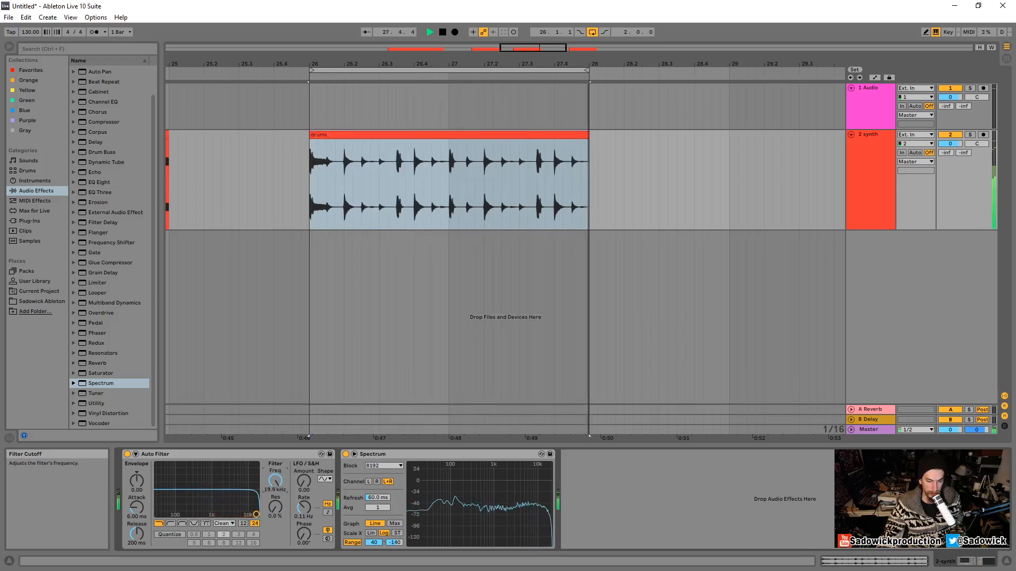
{"action": "key", "text": "space"}
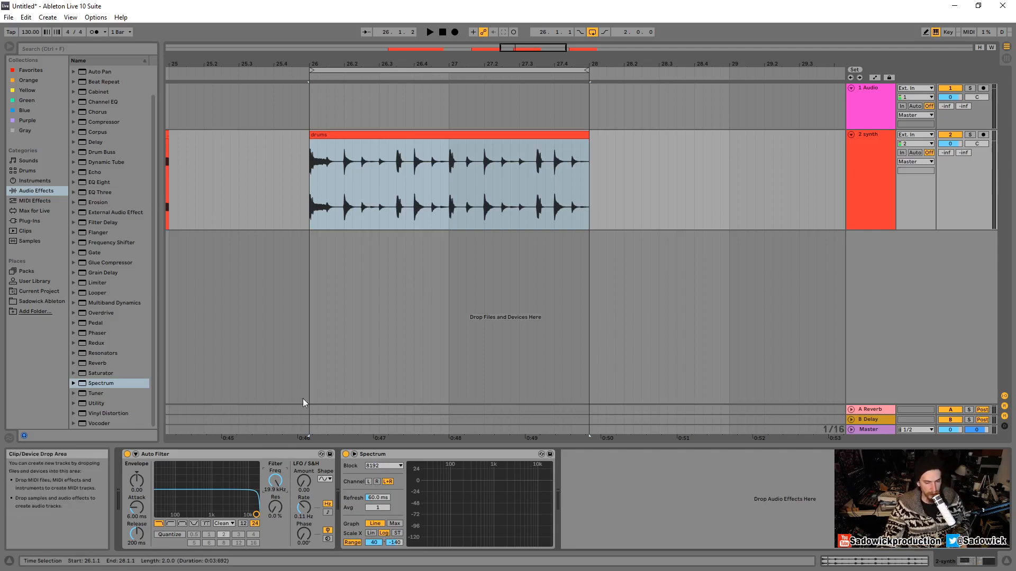
Step: Replay the drums while sweeping Auto Filter's cutoff down to about 840 Hz with 62% resonance, and switch its slope to 12 dB
{"action": "key", "text": "space"}
{"action": "left_click_drag", "start_coordinate": [277, 490], "coordinate": [277, 520]}
{"action": "left_click_drag", "start_coordinate": [275, 480], "coordinate": [275, 446]}
{"action": "left_click_drag", "start_coordinate": [275, 507], "coordinate": [276, 470]}
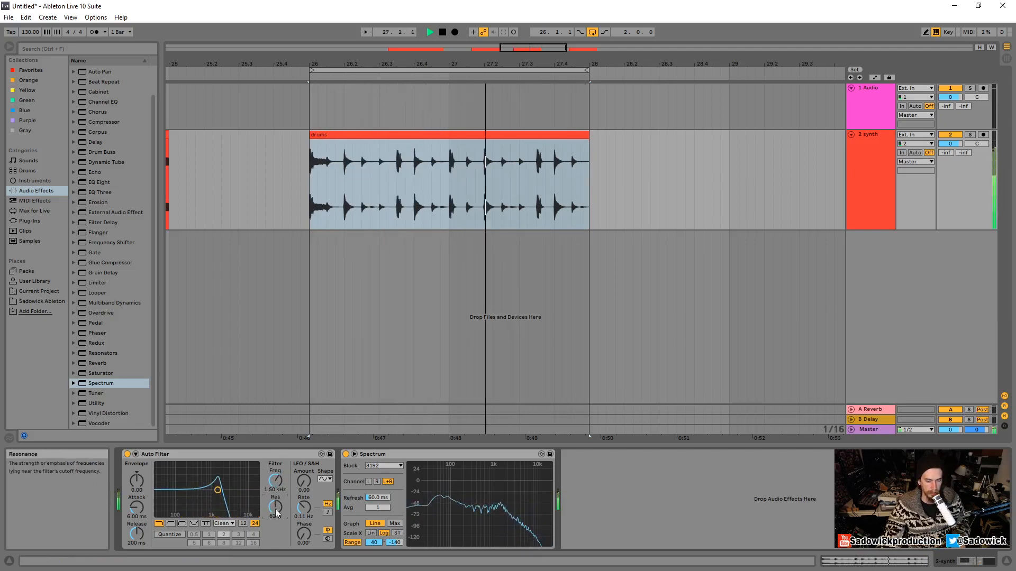
{"action": "left_click_drag", "start_coordinate": [218, 494], "coordinate": [209, 490]}
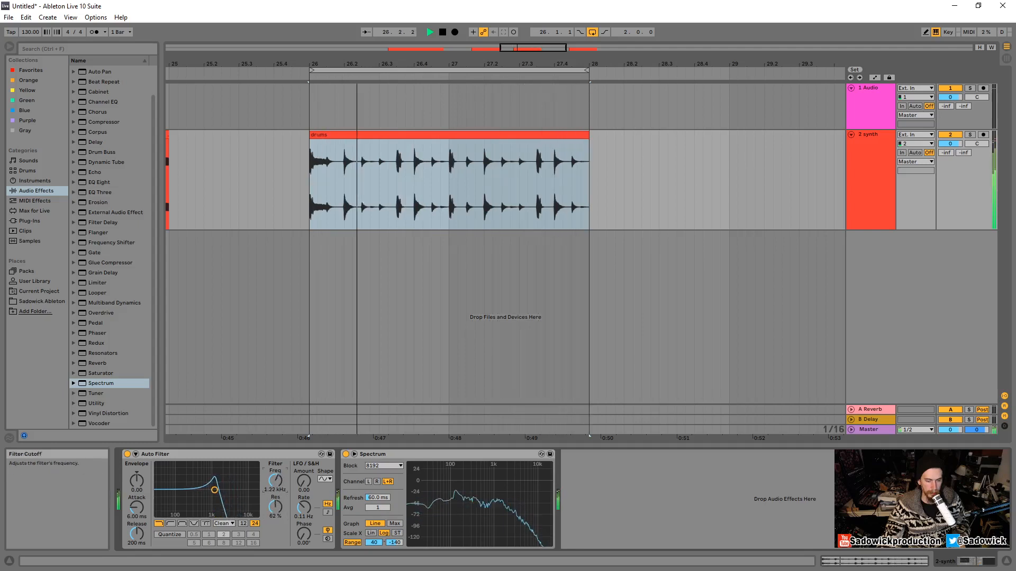
{"action": "key", "text": "space"}
{"action": "left_click", "coordinate": [242, 523]}
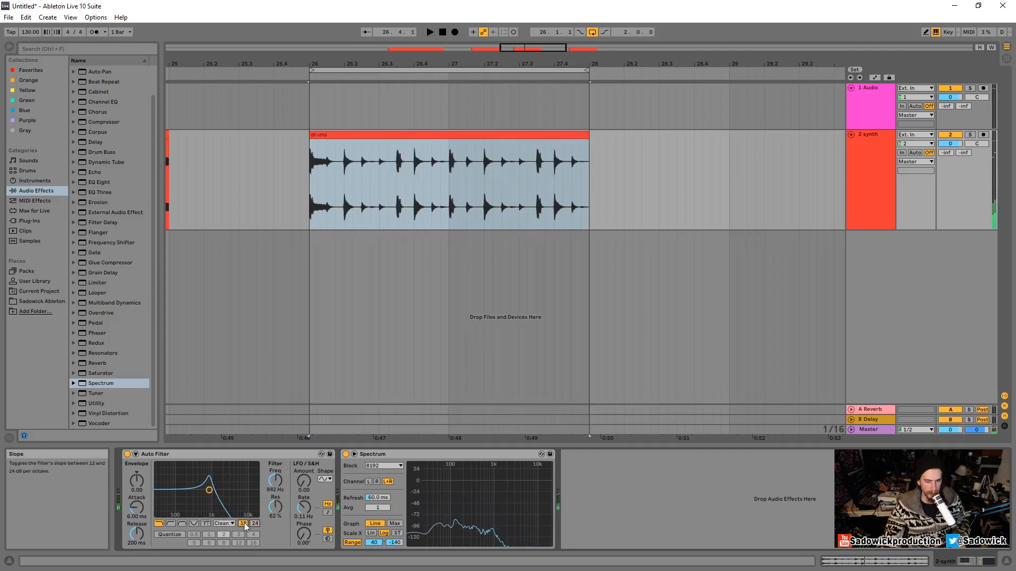
Step: Play the drums while sweeping Auto Filter's cutoff up to about 5.6 kHz and down to 278 Hz, and replay the filtered loop
{"action": "key", "text": "space"}
{"action": "left_click_drag", "start_coordinate": [279, 481], "coordinate": [279, 460]}
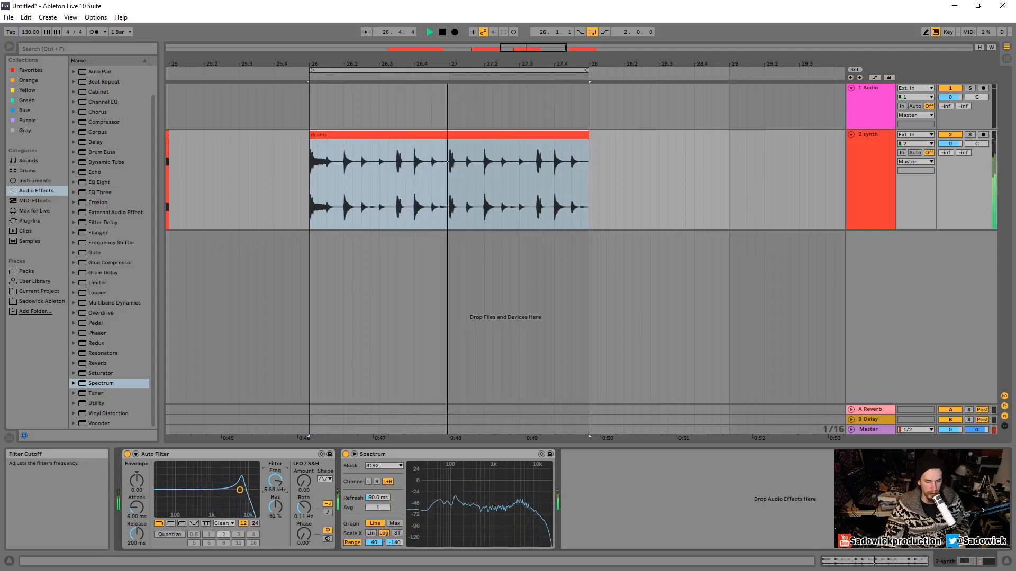
{"action": "left_click_drag", "start_coordinate": [228, 490], "coordinate": [192, 490]}
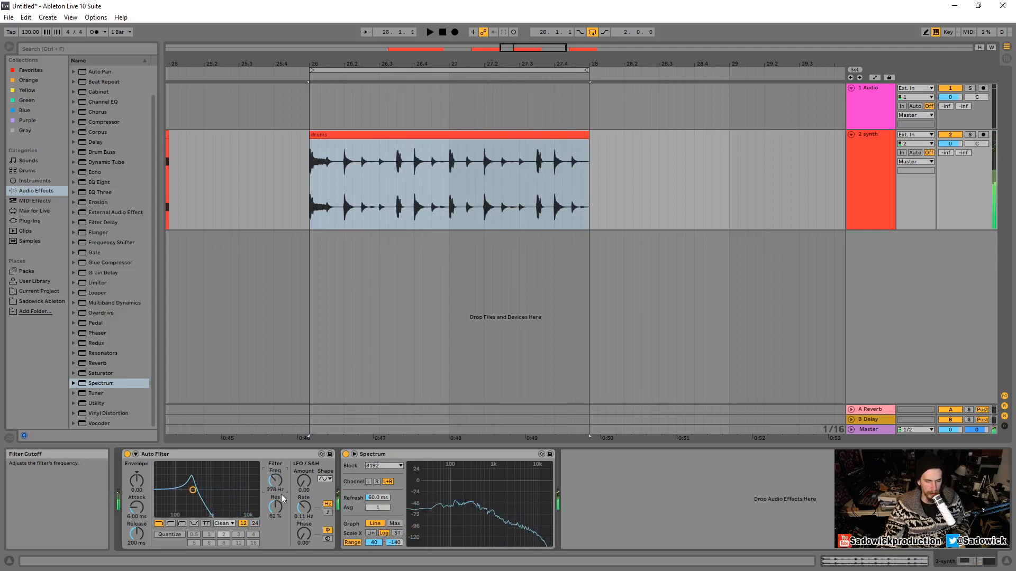
{"action": "key", "text": "space"}
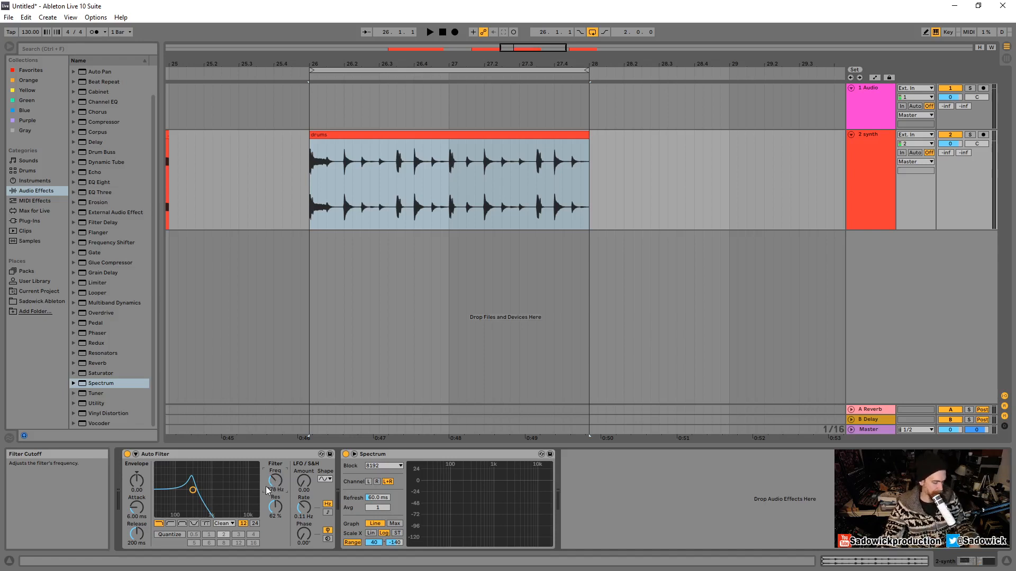
{"action": "mouse_move", "coordinate": [275, 480]}
{"action": "left_mouse_down"}
{"action": "mouse_move", "coordinate": [275, 447]}
{"action": "mouse_move", "coordinate": [275, 492]}
{"action": "left_mouse_up"}
{"action": "key", "text": "space"}
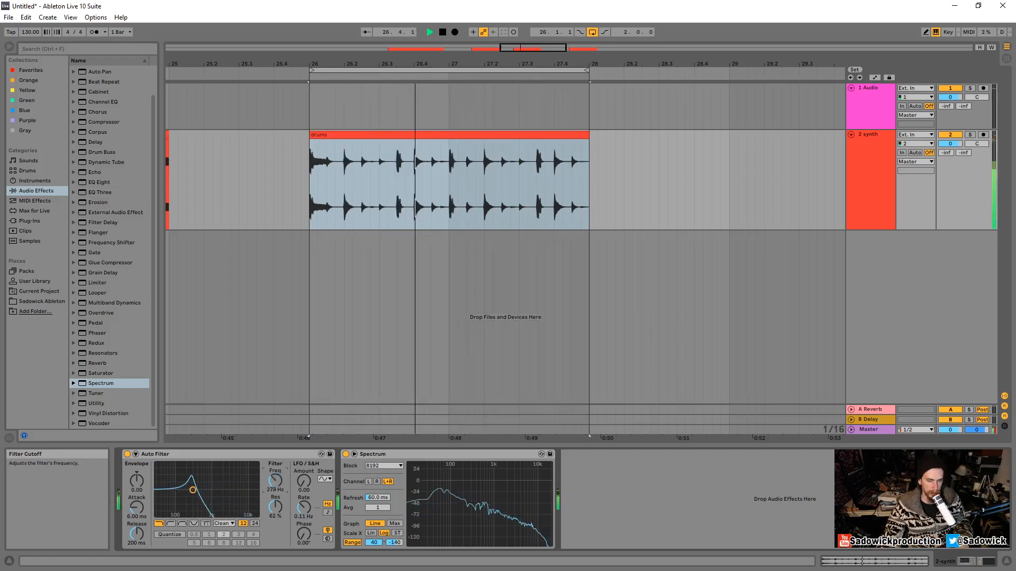
{"action": "key", "text": "space"}
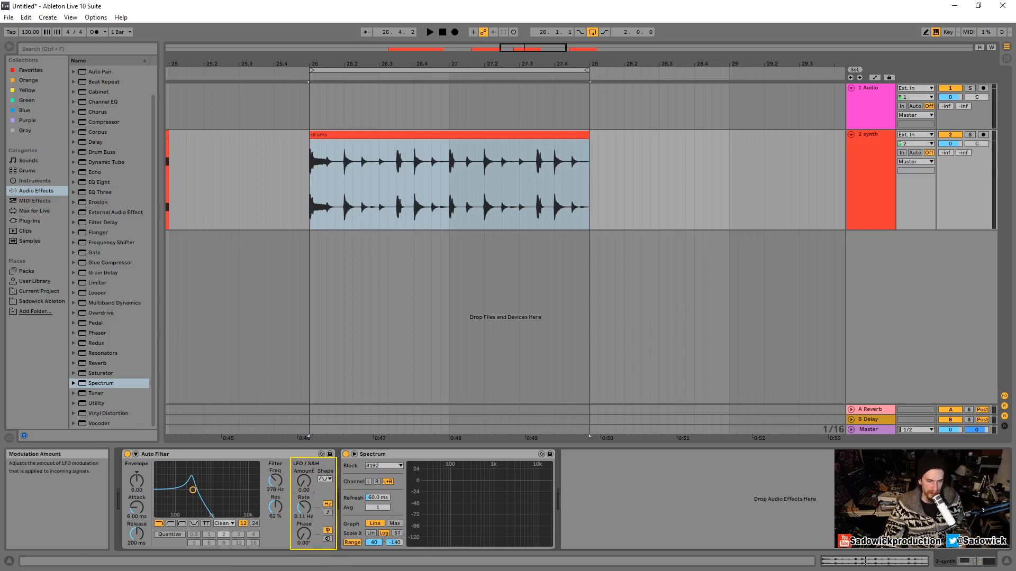
Step: Set Auto Filter to about 906 Hz cutoff with 52% resonance, and raise the LFO amount to 19.8 during playback
{"action": "left_click", "coordinate": [303, 481]}
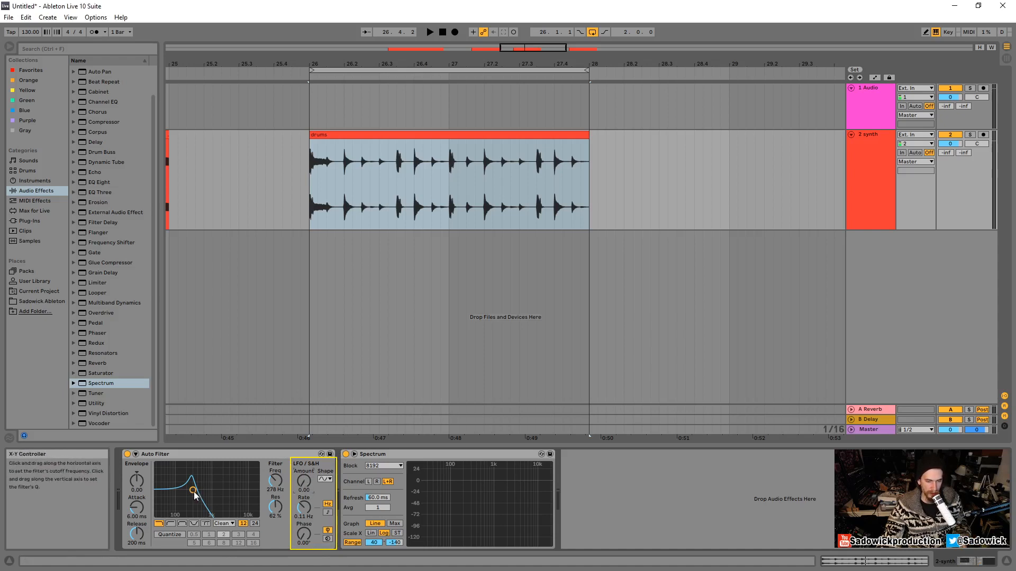
{"action": "left_click_drag", "start_coordinate": [193, 490], "coordinate": [210, 493]}
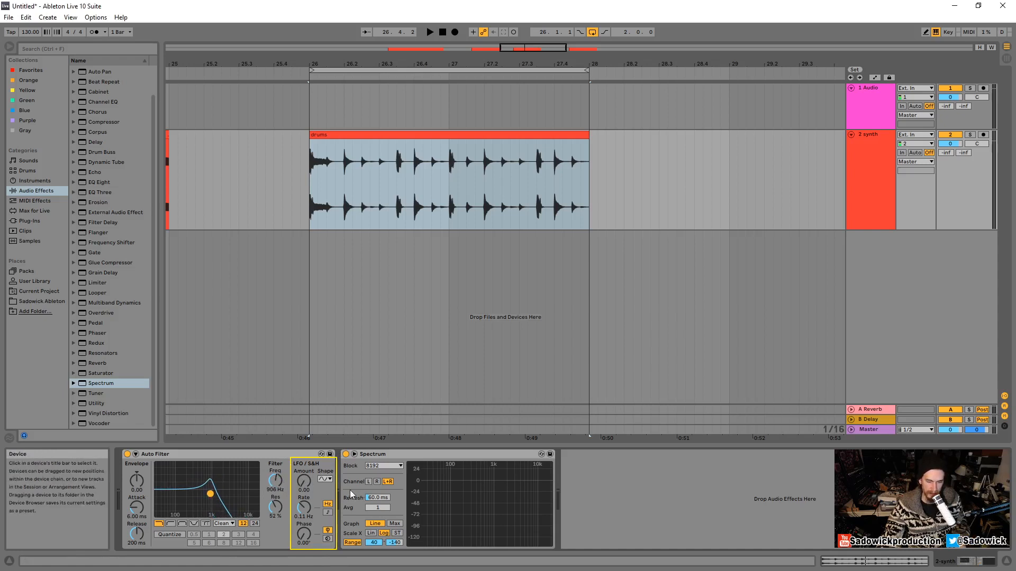
{"action": "key", "text": "space"}
{"action": "left_click_drag", "start_coordinate": [304, 482], "coordinate": [305, 435]}
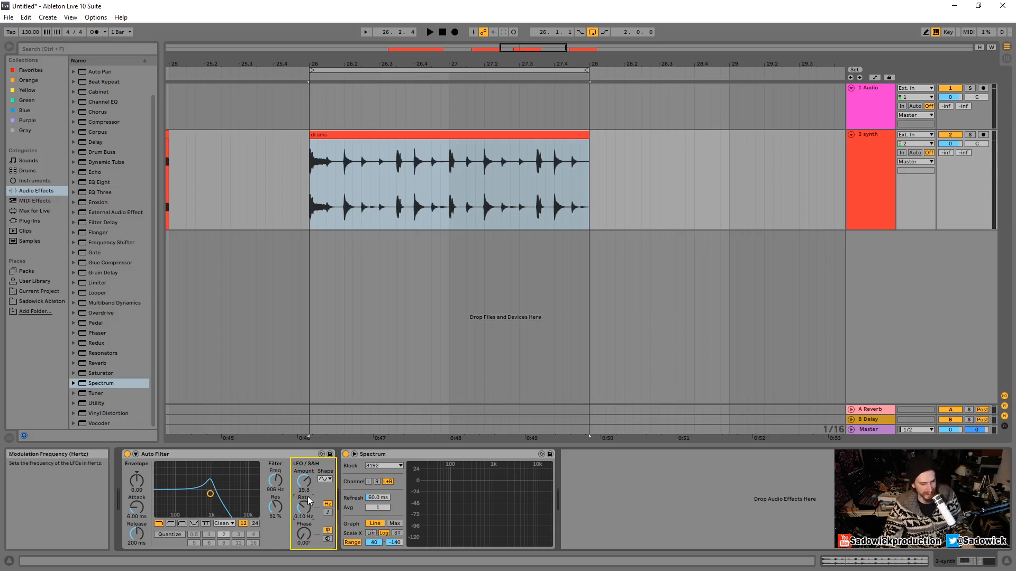
Step: Audition the drums while raising the LFO rate through 0.72 Hz to about 1.2 Hz, with the amount at 20.2
{"action": "left_click_drag", "start_coordinate": [306, 505], "coordinate": [306, 492]}
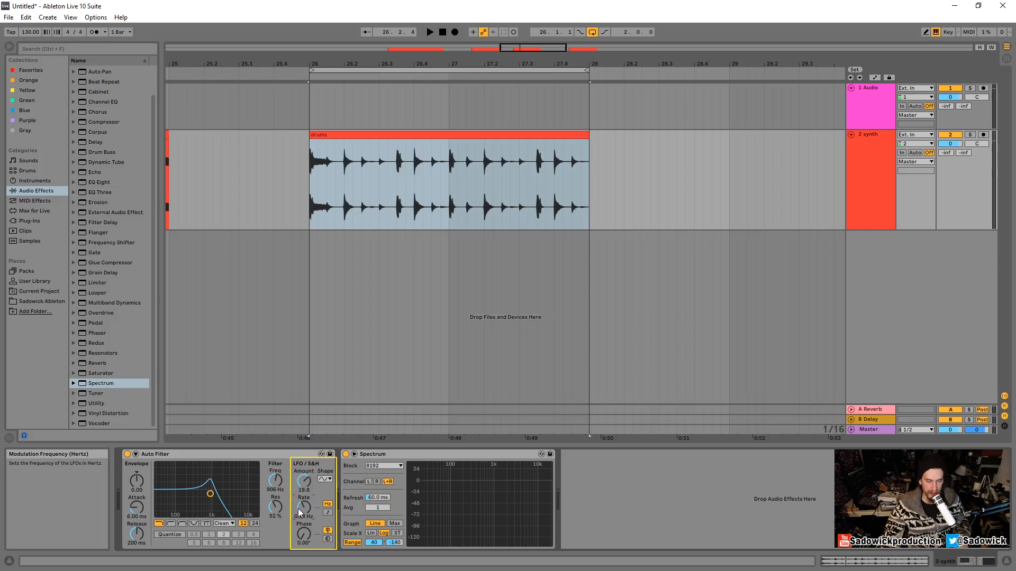
{"action": "key", "text": "space"}
{"action": "left_click_drag", "start_coordinate": [305, 505], "coordinate": [304, 491]}
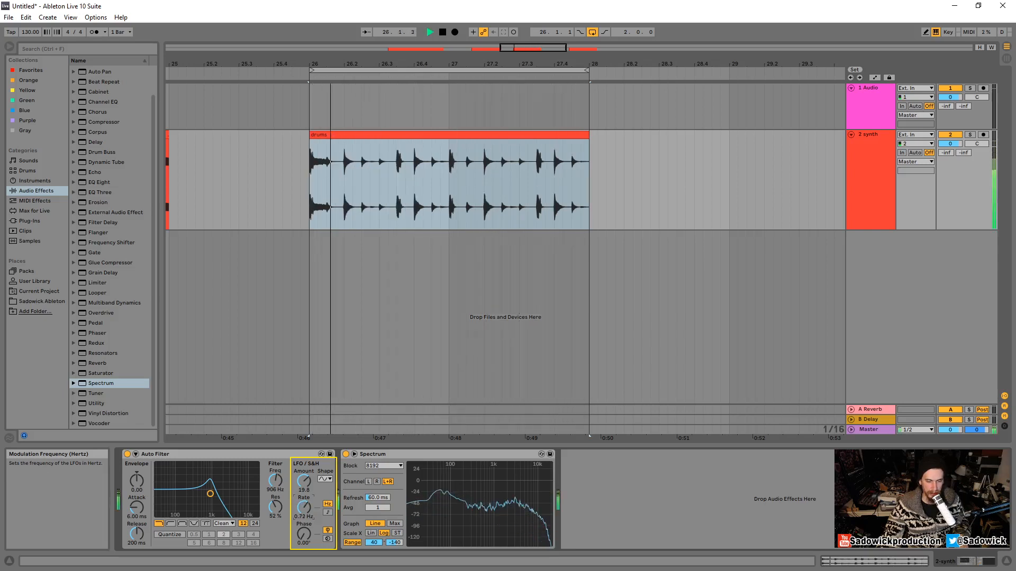
{"action": "key", "text": "space"}
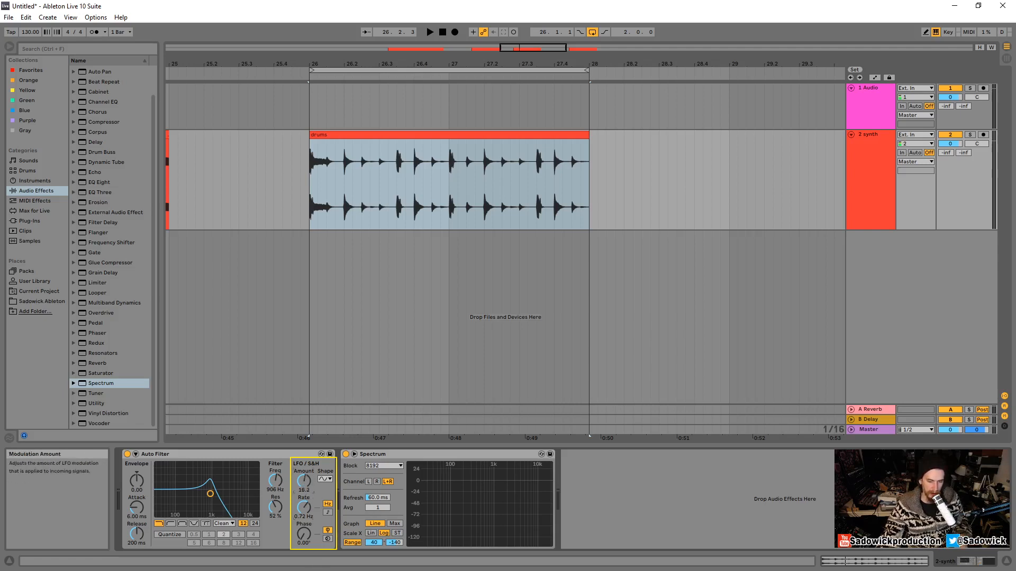
{"action": "key", "text": "space"}
{"action": "left_click_drag", "start_coordinate": [304, 510], "coordinate": [304, 501]}
{"action": "key", "text": "space"}
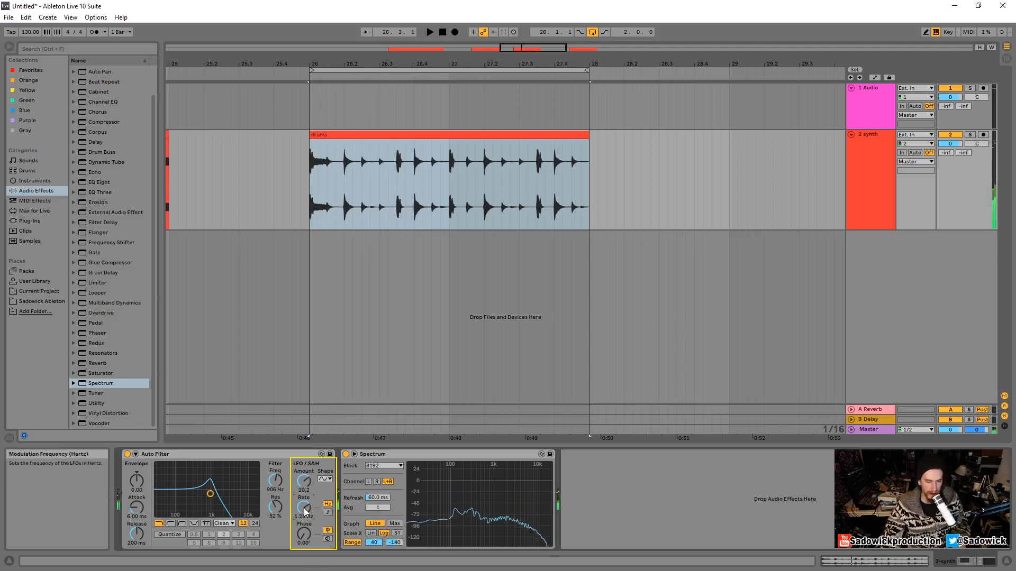
Step: Switch Auto Filter to band-pass at 613 Hz with 72% resonance, and audition an LFO rate of 1.93 Hz with an amount of about 22.5
{"action": "left_click", "coordinate": [182, 525]}
{"action": "left_click_drag", "start_coordinate": [210, 493], "coordinate": [204, 485]}
{"action": "key", "text": "space"}
{"action": "left_click_drag", "start_coordinate": [304, 509], "coordinate": [299, 482]}
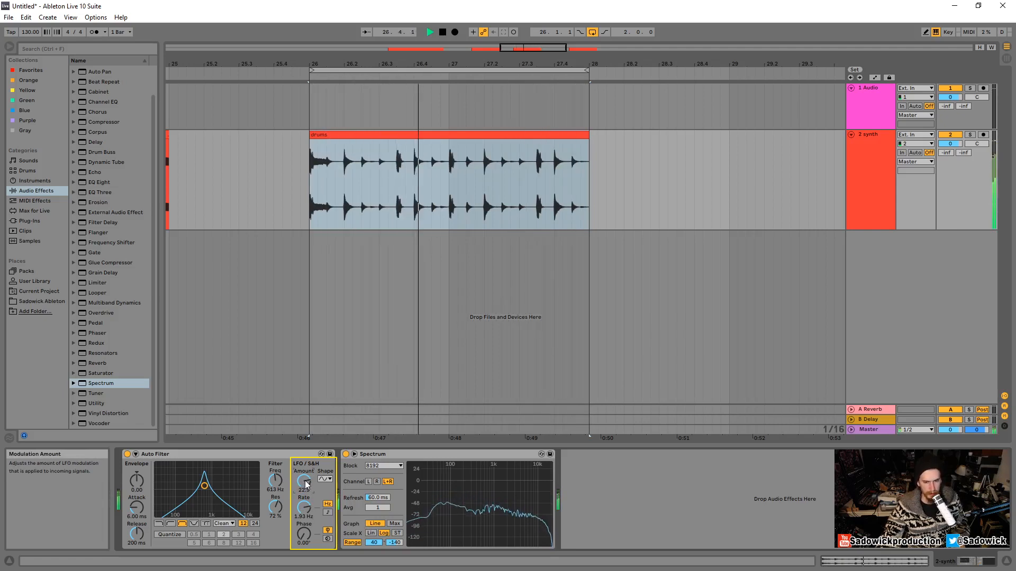
{"action": "key", "text": "space"}
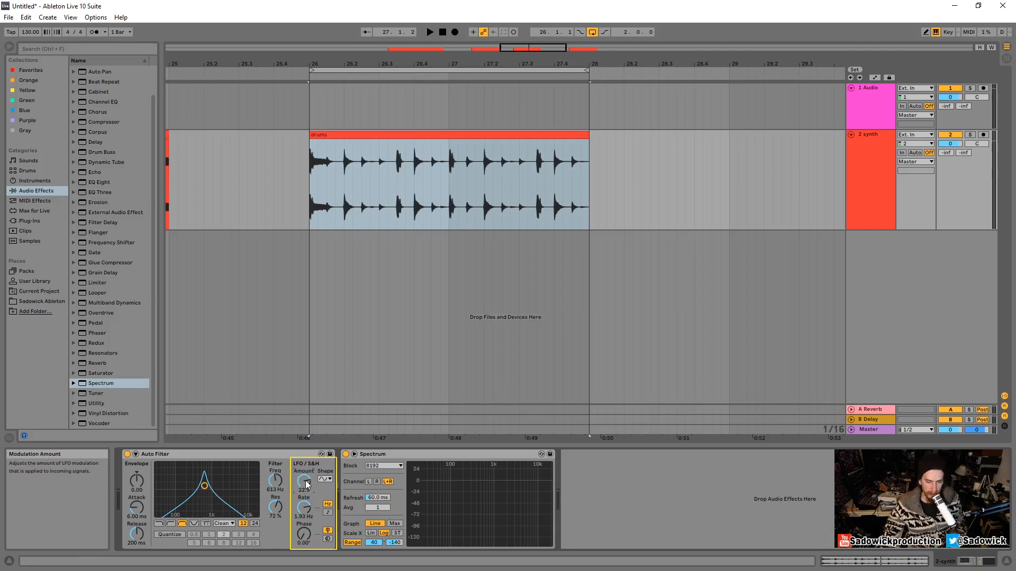
Step: Reset Auto Filter's LFO amount to 0.00 and set its rate to 0.11 Hz
{"action": "left_click_drag", "start_coordinate": [306, 480], "coordinate": [306, 483]}
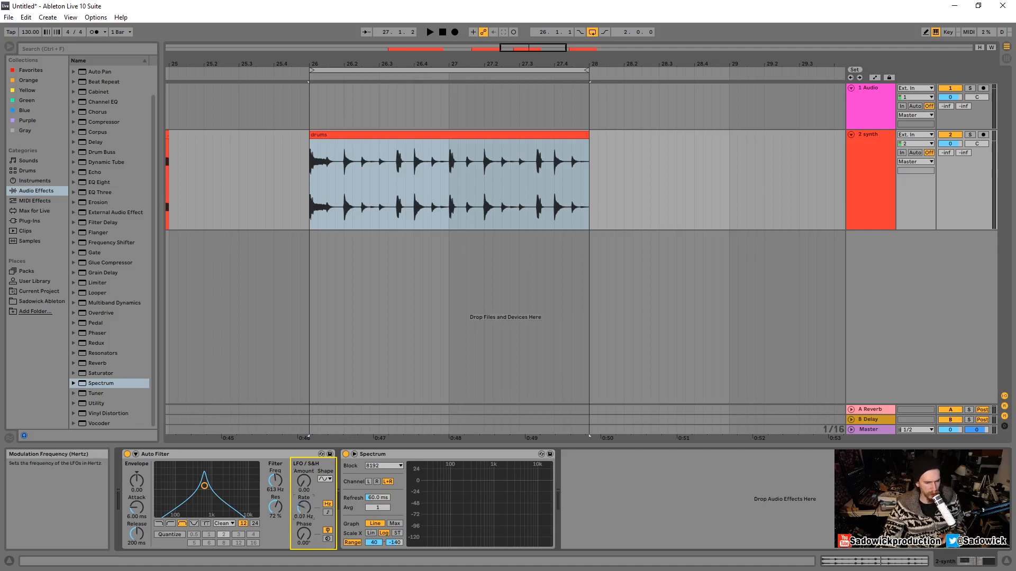
{"action": "left_click_drag", "start_coordinate": [304, 486], "coordinate": [304, 489]}
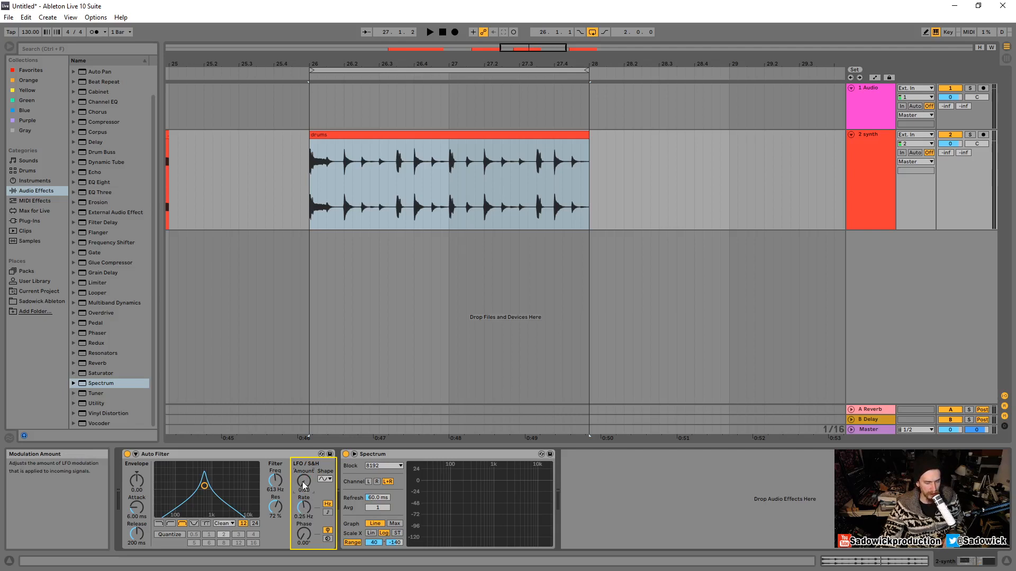
{"action": "left_click_drag", "start_coordinate": [305, 509], "coordinate": [304, 520]}
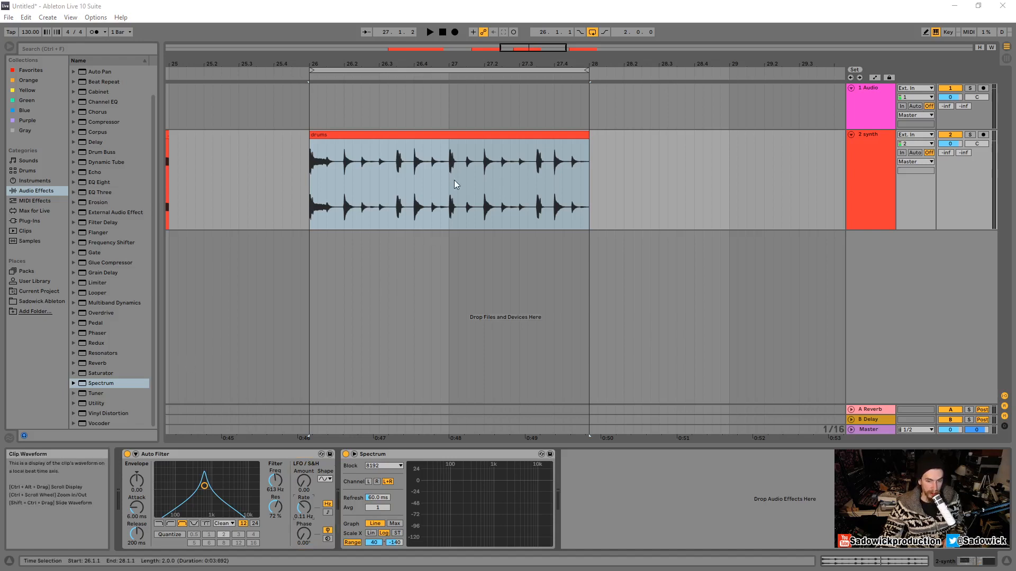
Step: Select and loop the synth clip at bars 30 to 32, and switch Auto Filter to low-pass
{"action": "left_click_drag", "start_coordinate": [492, 63], "coordinate": [418, 61]}
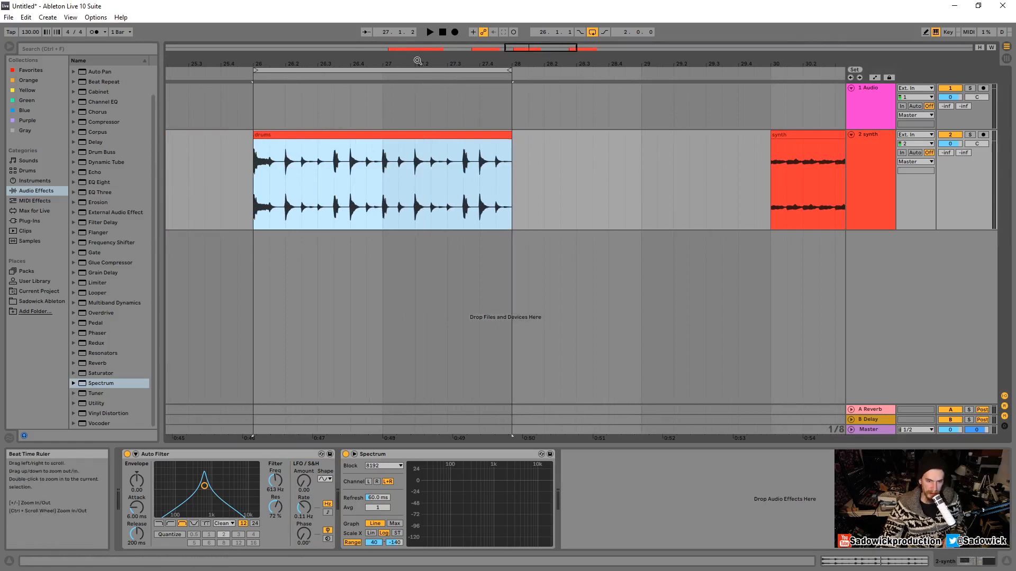
{"action": "left_click_drag", "start_coordinate": [418, 60], "coordinate": [580, 79]}
{"action": "left_click", "coordinate": [159, 523]}
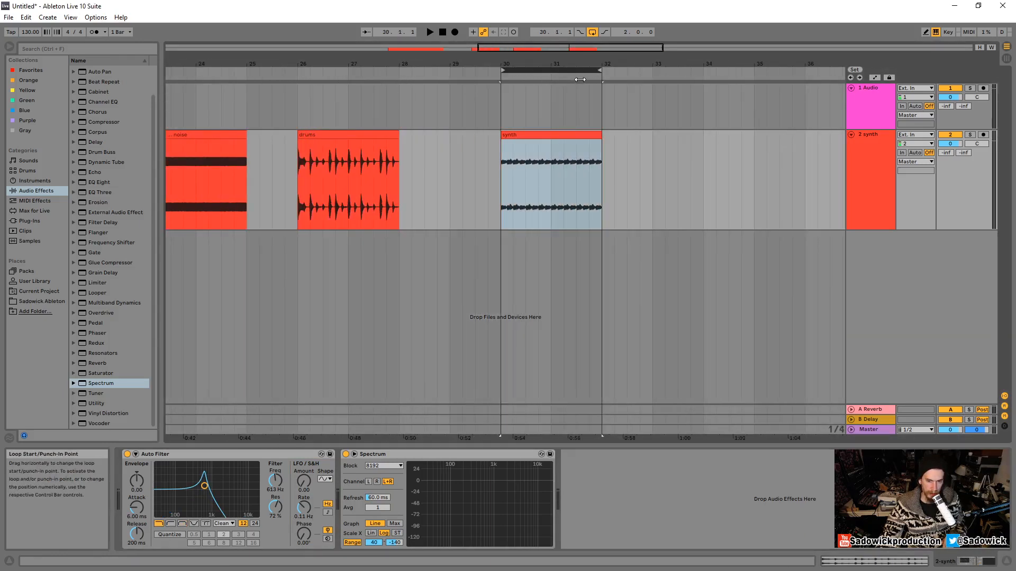
{"action": "left_click", "coordinate": [531, 136]}
Step: Lower Auto Filter's resonance to 15% and open its cutoff to about 18 kHz
{"action": "left_click_drag", "start_coordinate": [276, 508], "coordinate": [276, 543]}
{"action": "left_click_drag", "start_coordinate": [277, 482], "coordinate": [276, 452]}
{"action": "left_click_drag", "start_coordinate": [274, 510], "coordinate": [275, 518]}
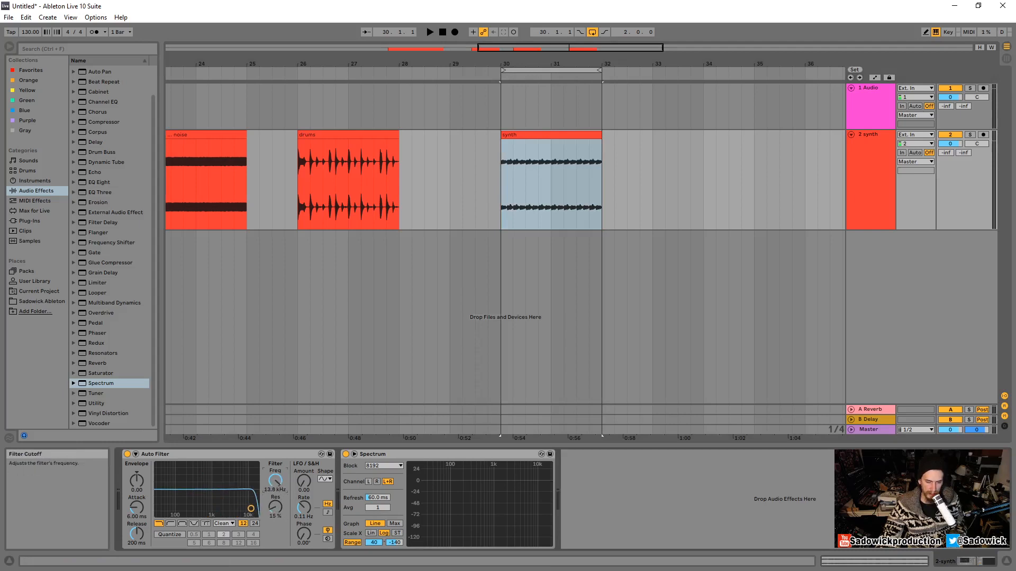
Step: Play the synth loop while sweeping Auto Filter's cutoff down and raising resonance to 54%, and settle the cutoff at 552 Hz
{"action": "key", "text": "space"}
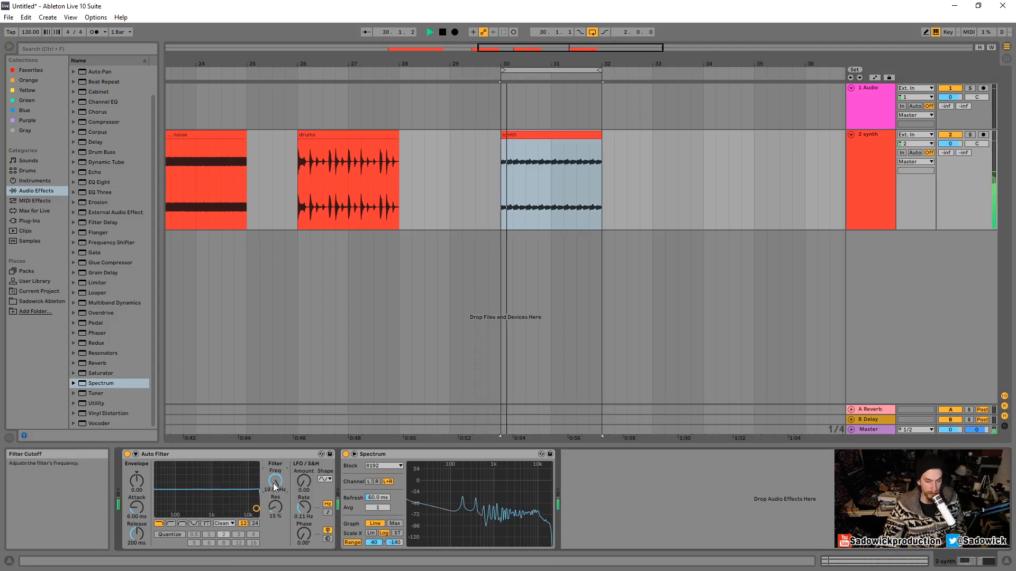
{"action": "left_click_drag", "start_coordinate": [274, 482], "coordinate": [274, 547]}
{"action": "left_click_drag", "start_coordinate": [275, 508], "coordinate": [275, 479]}
{"action": "key", "text": "space"}
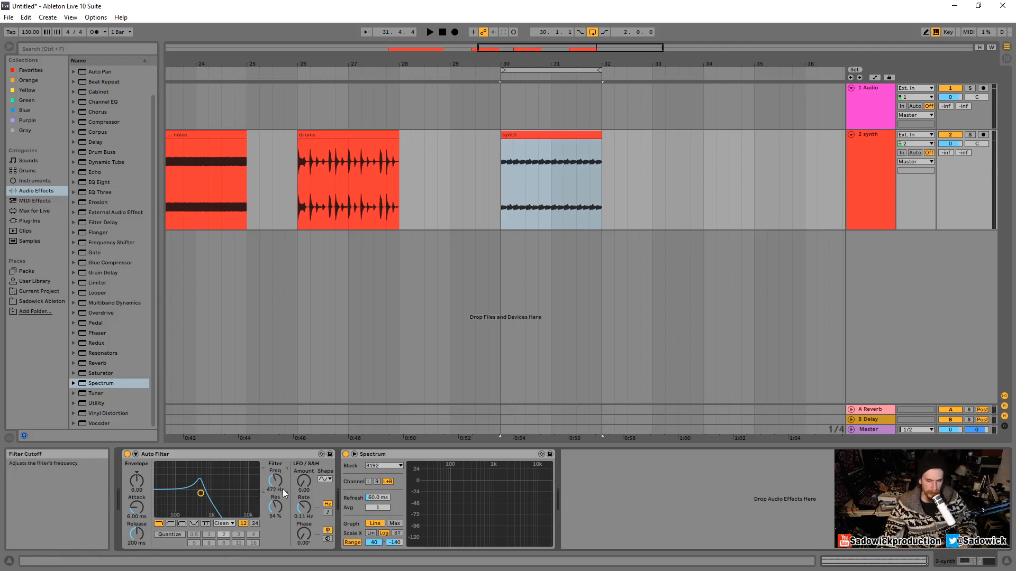
{"action": "mouse_move", "coordinate": [284, 493]}
{"action": "left_mouse_down"}
{"action": "mouse_move", "coordinate": [284, 515]}
{"action": "mouse_move", "coordinate": [284, 478]}
{"action": "mouse_move", "coordinate": [284, 490]}
{"action": "left_mouse_up"}
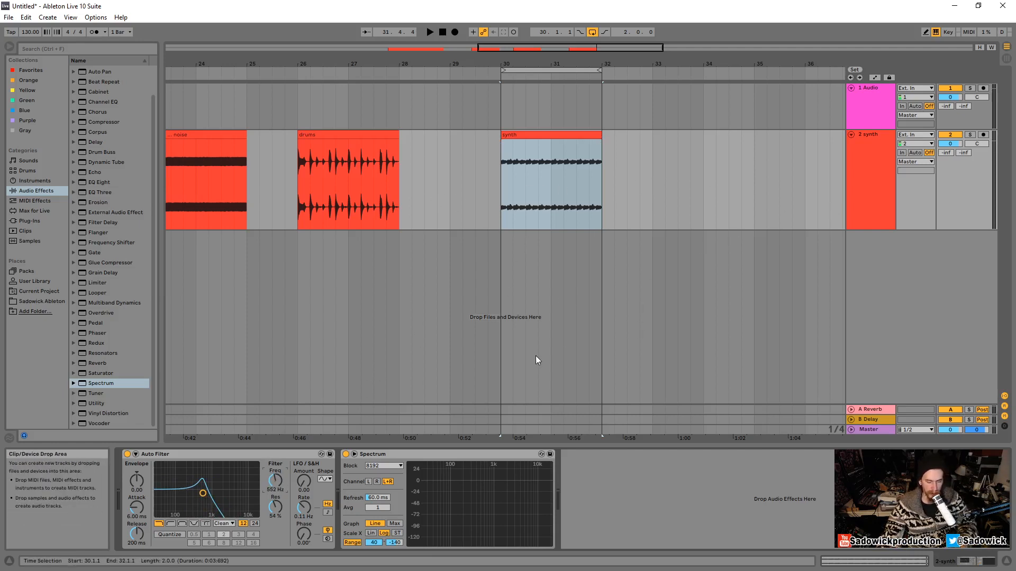
Step: Show the filter cutoff's automation and draw a downward ramp across the synth clip from about 1.53 kHz to 177 Hz
{"action": "right_click", "coordinate": [276, 481]}
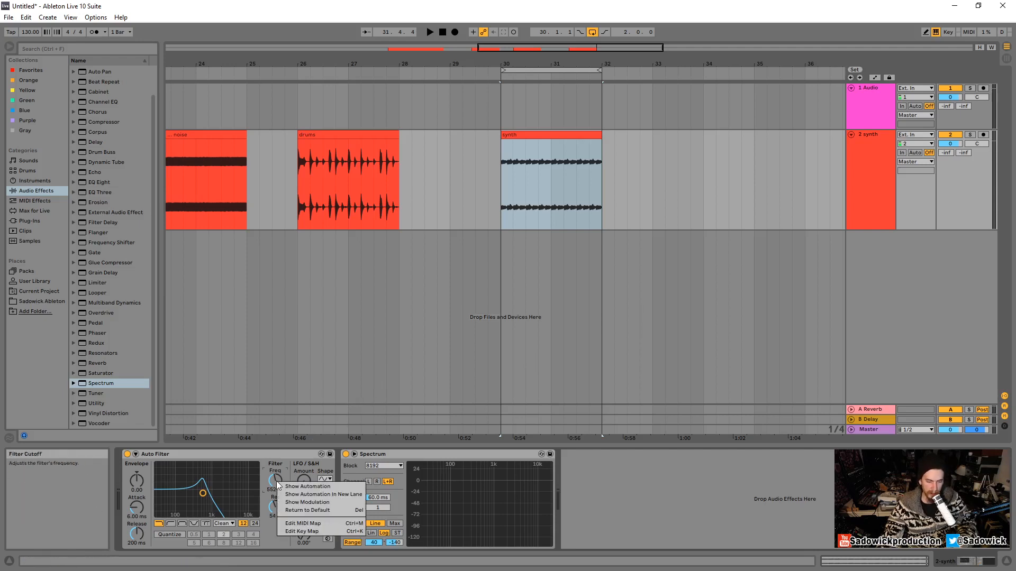
{"action": "left_click", "coordinate": [337, 487]}
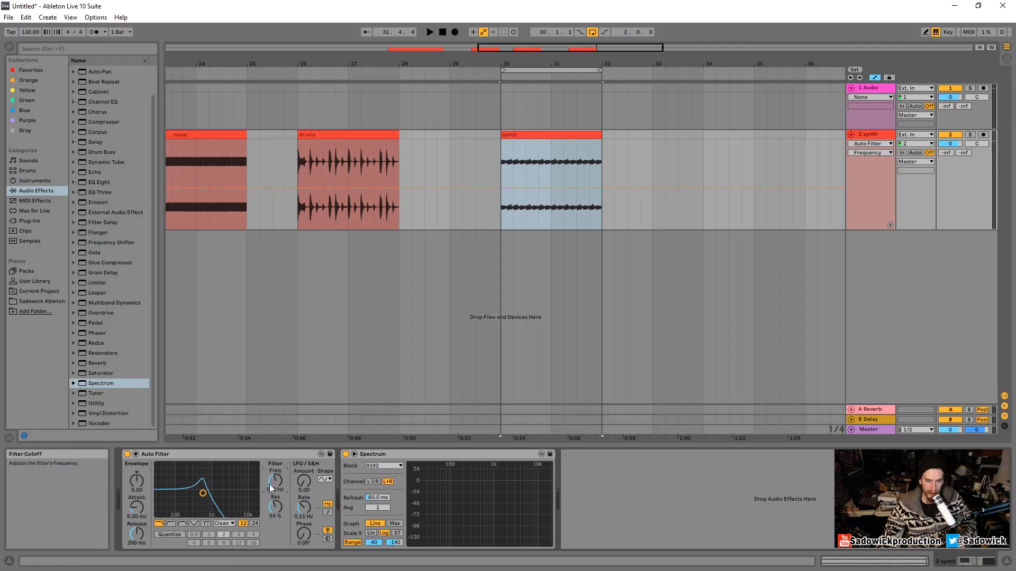
{"action": "left_click", "coordinate": [525, 186]}
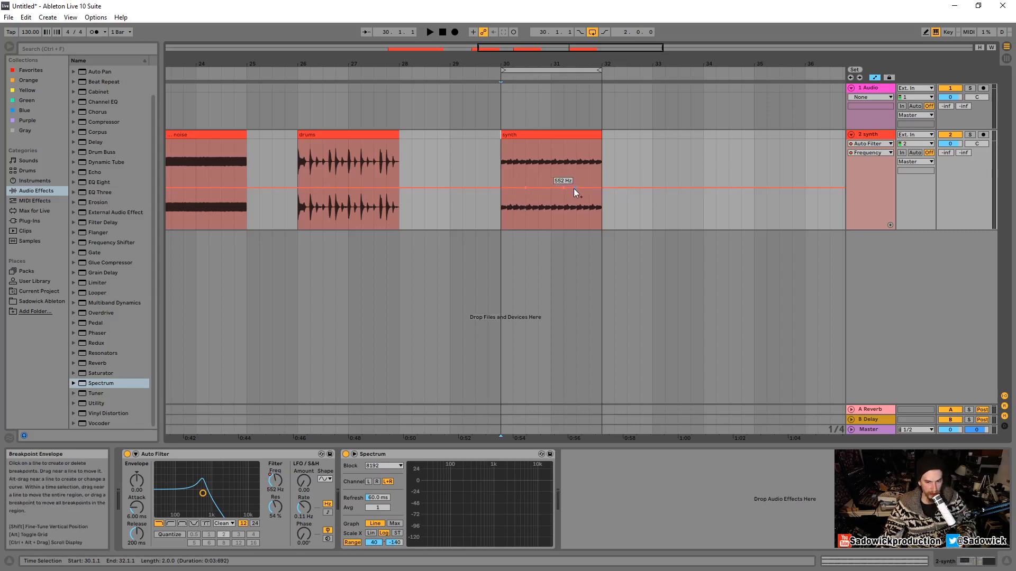
{"action": "left_click_drag", "start_coordinate": [563, 188], "coordinate": [601, 202]}
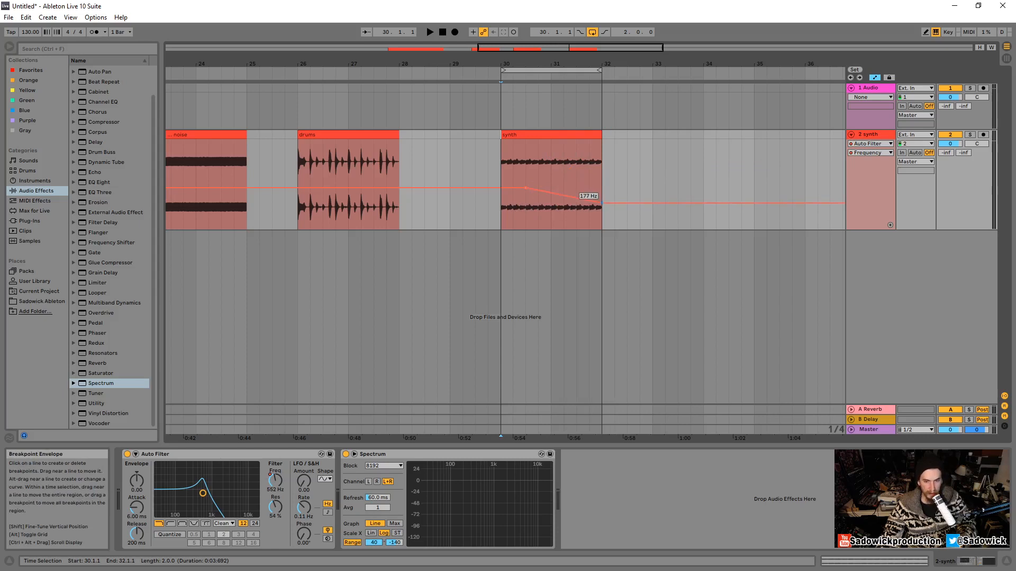
{"action": "left_click_drag", "start_coordinate": [525, 188], "coordinate": [501, 174]}
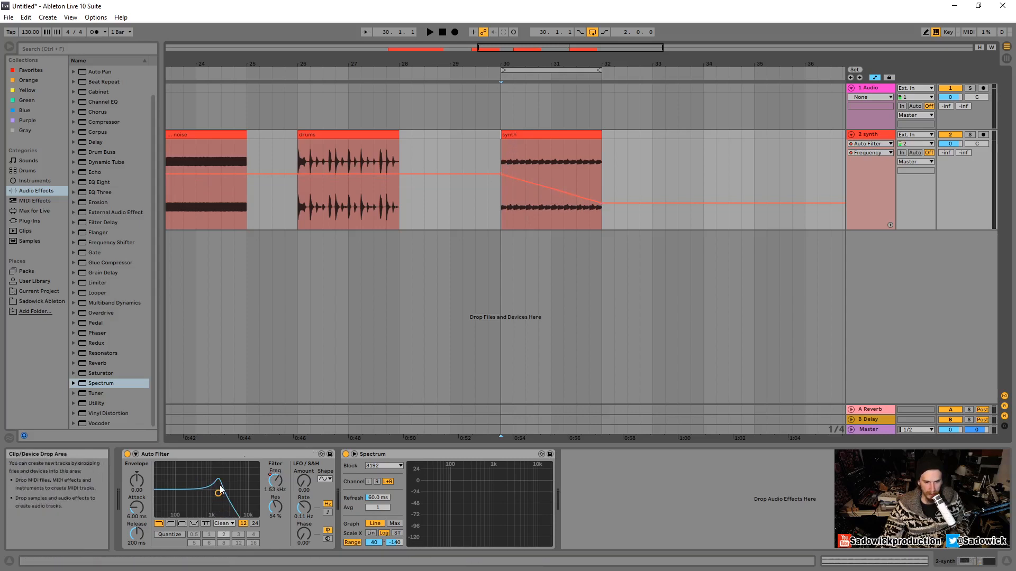
Step: Select the synth clip and play it to audition the cutoff automation
{"action": "left_click", "coordinate": [515, 133]}
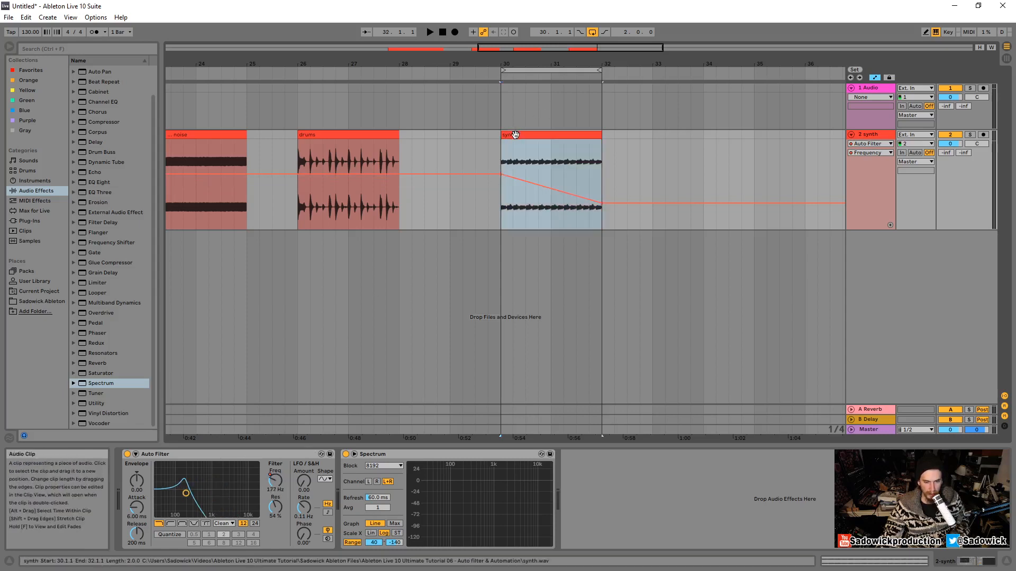
{"action": "left_click", "coordinate": [565, 144]}
{"action": "key", "text": "space"}
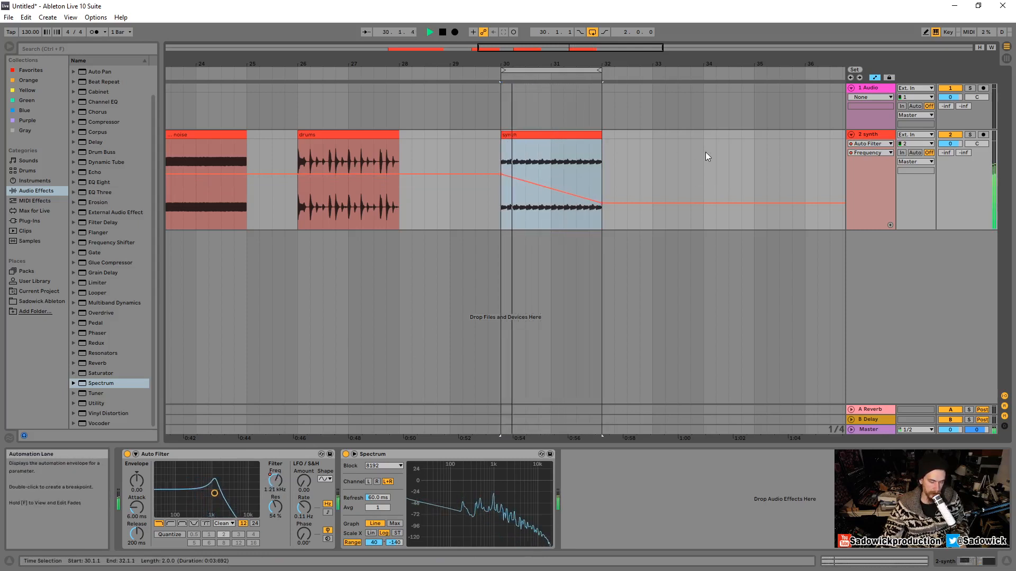
{"action": "key", "text": "space"}
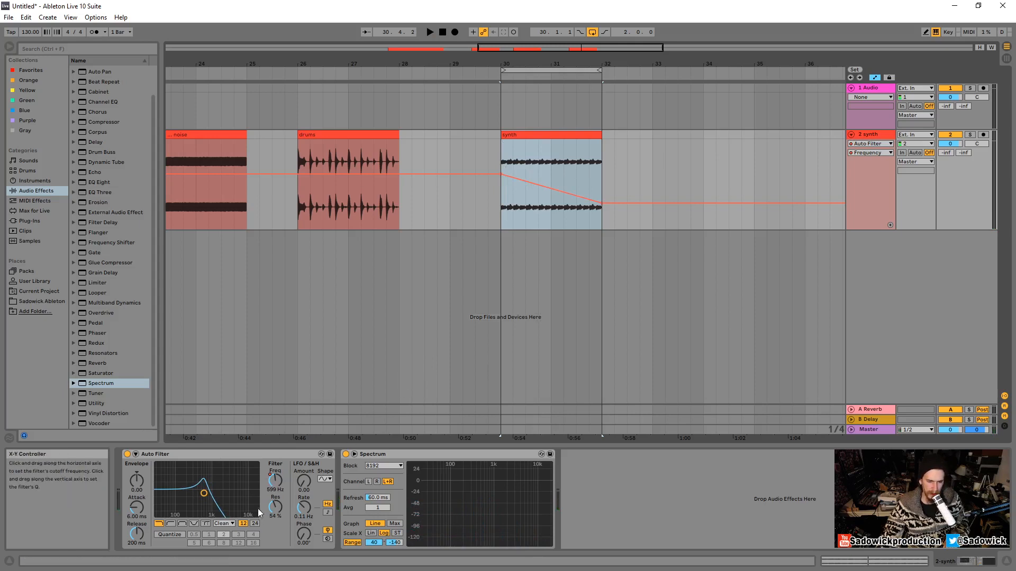
Step: Delete the filter cutoff's automation and turn off the automation display
{"action": "right_click", "coordinate": [275, 480]}
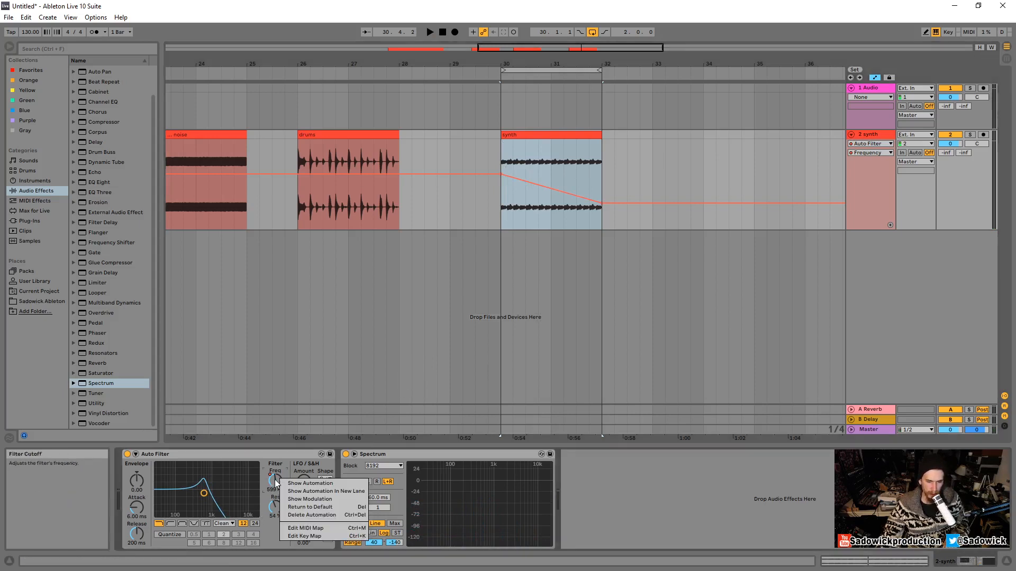
{"action": "left_click", "coordinate": [327, 515]}
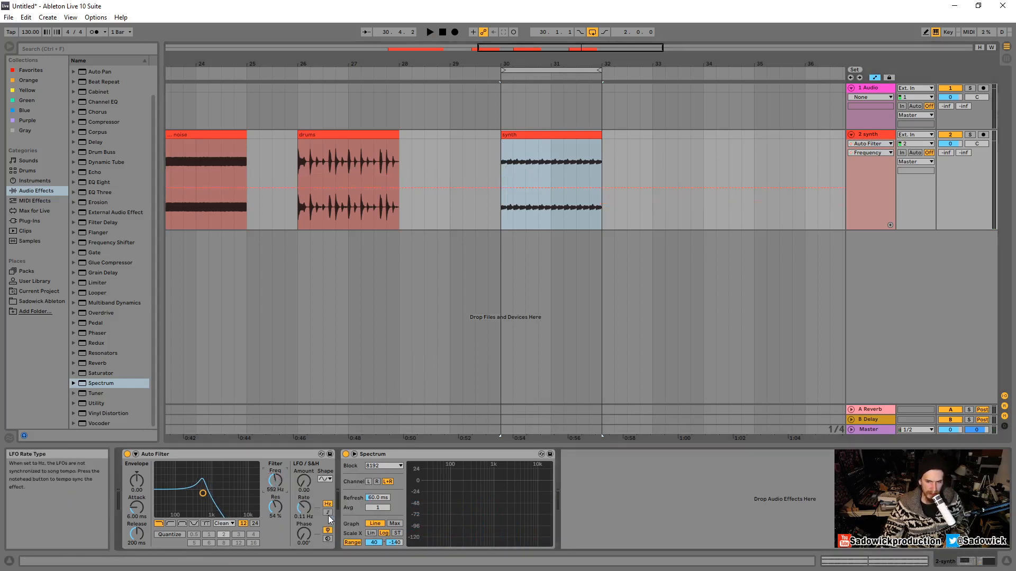
{"action": "left_click", "coordinate": [875, 77]}
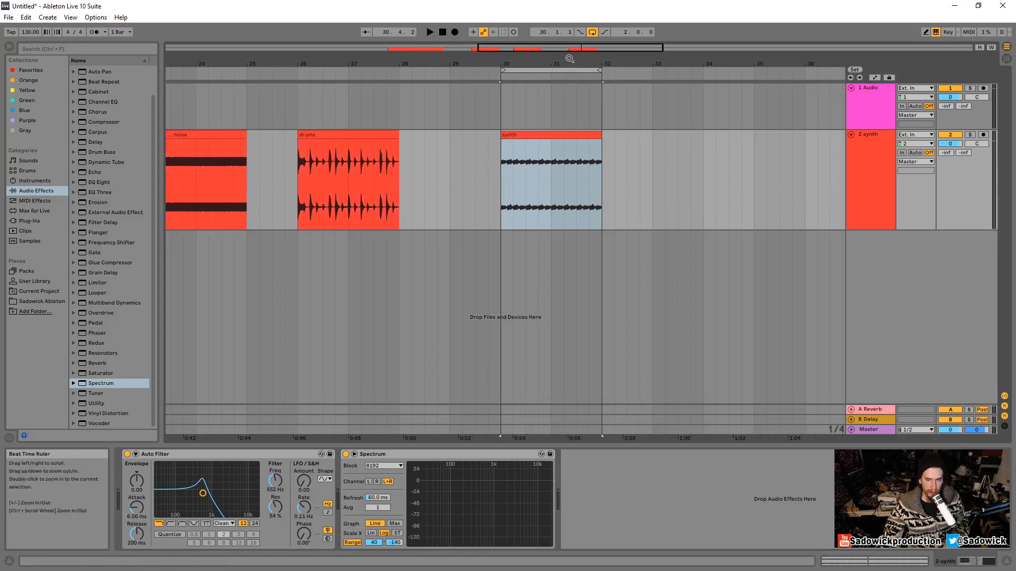
{"action": "left_click_drag", "start_coordinate": [569, 58], "coordinate": [488, 59]}
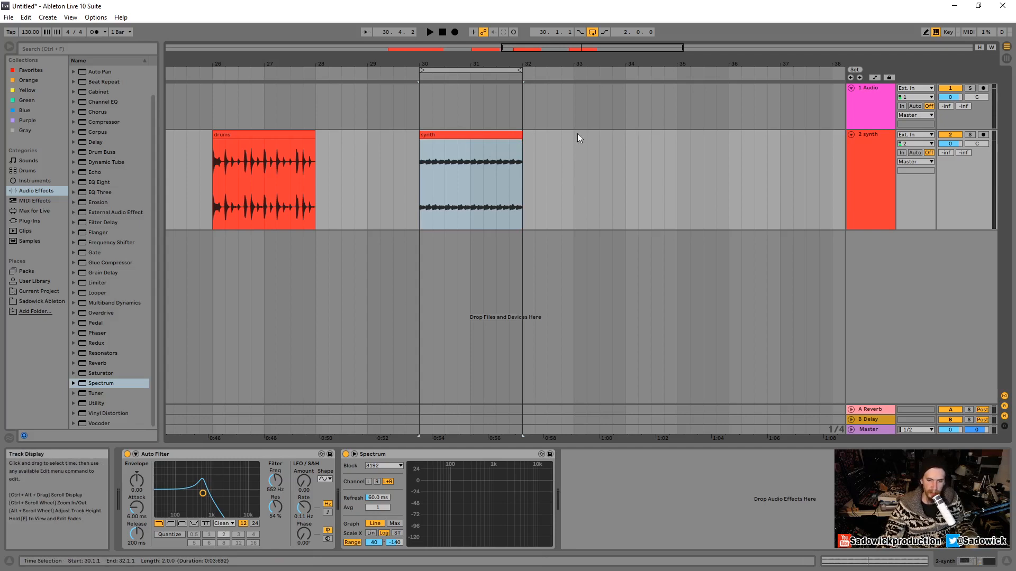
Step: Show the arrangement's automation lanes and make the 1 Audio track slightly taller
{"action": "left_click", "coordinate": [874, 78]}
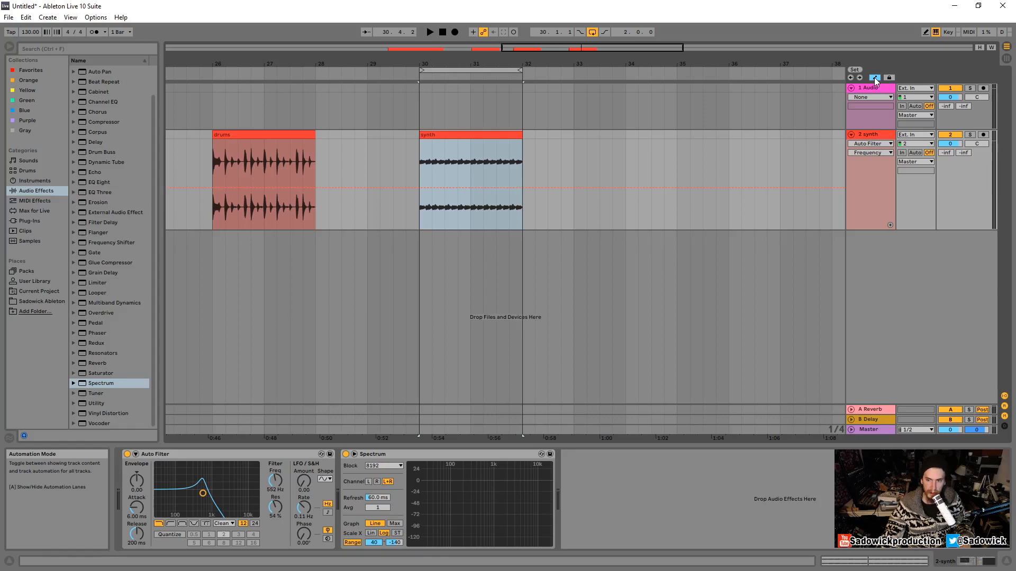
{"action": "left_click", "coordinate": [874, 78]}
{"action": "left_click", "coordinate": [869, 166]}
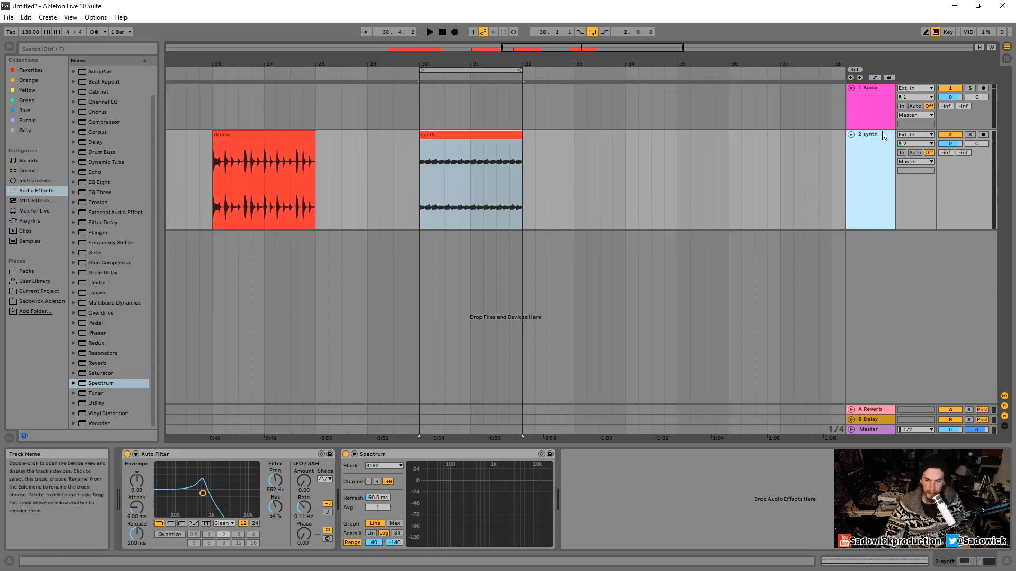
{"action": "left_click", "coordinate": [874, 78]}
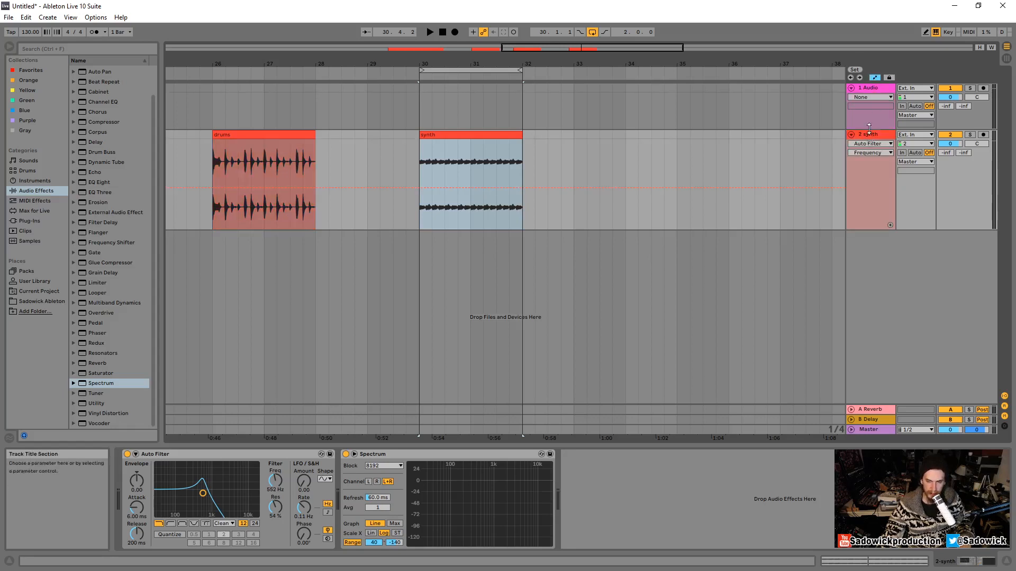
{"action": "left_click_drag", "start_coordinate": [869, 128], "coordinate": [868, 138]}
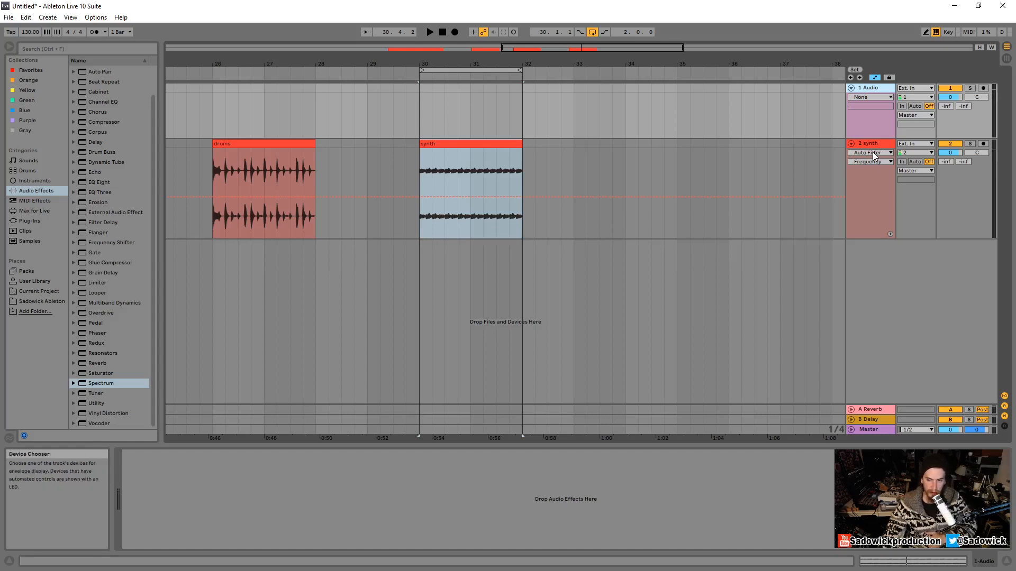
Step: Switch the synth track's automation lane to the Spectrum device and back to Auto Filter
{"action": "left_click", "coordinate": [876, 152]}
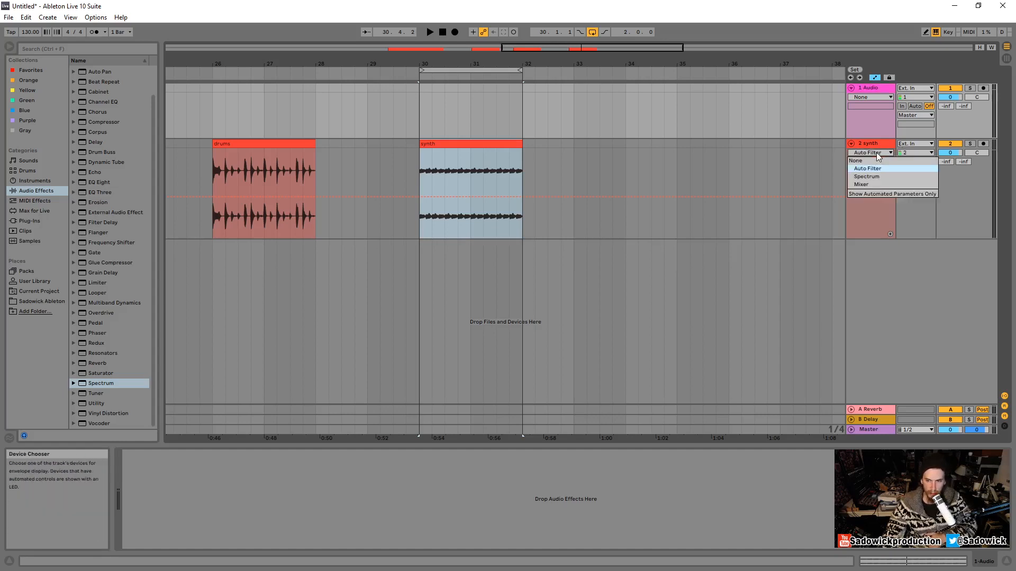
{"action": "left_click", "coordinate": [875, 148]}
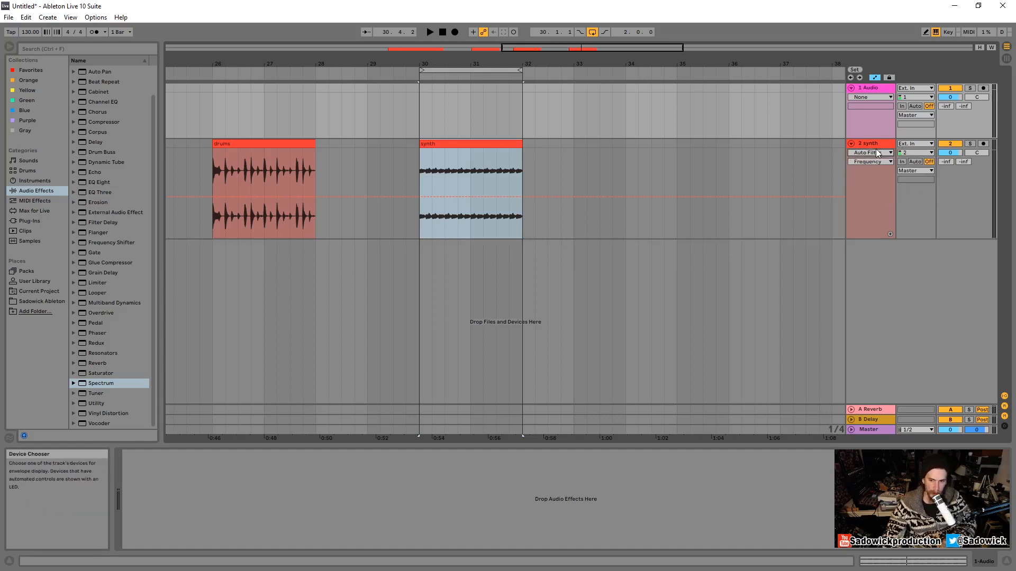
{"action": "left_click", "coordinate": [875, 148]}
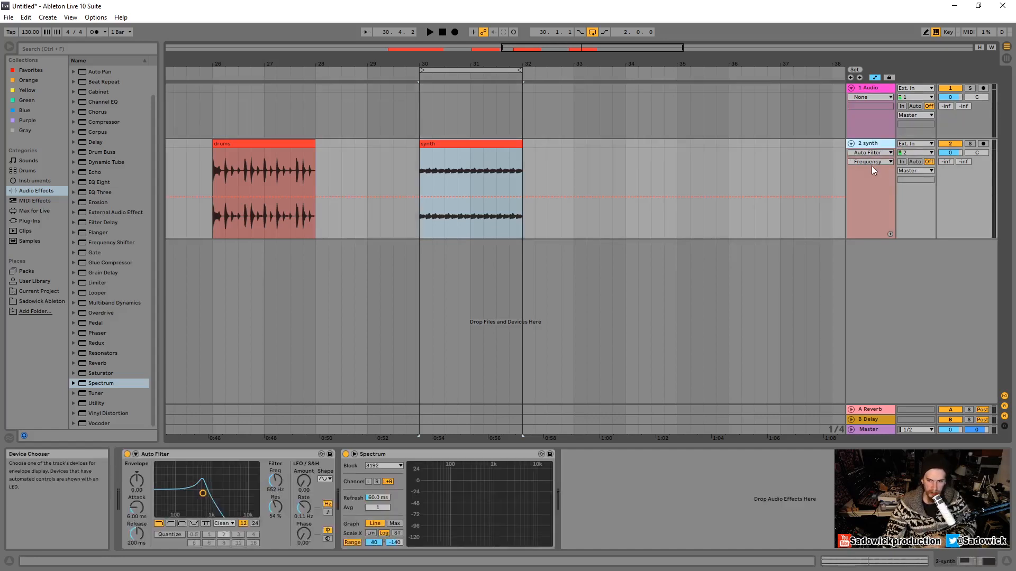
{"action": "left_click", "coordinate": [869, 152]}
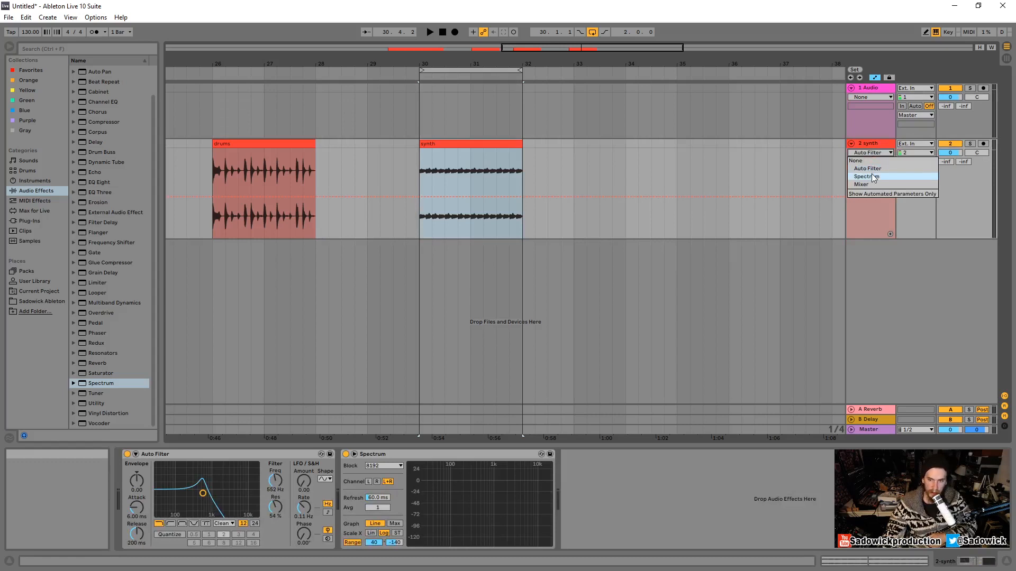
{"action": "left_click", "coordinate": [871, 174]}
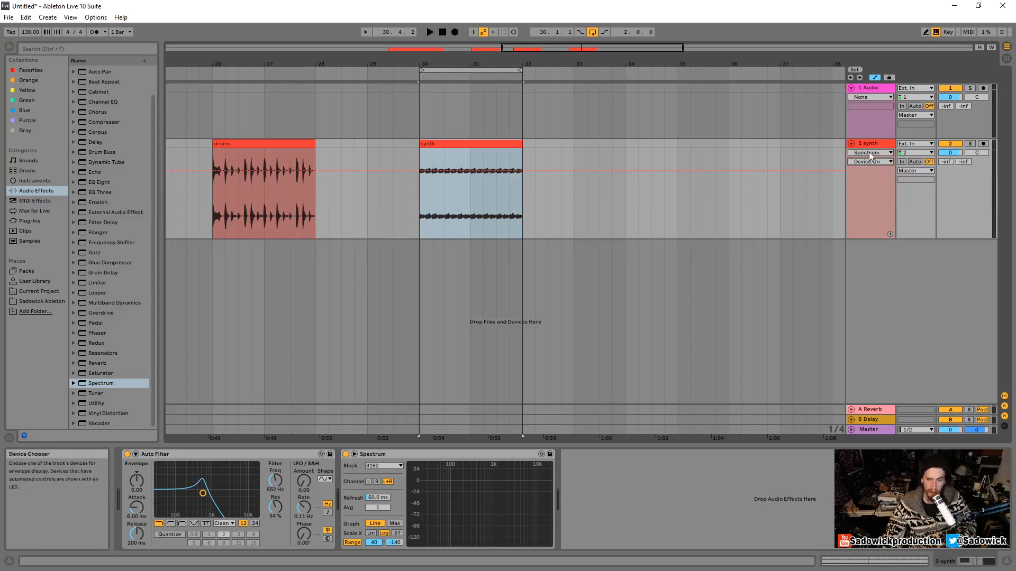
{"action": "left_click", "coordinate": [868, 152]}
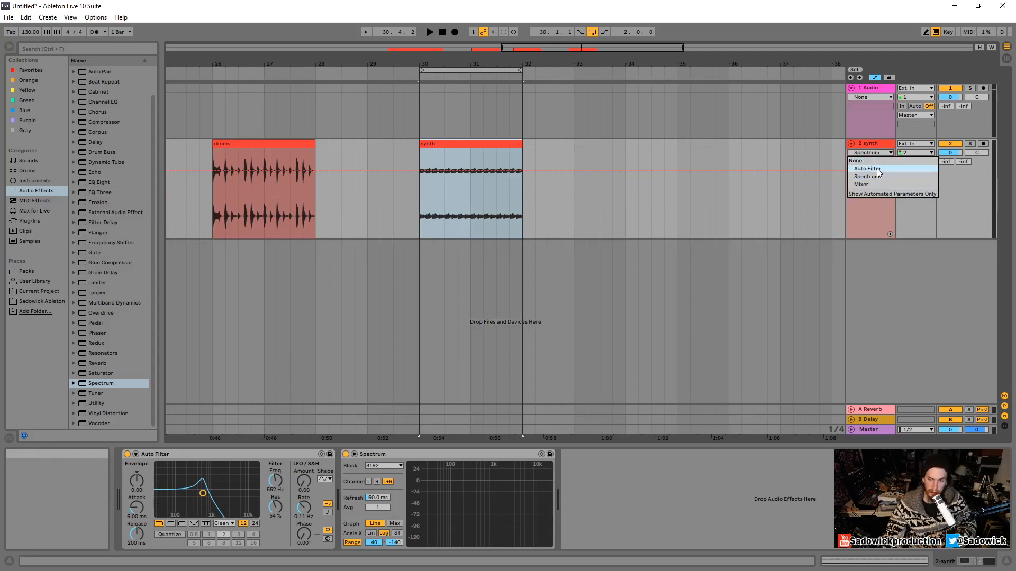
{"action": "left_click", "coordinate": [878, 170]}
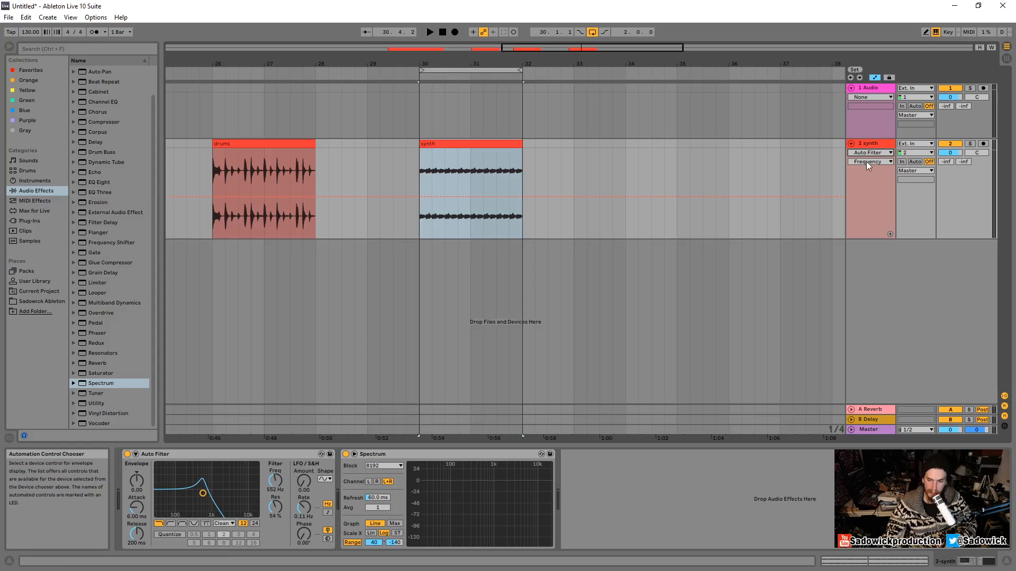
Step: Display Auto Filter's Resonance automation on the synth track and return the lane to Frequency
{"action": "left_click", "coordinate": [277, 506]}
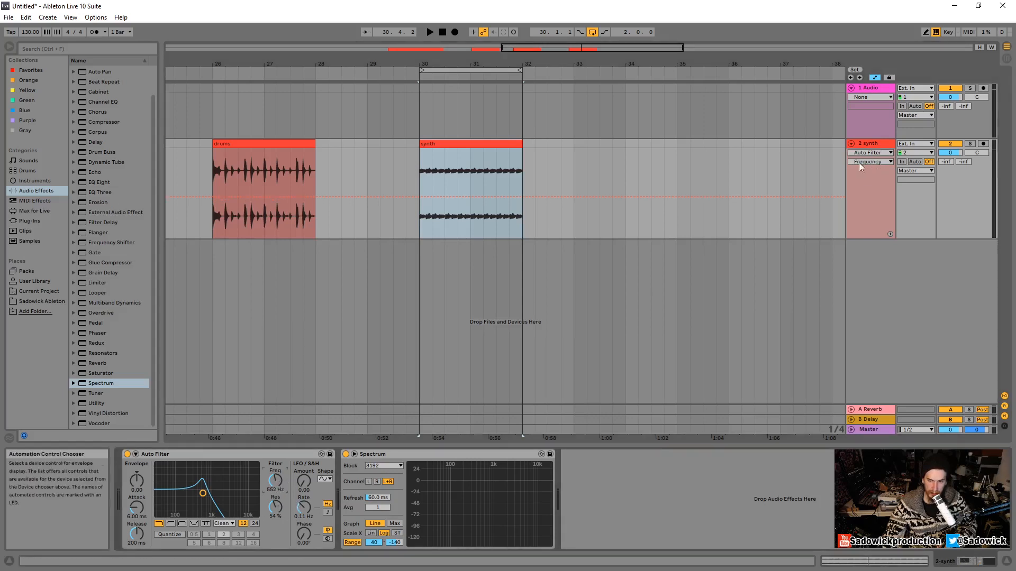
{"action": "left_click", "coordinate": [274, 507]}
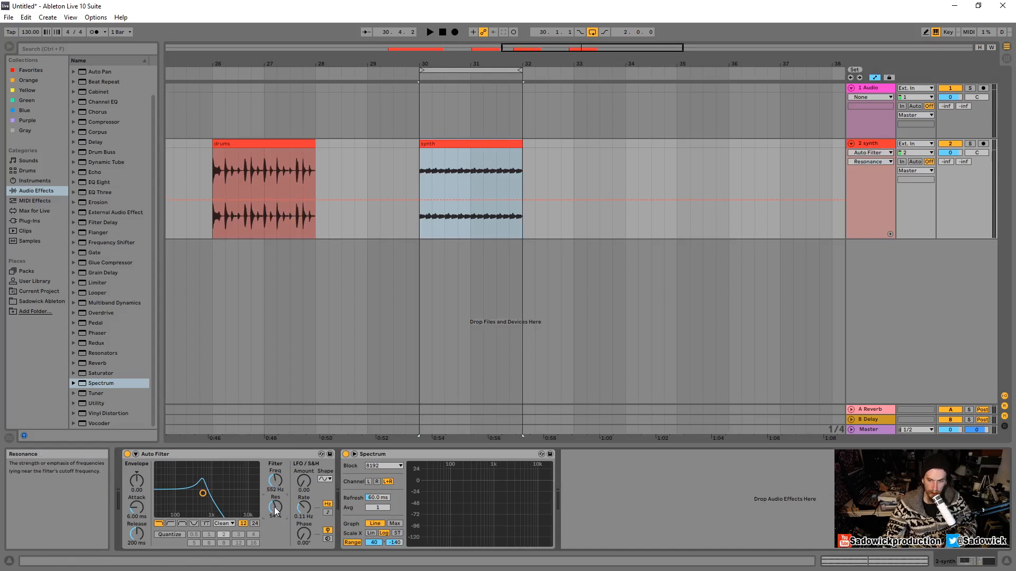
{"action": "left_click", "coordinate": [891, 161]}
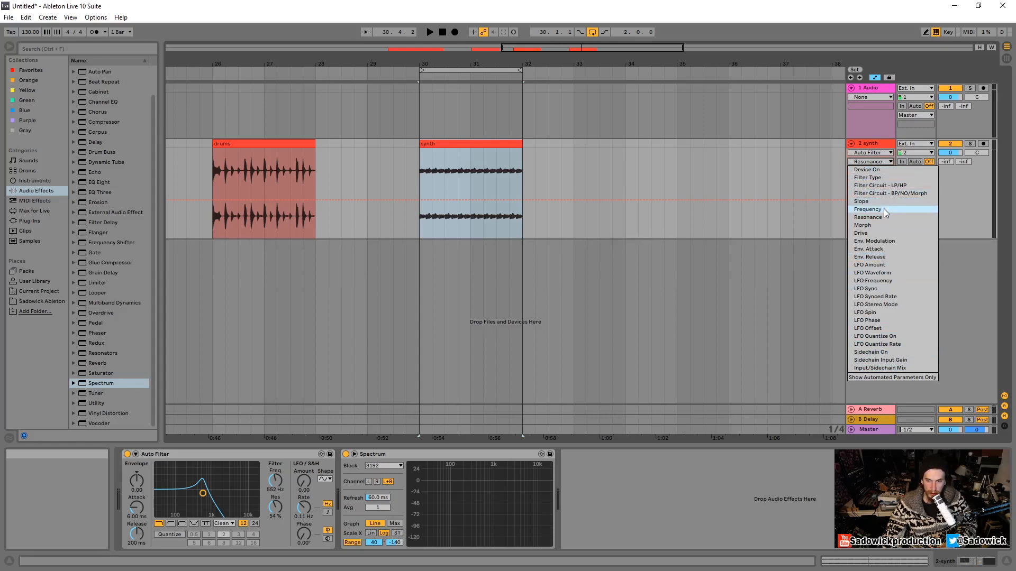
{"action": "left_click", "coordinate": [868, 209]}
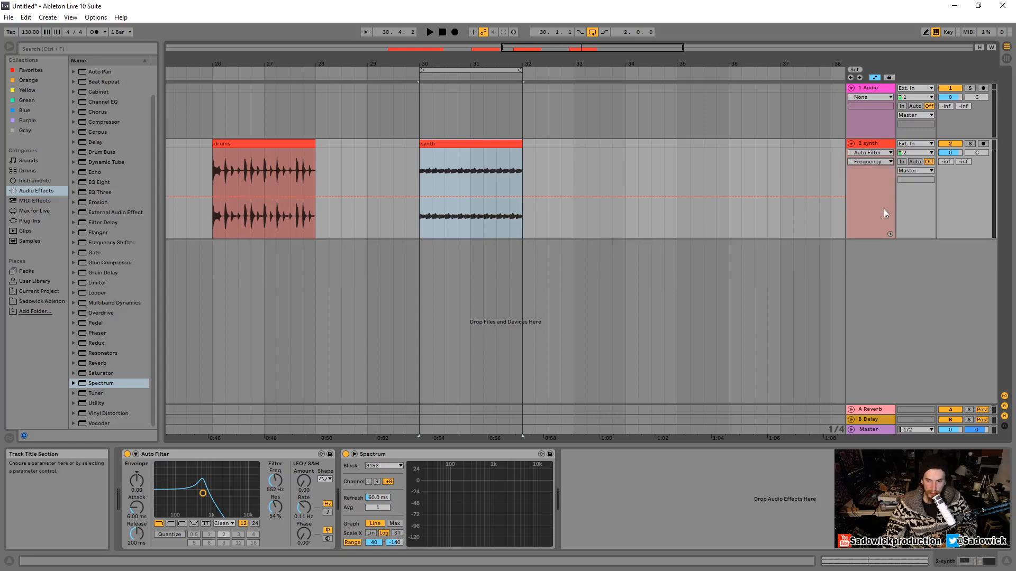
Step: Draw a zigzag cutoff automation across the synth clip, with a first dip to about 388 Hz, and play the clip
{"action": "left_click", "coordinate": [420, 197]}
{"action": "left_click_drag", "start_coordinate": [471, 197], "coordinate": [509, 188]}
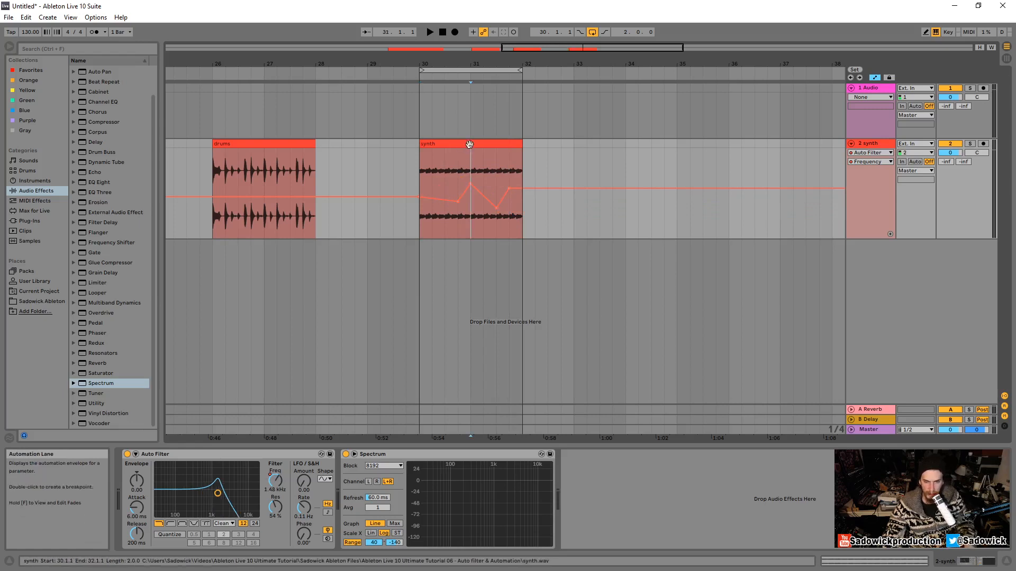
{"action": "left_click", "coordinate": [471, 142]}
{"action": "key", "text": "space"}
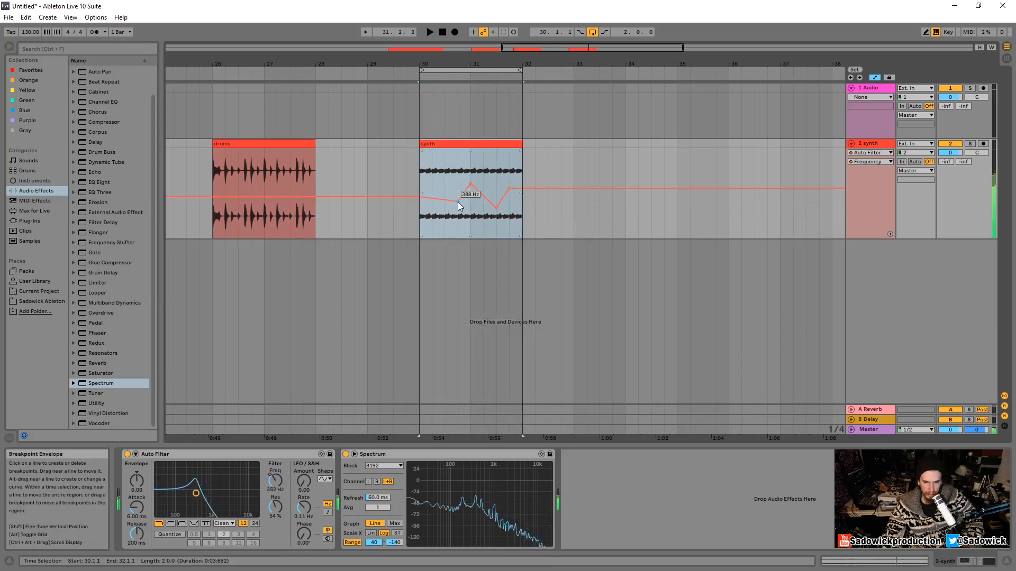
{"action": "key", "text": "space"}
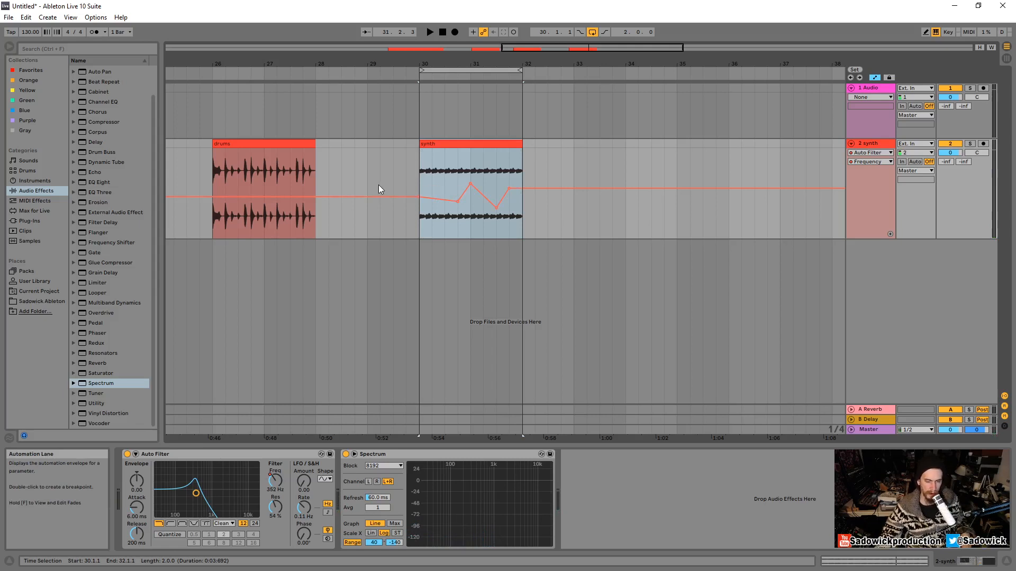
Step: Select the range around the synth clip from 29.2.1 to 33.1.1 and clear its cutoff envelope
{"action": "left_click", "coordinate": [378, 185]}
{"action": "left_click_drag", "start_coordinate": [379, 186], "coordinate": [570, 190]}
{"action": "right_click", "coordinate": [570, 190]}
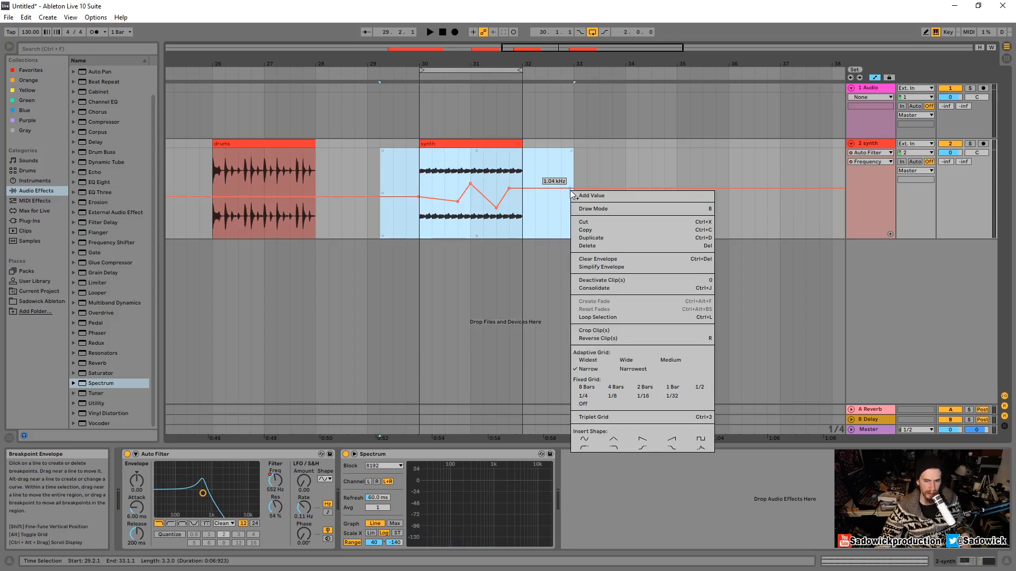
{"action": "left_click", "coordinate": [608, 260]}
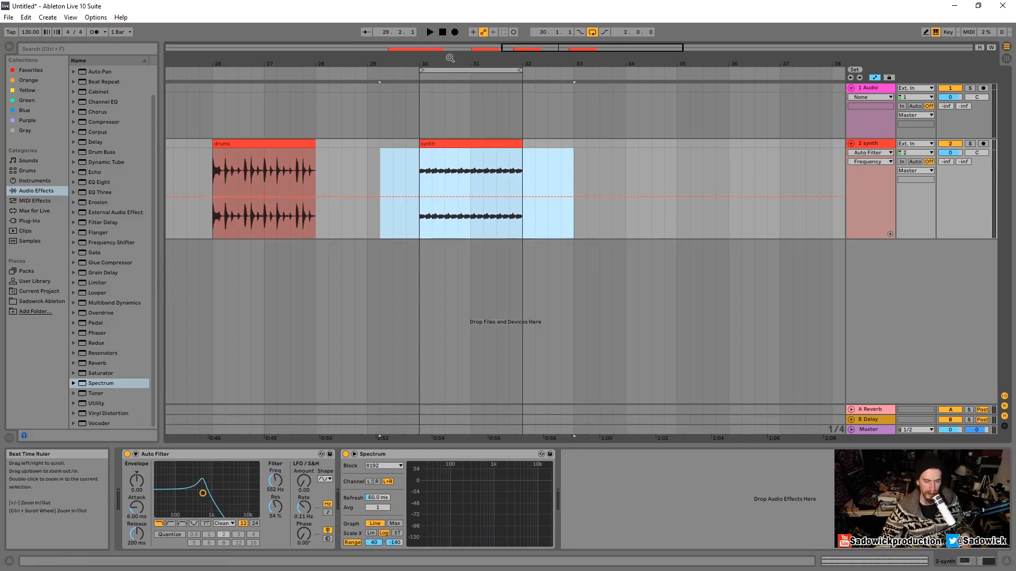
Step: Select the synth clip's first eighth note and shift that selection along the grid to start at 30.2.3
{"action": "left_click_drag", "start_coordinate": [450, 58], "coordinate": [450, 105]}
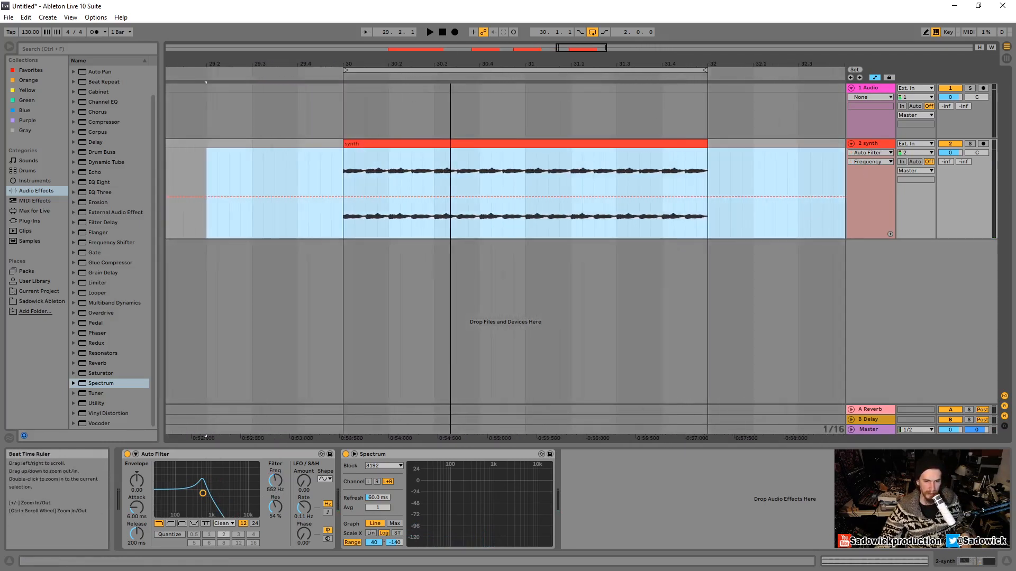
{"action": "left_click", "coordinate": [344, 231]}
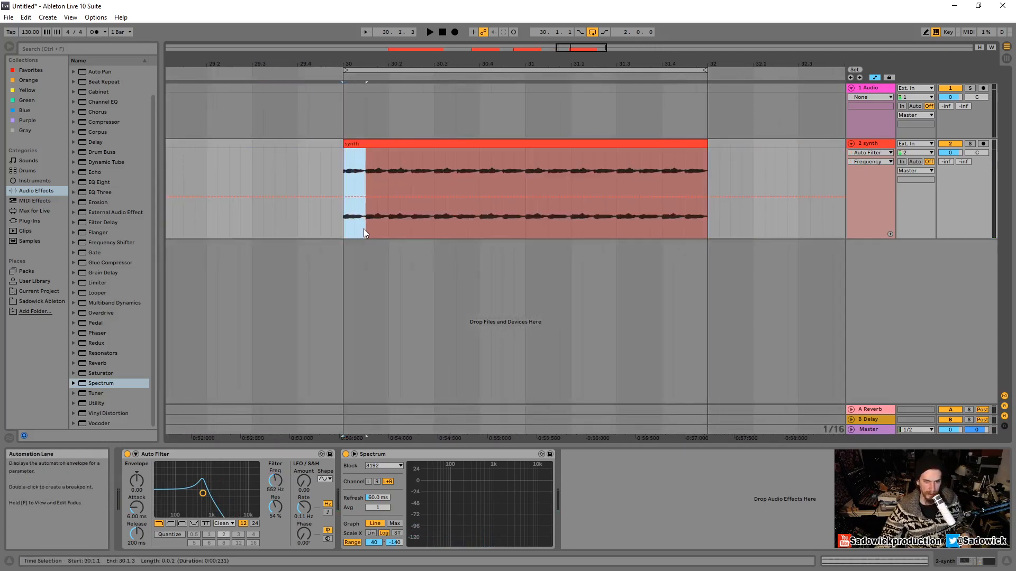
{"action": "left_click_drag", "start_coordinate": [348, 229], "coordinate": [361, 230]}
{"action": "mouse_move", "coordinate": [353, 64]}
{"action": "left_mouse_down"}
{"action": "mouse_move", "coordinate": [352, 85]}
{"action": "mouse_move", "coordinate": [372, 49]}
{"action": "mouse_move", "coordinate": [367, 61]}
{"action": "left_mouse_up"}
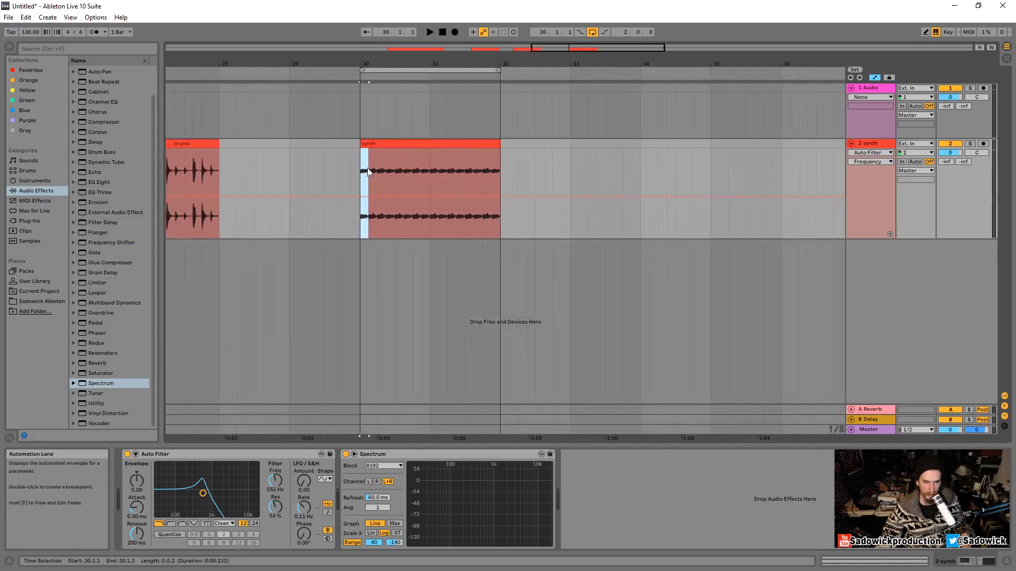
{"action": "left_click_drag", "start_coordinate": [360, 169], "coordinate": [367, 169]}
{"action": "key", "text": "Right"}
{"action": "key", "text": "Right"}
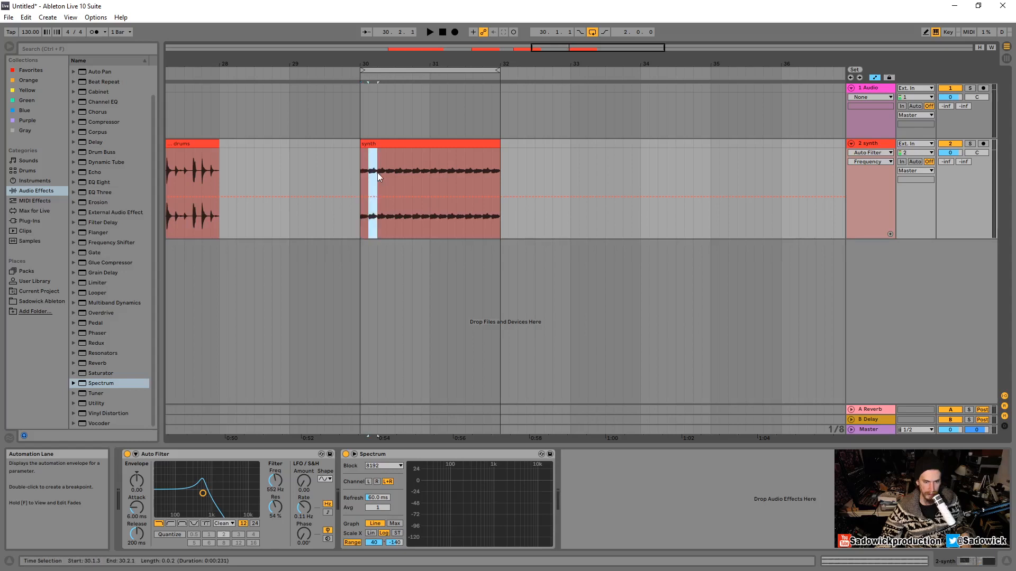
{"action": "key", "text": "Right"}
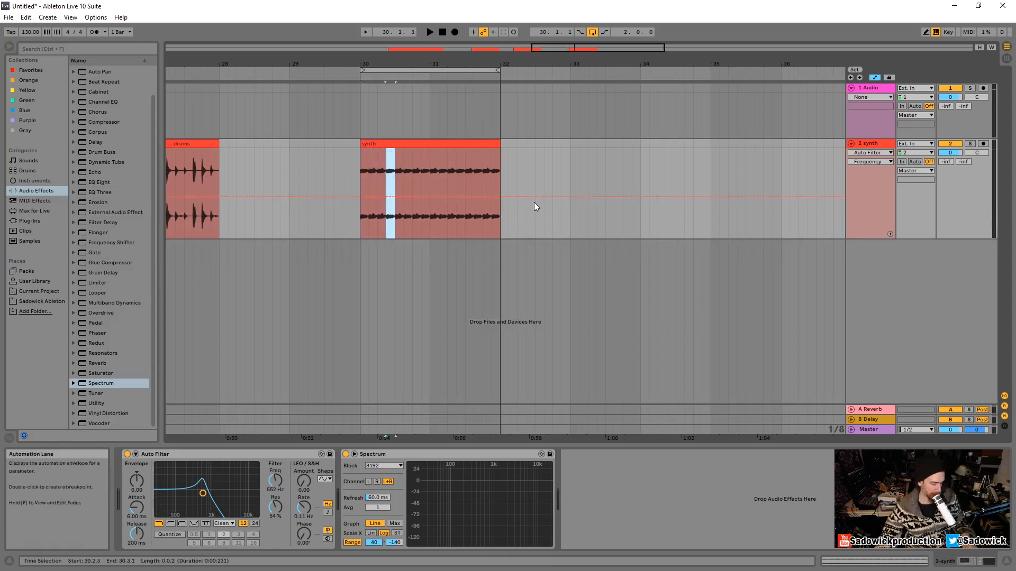
Step: Turn on Draw Mode, draw a stepped cutoff automation across the synth clip on the 1/8 grid, and start playback
{"action": "key", "text": "ctrl+b"}
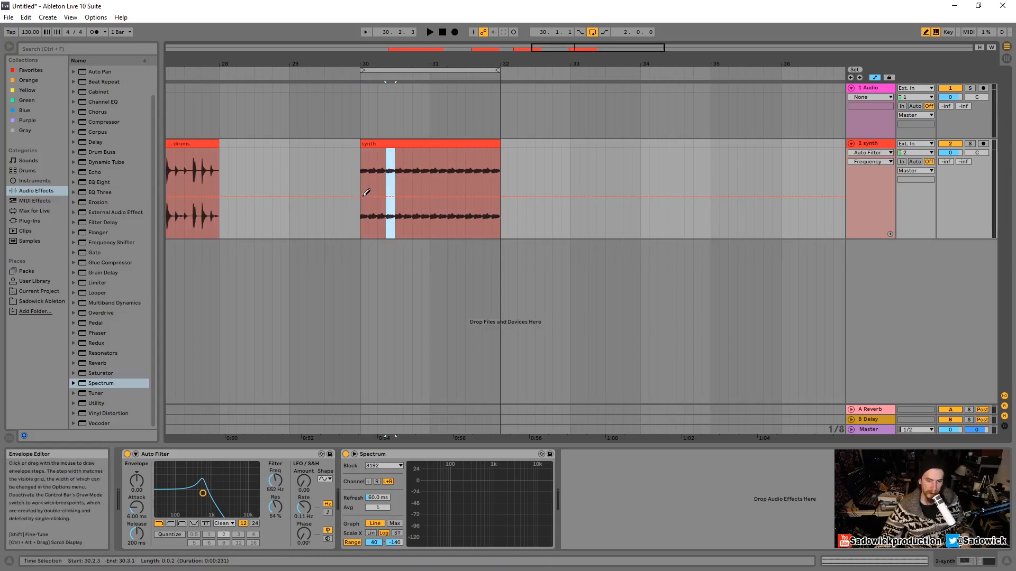
{"action": "mouse_move", "coordinate": [383, 189]}
{"action": "left_mouse_down"}
{"action": "mouse_move", "coordinate": [407, 193]}
{"action": "mouse_move", "coordinate": [423, 217]}
{"action": "mouse_move", "coordinate": [397, 183]}
{"action": "mouse_move", "coordinate": [427, 182]}
{"action": "left_mouse_up"}
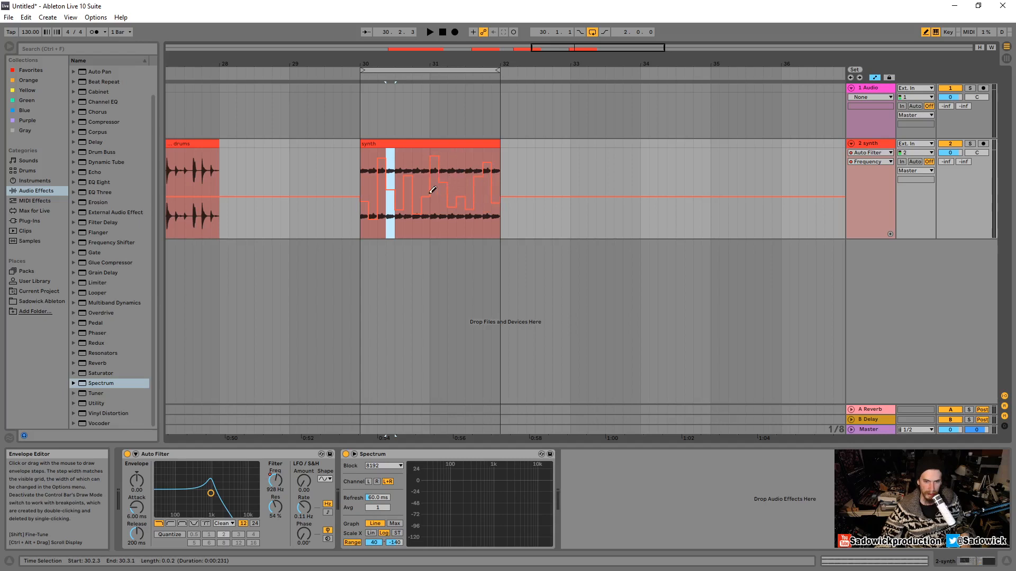
{"action": "left_click", "coordinate": [430, 31]}
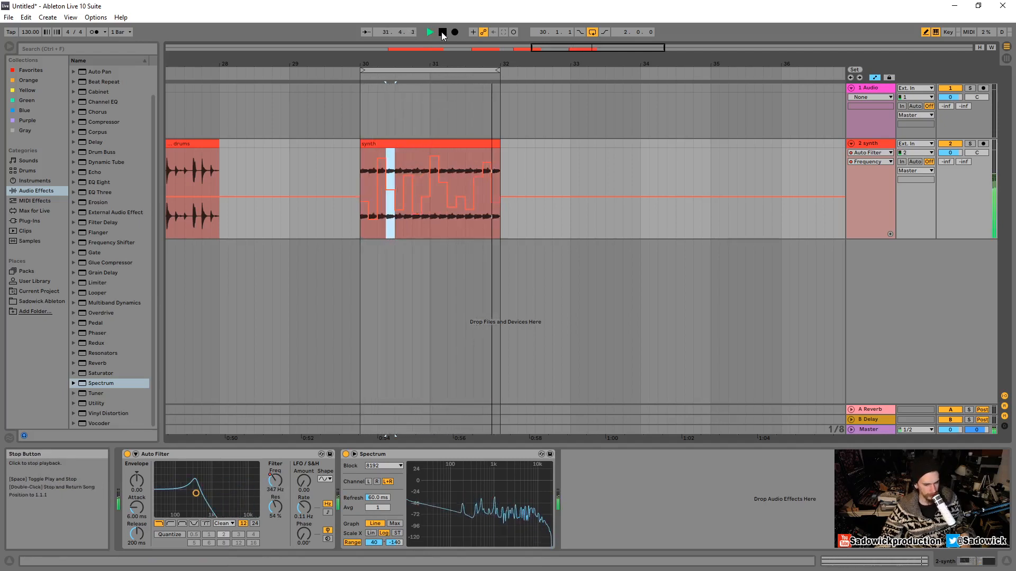
Step: Audition the stepped automation with the bandpass filter type, stop playback and set the filter back to lowpass
{"action": "left_click", "coordinate": [182, 523]}
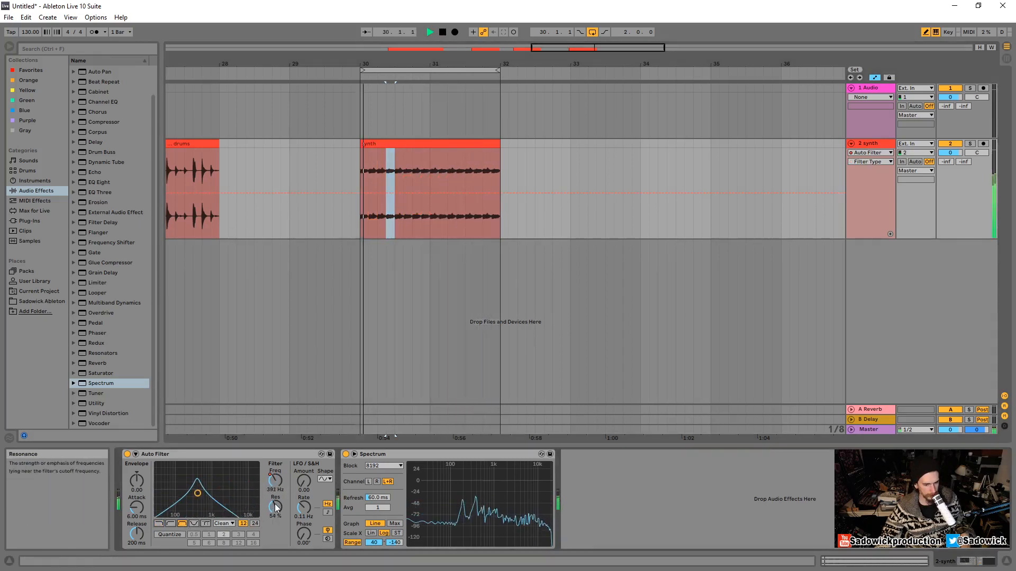
{"action": "left_click", "coordinate": [442, 32]}
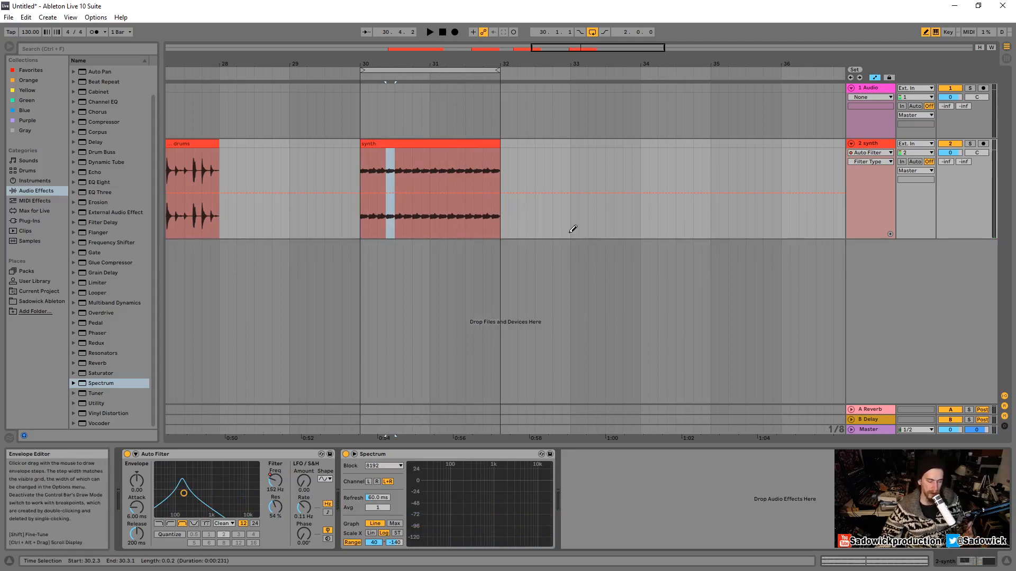
{"action": "left_click", "coordinate": [158, 523]}
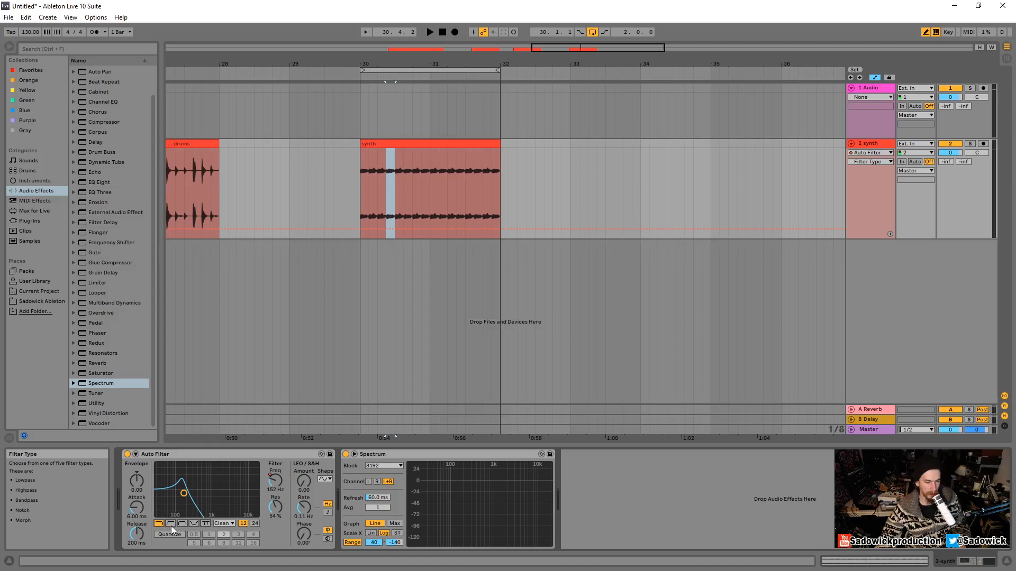
Step: Audition the synth loop while raising Auto Filter's LFO amount to about 28 and its rate to 1.47 Hz
{"action": "key", "text": "space"}
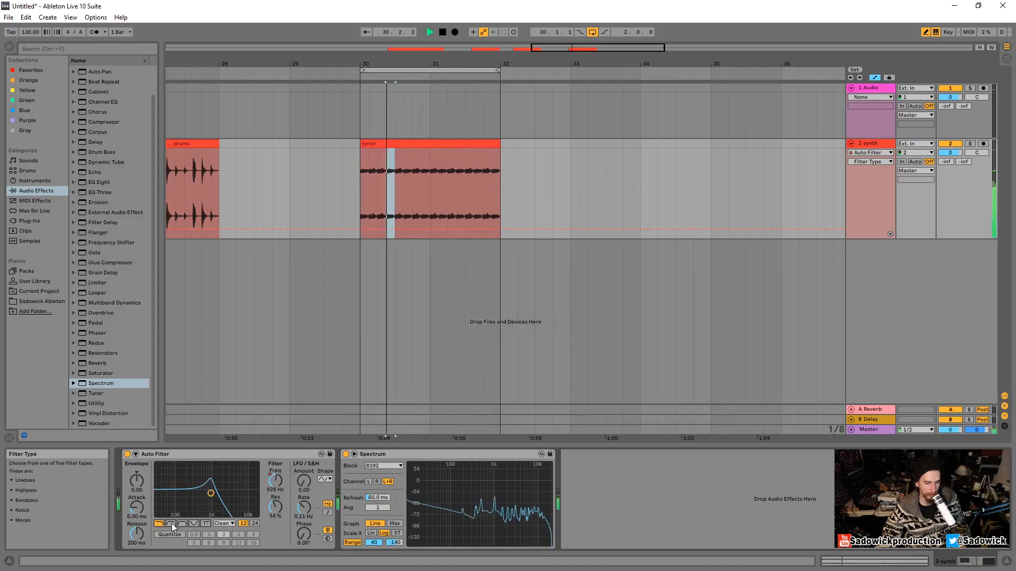
{"action": "left_click_drag", "start_coordinate": [303, 484], "coordinate": [303, 477]}
{"action": "key", "text": "space"}
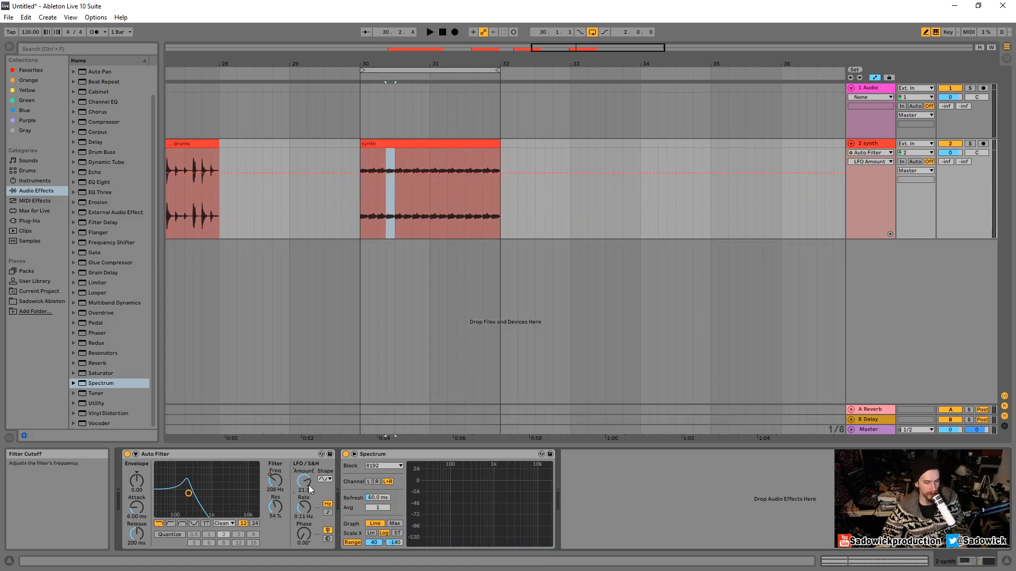
{"action": "key", "text": "space"}
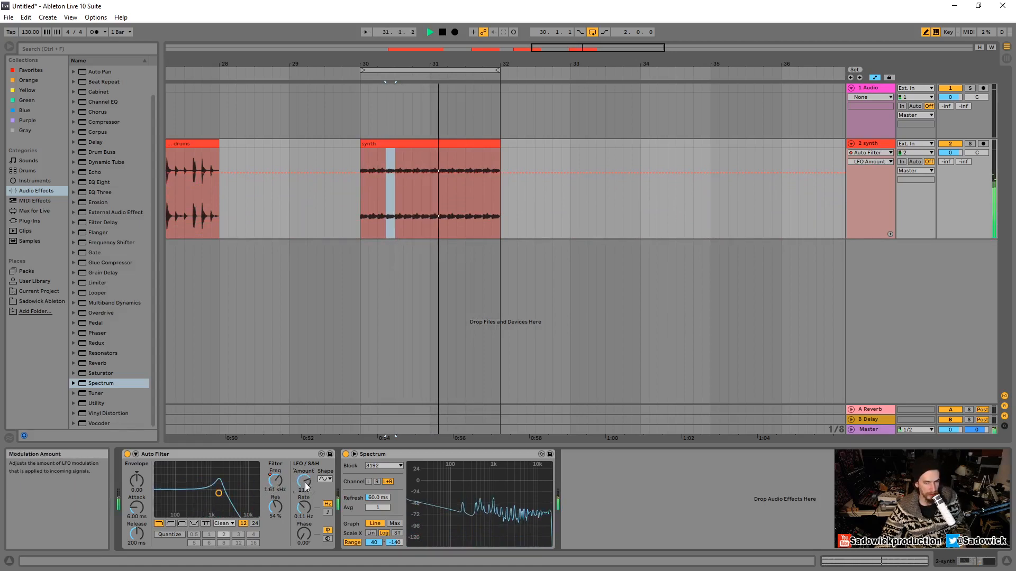
{"action": "key", "text": "space"}
{"action": "left_click_drag", "start_coordinate": [306, 487], "coordinate": [304, 503]}
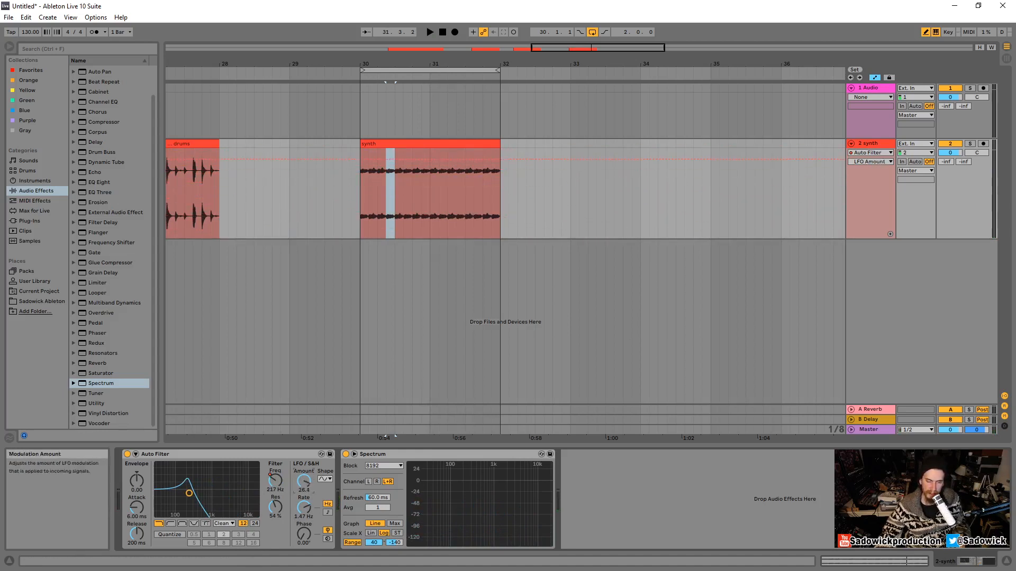
Step: Draw stepped LFO Amount automation across the synth clip on the 1/8 grid, audition it, and deactivate the synth track
{"action": "left_click_drag", "start_coordinate": [366, 199], "coordinate": [382, 197]}
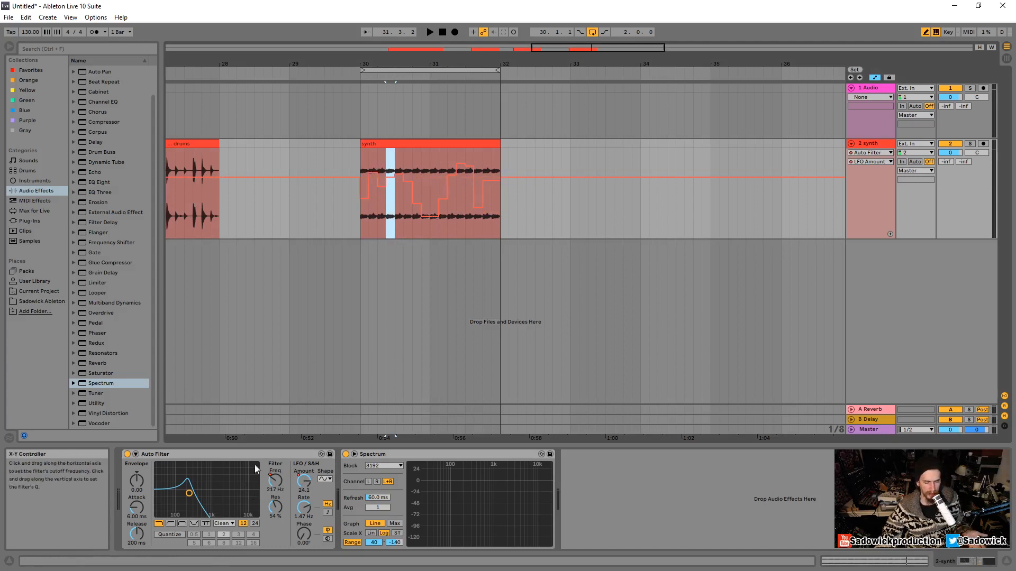
{"action": "left_click", "coordinate": [430, 32]}
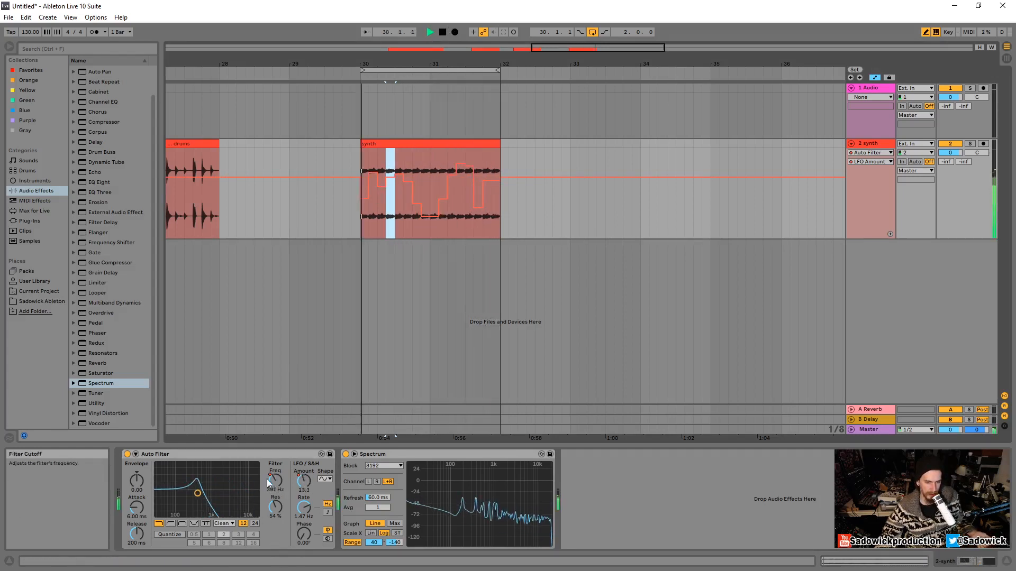
{"action": "left_click", "coordinate": [950, 146]}
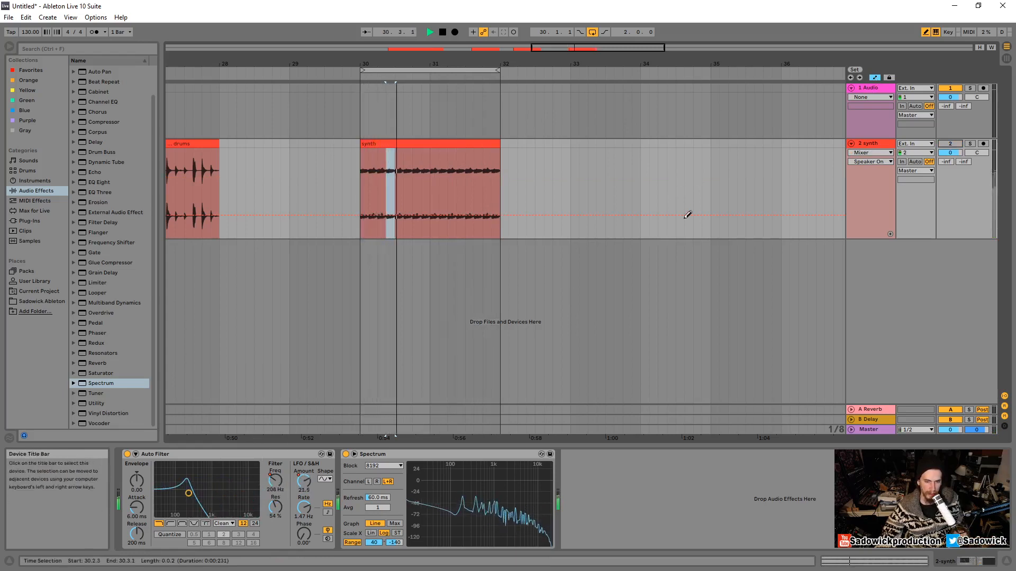
{"action": "left_click", "coordinate": [443, 32]}
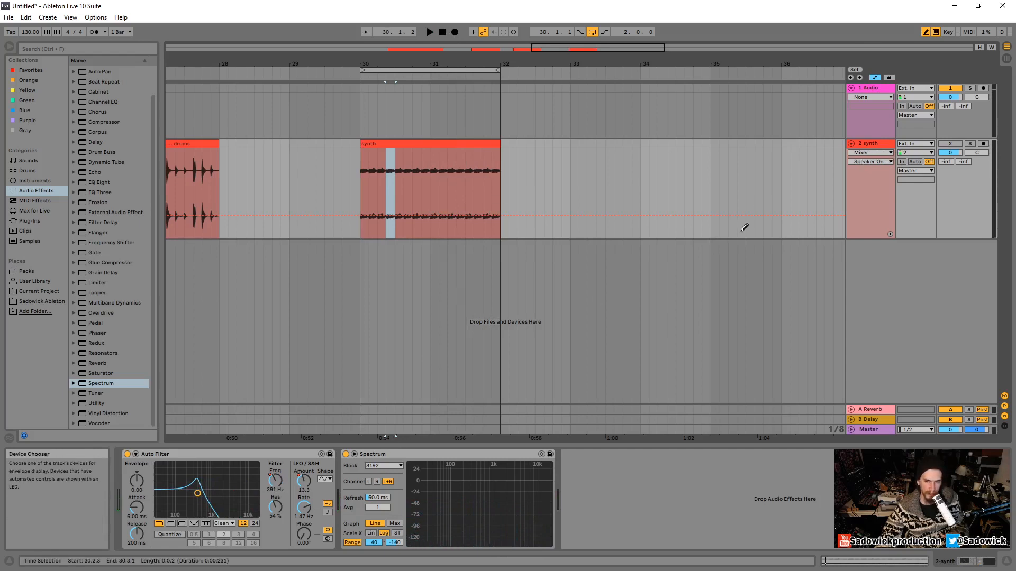
Step: Display Auto Filter's Frequency automation on the synth track
{"action": "left_click", "coordinate": [869, 153]}
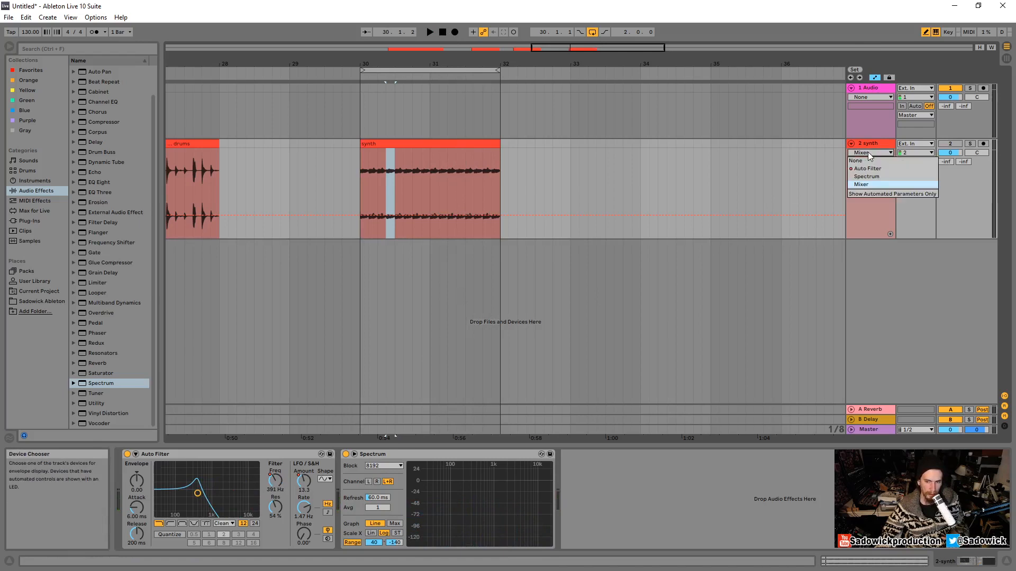
{"action": "left_click", "coordinate": [868, 170]}
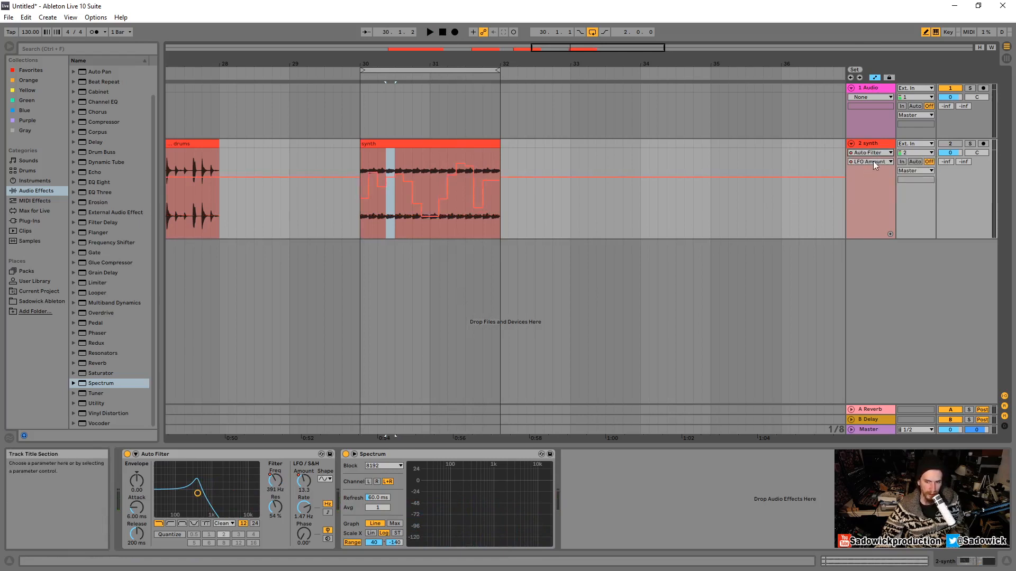
{"action": "left_click", "coordinate": [877, 160]}
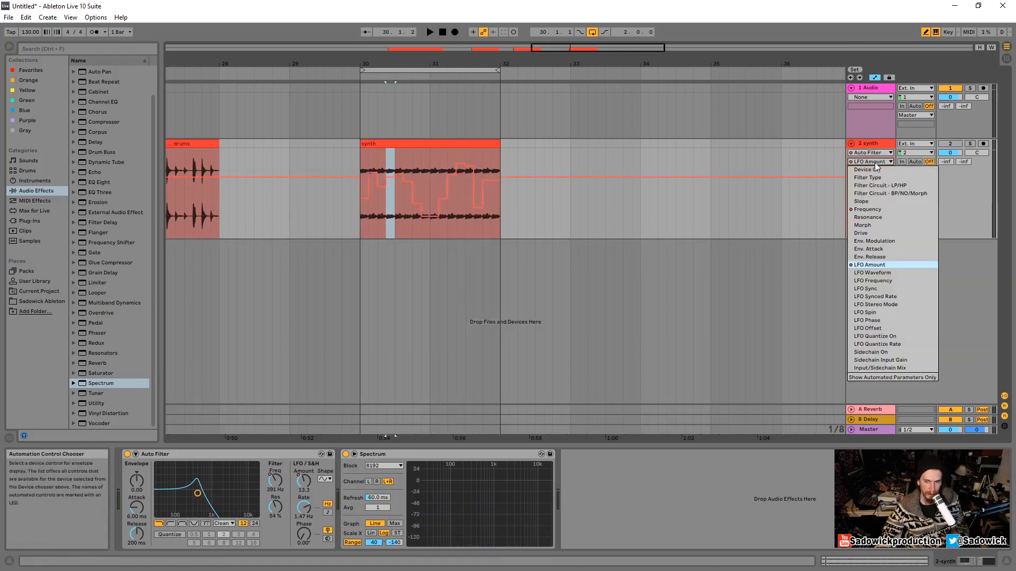
{"action": "left_click", "coordinate": [868, 209]}
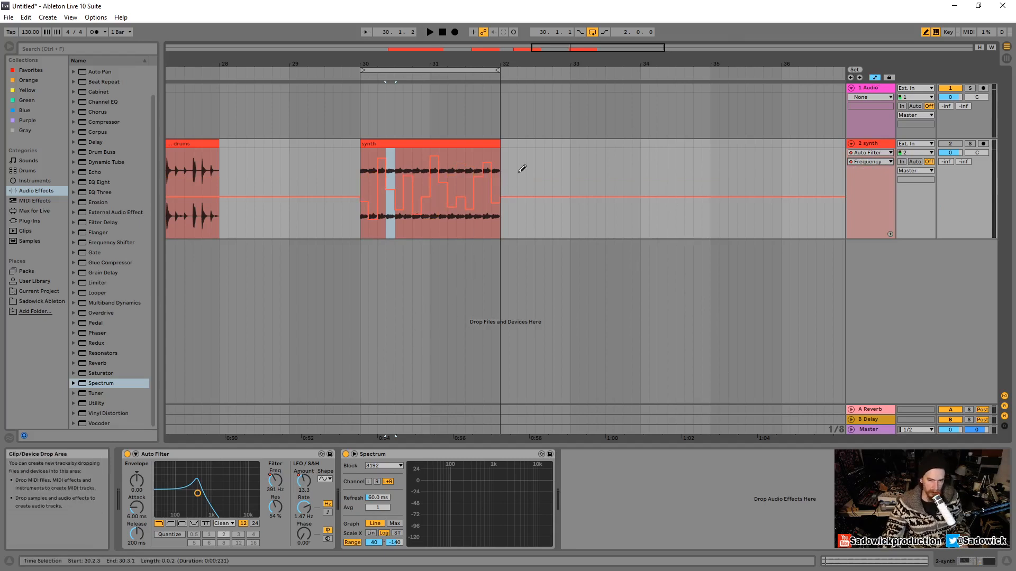
Step: Turn off Draw Mode, extend the synth clip's end to 34.1.1 and split off the part from 32.1.1 to 34.1.1
{"action": "key", "text": "b"}
{"action": "mouse_move", "coordinate": [499, 144]}
{"action": "left_mouse_down"}
{"action": "mouse_move", "coordinate": [703, 143]}
{"action": "mouse_move", "coordinate": [626, 145]}
{"action": "mouse_move", "coordinate": [641, 151]}
{"action": "left_mouse_up"}
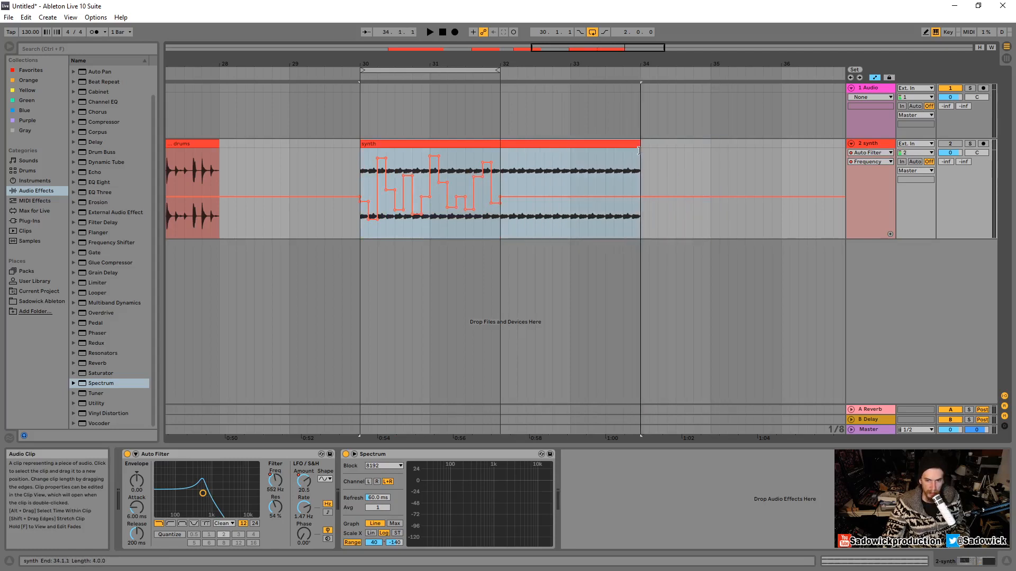
{"action": "left_click_drag", "start_coordinate": [500, 166], "coordinate": [641, 153]}
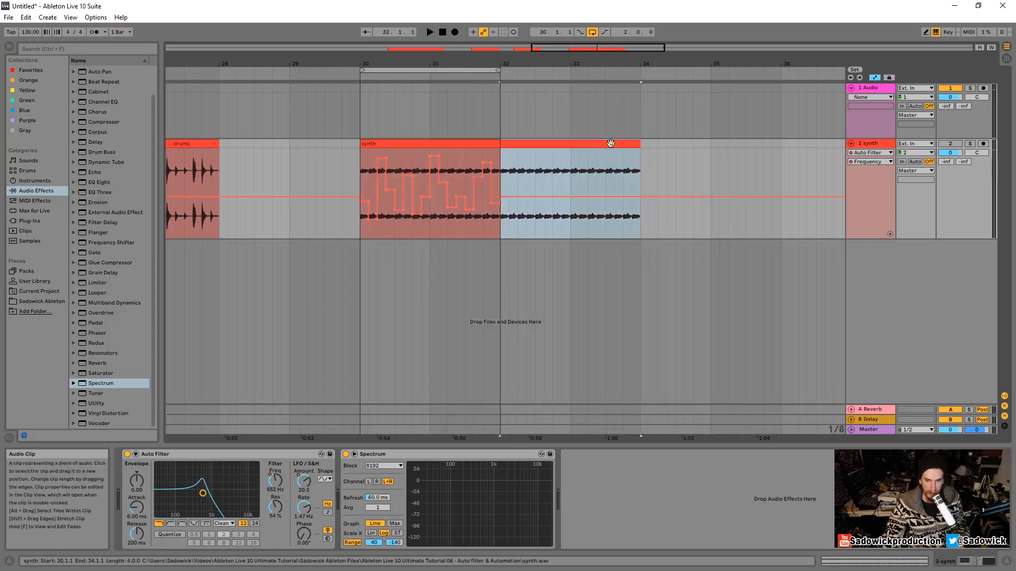
{"action": "key", "text": "ctrl+e"}
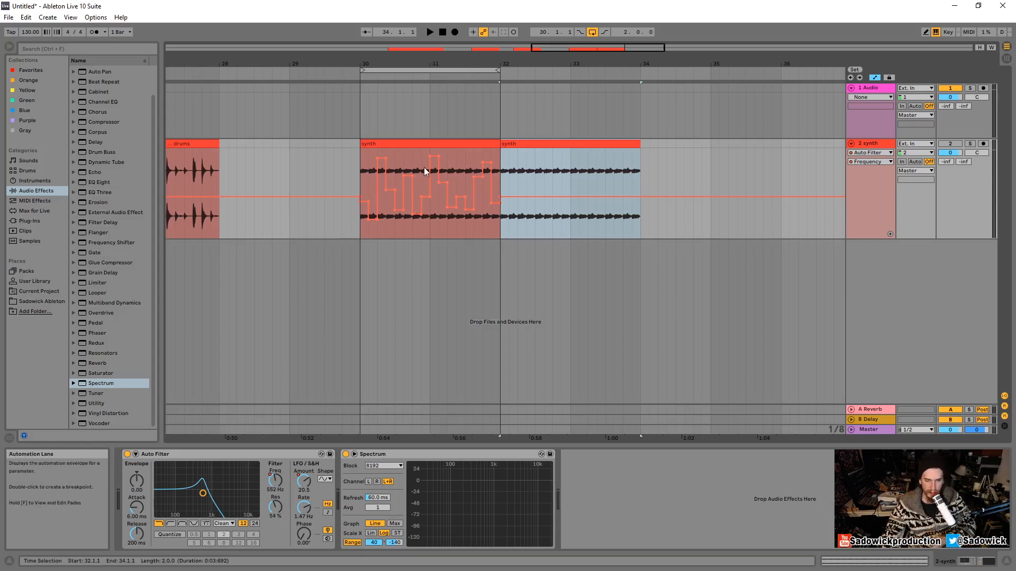
{"action": "left_click_drag", "start_coordinate": [455, 64], "coordinate": [431, 63]}
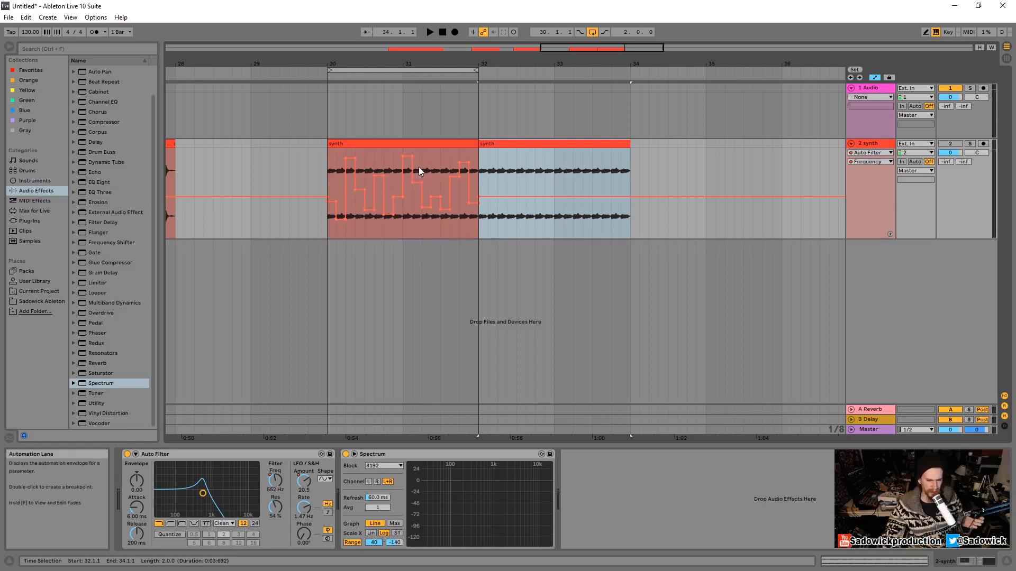
{"action": "mouse_move", "coordinate": [413, 159]}
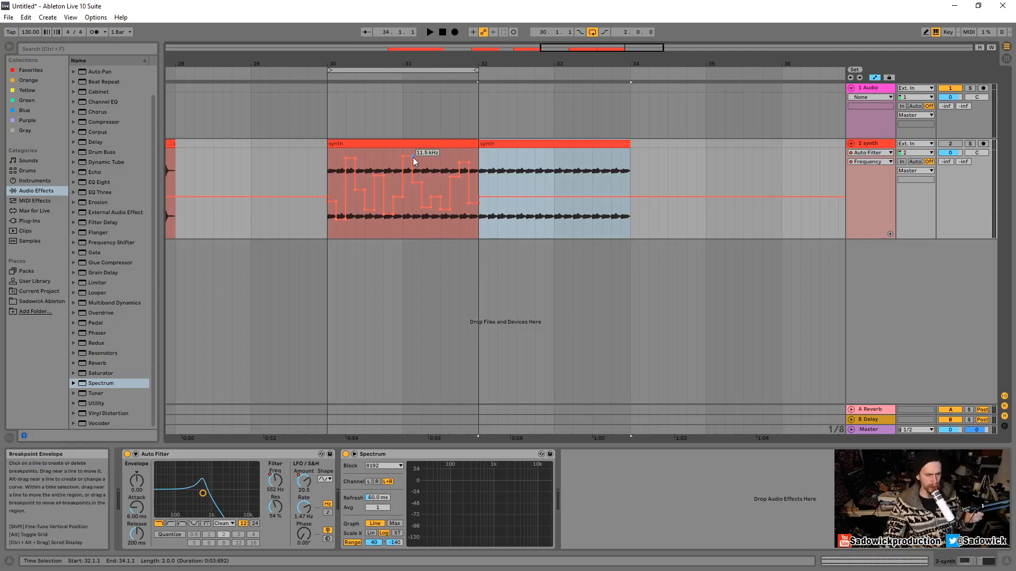